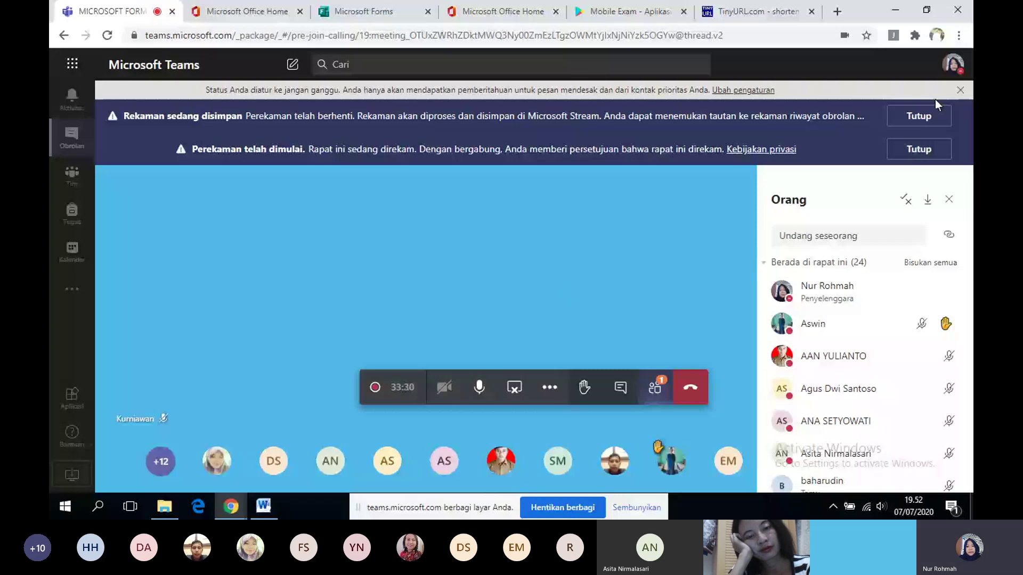
- Dismiss the recording-saved notice and bring up the Office apps list over the Teams meeting
click(932, 115)
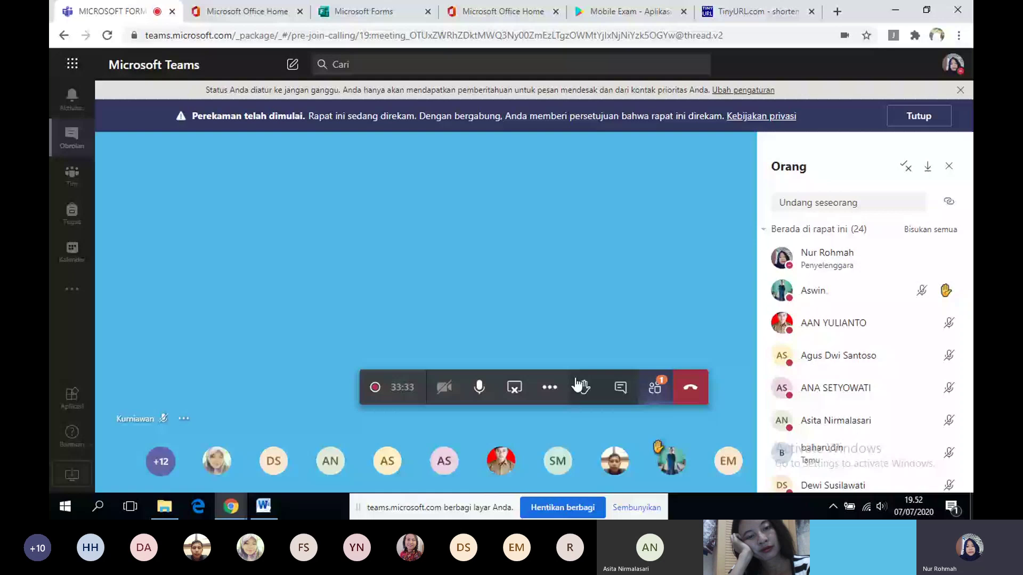
click(550, 388)
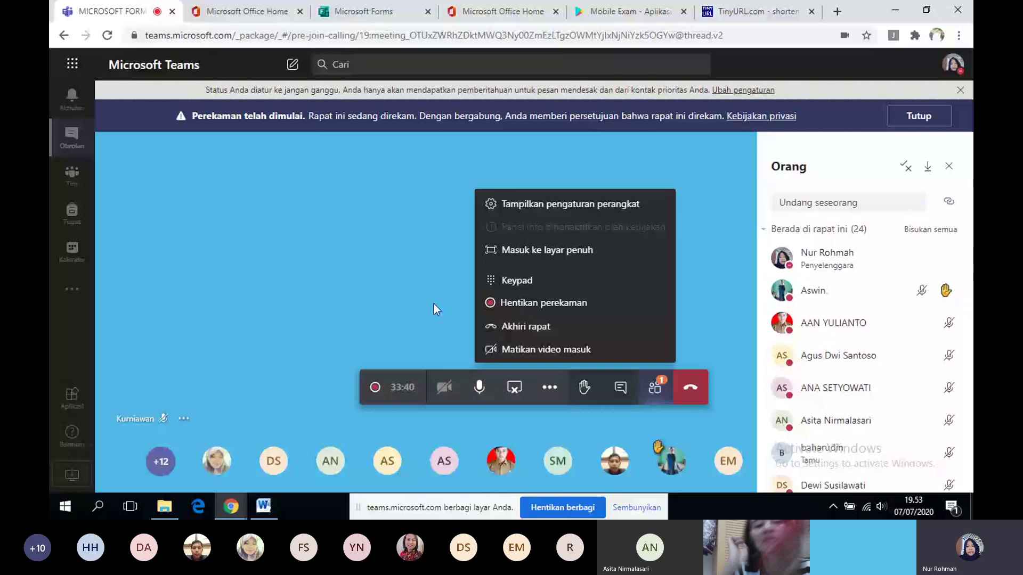
click(434, 304)
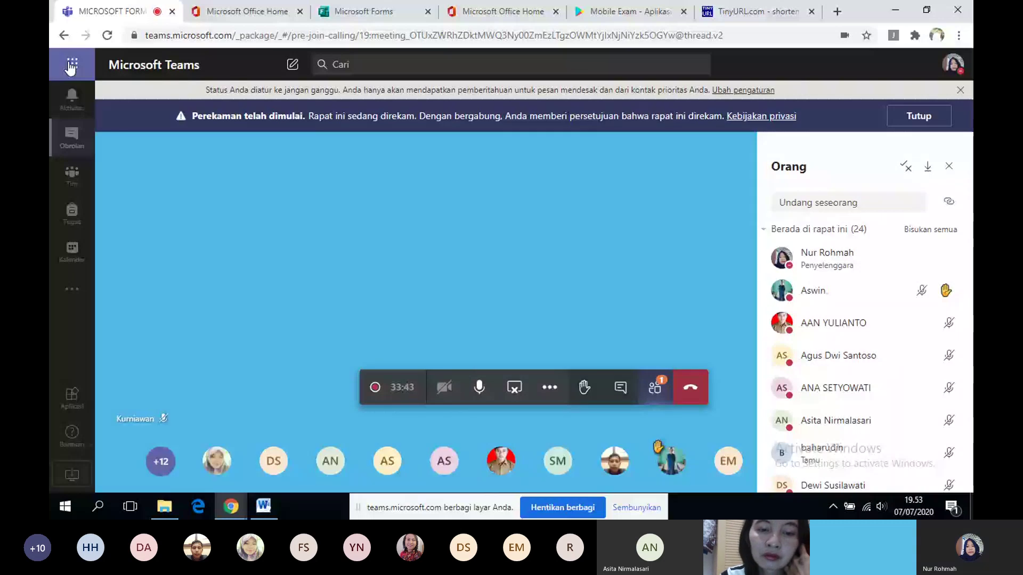
click(71, 65)
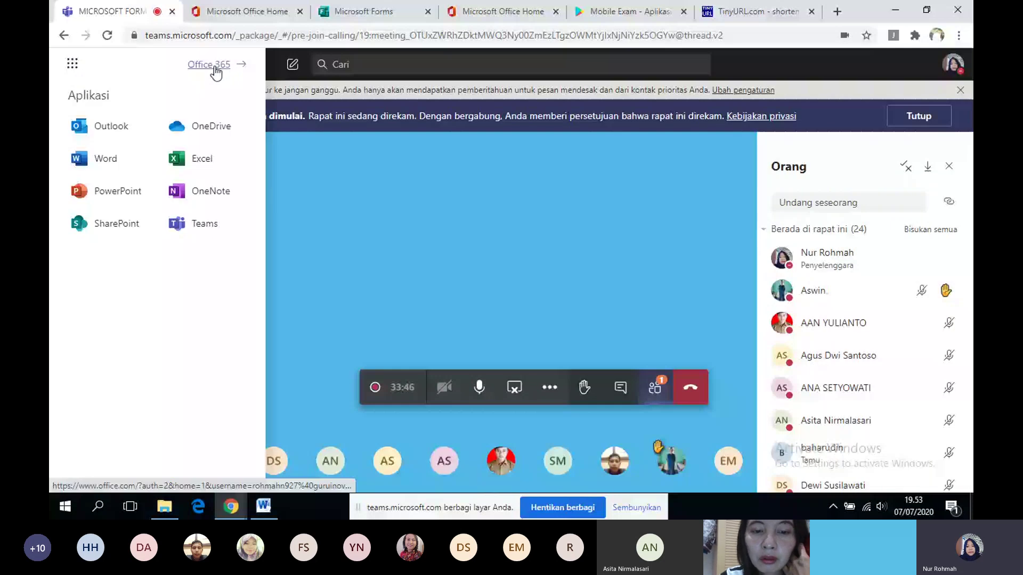
- Close the extra Microsoft Forms and Office Home browser tabs to return to the Teams meeting
click(216, 69)
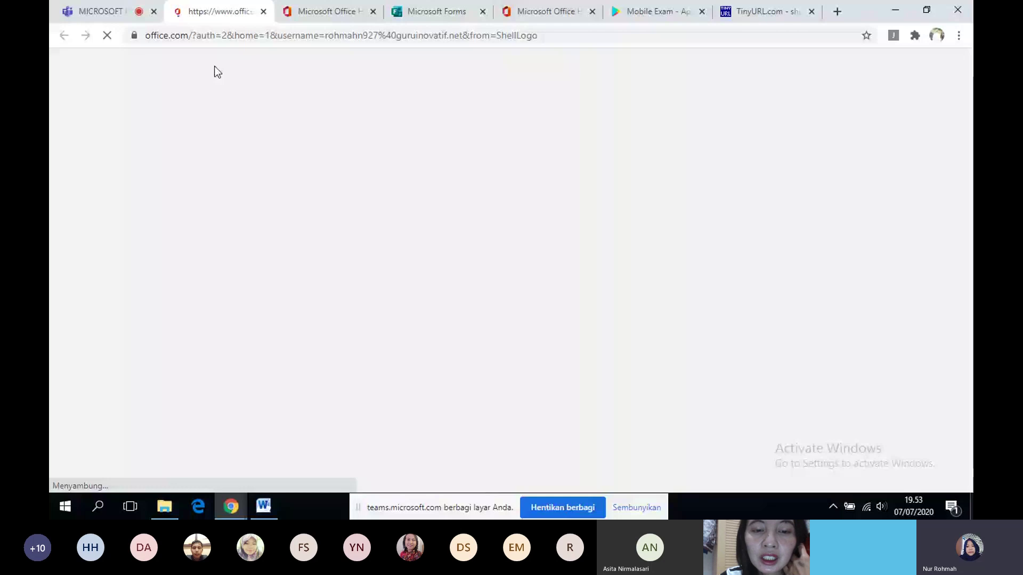
click(483, 12)
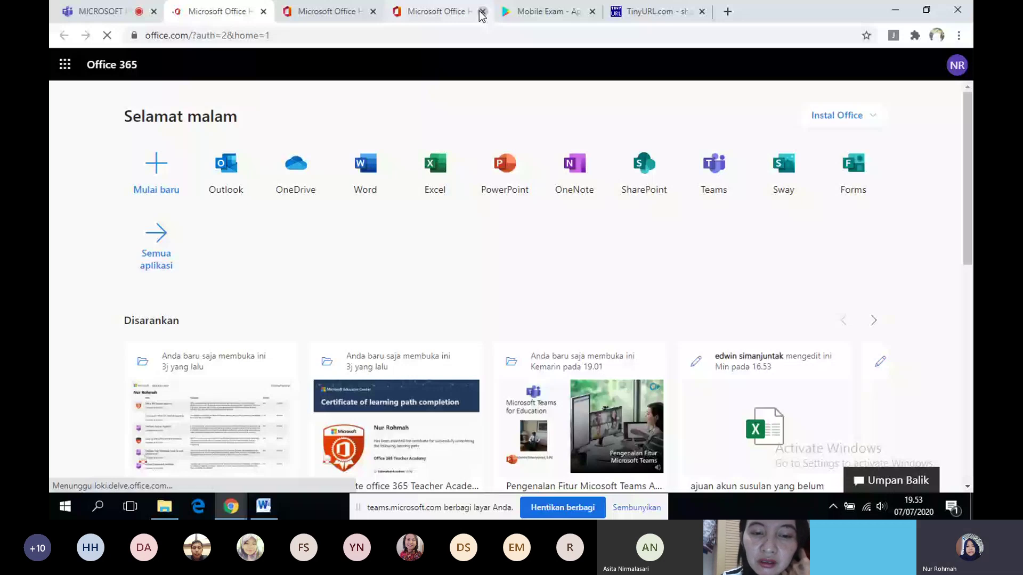
click(481, 11)
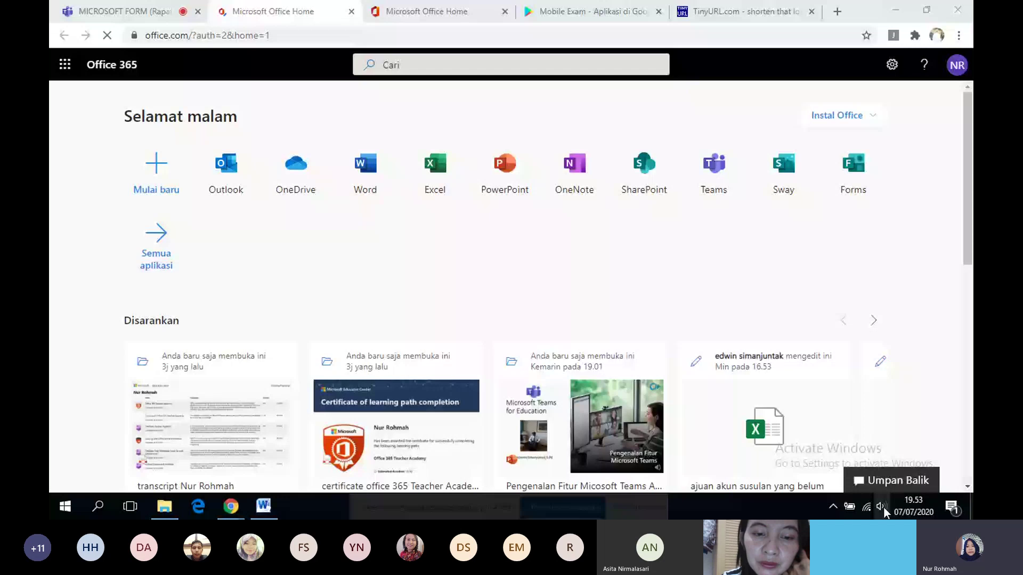
click(884, 508)
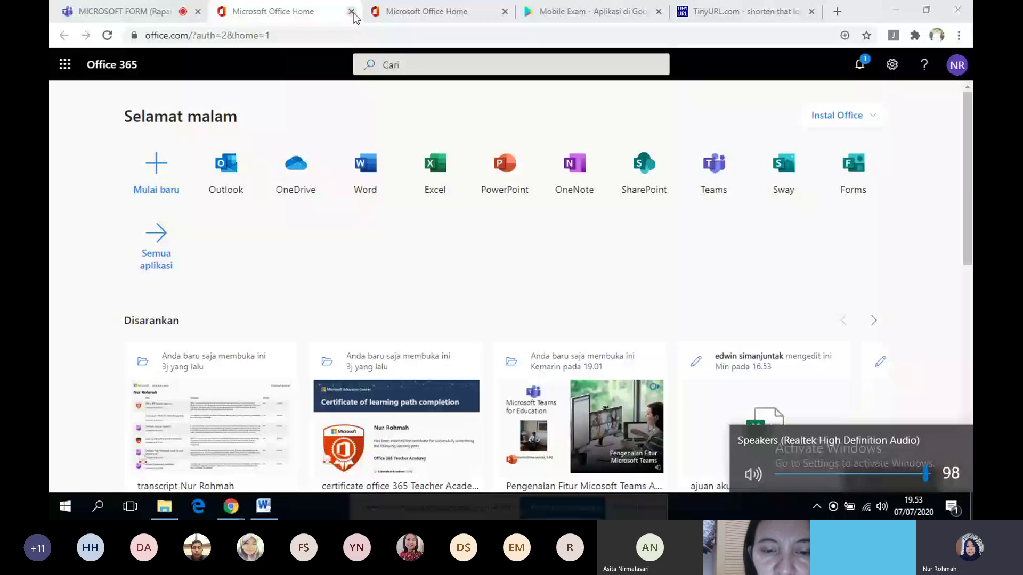
click(352, 11)
click(351, 11)
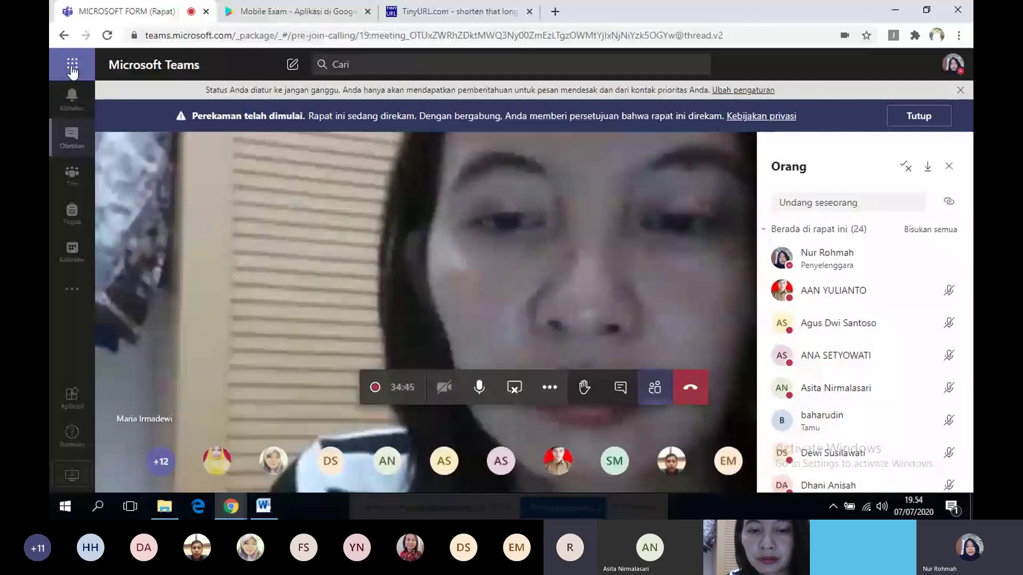
- Open the Office 365 home page in a new tab from the app launcher
click(72, 68)
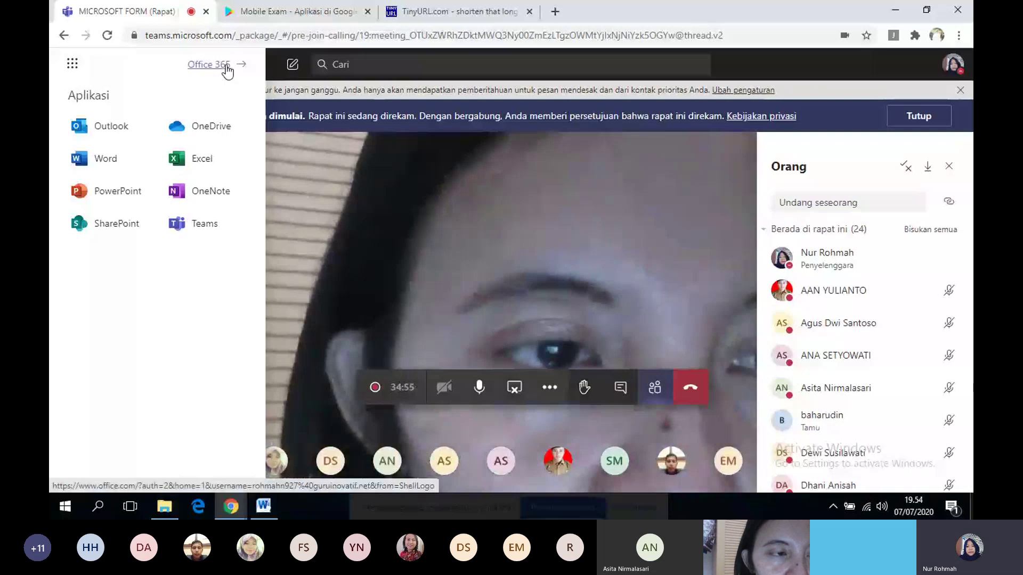
click(224, 65)
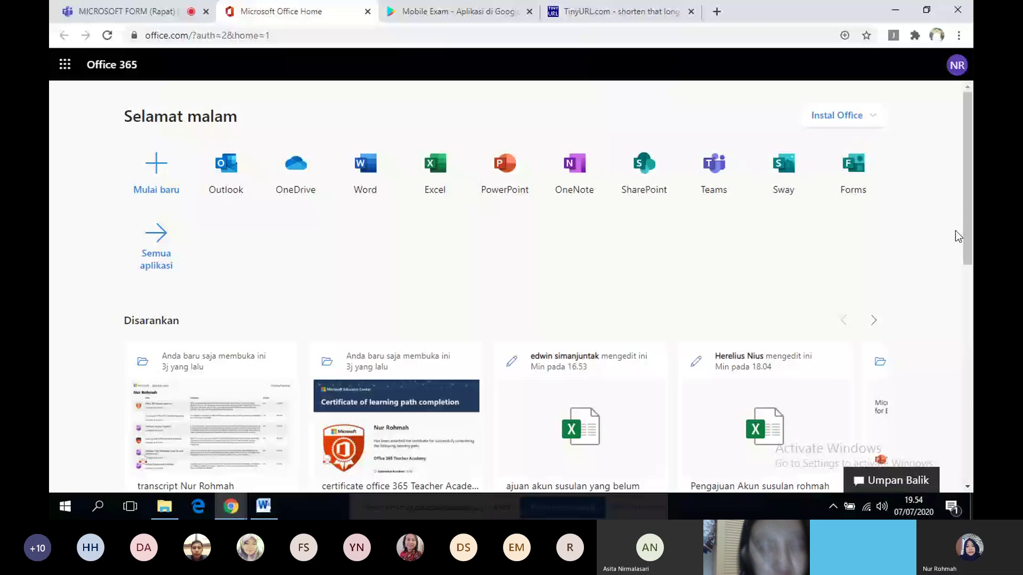
- Launch the Forms app from the Office 365 home page tiles
click(847, 169)
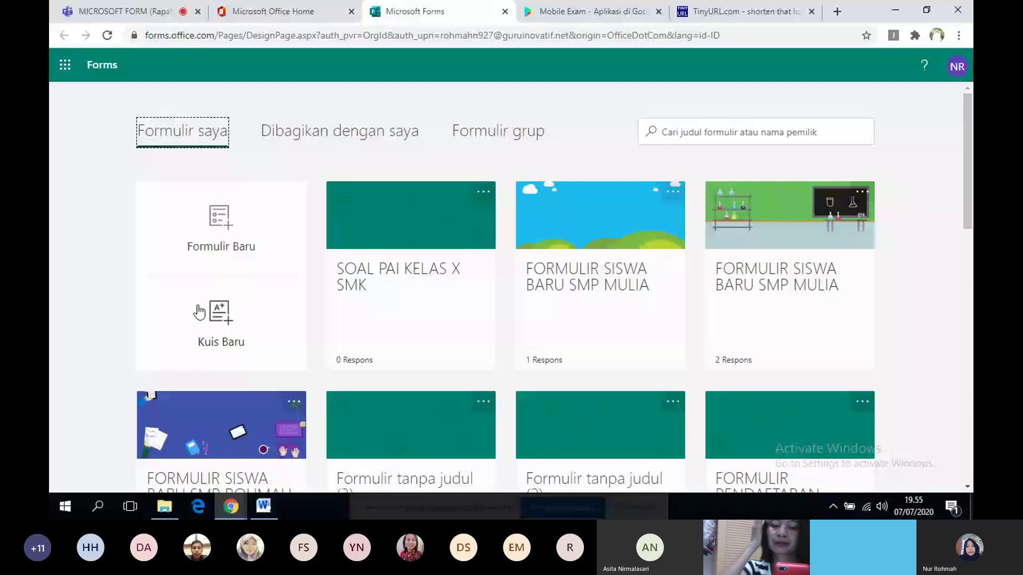
- Create a new quiz with Kuis Baru and title it 'SOAL PAI KELAS X SMK'
click(227, 311)
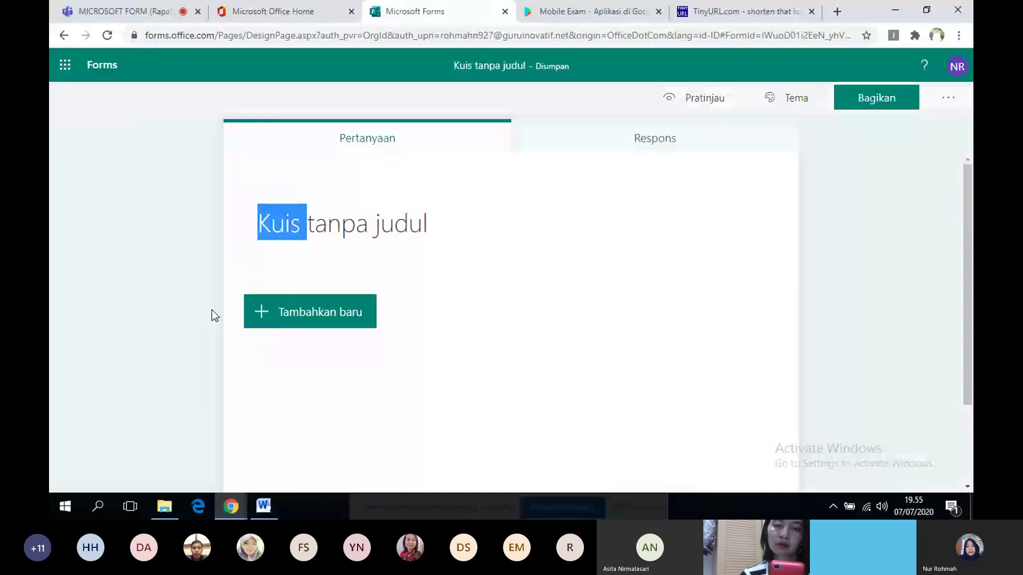
click(444, 222)
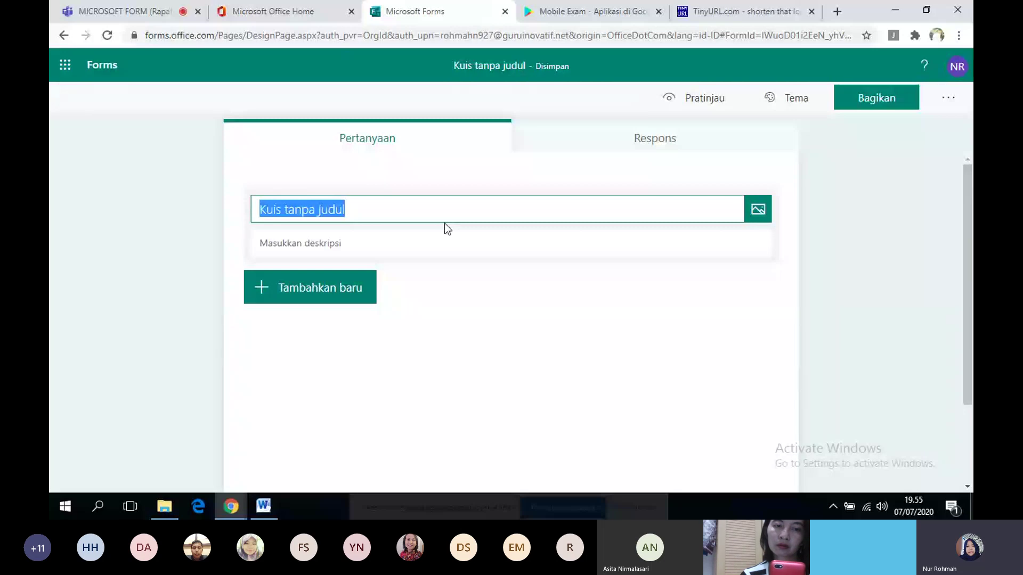
text(f)
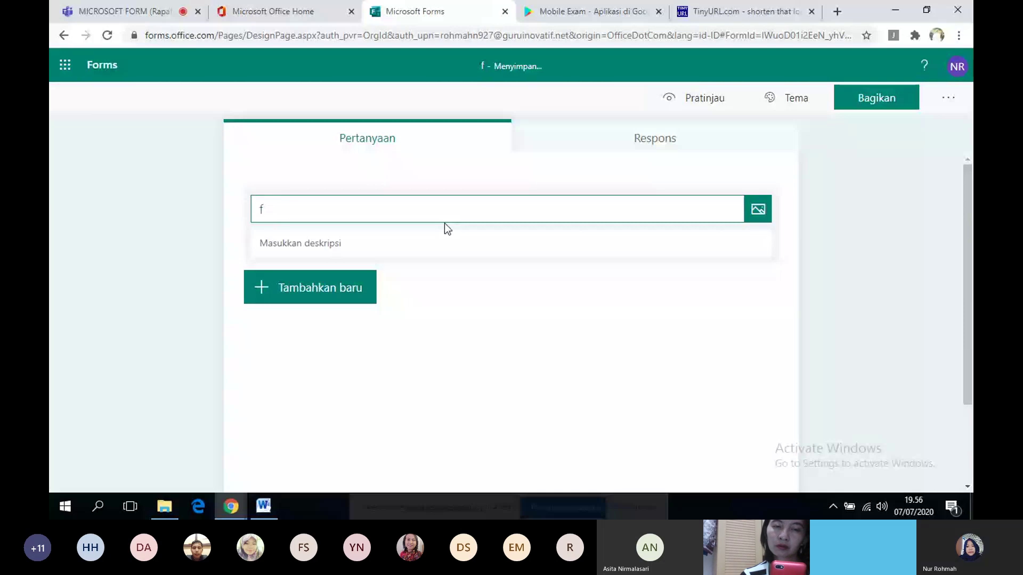
key(BackSpace)
text(SO)
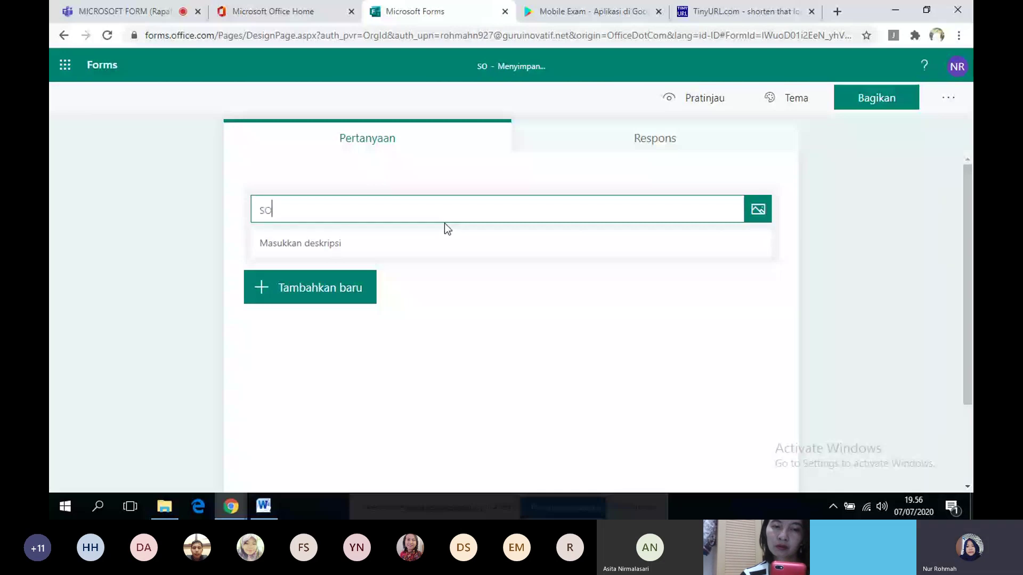
key(BackSpace)
key(BackSpace)
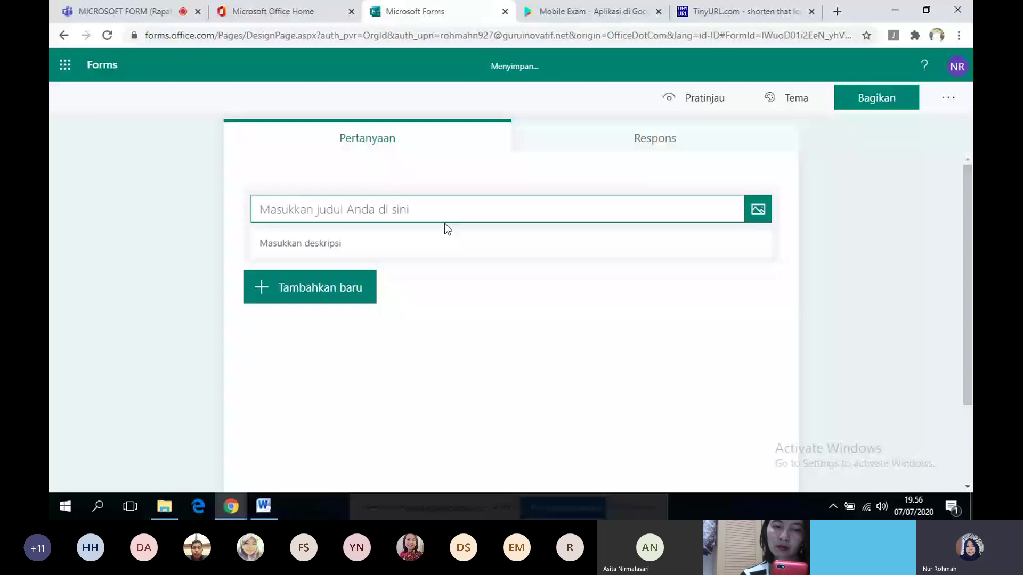
text(SOAL )
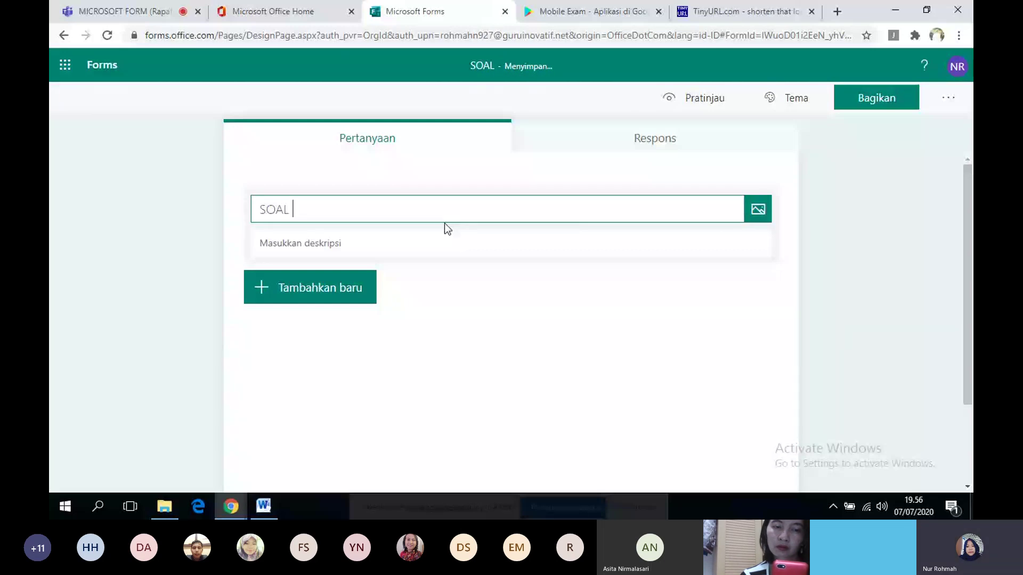
text(PAI)
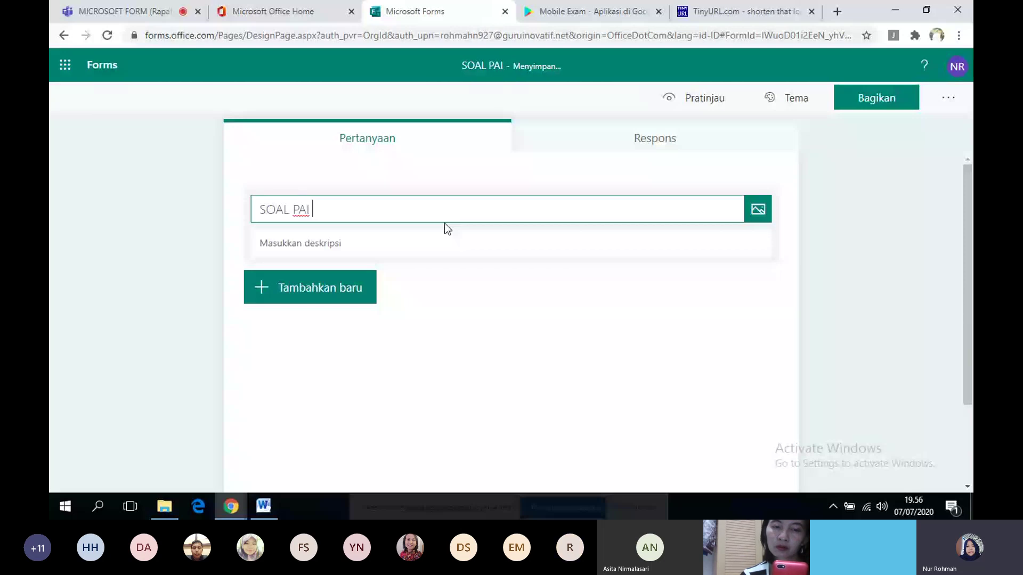
text(KELAS X SMK)
click(344, 245)
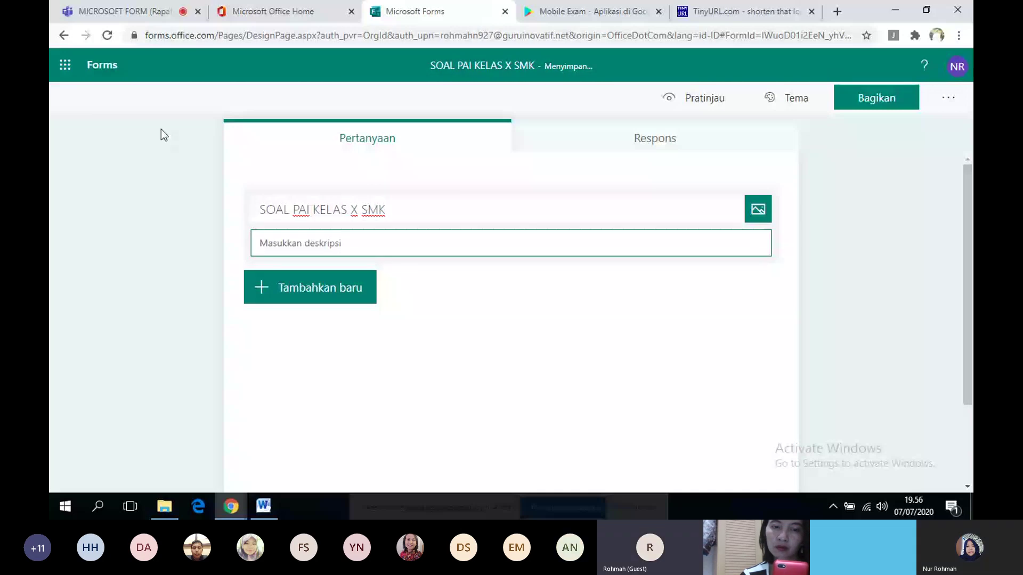
- Return to the Teams meeting tab and stop sharing the screen
click(122, 11)
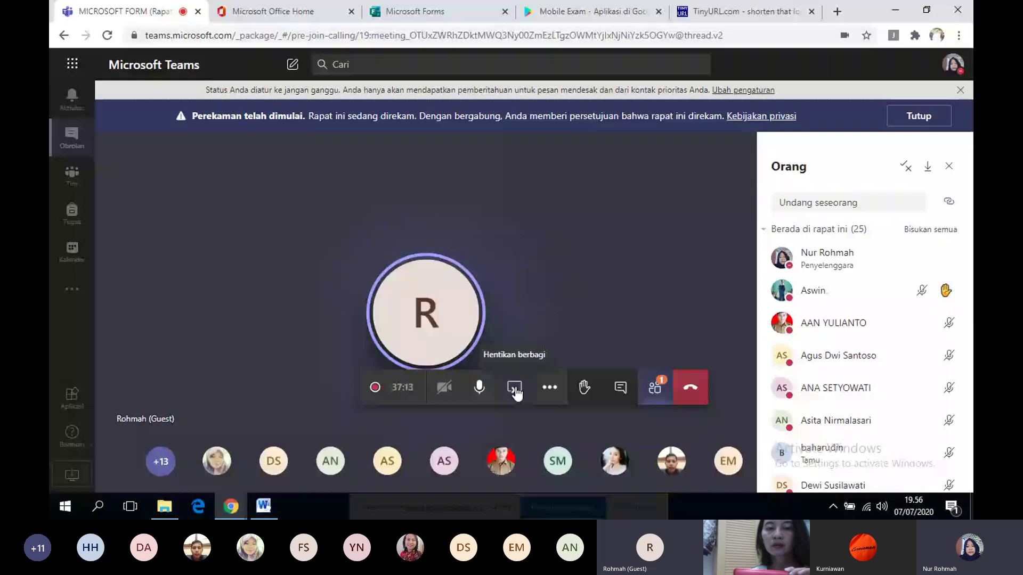
click(515, 392)
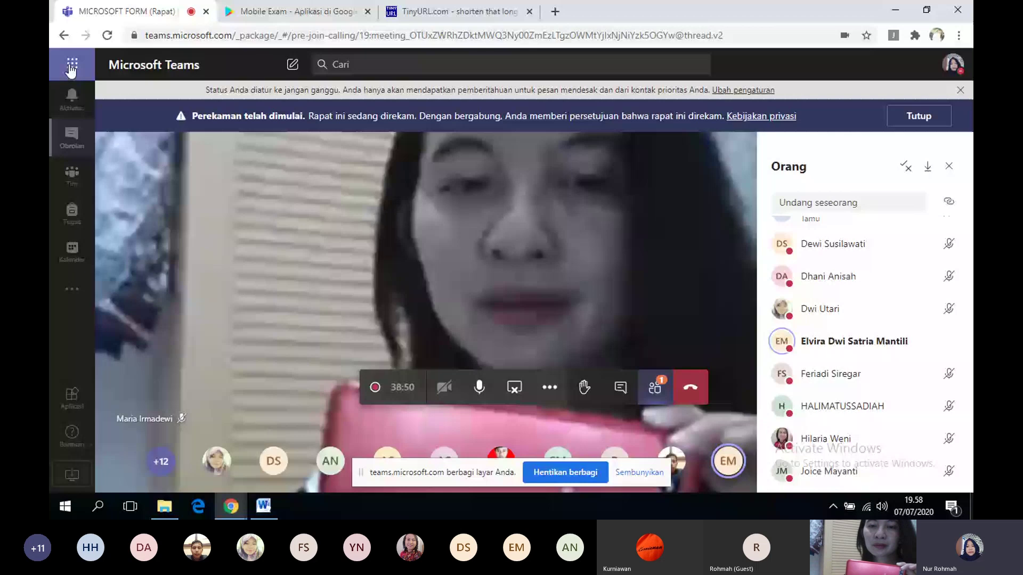
- Reopen Microsoft Forms through the app launcher and the Office 365 home page
click(72, 66)
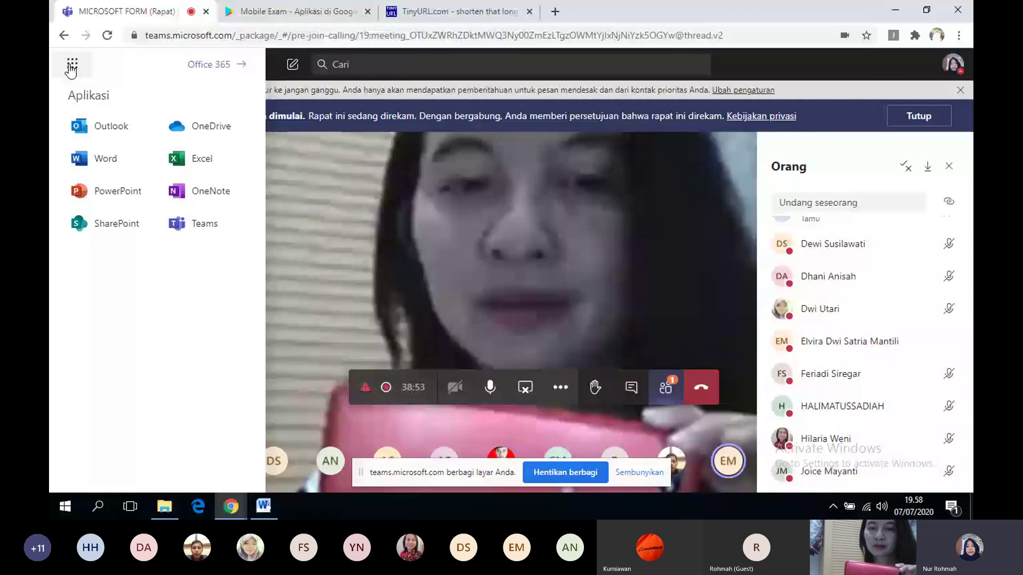
click(204, 65)
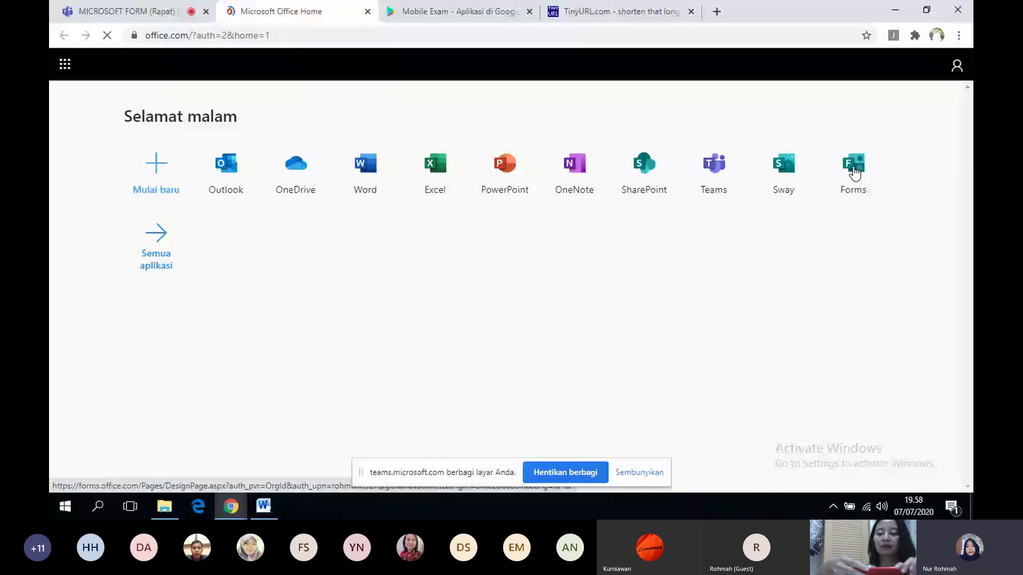
click(854, 172)
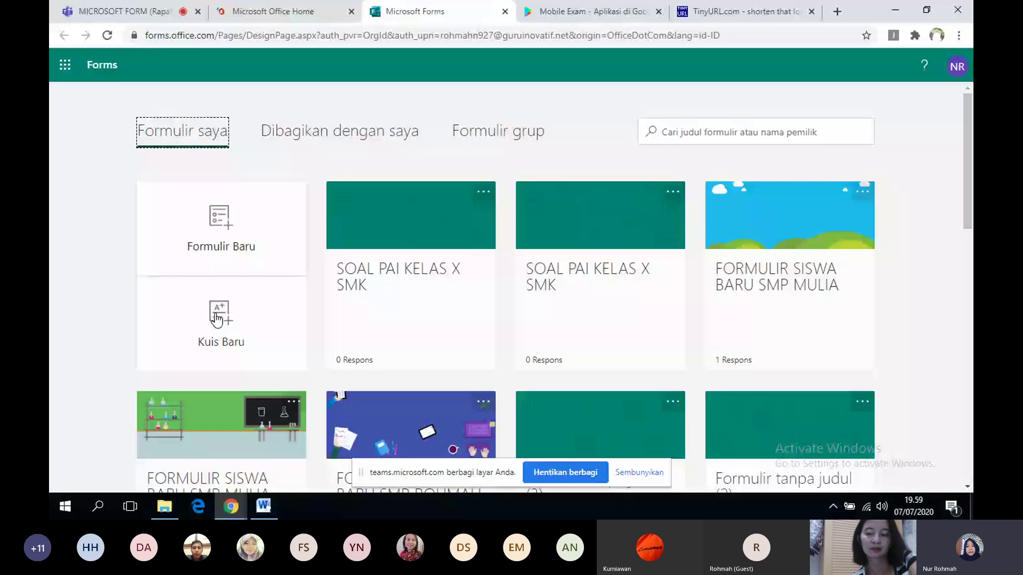
- Start another new quiz and begin its title as 'SOAL PAI'
click(217, 318)
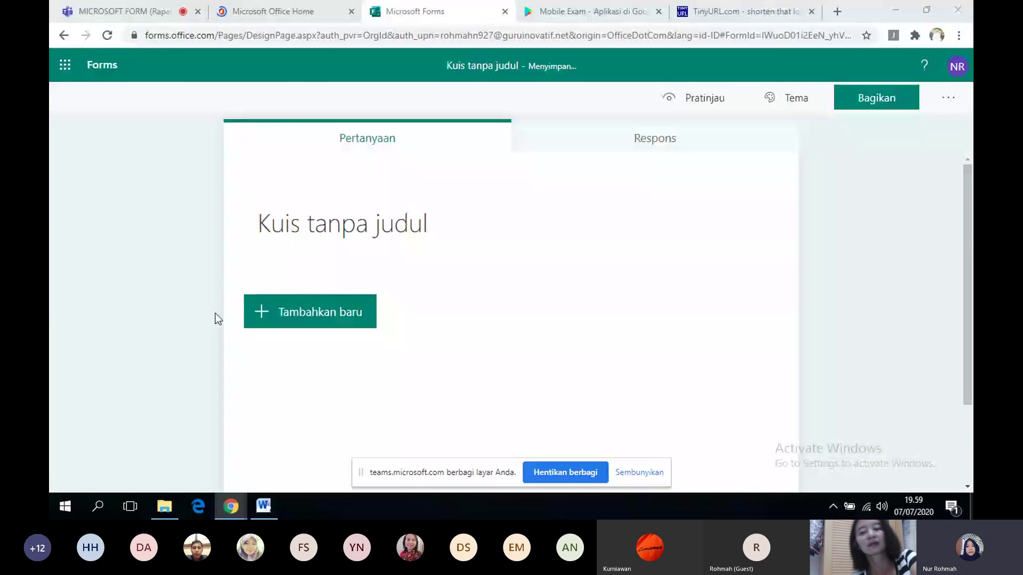
click(416, 229)
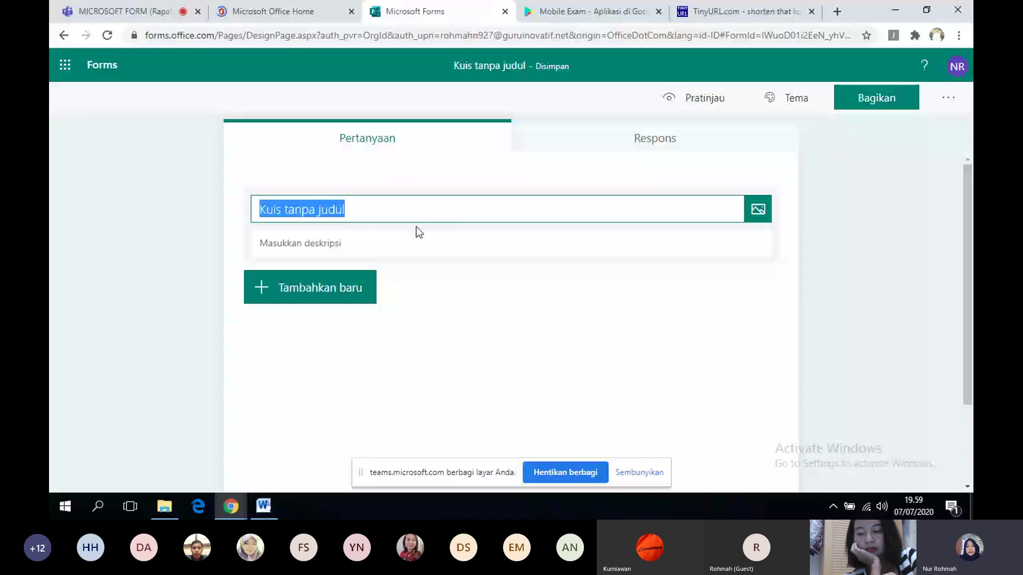
text(SOAL)
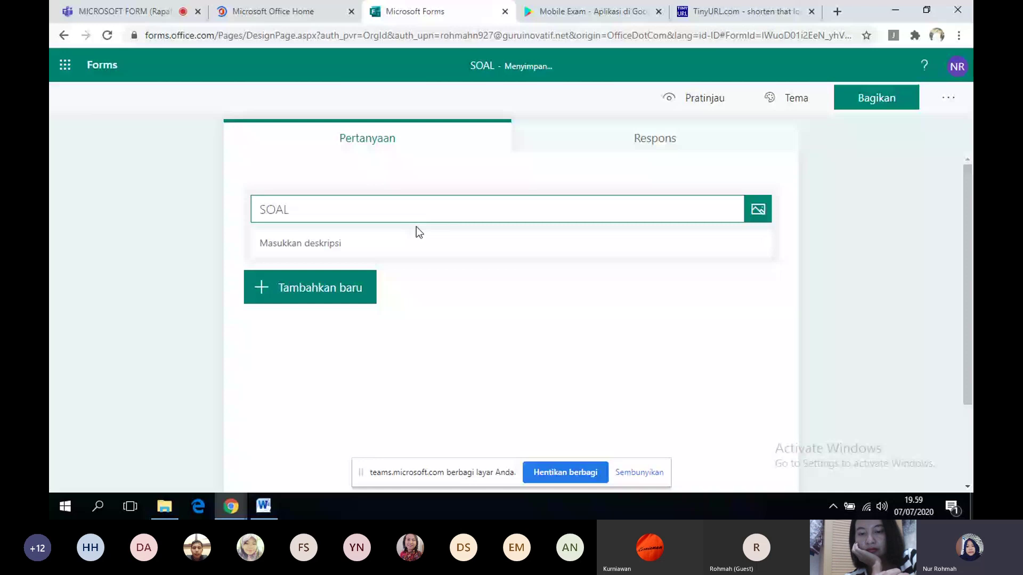
text(PAI)
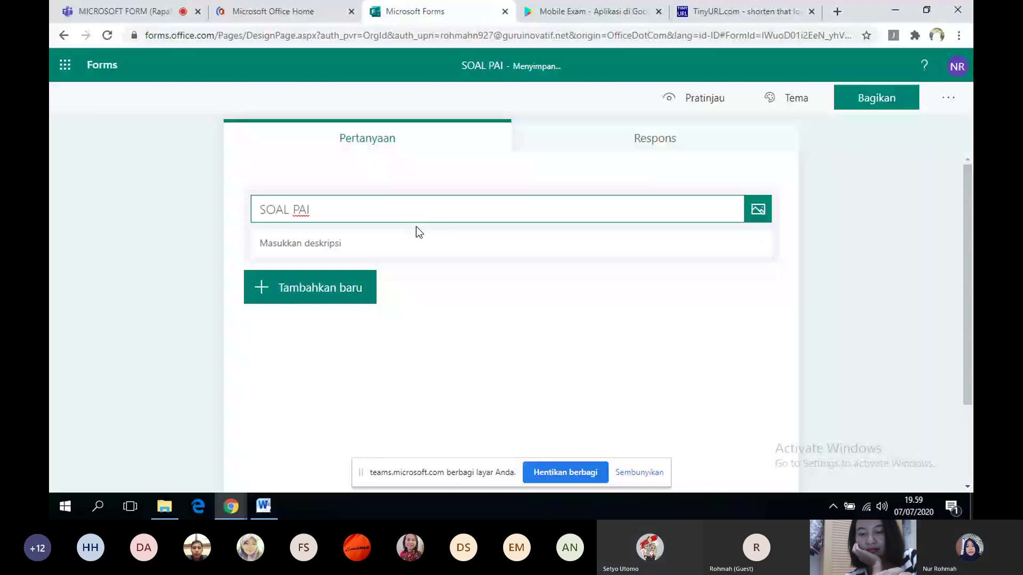
- Check the Teams meeting and Office home tabs, then return to the quiz editor
click(125, 11)
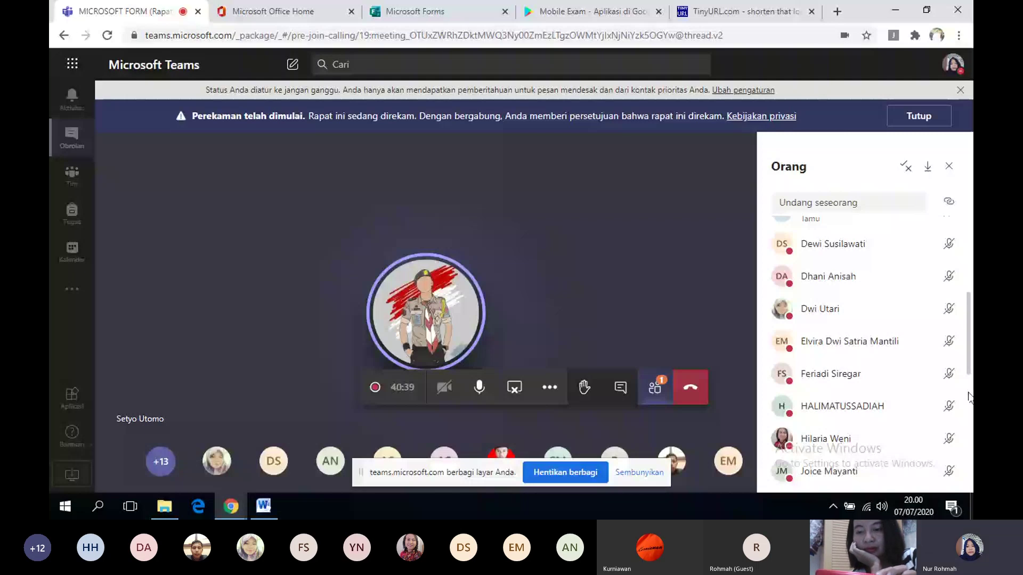
click(279, 12)
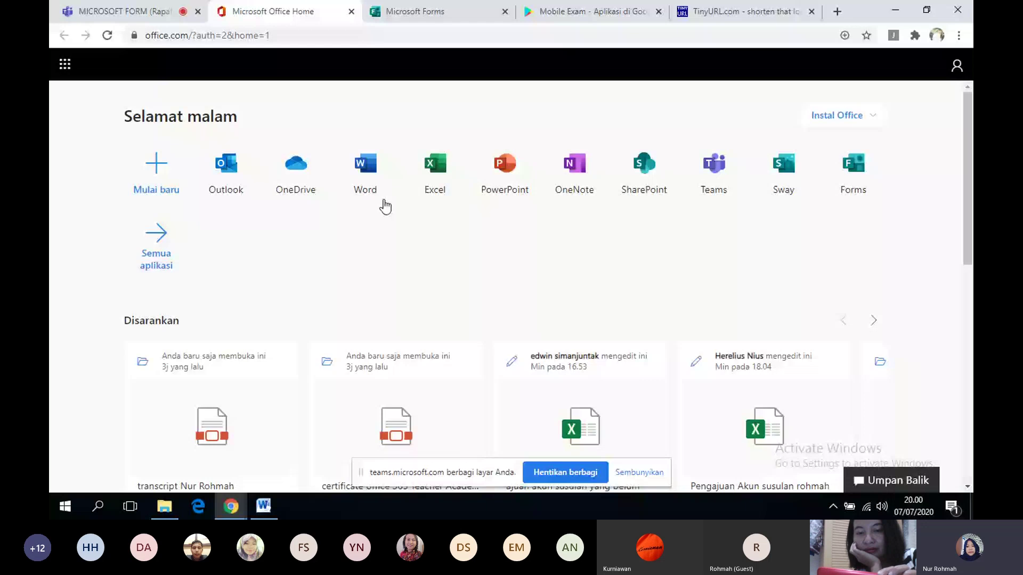
key(ctrl+Tab)
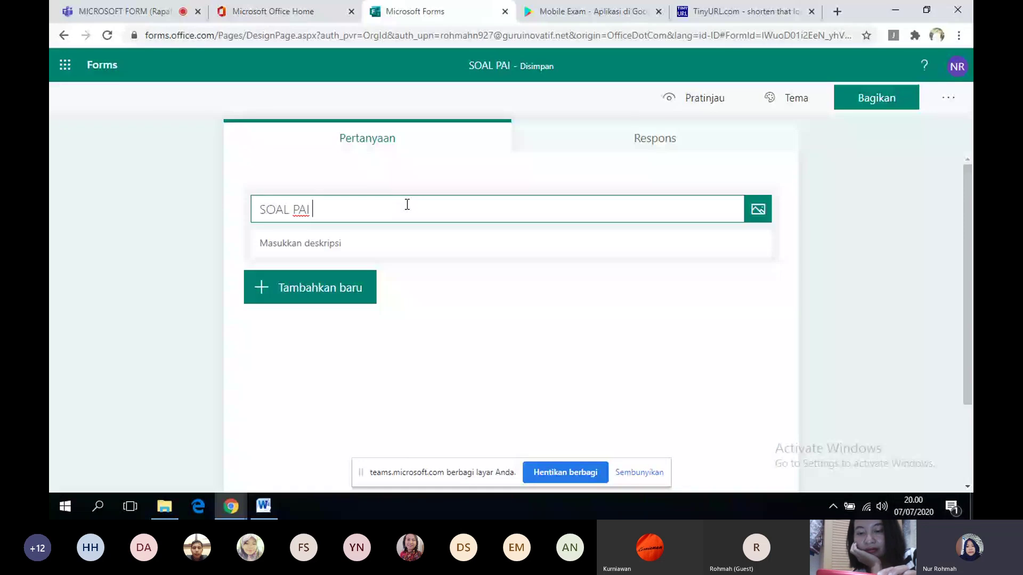
- Complete the title as 'SOAL PAI KELAS X SMK', leave the description empty, then switch to Teams
text(KEL)
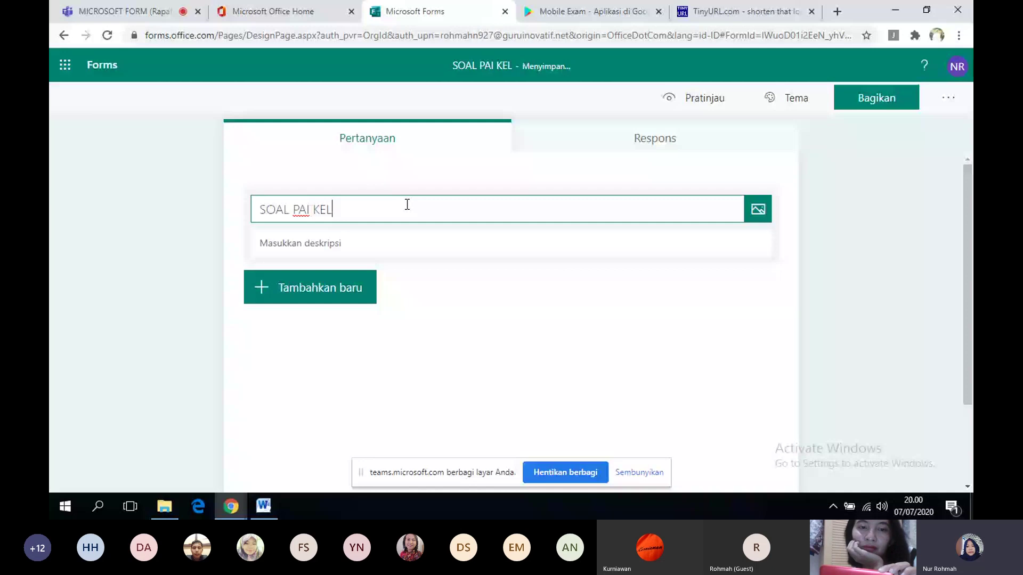
text(AS X SMK)
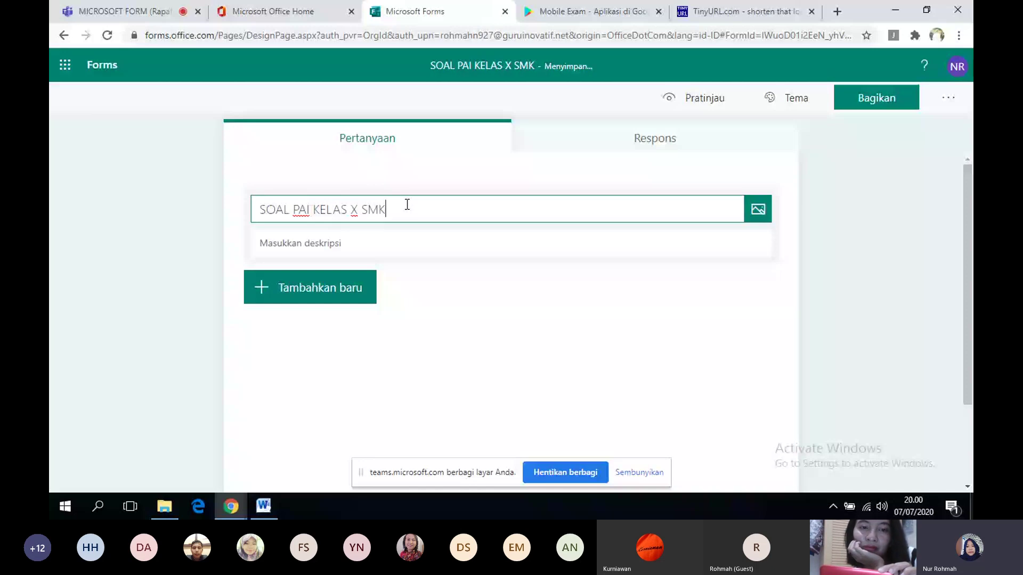
click(319, 252)
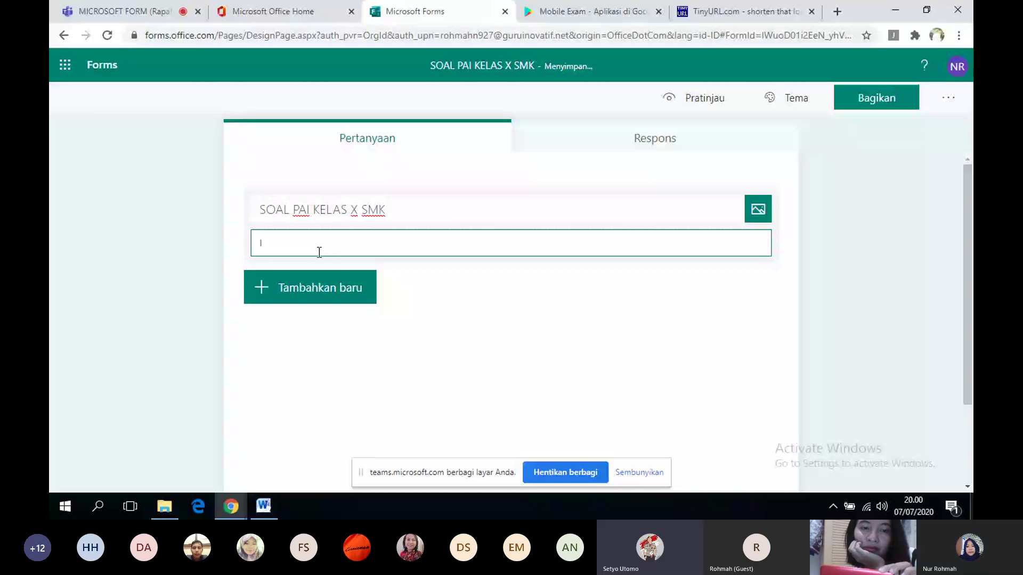
text(jawa)
key(ctrl+a)
key(BackSpace)
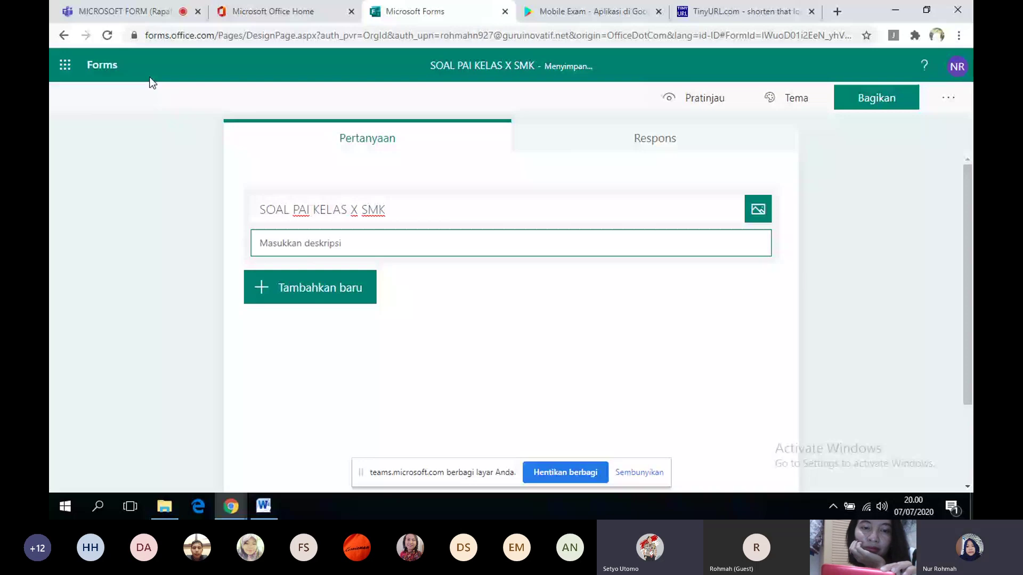
click(125, 12)
drag(968, 367, 969, 461)
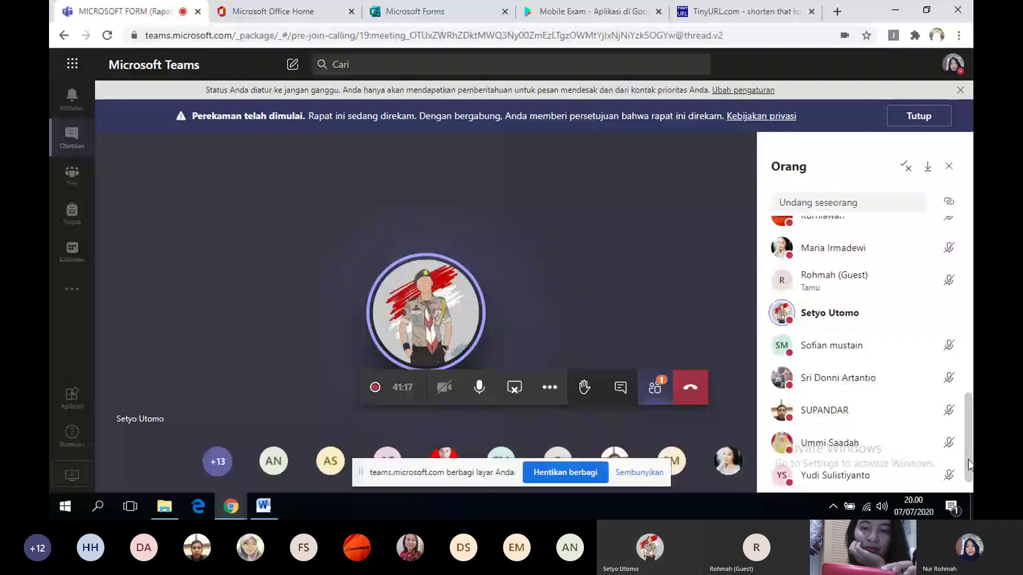
- Mute one participant from the Teams people panel with Matikan suara peserta
click(951, 312)
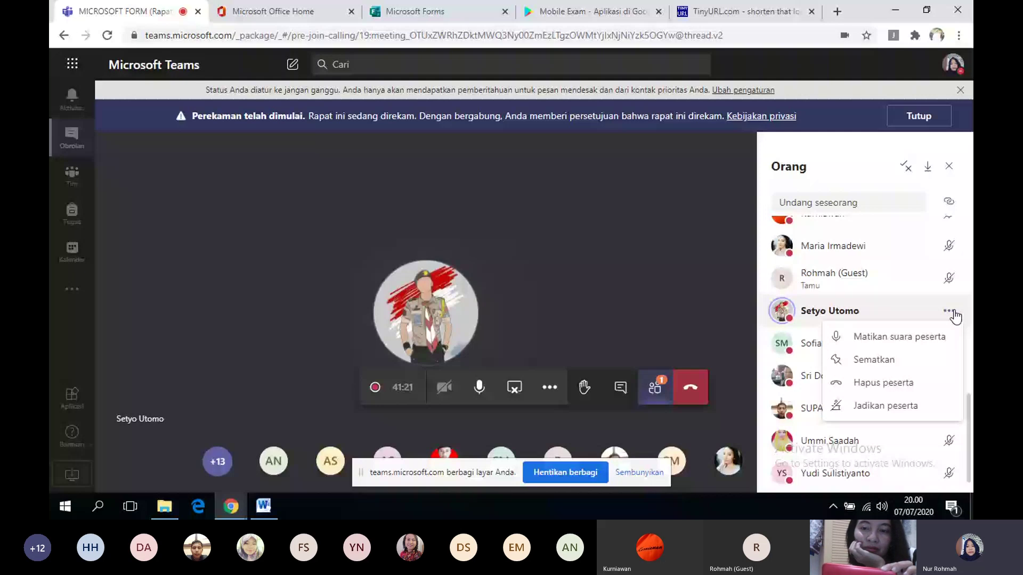
click(922, 341)
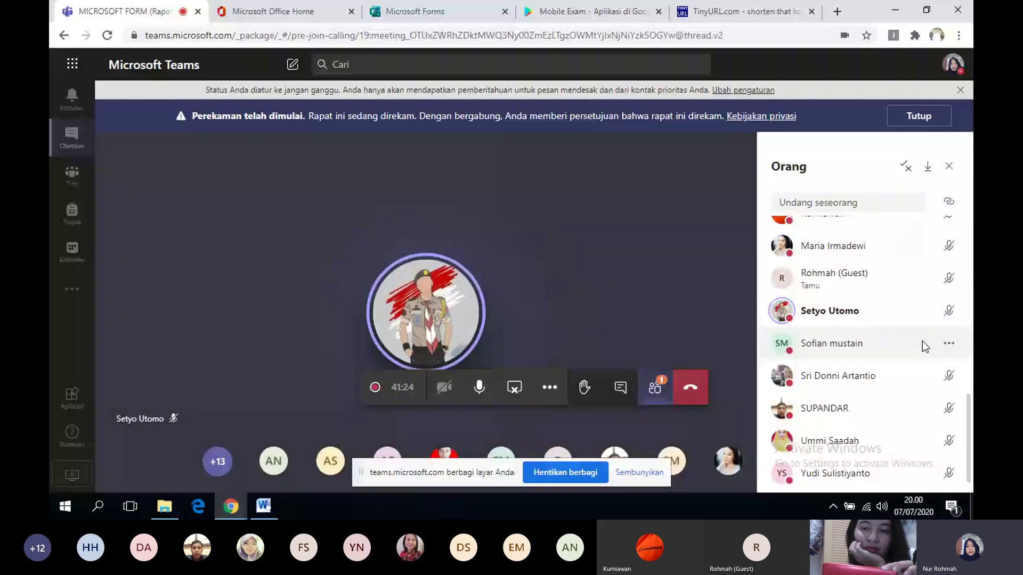
- Enter 'Jawablah soal berikut!' as the quiz description
click(415, 11)
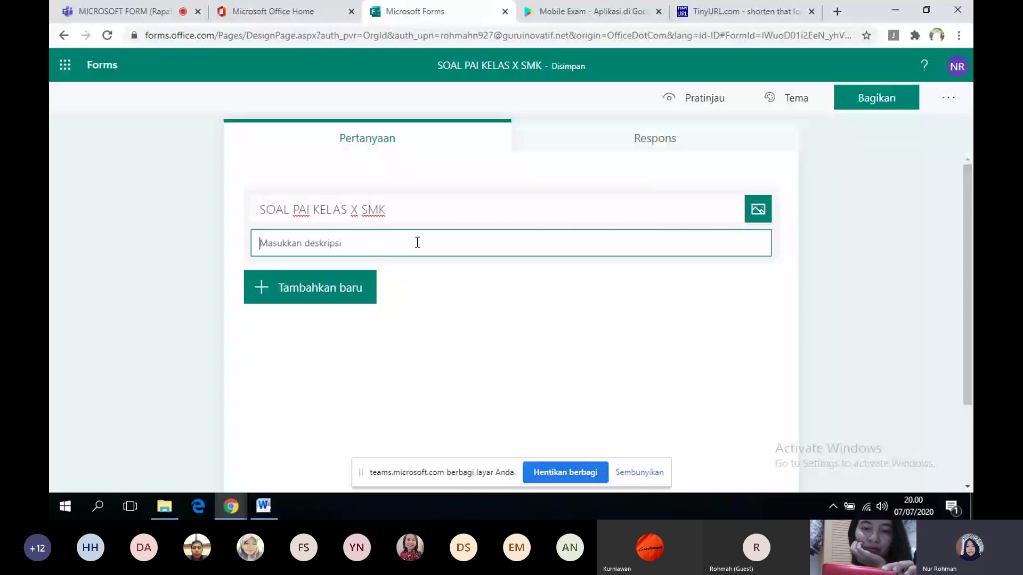
text(Ja)
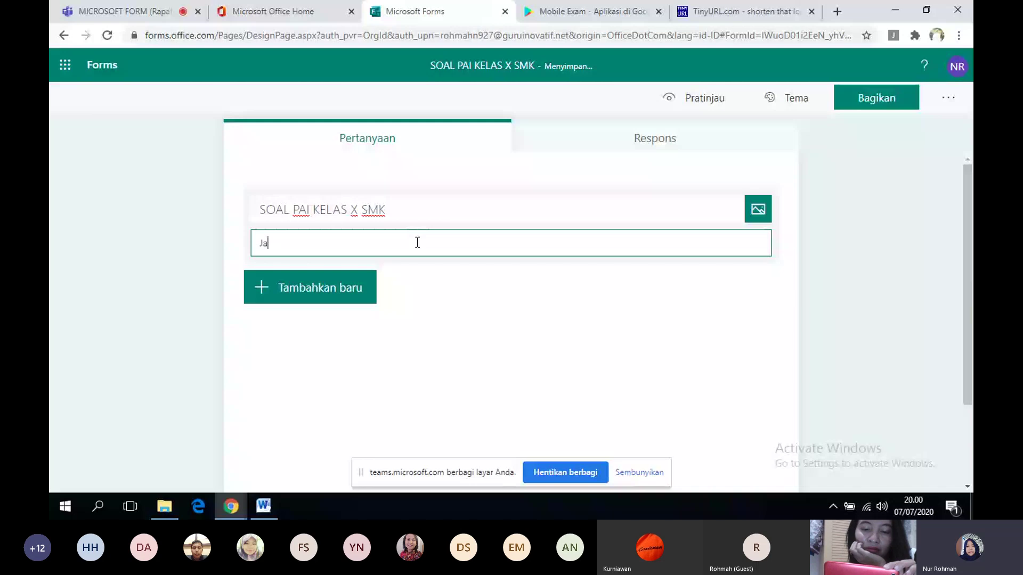
text(wablah soal be)
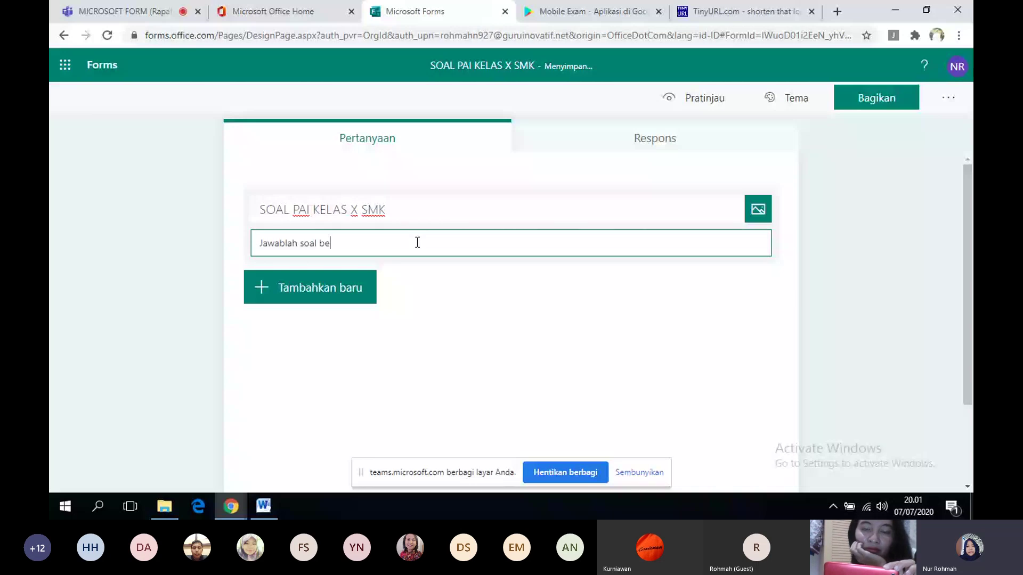
text(rikut)
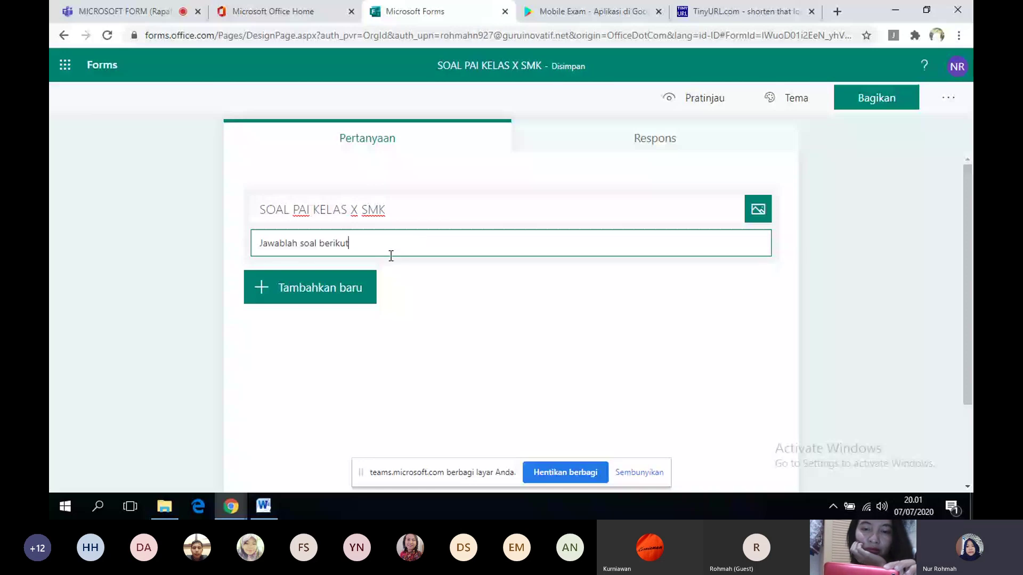
text(!)
click(288, 295)
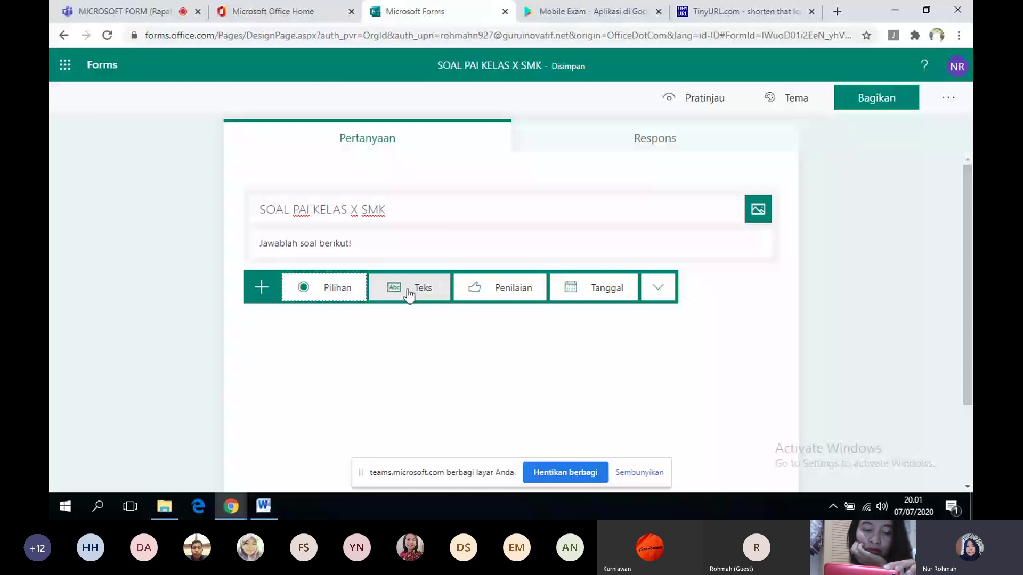
- Add a required text-answer question titled 'Nama Lengkap' as question 1
click(408, 290)
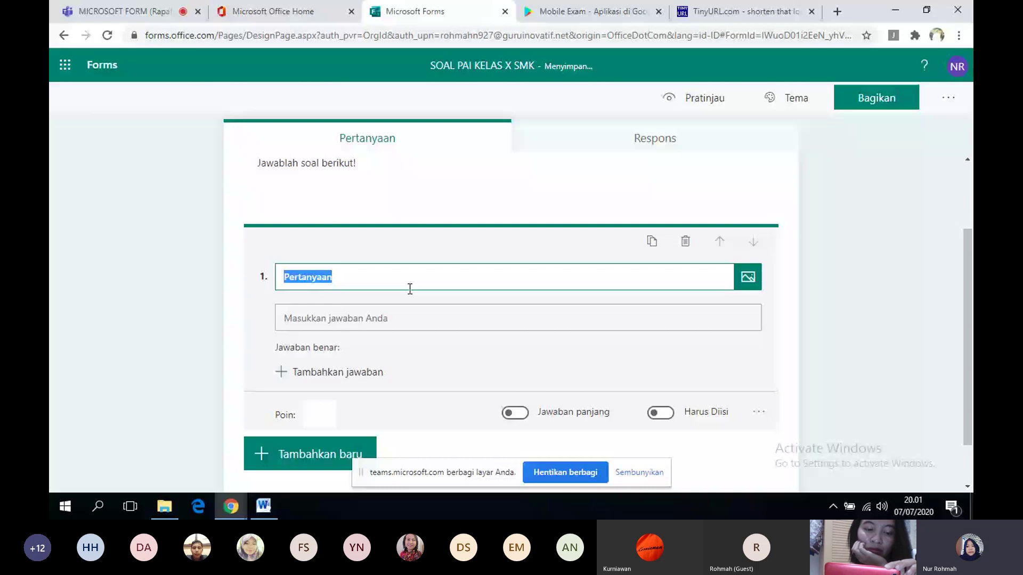
text(Nama)
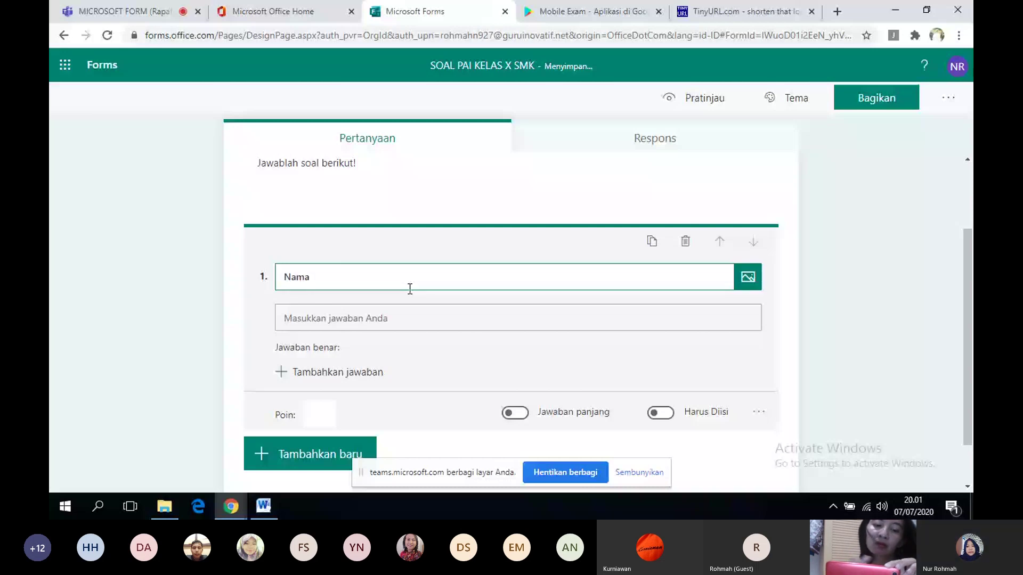
text( Leng)
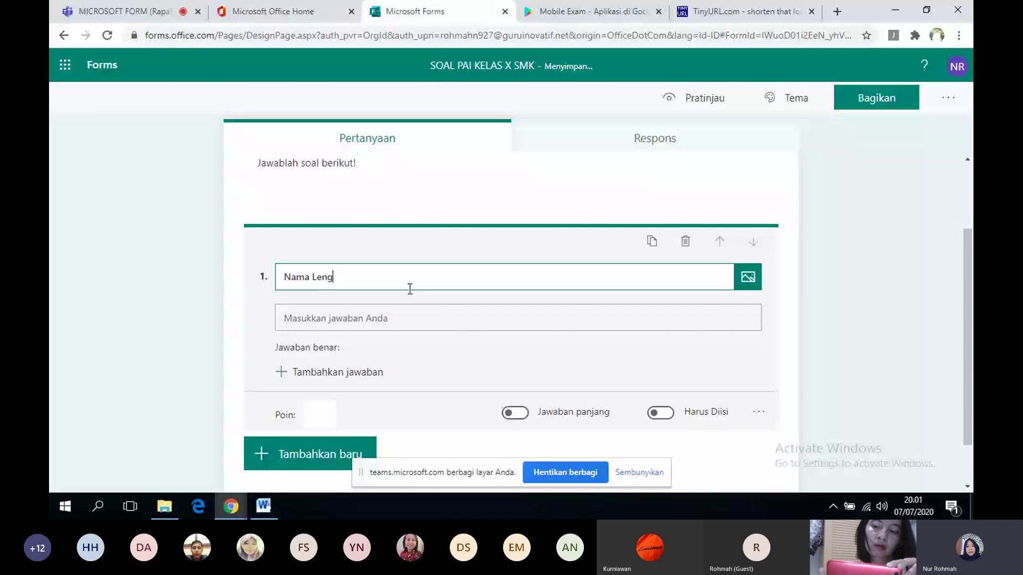
text(kap)
click(672, 414)
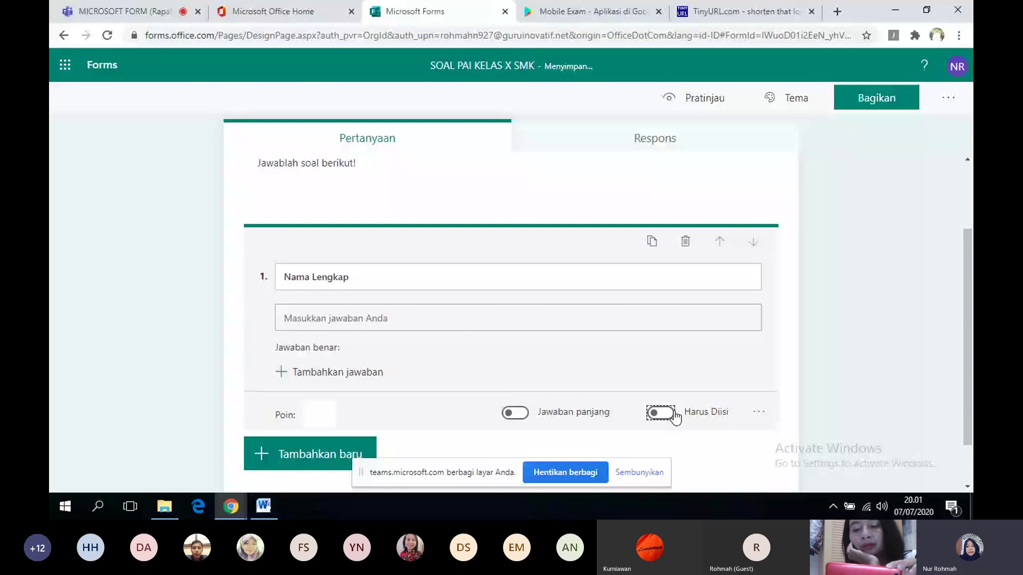
click(672, 414)
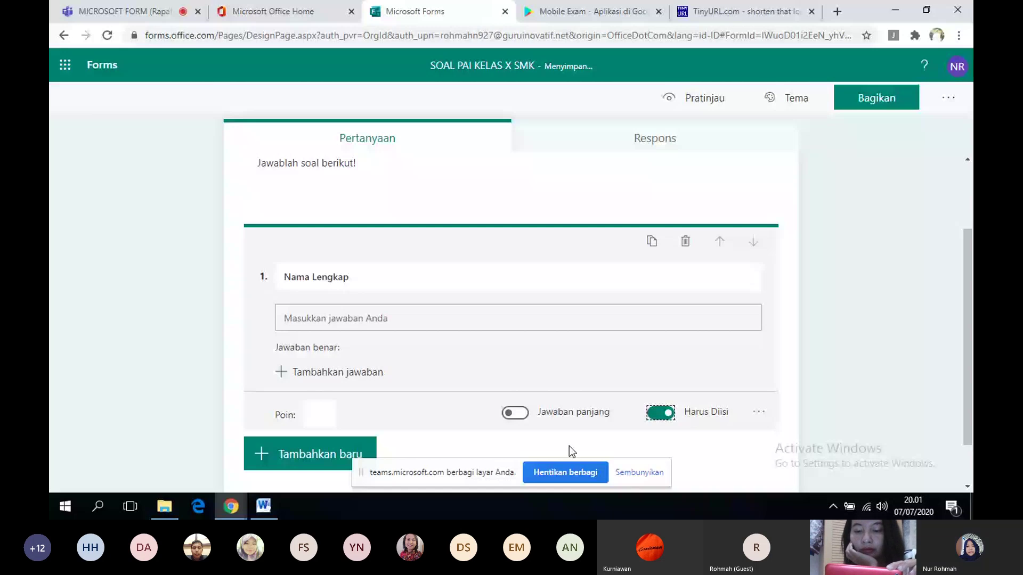
click(569, 445)
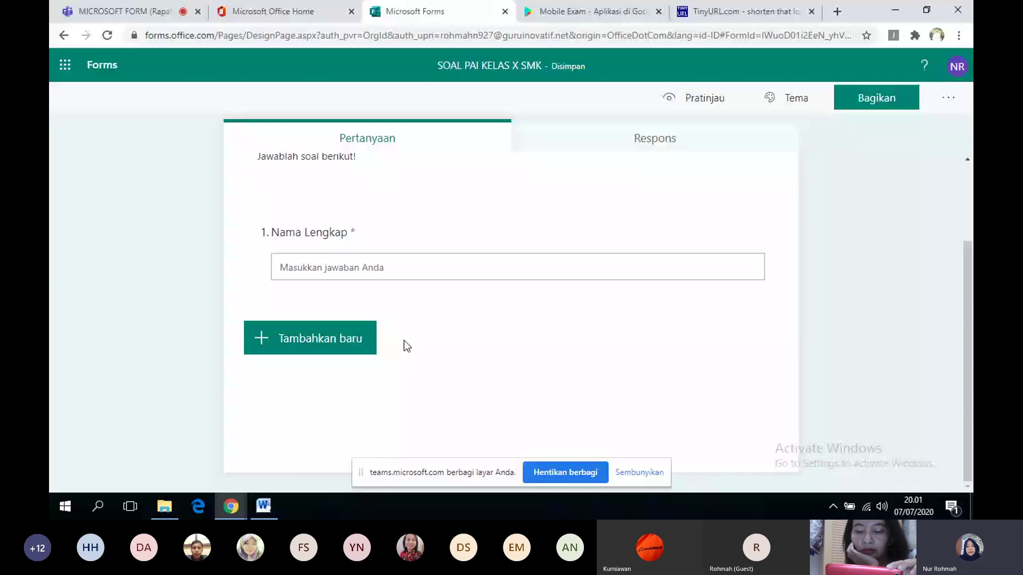
click(368, 339)
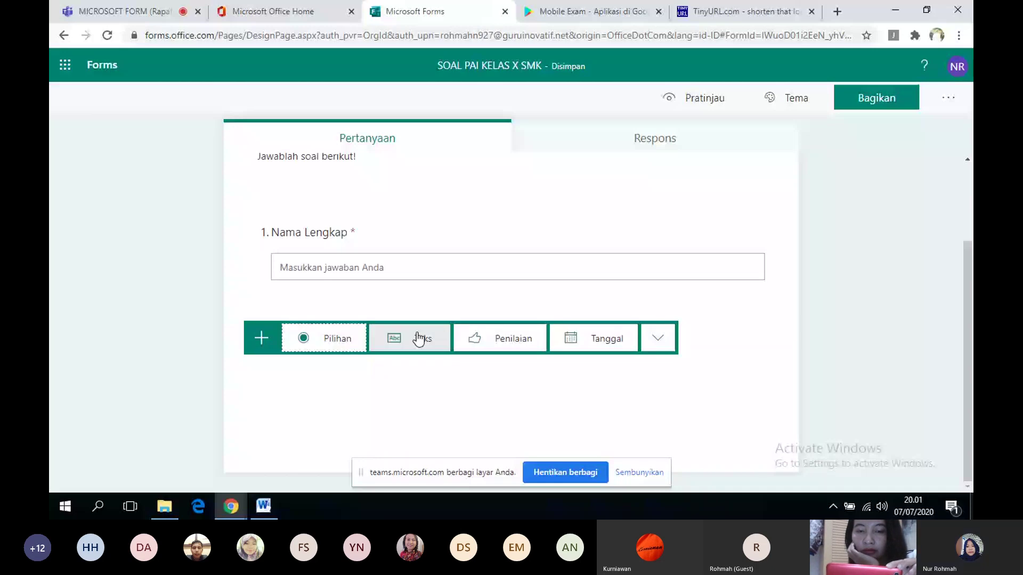
- Add a second text-answer question titled 'Kelas' below Nama Lengkap
click(419, 338)
text(T)
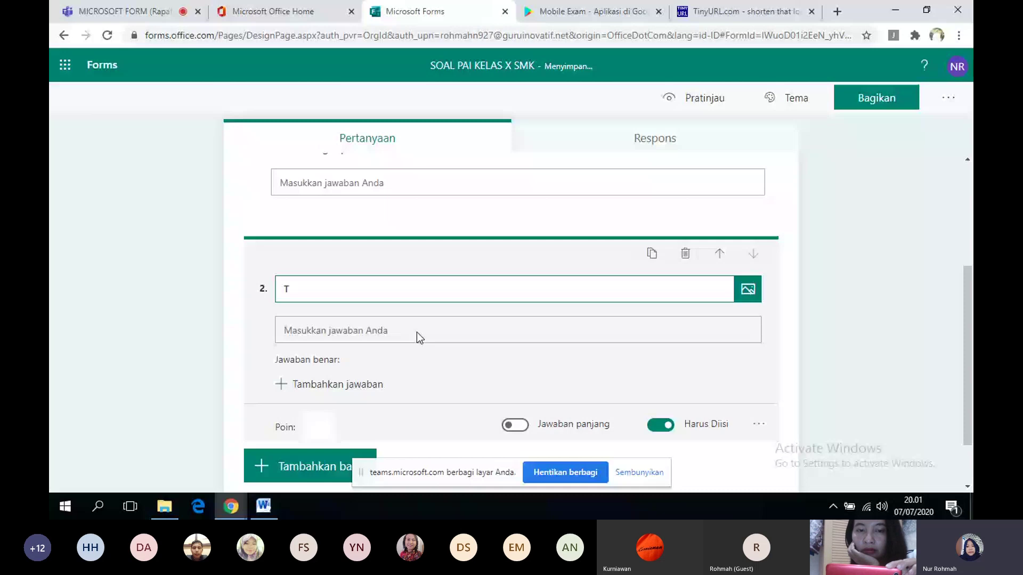
key(BackSpace)
text(Kelas)
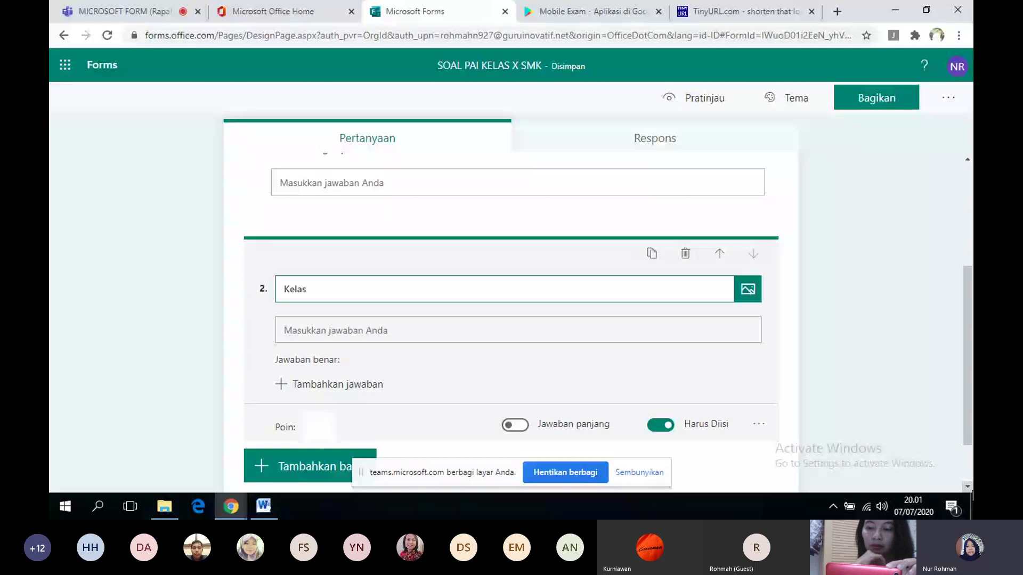
click(714, 473)
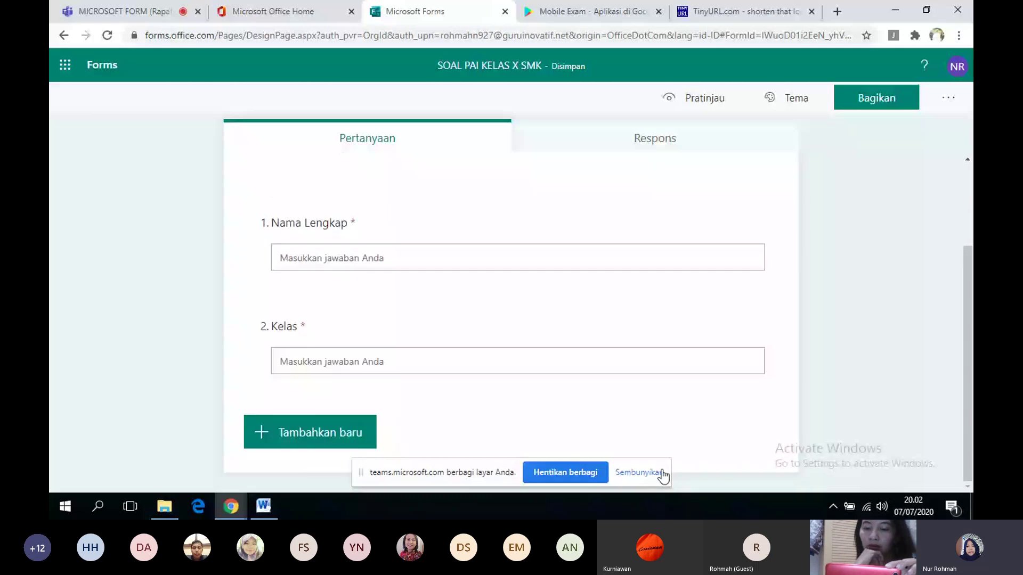
click(335, 438)
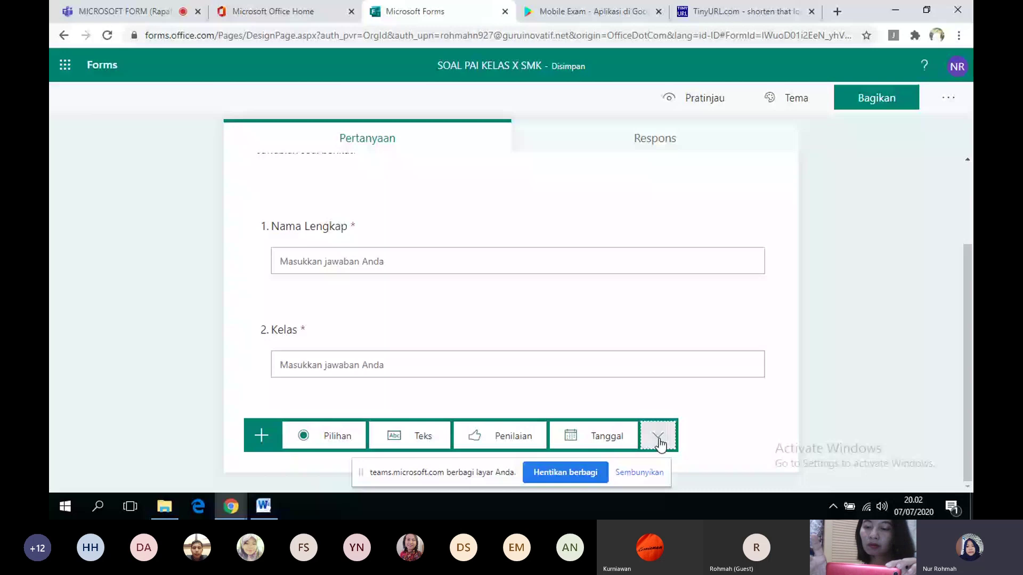
- Add a section, then delete the second section only, keeping its questions
click(660, 445)
click(679, 406)
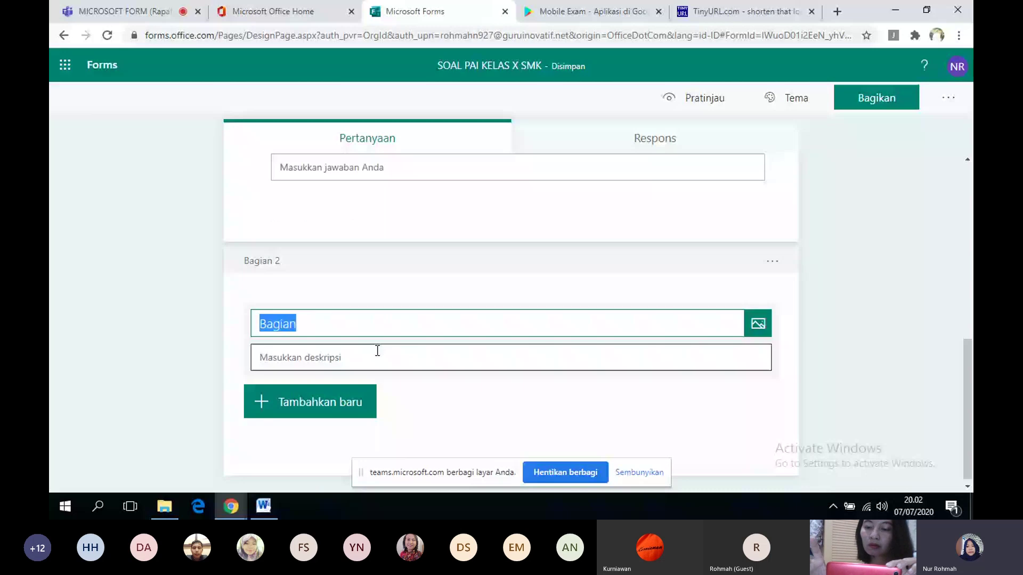
click(969, 174)
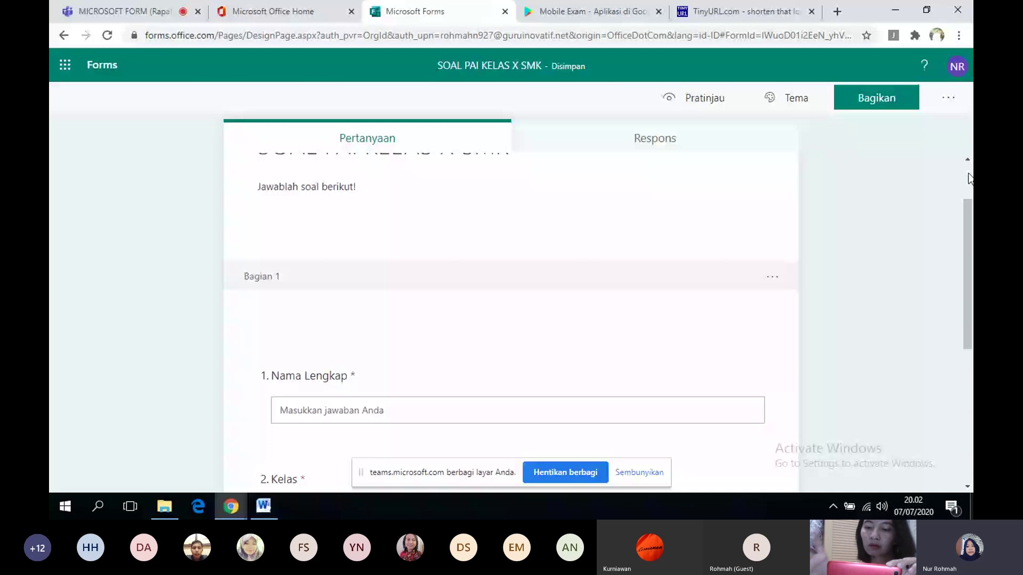
click(969, 179)
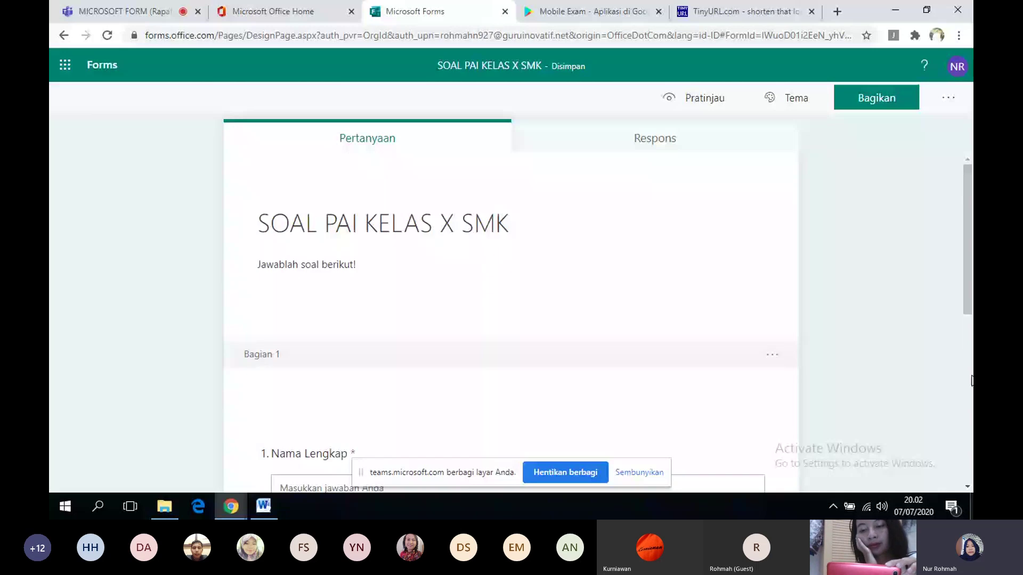
click(967, 486)
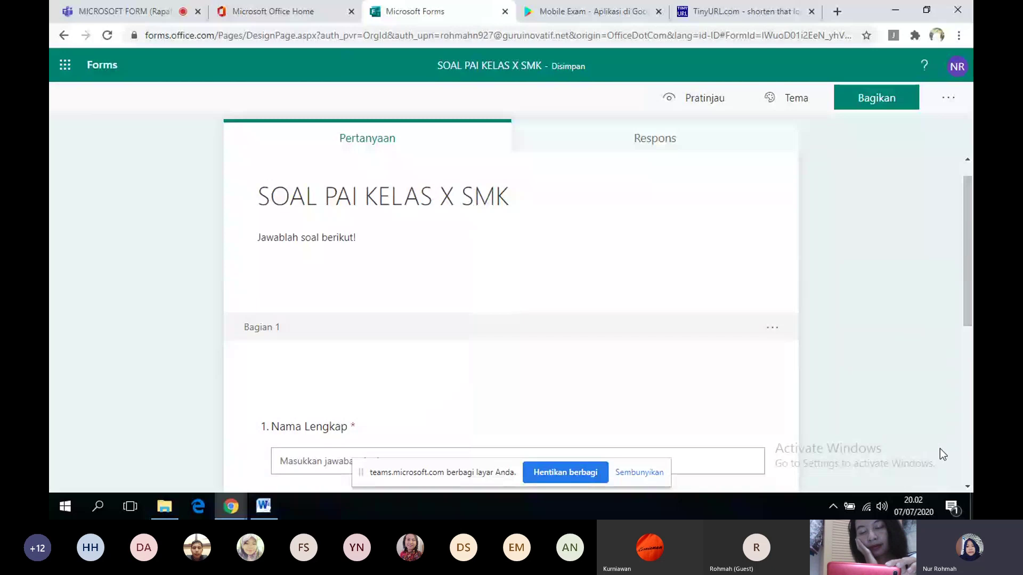
click(968, 459)
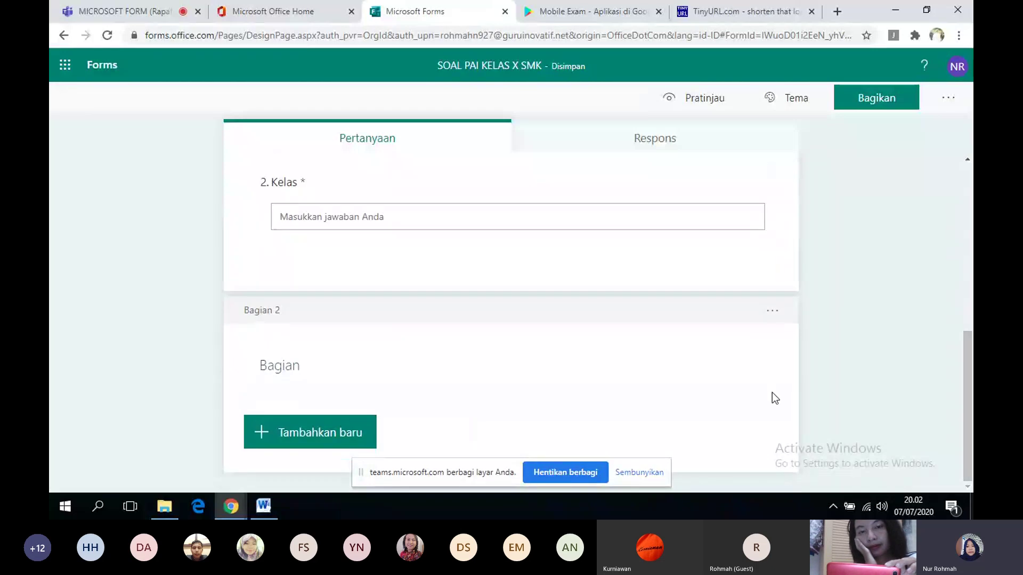
click(772, 313)
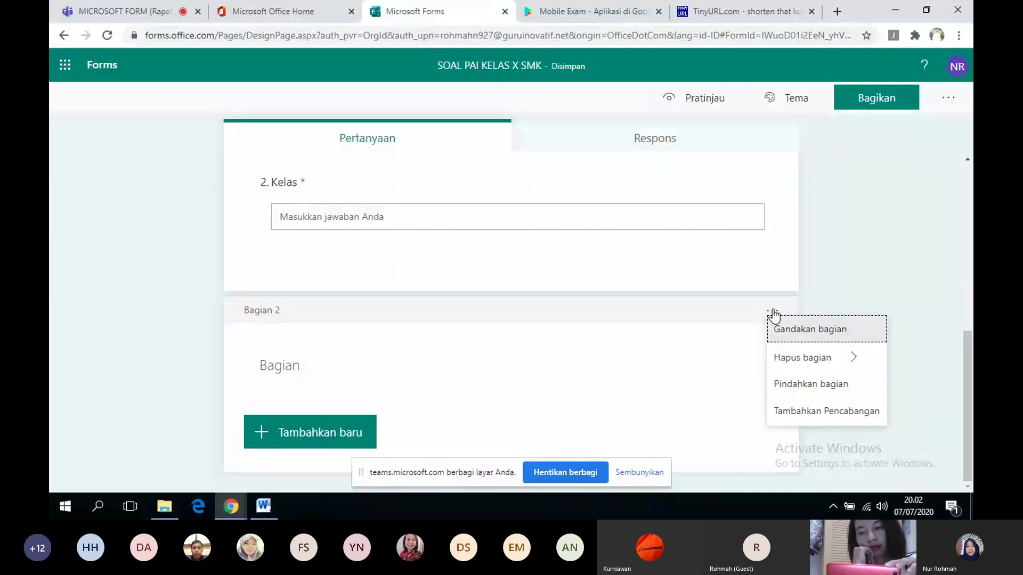
click(781, 360)
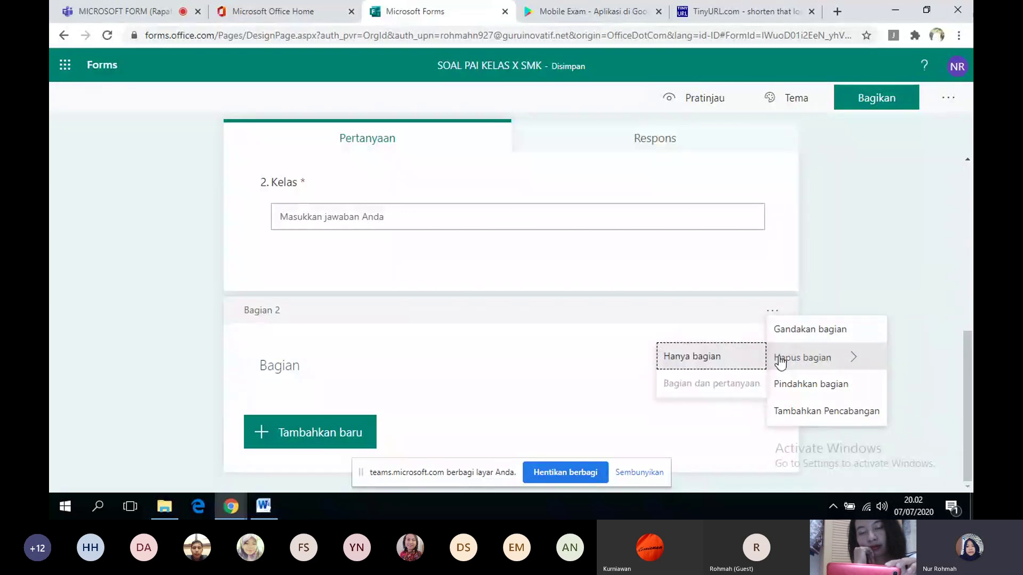
click(722, 360)
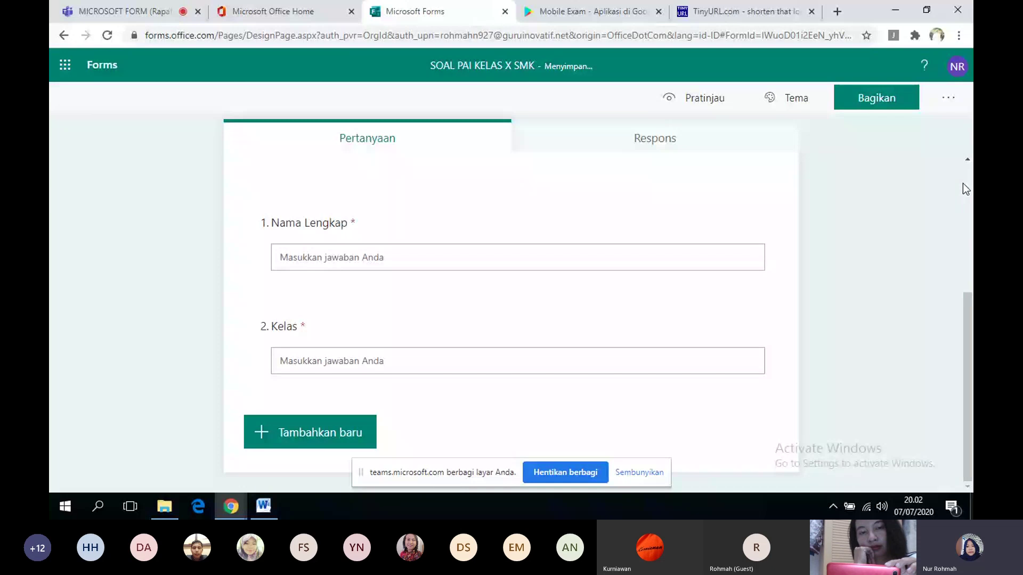
- Delete the first section header only, leaving Nama Lengkap and Kelas ungrouped
click(965, 163)
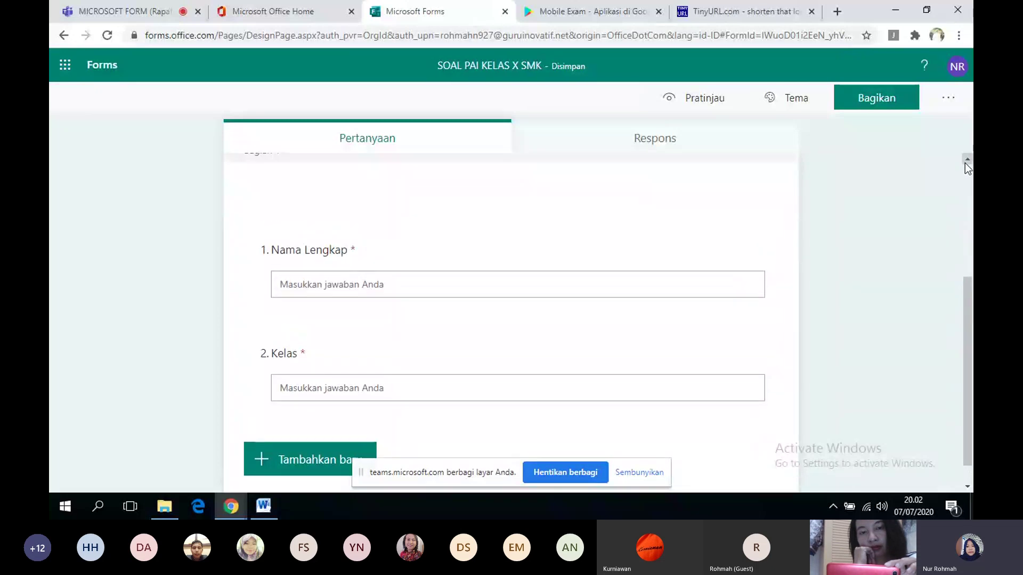
click(965, 163)
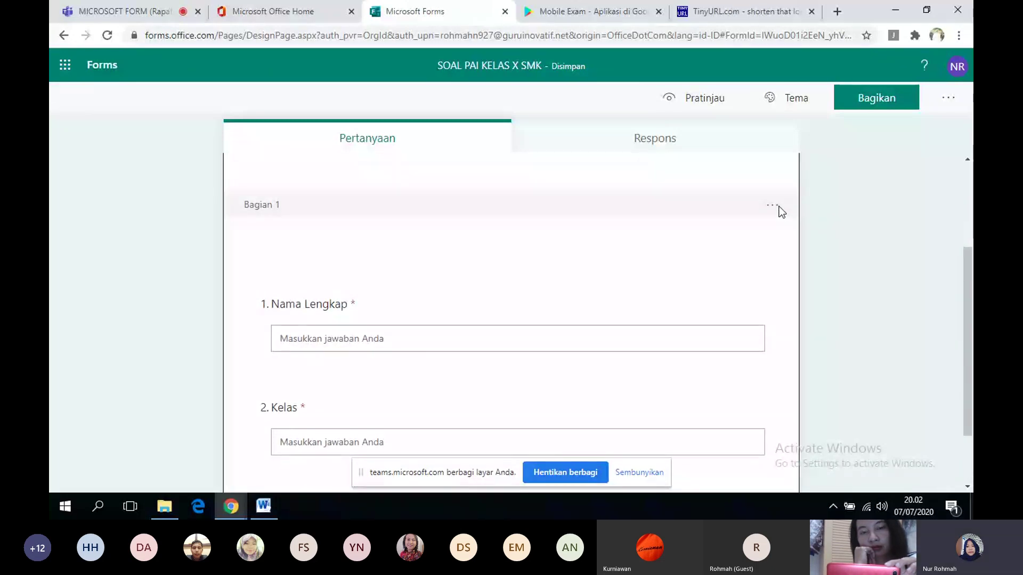
click(773, 206)
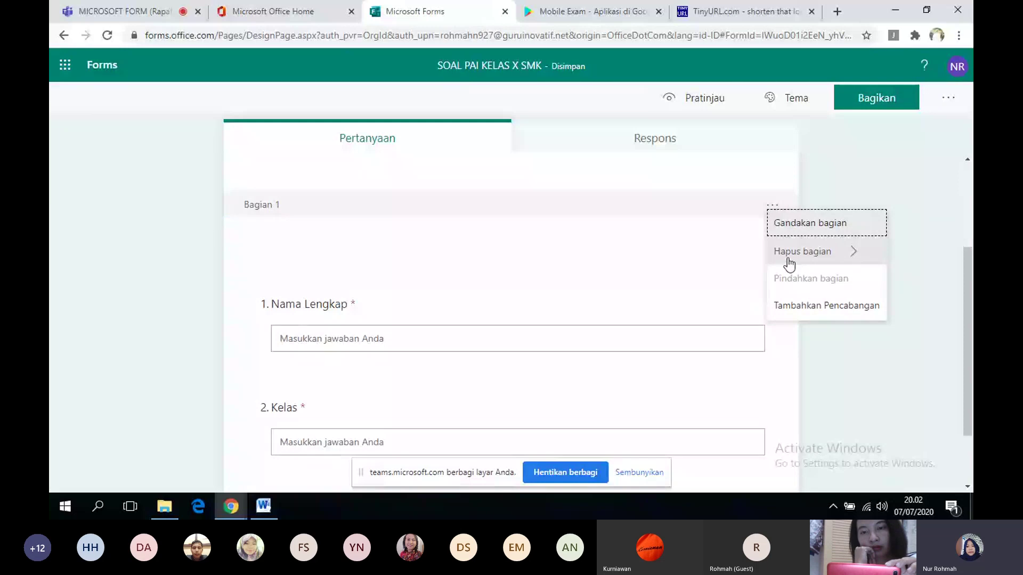
click(782, 254)
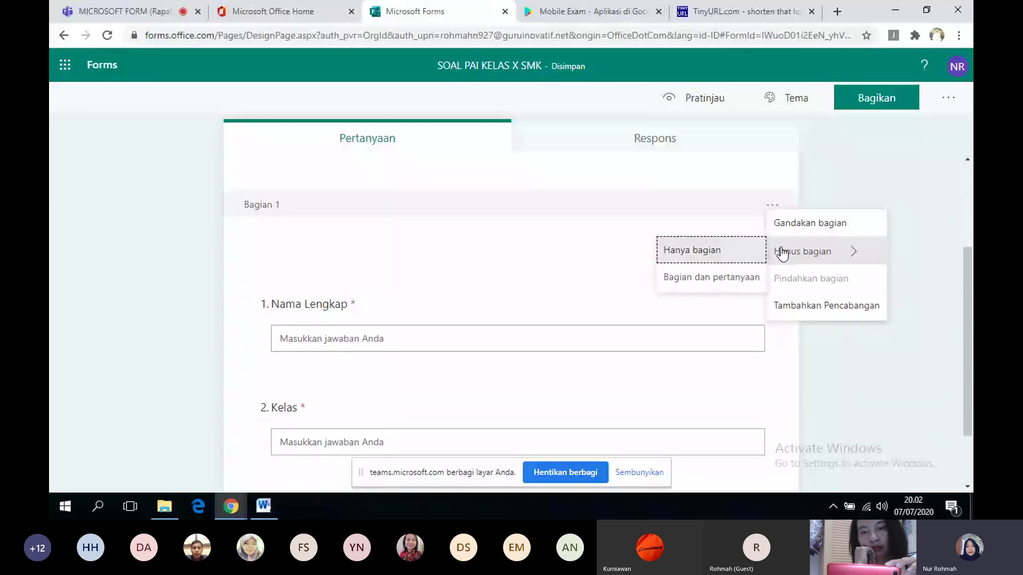
click(735, 255)
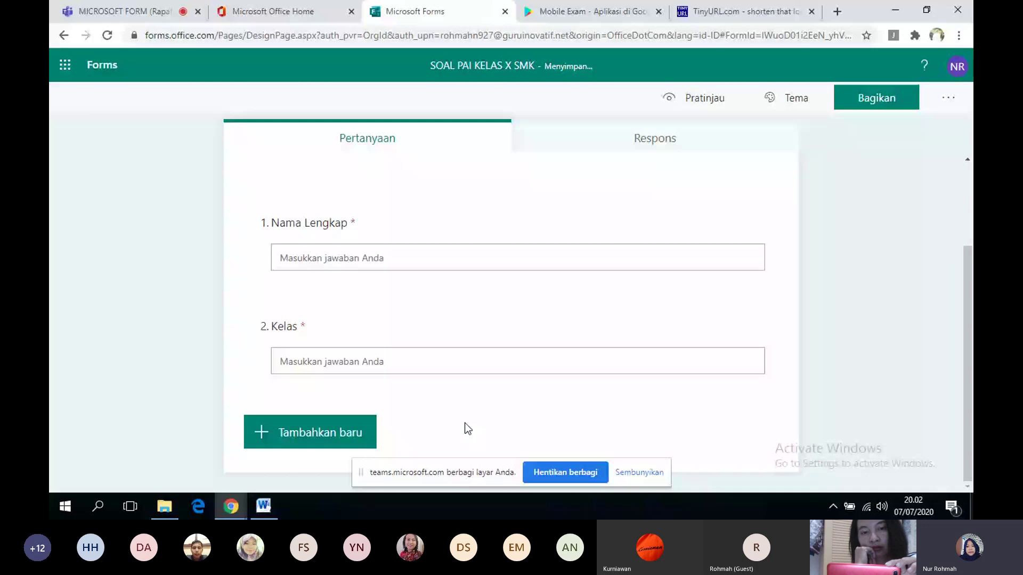
click(318, 434)
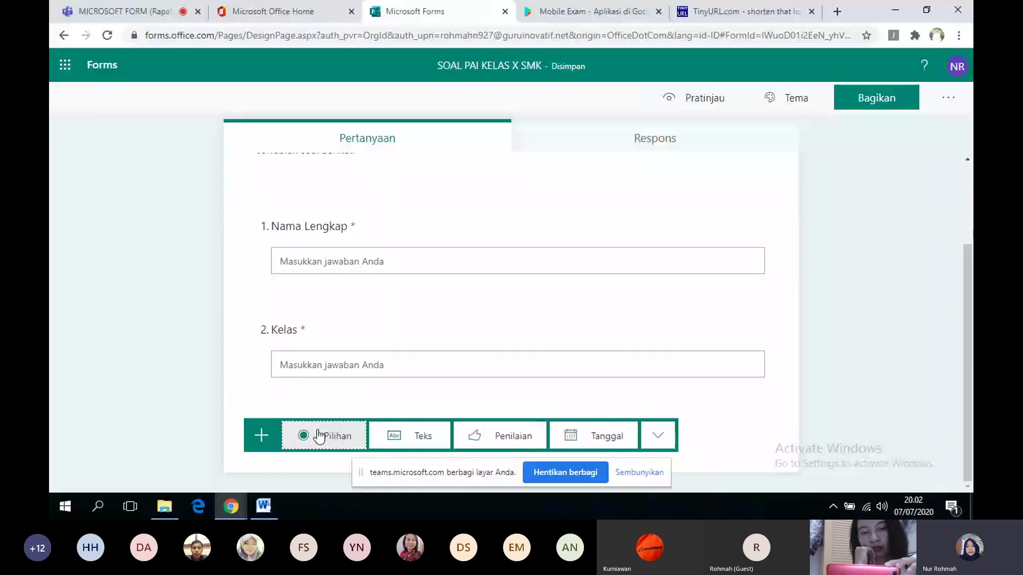
- Add a multiple-choice question 3 and bring up the Word file of exam questions
click(319, 435)
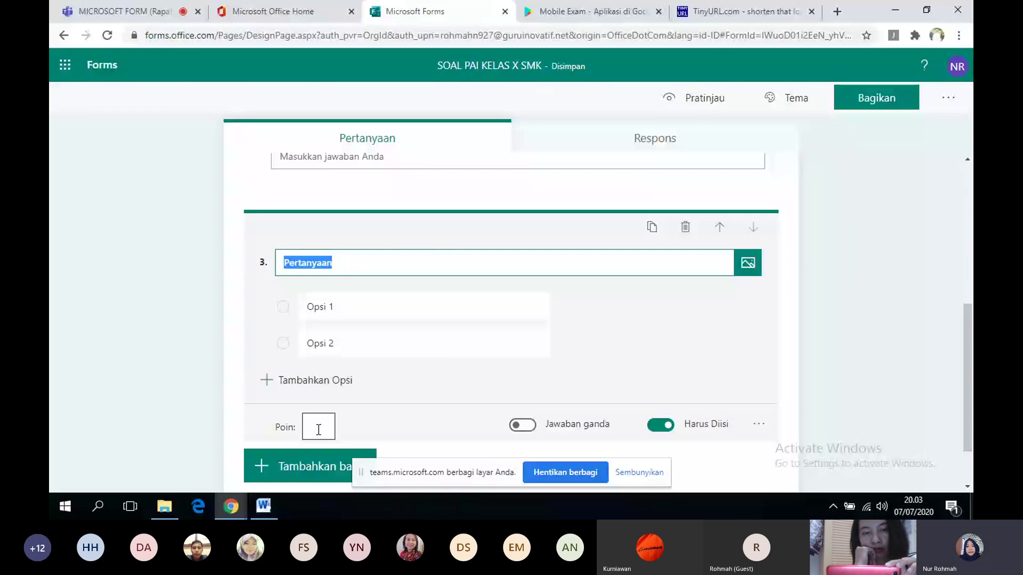
click(264, 506)
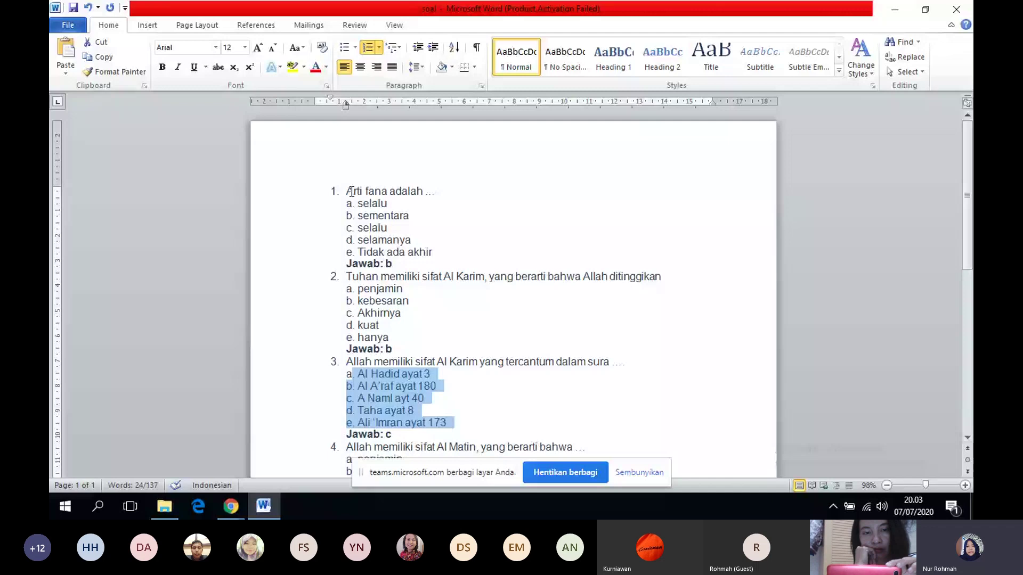
- Copy 'Arti fana adalah ...' from Word into question 3's title without the '1.' numbering
drag(347, 191, 461, 191)
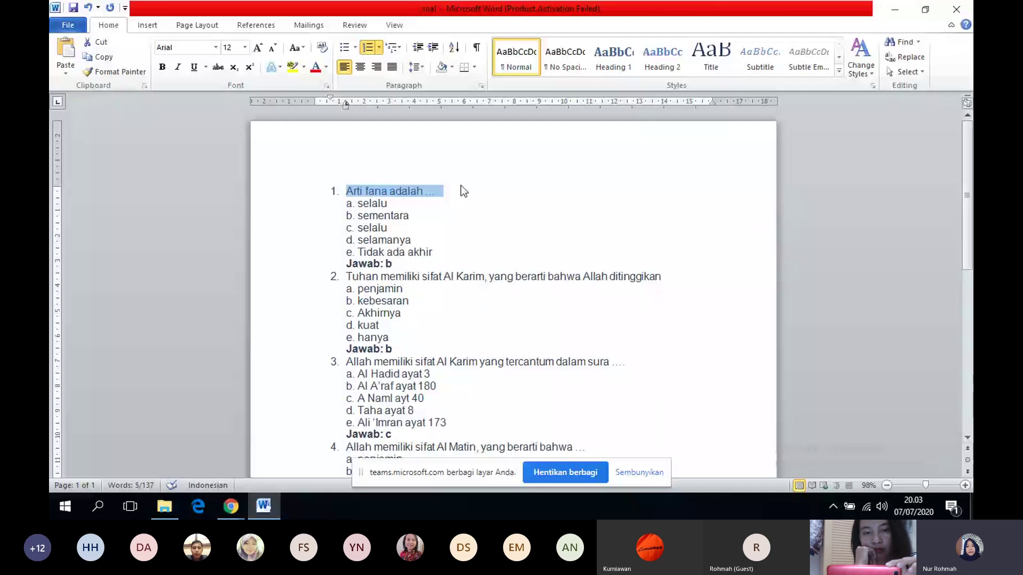
key(alt+Tab)
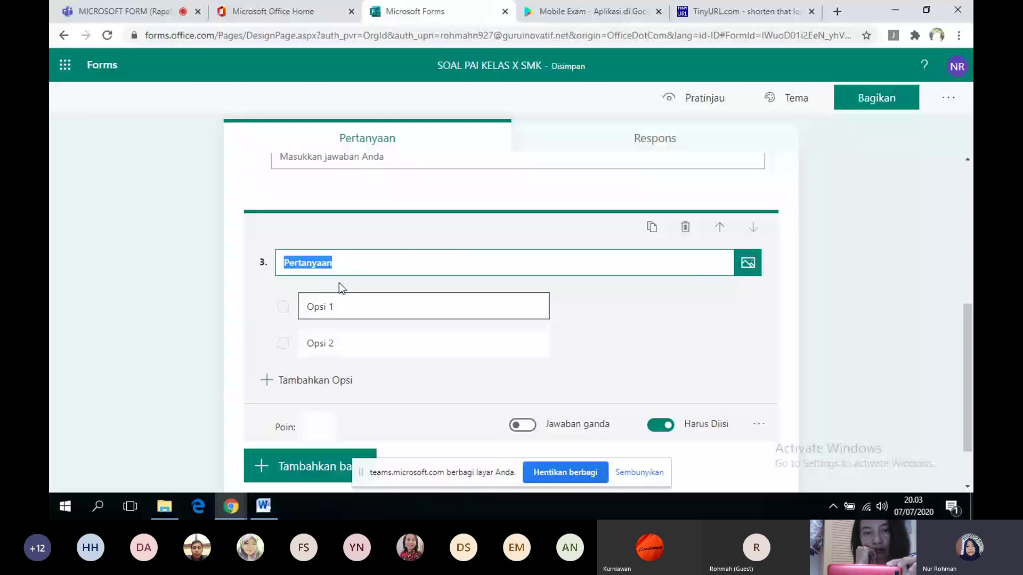
text(1.	Arti fana adalah ...)
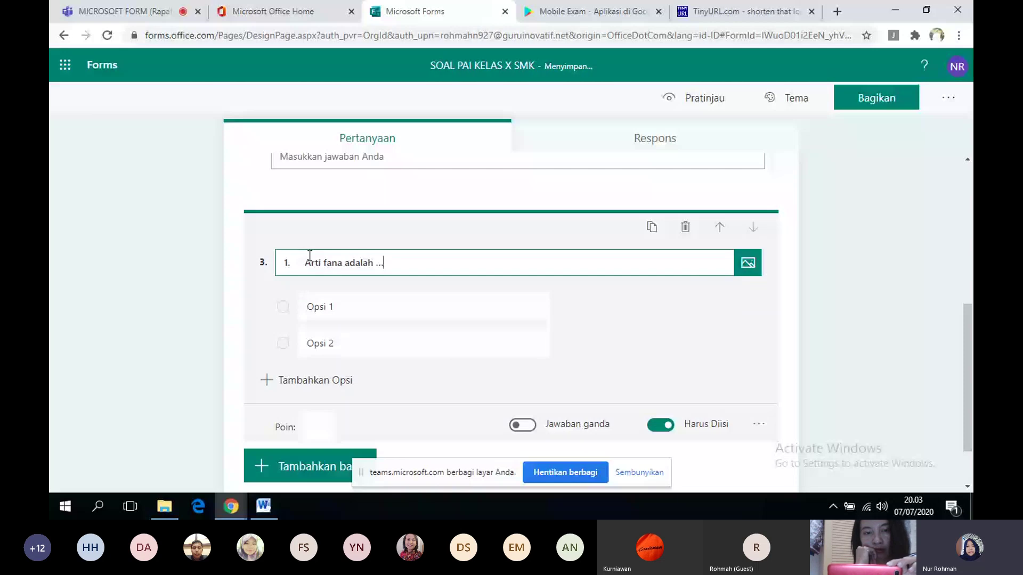
click(305, 263)
key(BackSpace)
key(BackSpace)
key(BackSpace)
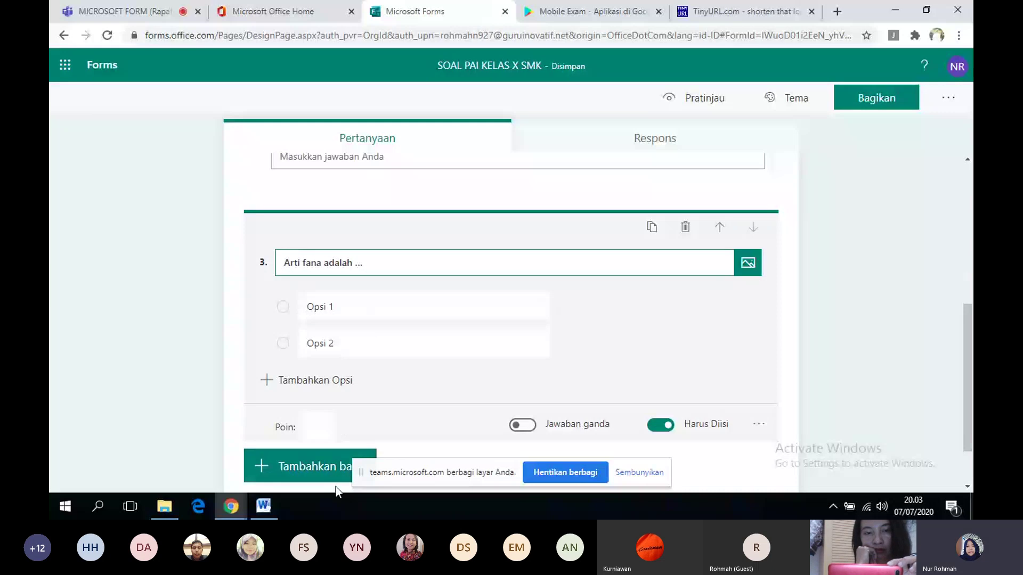
- Paste question 1's five answer choices from Word as question 3's options
click(263, 506)
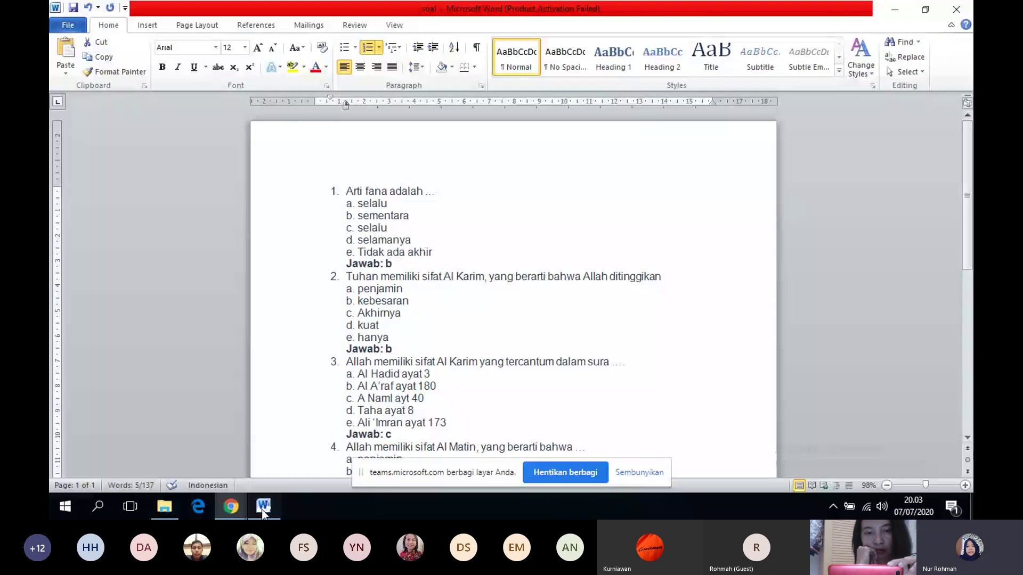
drag(347, 203, 410, 243)
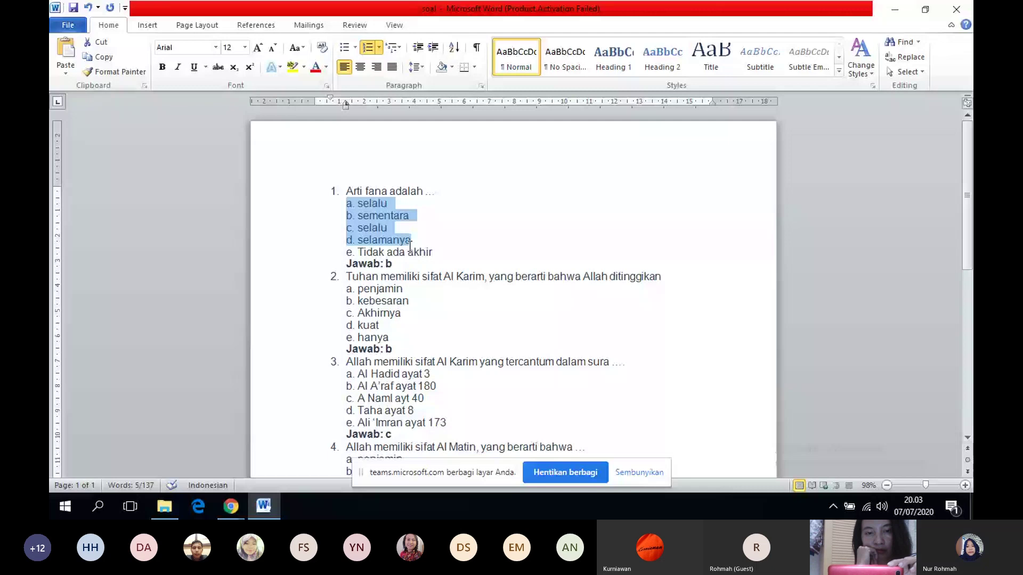
key(shift+Down)
key(ctrl+c)
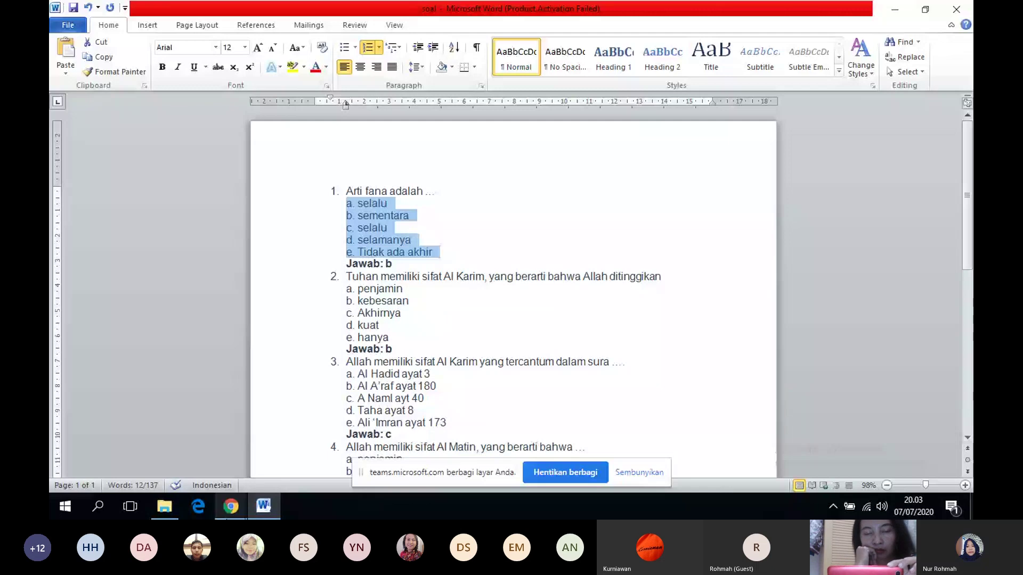
key(alt+Tab)
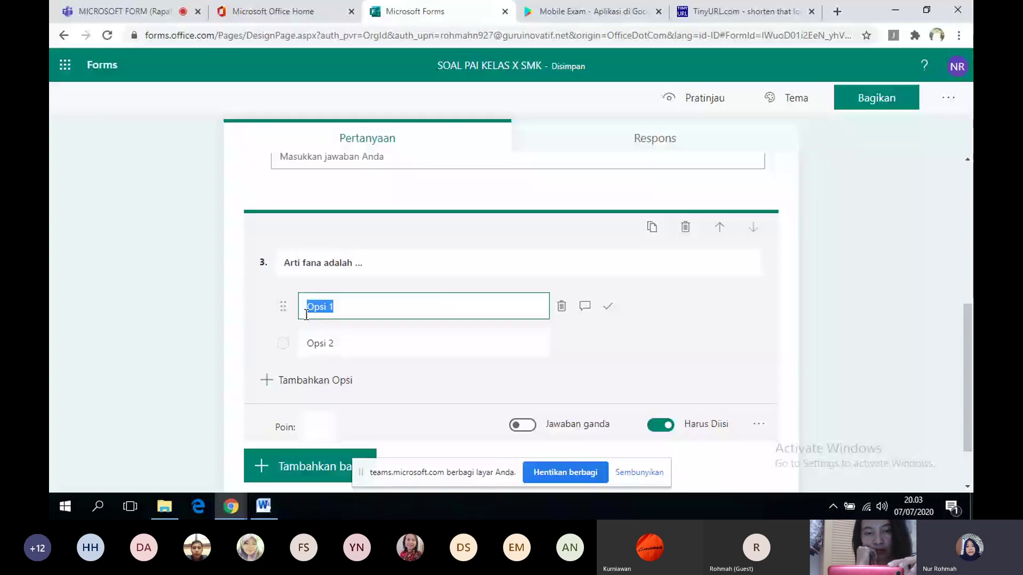
key(ctrl+v)
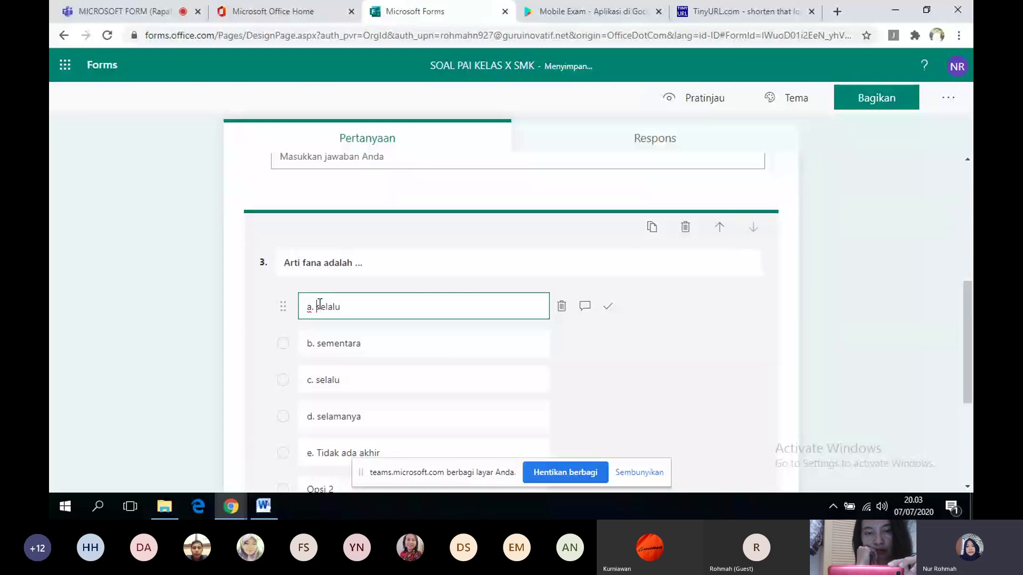
- Strip the 'a.' and 'b.' prefixes from the first two options
click(319, 304)
key(BackSpace)
key(BackSpace)
key(BackSpace)
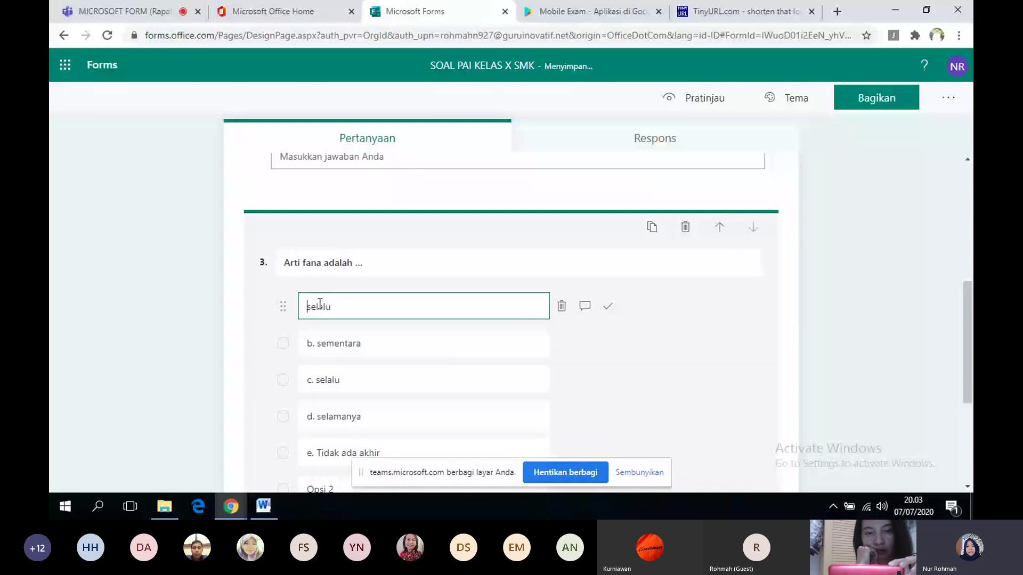
click(313, 345)
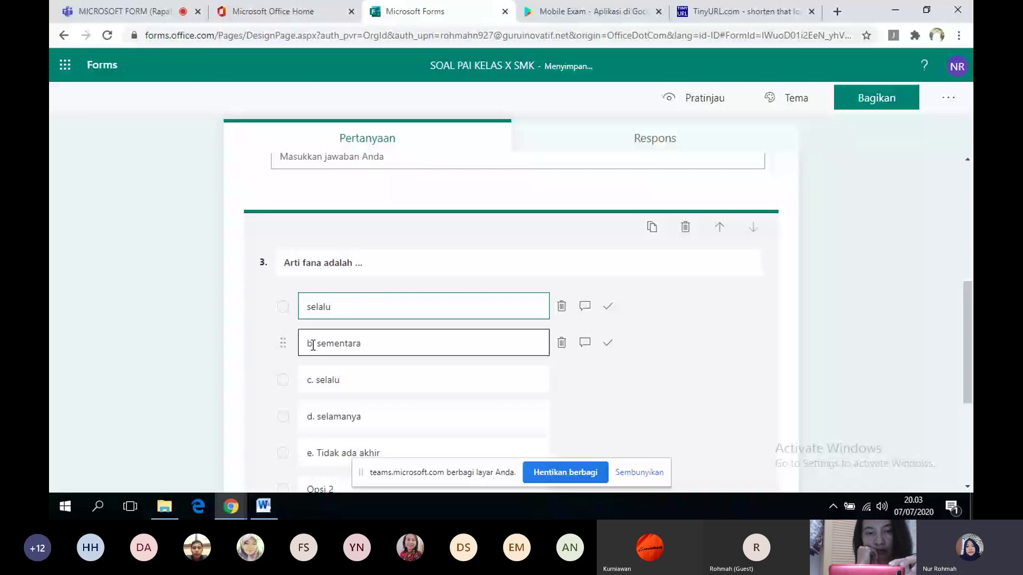
click(313, 345)
text(.)
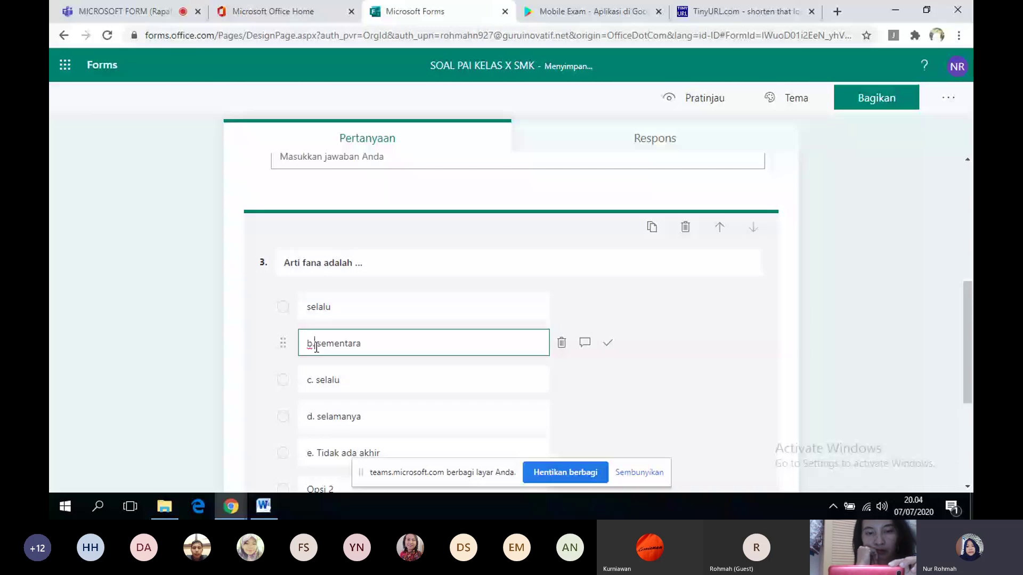
key(BackSpace)
key(BackSpace)
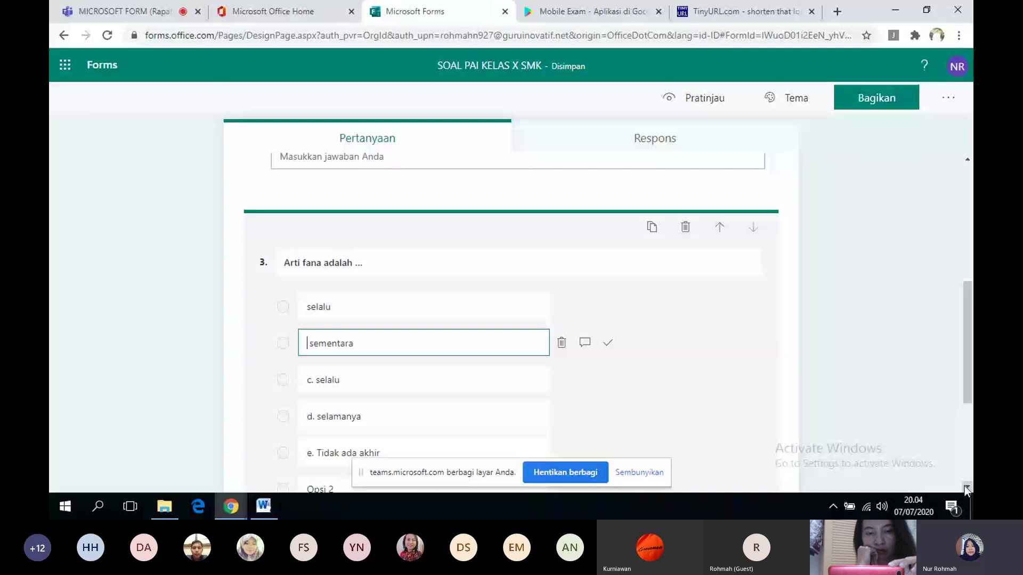
click(967, 487)
click(318, 302)
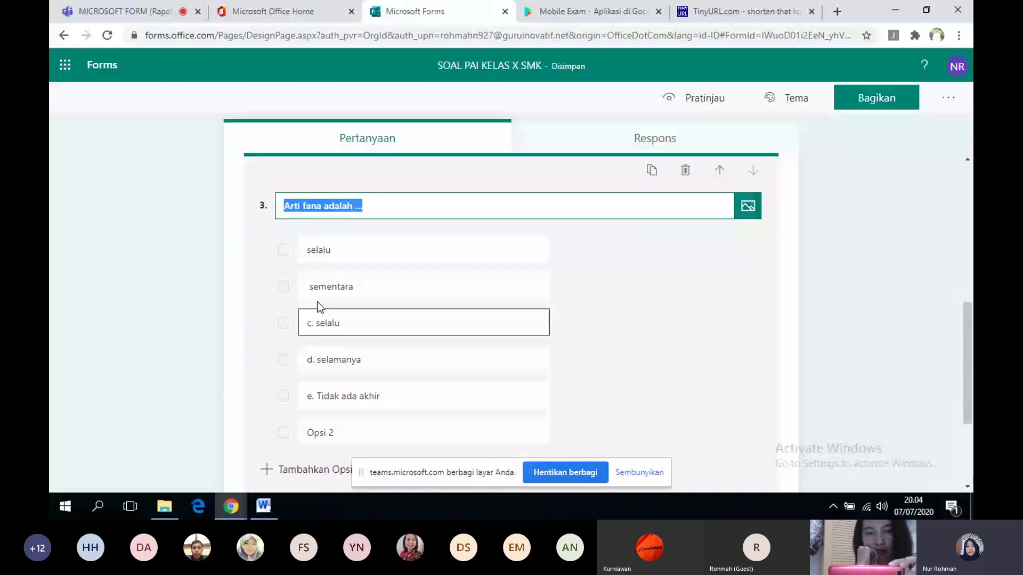
- Remove the c., d. and e. prefixes and delete the empty Opsi 2 option
click(315, 323)
key(BackSpace)
key(BackSpace)
key(BackSpace)
click(319, 363)
click(314, 358)
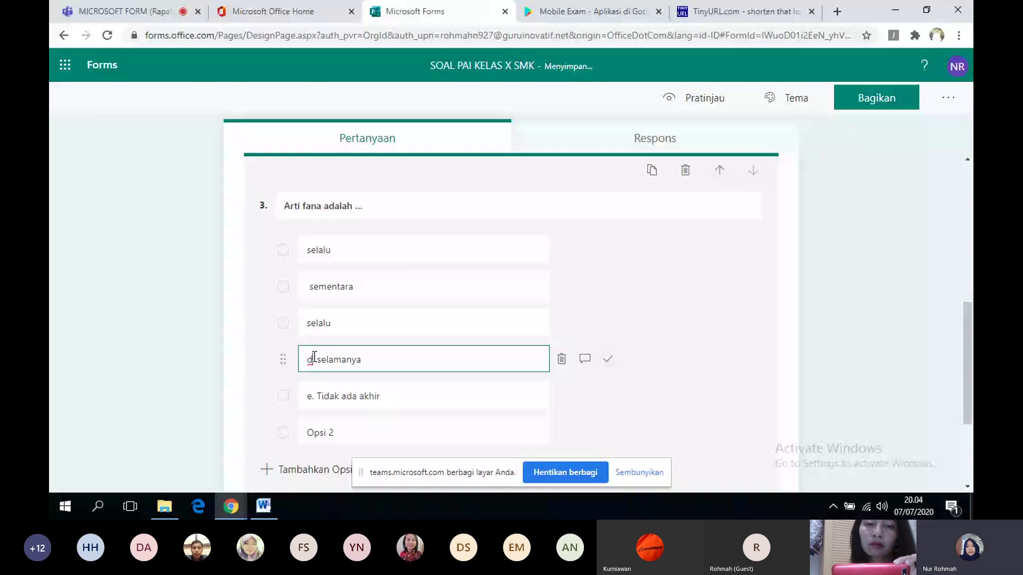
key(BackSpace)
key(BackSpace)
key(BackSpace)
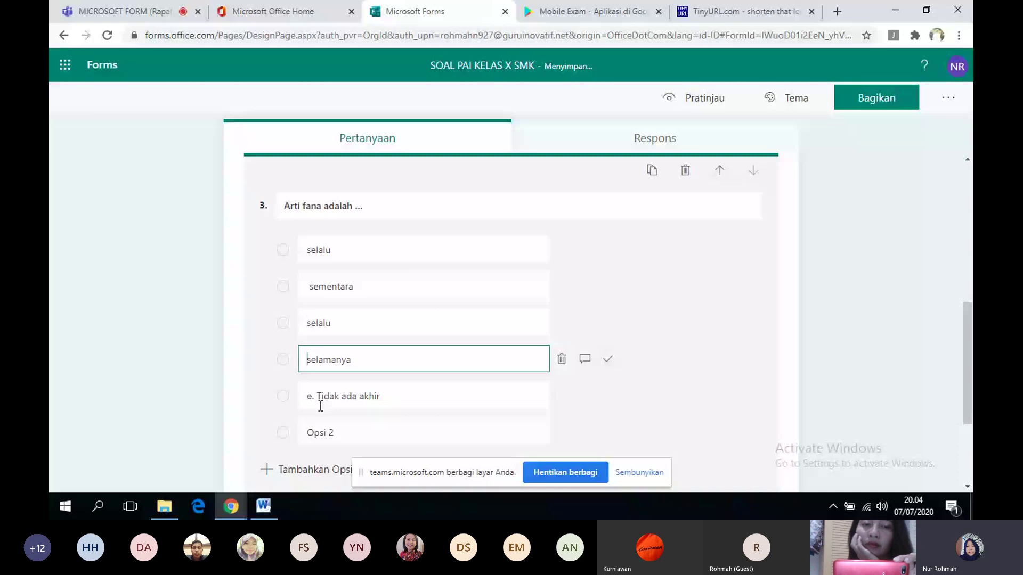
click(319, 399)
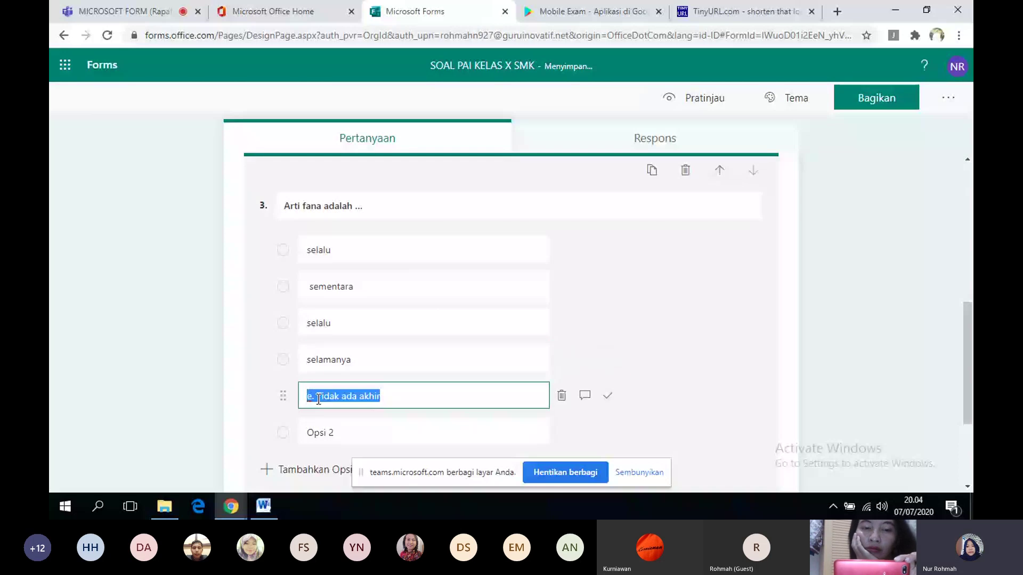
click(319, 399)
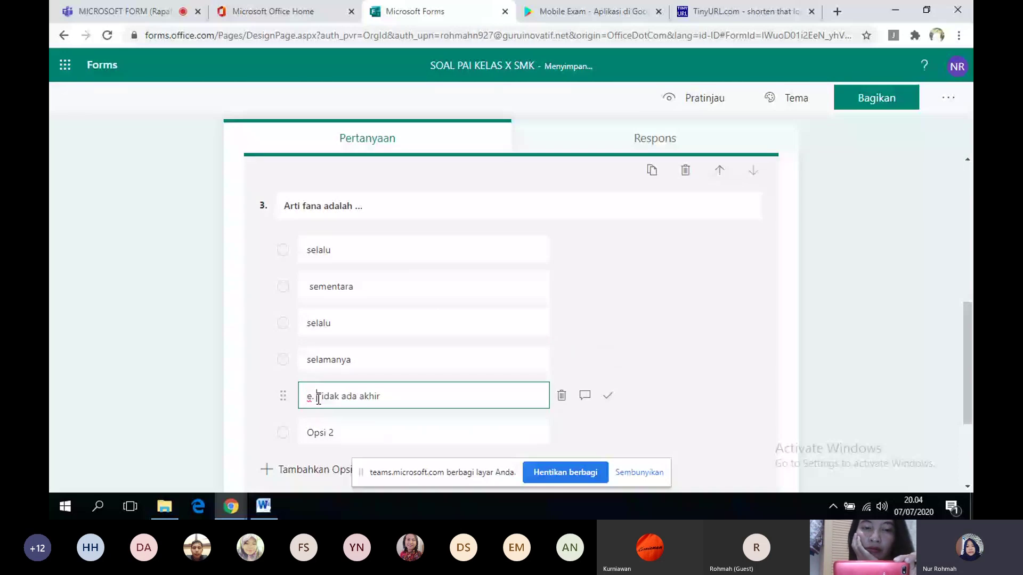
key(BackSpace)
key(BackSpace)
key(BackSpace)
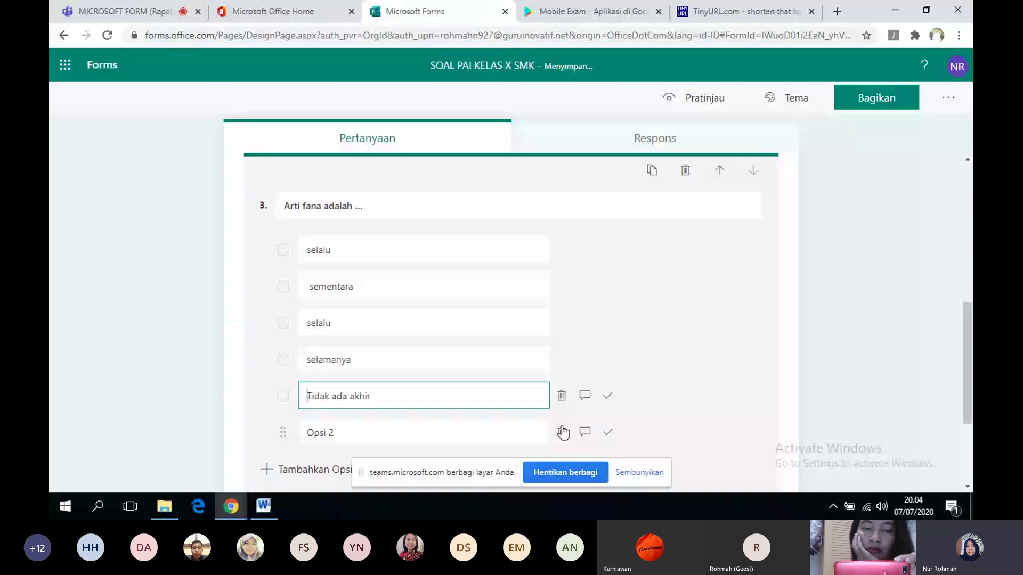
click(562, 432)
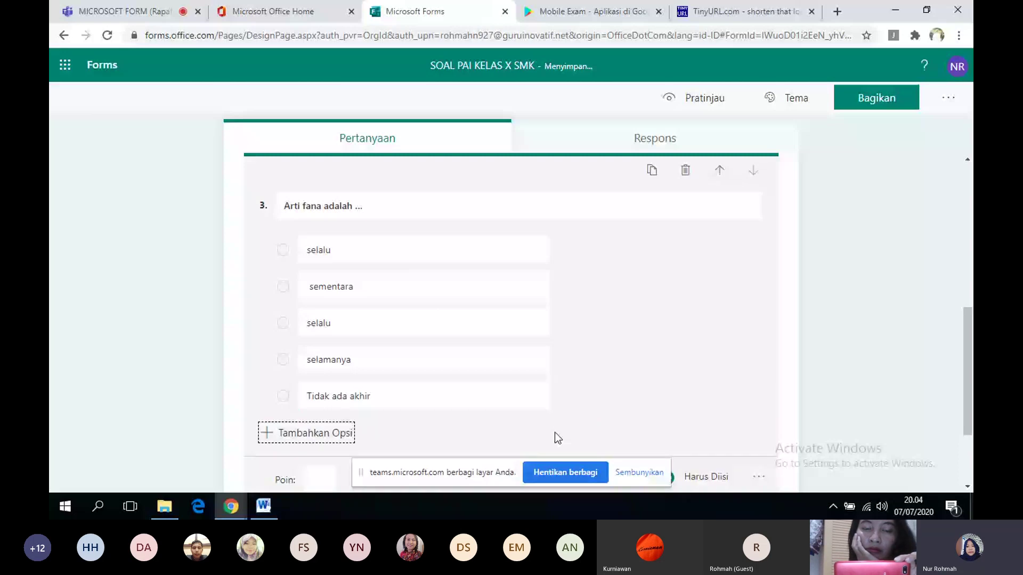
click(815, 405)
click(341, 391)
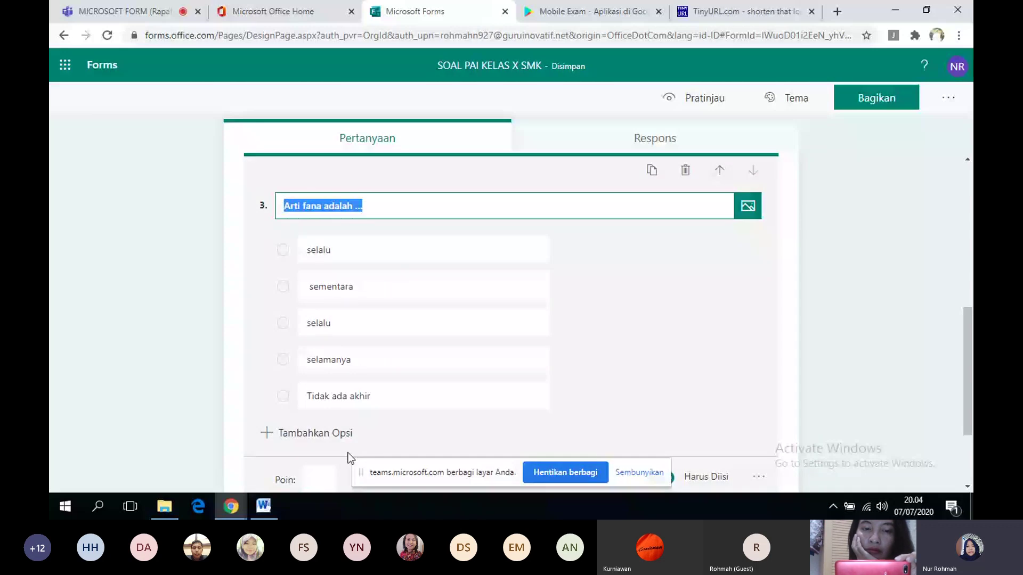
- Set question 3 to 20 points with 'sementara' as the correct answer
click(316, 482)
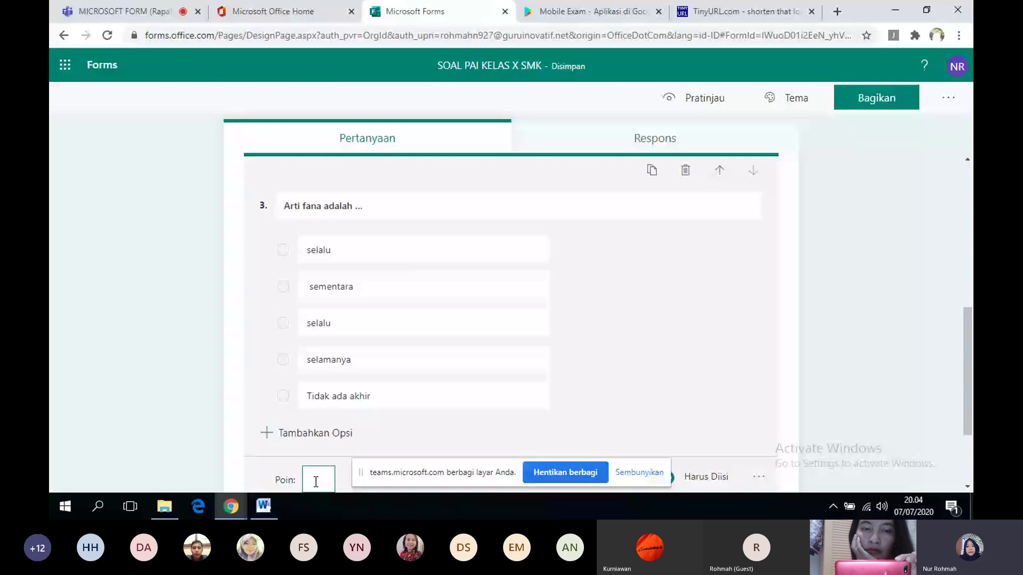
text(20)
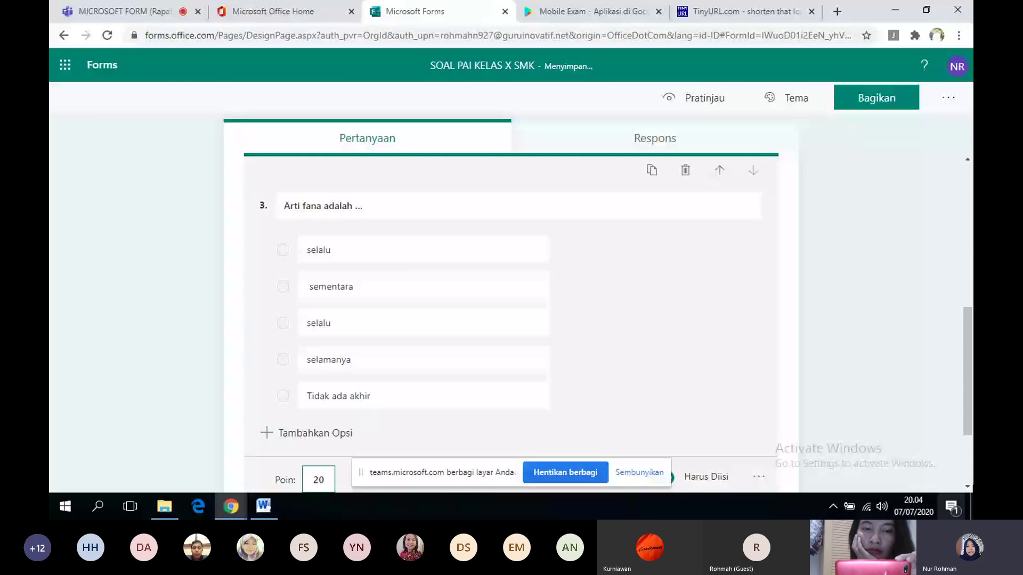
click(566, 352)
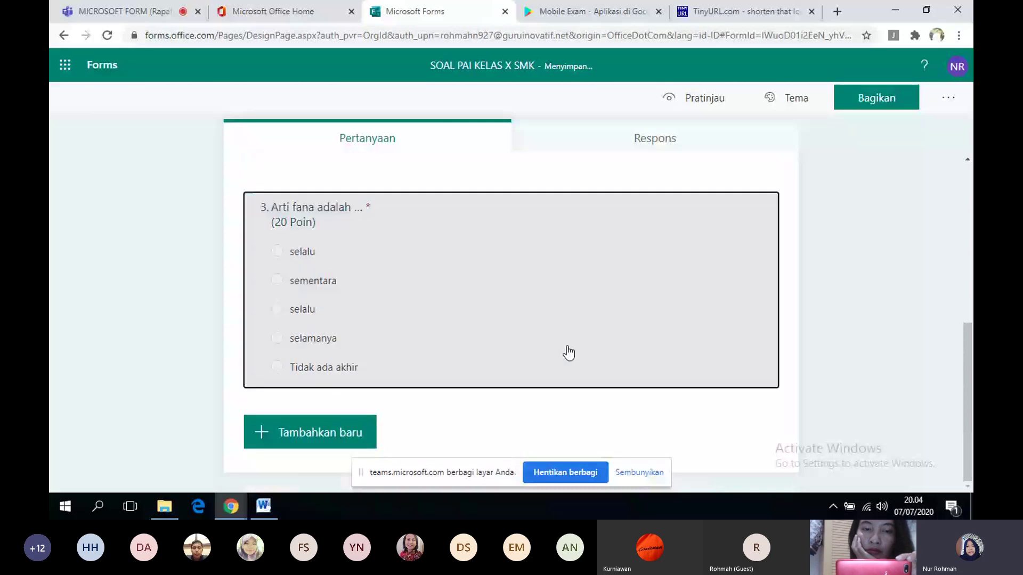
click(567, 347)
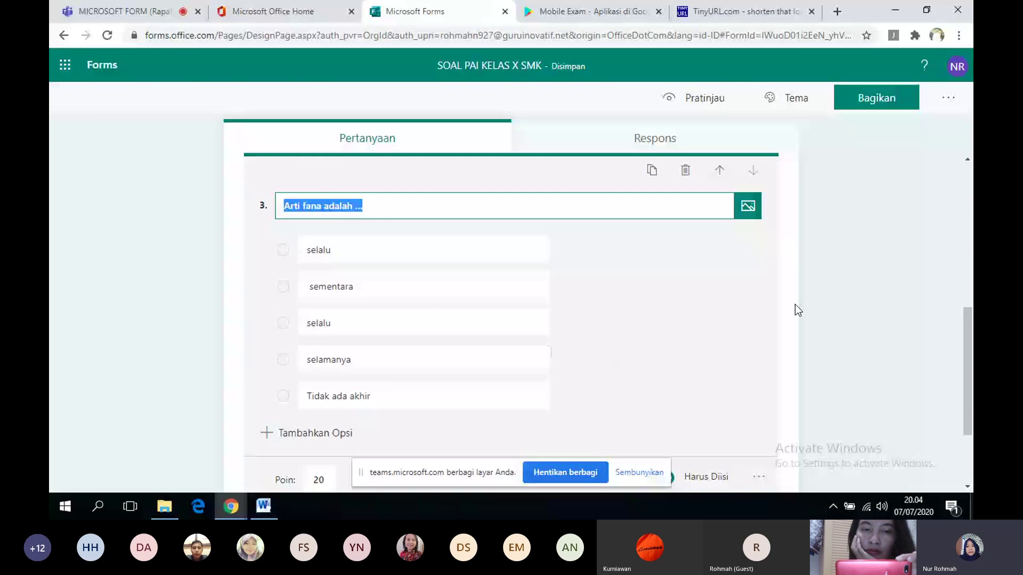
click(530, 290)
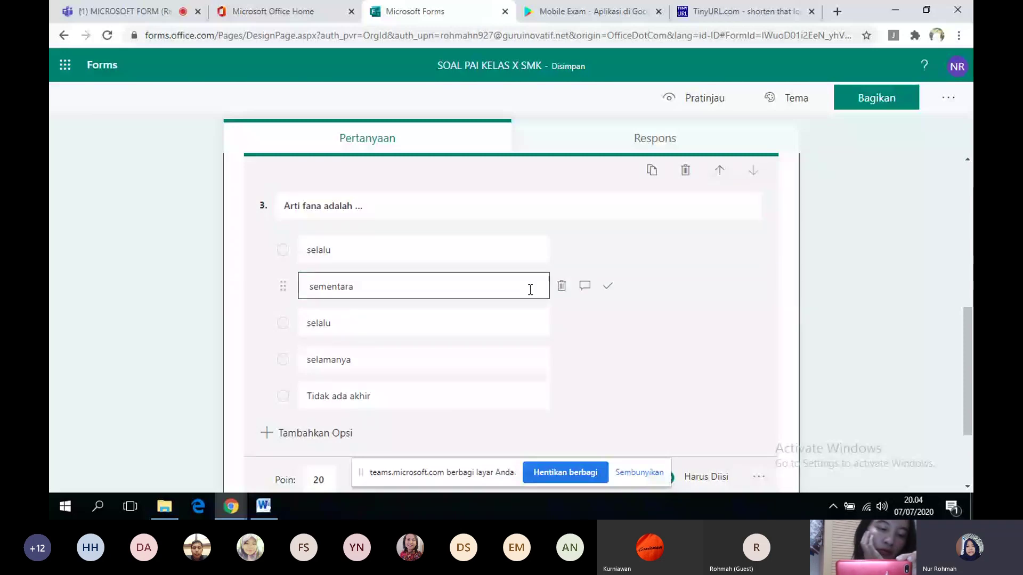
click(607, 286)
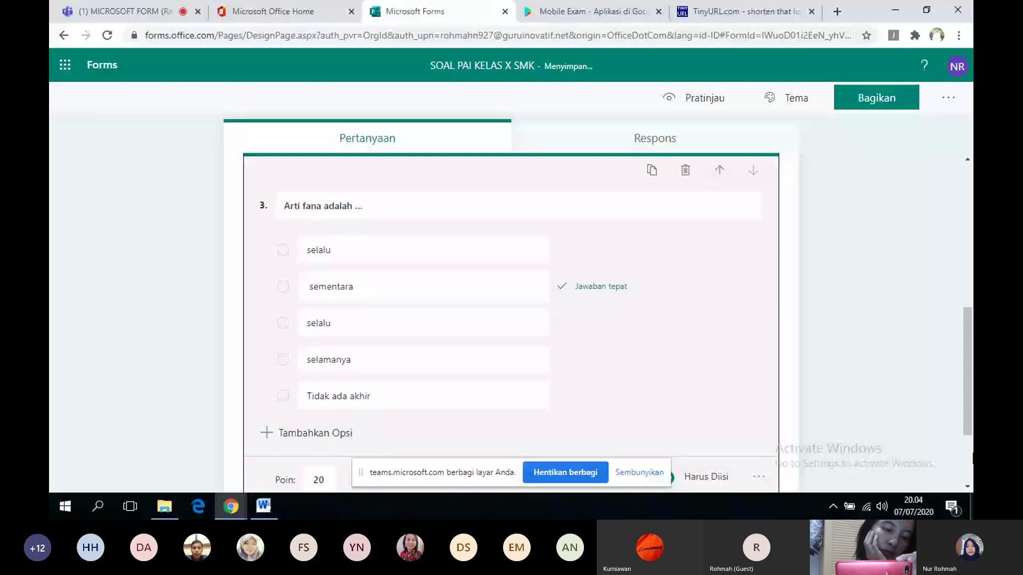
click(966, 490)
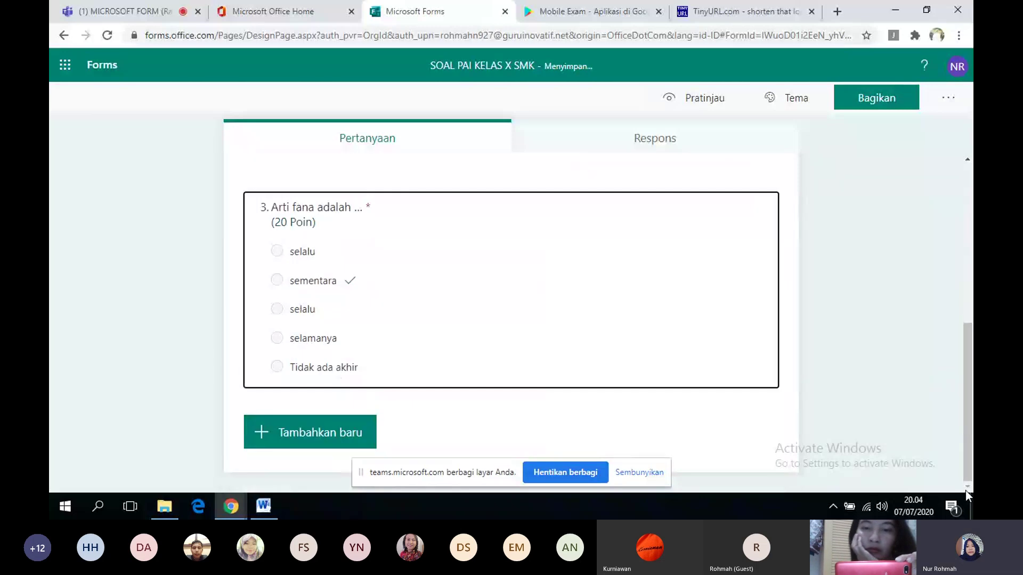
- Add choice question 4 titled 'Tuhan memiliki sifat Al Karim, yang berarti bahwa Allah ditinggikan'
click(338, 436)
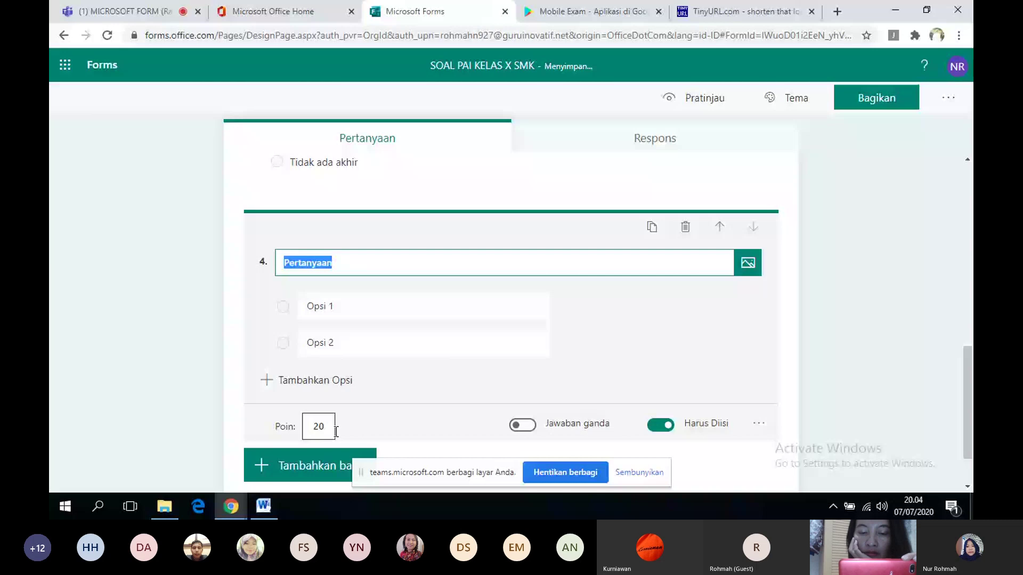
key(alt+Tab)
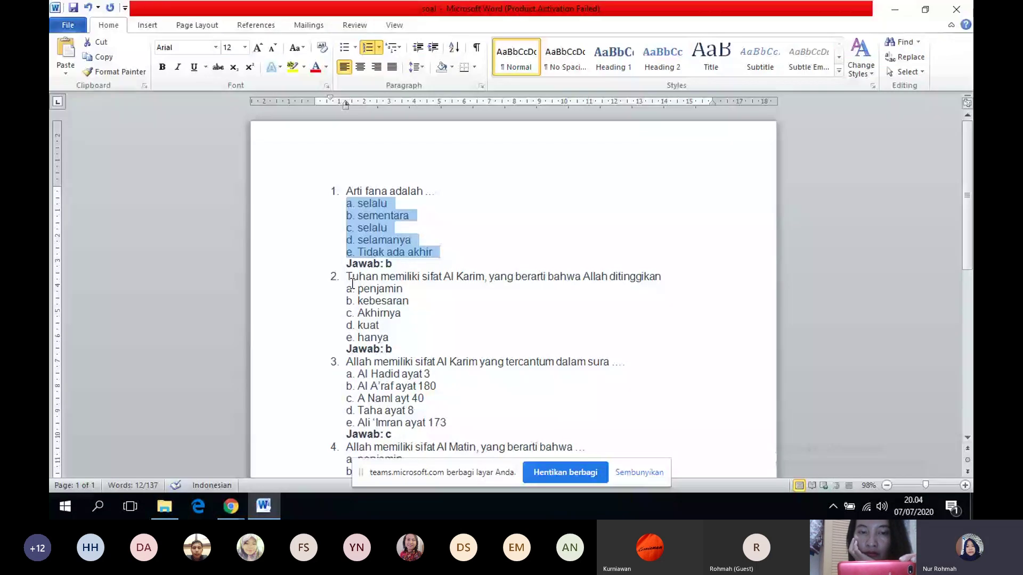
drag(347, 276, 661, 277)
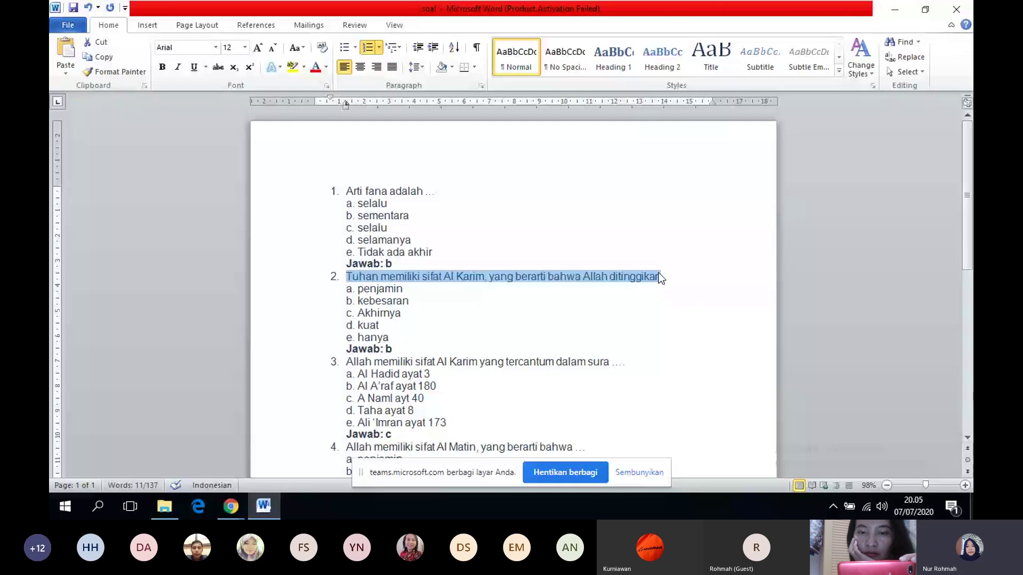
key(alt+Tab)
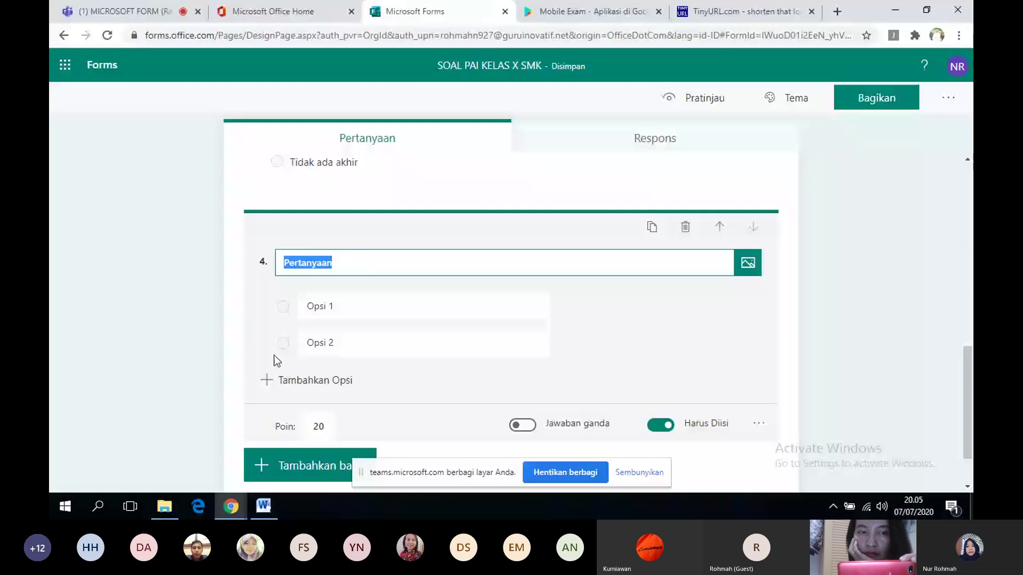
text(Tuhan memiliki sifat Al Karim, yang berarti bahwa Allah ditinggikan)
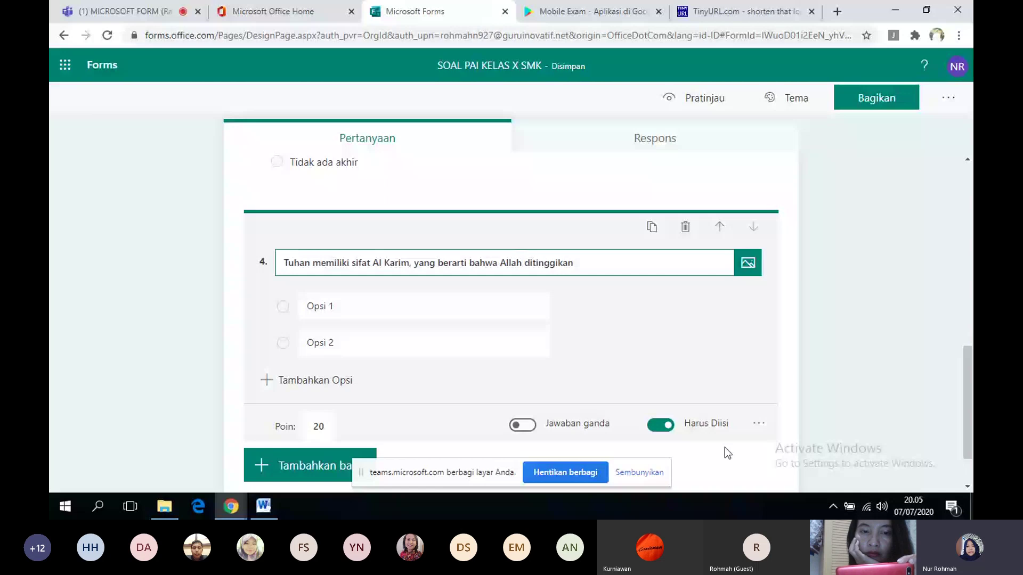
- Copy question 2's answer options a–e from the Word document
click(261, 507)
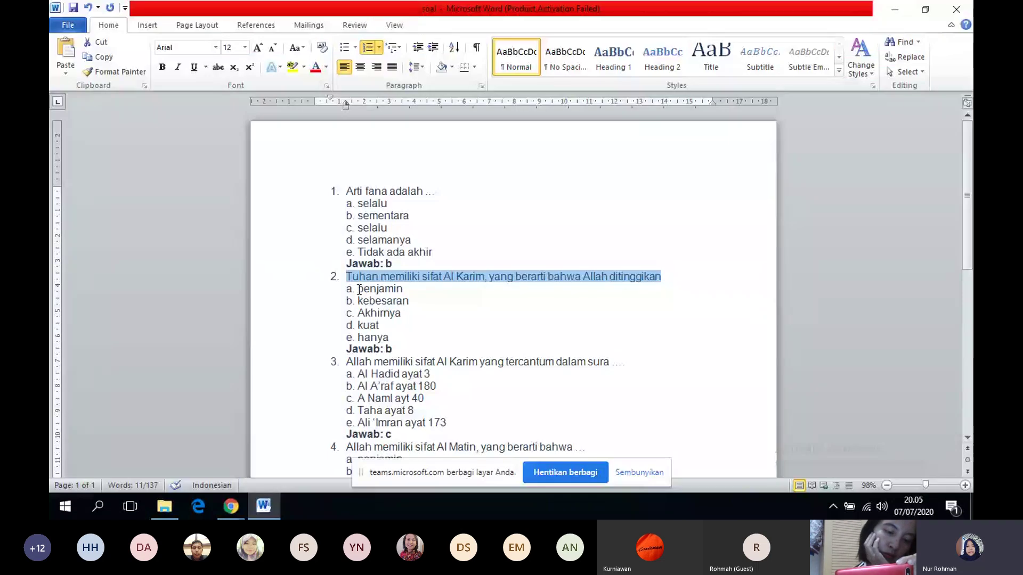
drag(358, 288, 401, 333)
click(242, 505)
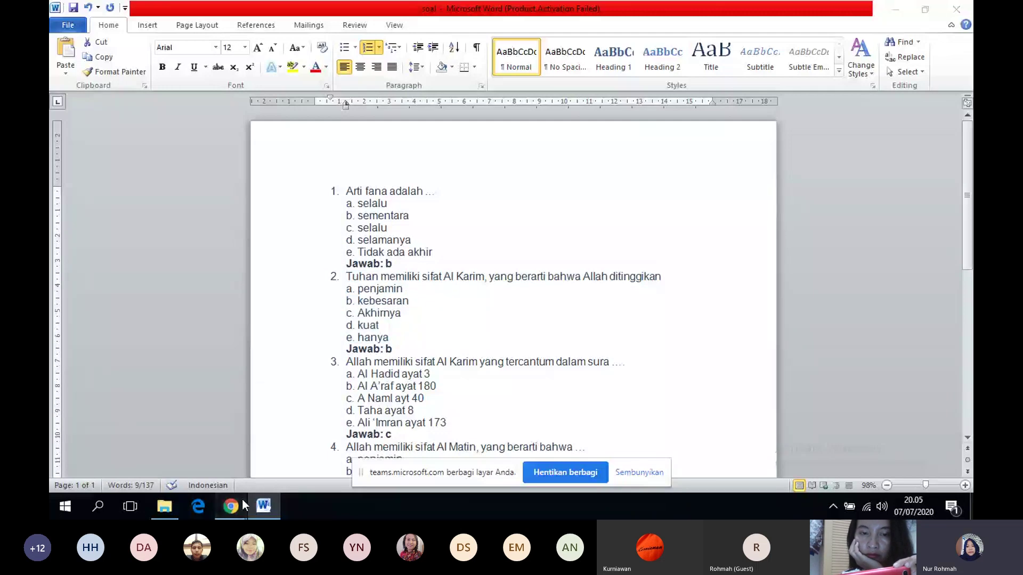
click(196, 439)
- Paste the five answer choices into question 4 and remove the 'b.' prefix from kebesaran
click(300, 301)
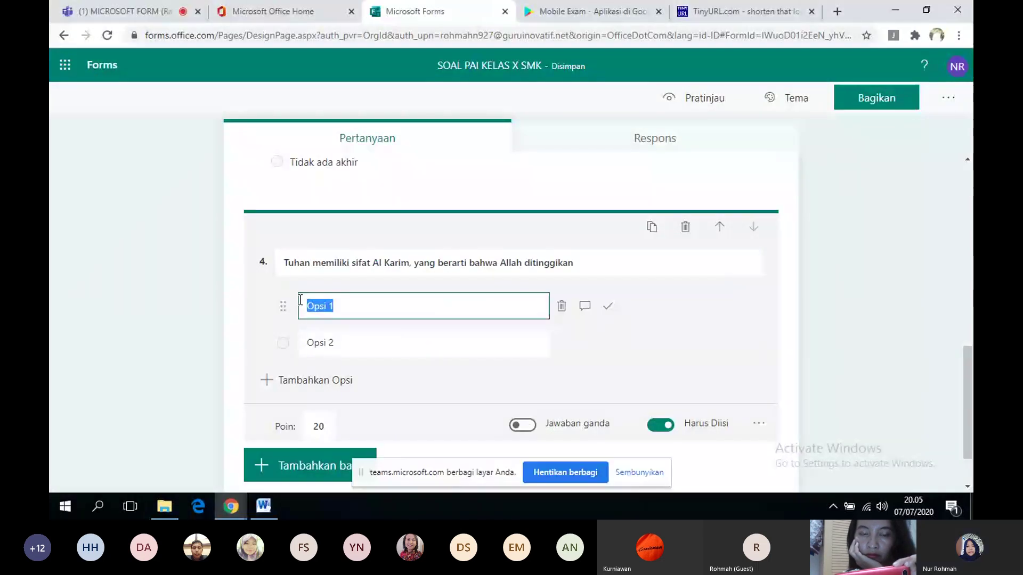
text(penjamin b. kebesaran c. Akhirnya d. kuat e. hanya)
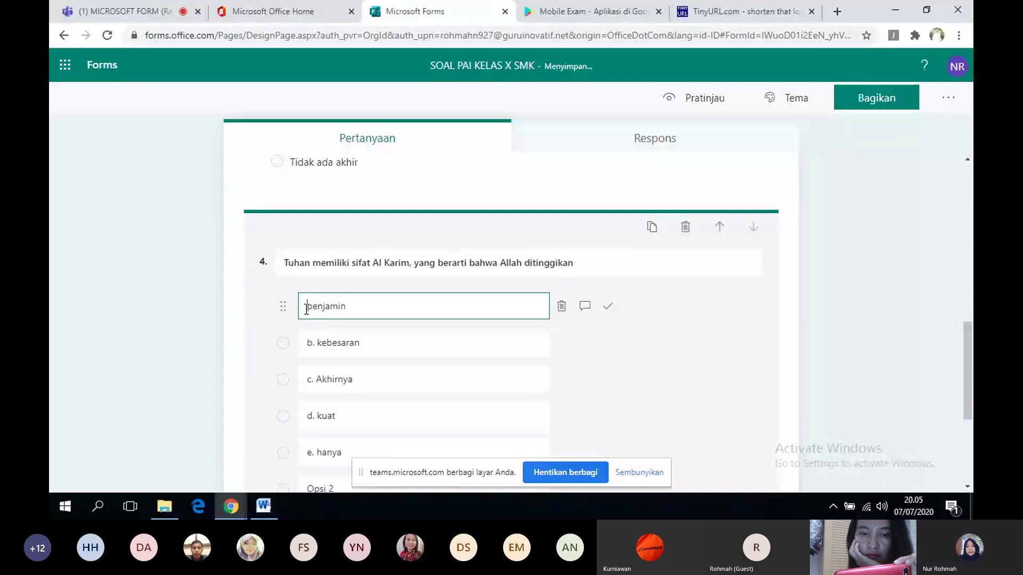
click(315, 339)
triple_click(316, 340)
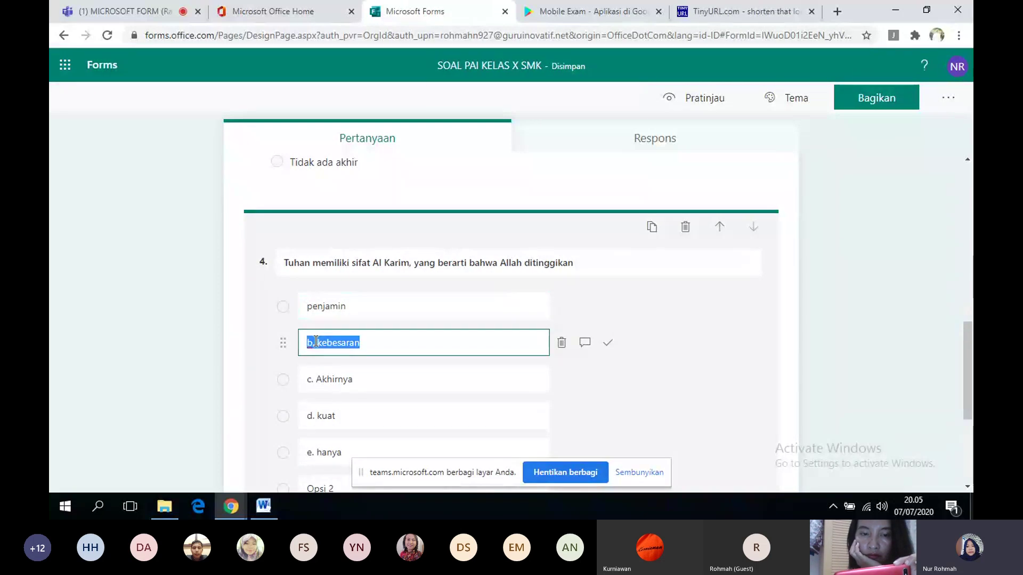
click(315, 340)
key(BackSpace)
key(BackSpace)
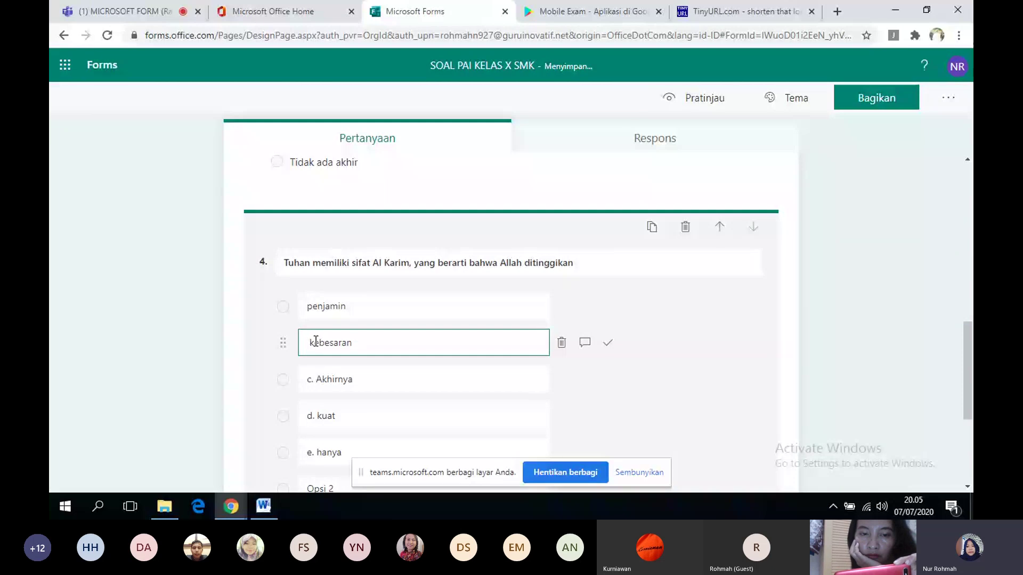
- Remove the c., d. and e. prefixes from Akhirnya, kuat and hanya
click(319, 377)
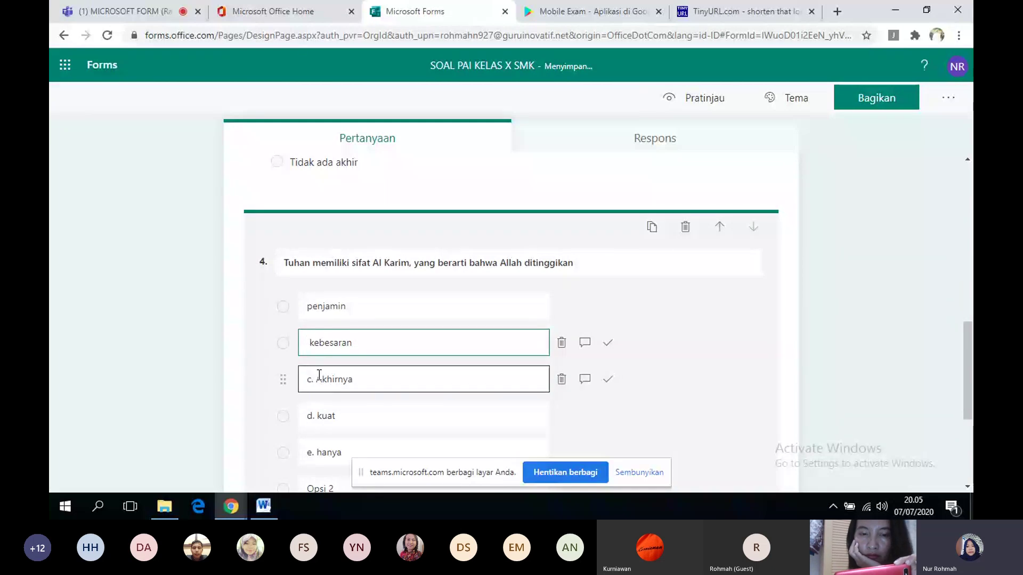
triple_click(319, 377)
click(319, 377)
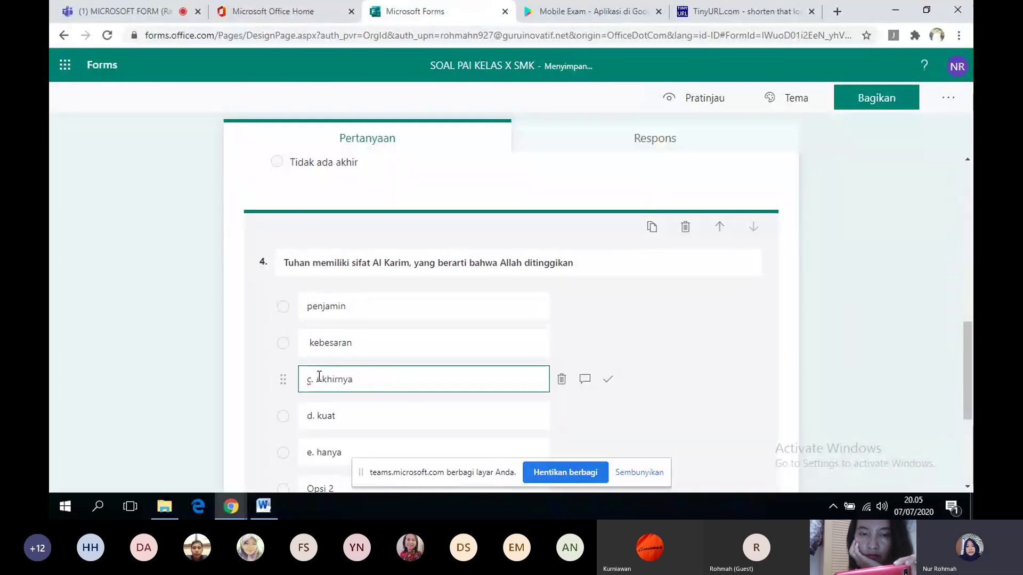
key(BackSpace)
key(BackSpace)
key(BackSpace)
click(319, 416)
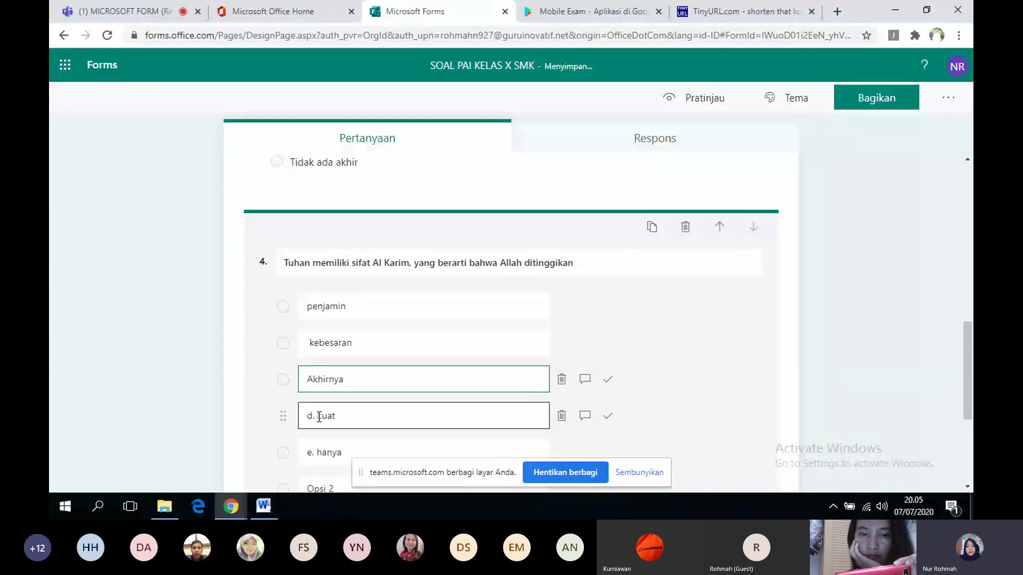
triple_click(319, 416)
click(319, 416)
key(BackSpace)
key(BackSpace)
key(BackSpace)
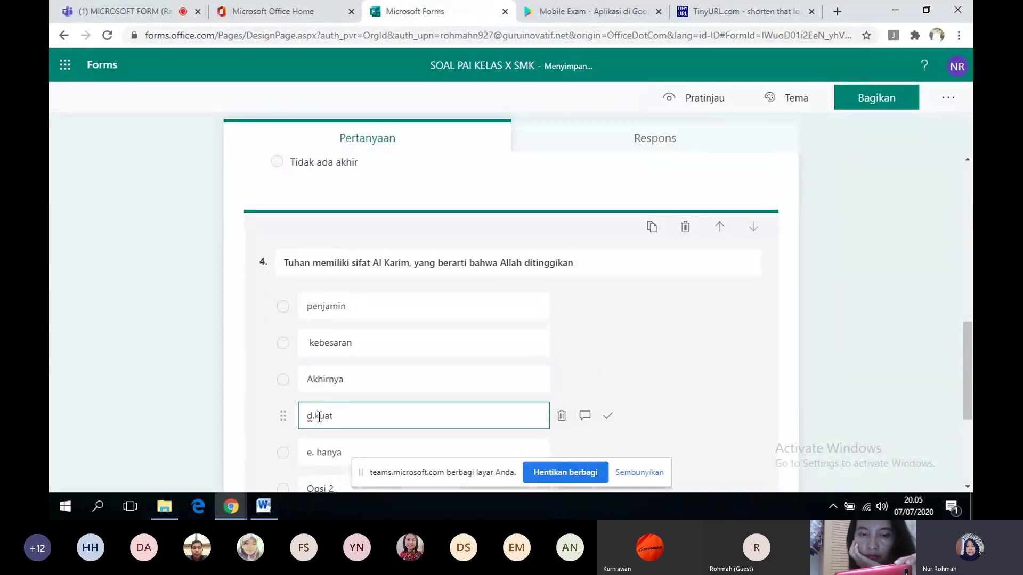
triple_click(319, 450)
click(319, 450)
key(BackSpace)
key(BackSpace)
key(BackSpace)
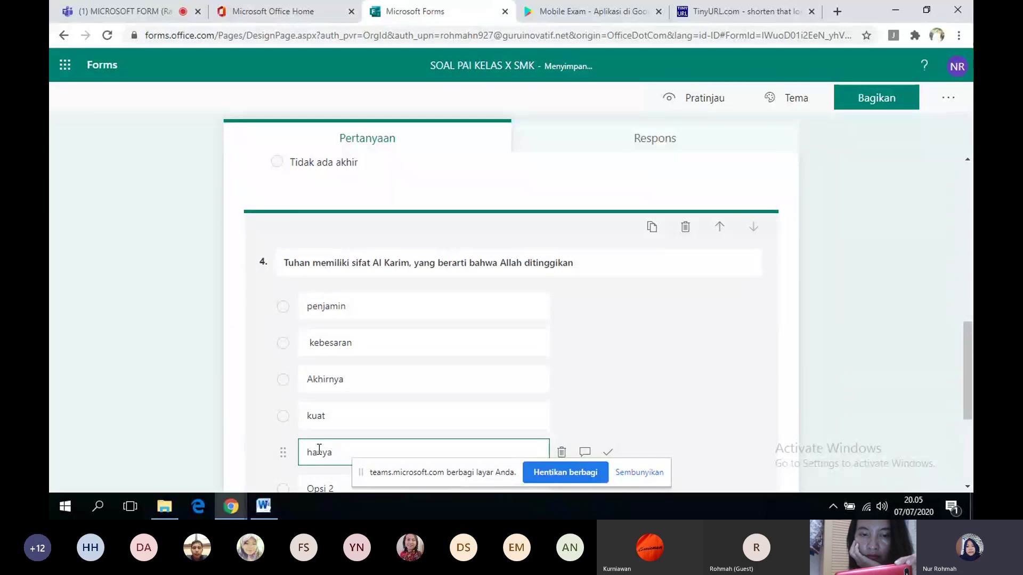
- Delete the leftover empty Opsi 2 choice from question 4
click(967, 486)
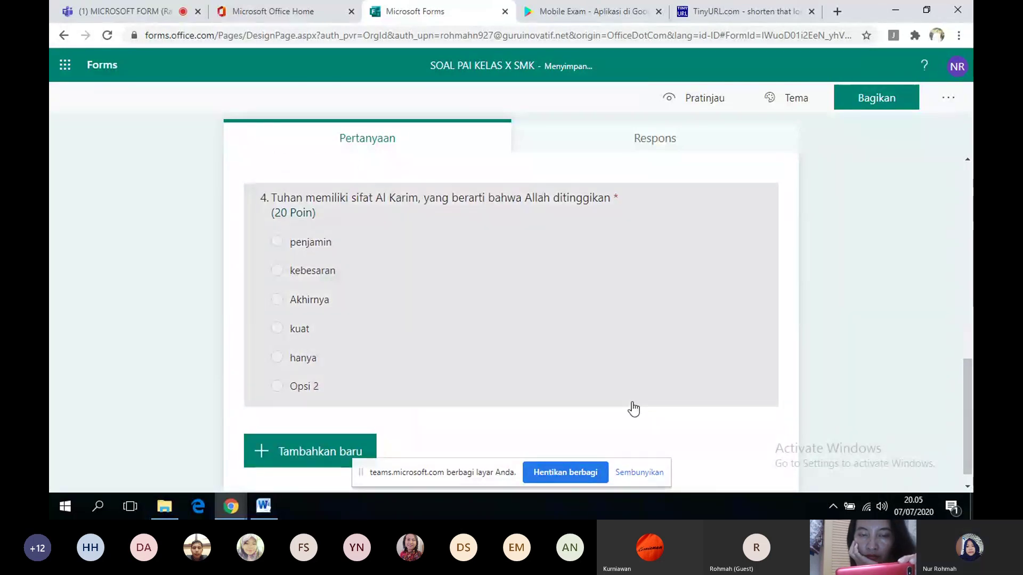
click(632, 403)
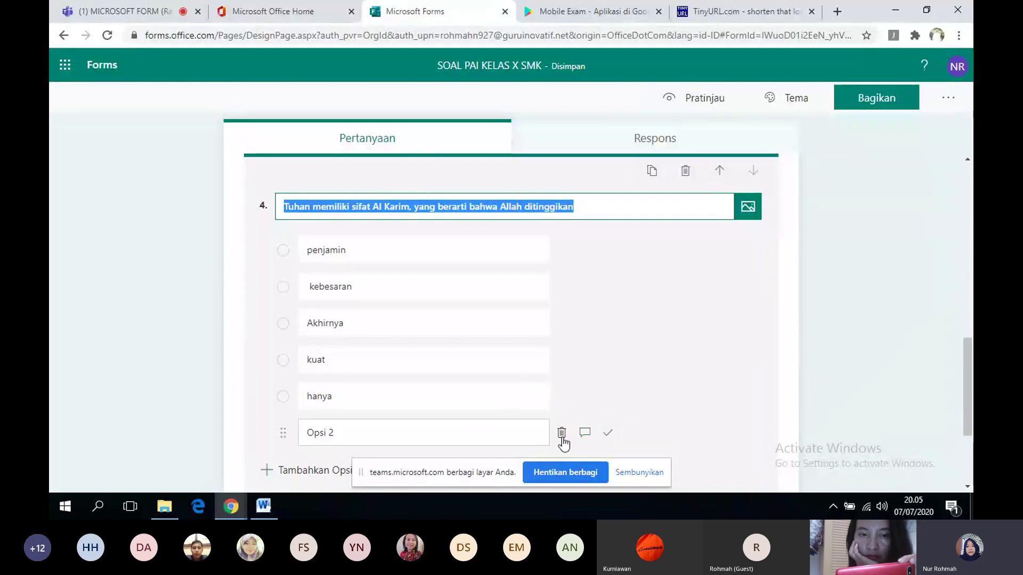
click(562, 435)
click(562, 434)
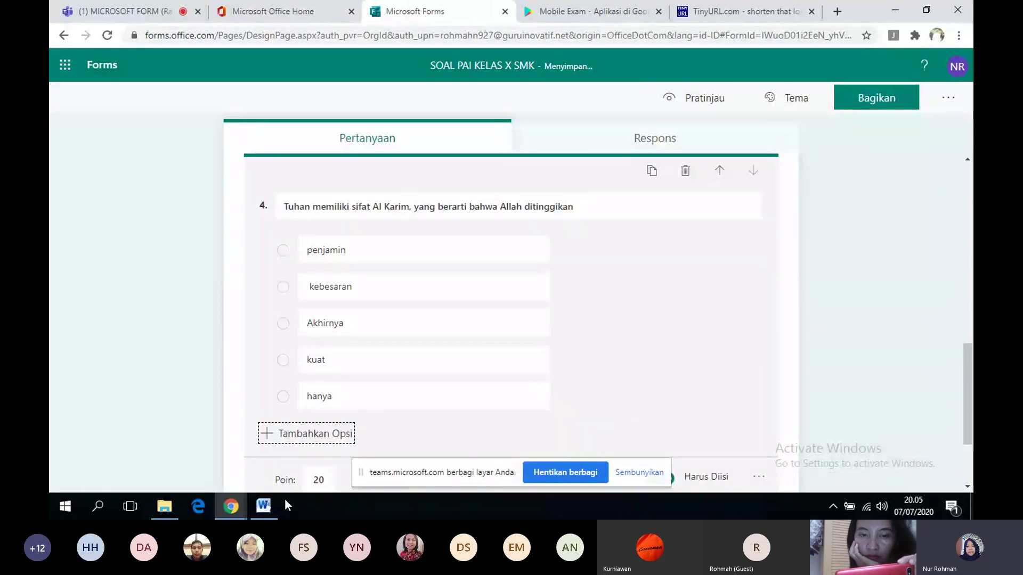
- Mark kebesaran as the correct answer for question 4
click(258, 510)
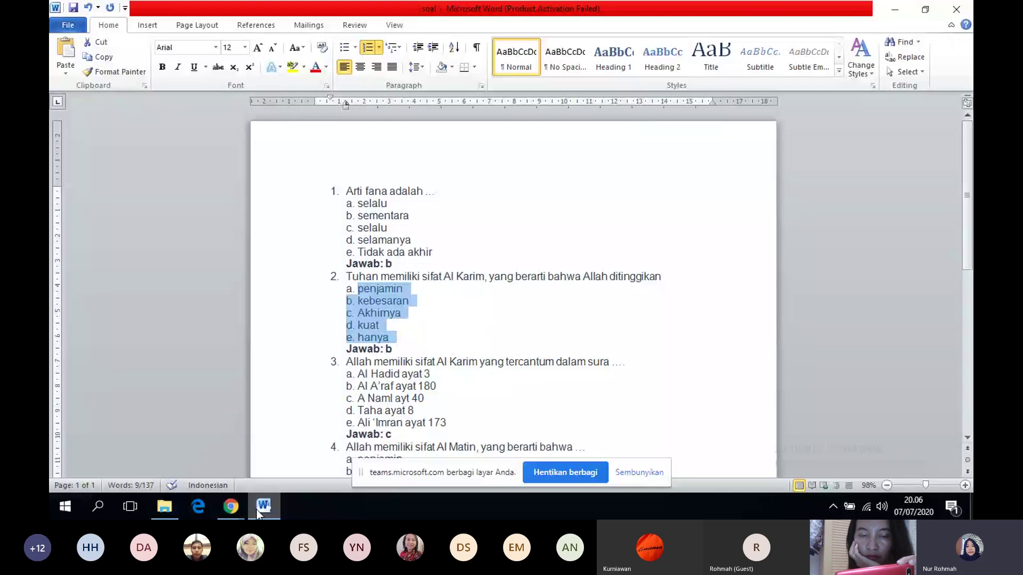
click(231, 507)
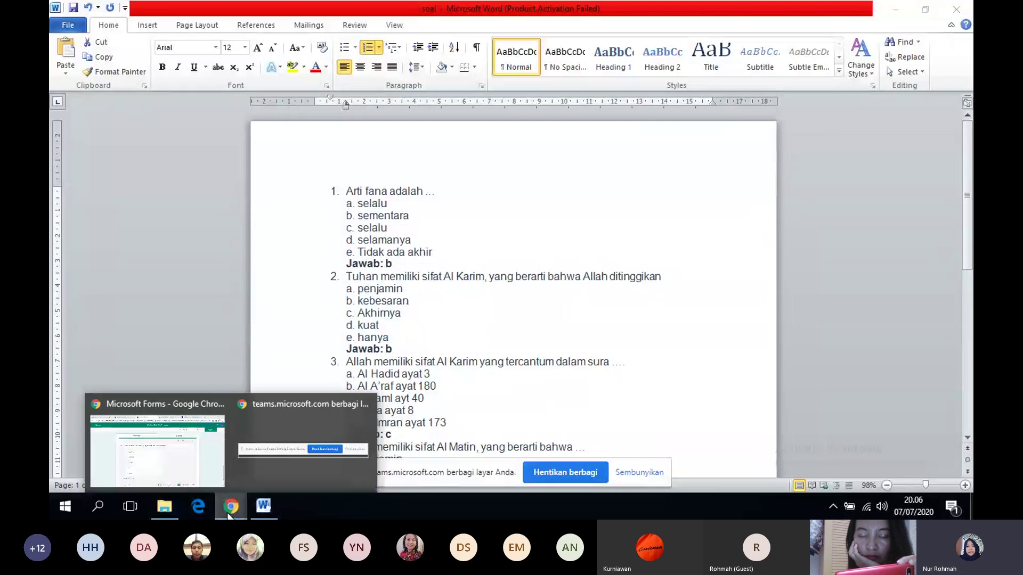
click(184, 448)
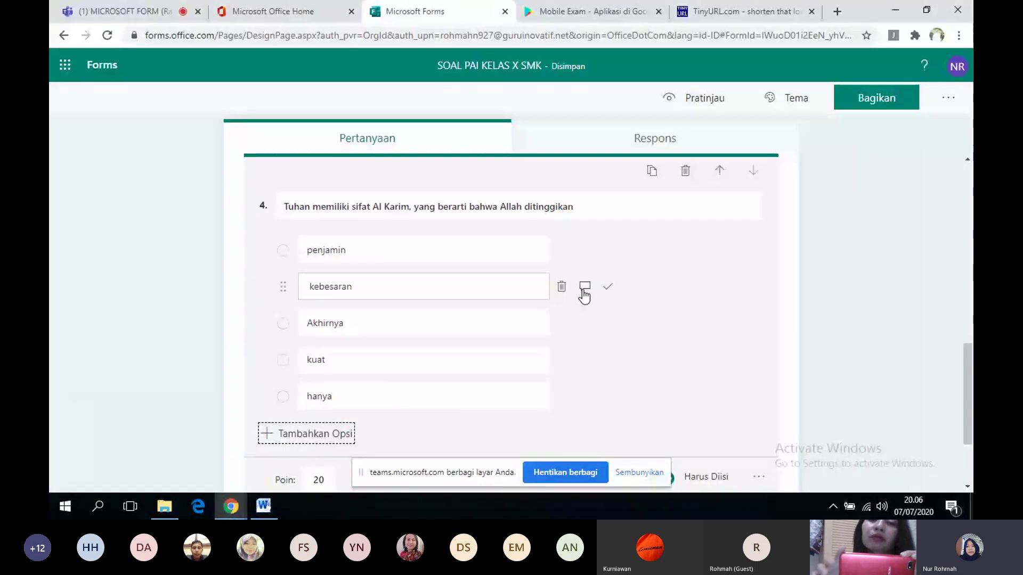
click(607, 289)
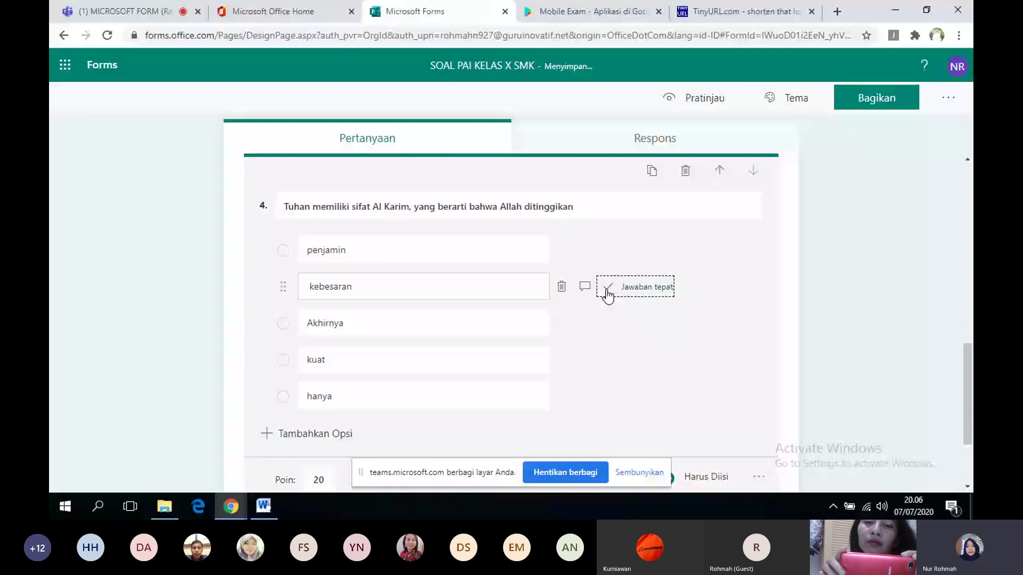
click(967, 486)
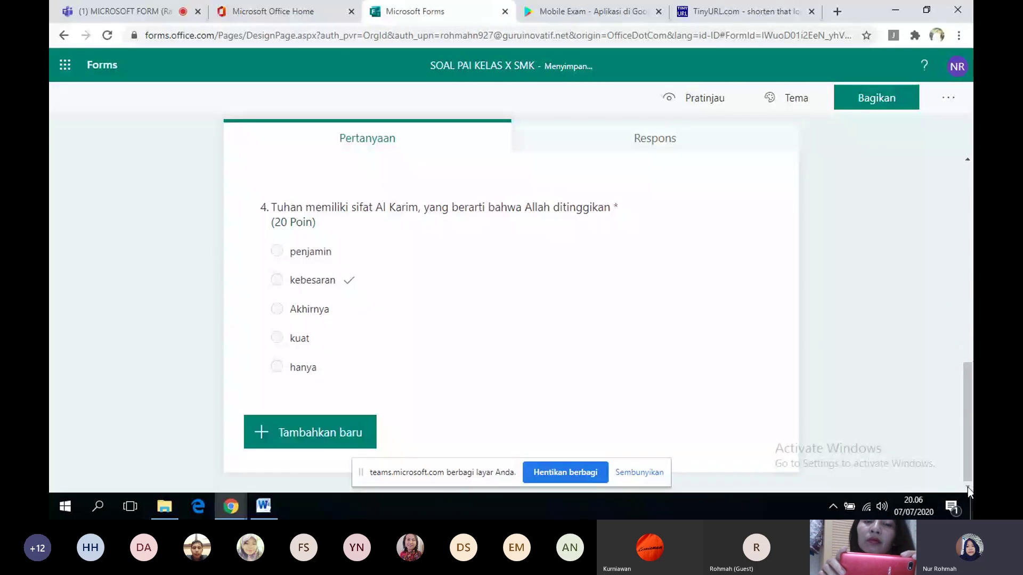
- Add a blank multiple-choice question 5 and bring the Word quiz document forward
click(348, 449)
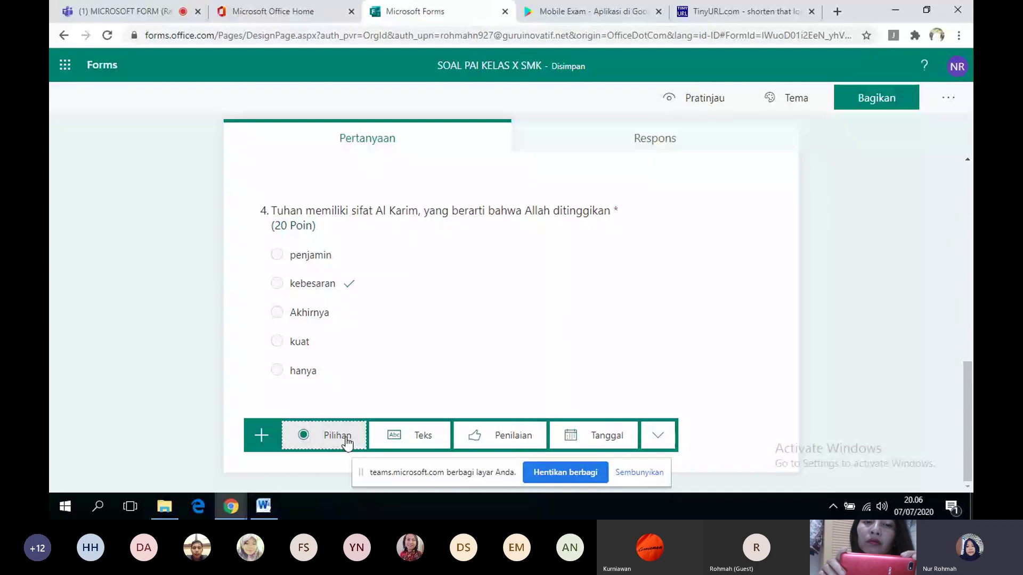
click(347, 439)
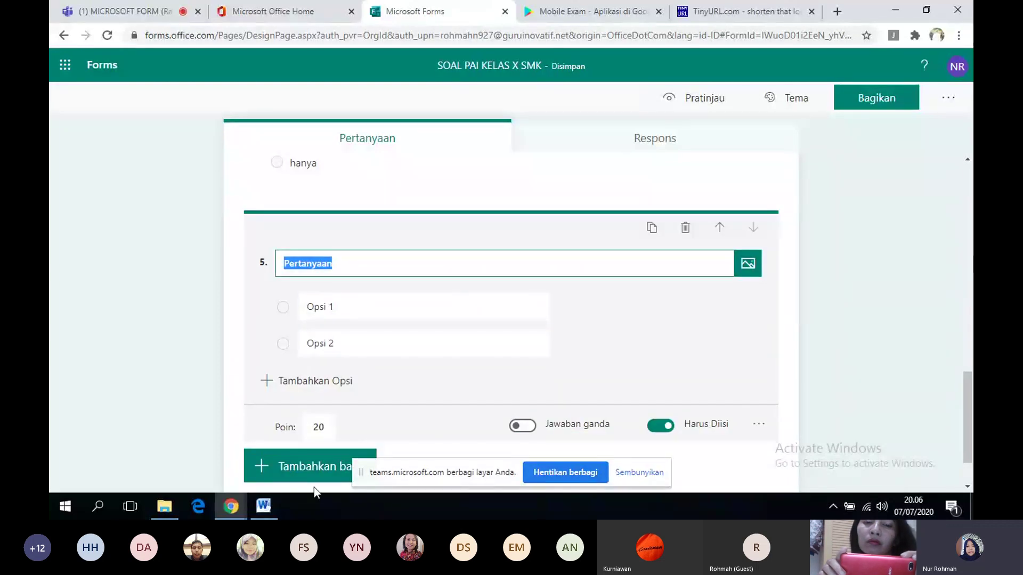
click(263, 510)
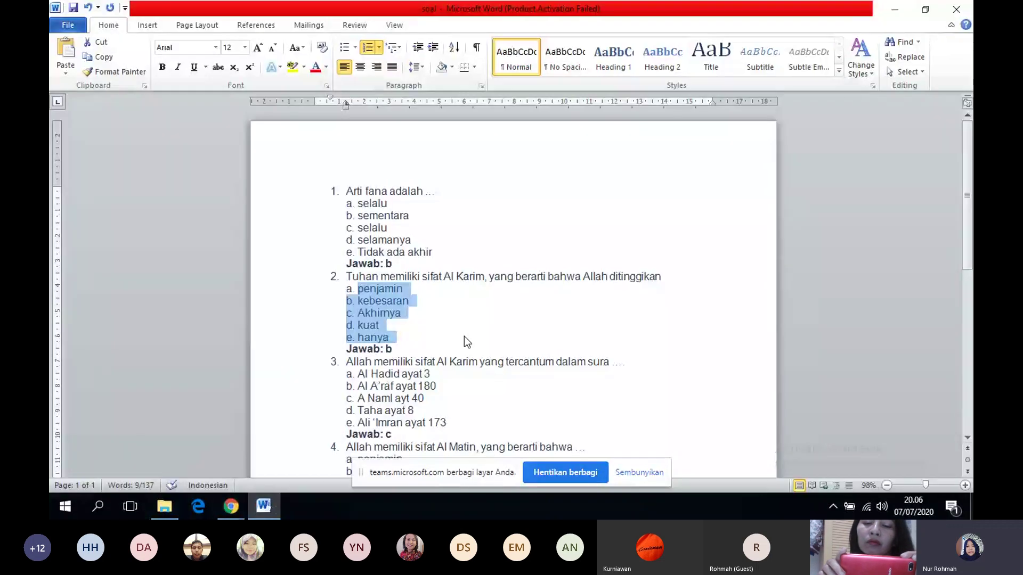
- Copy question 3's Al Karim wording from Word into question 5's title
drag(346, 365, 631, 364)
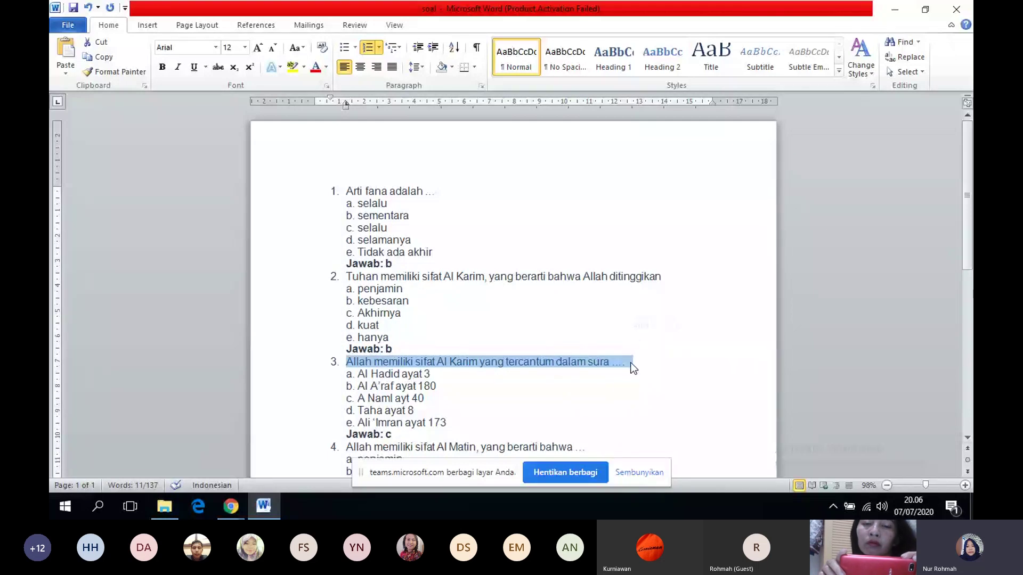
click(231, 506)
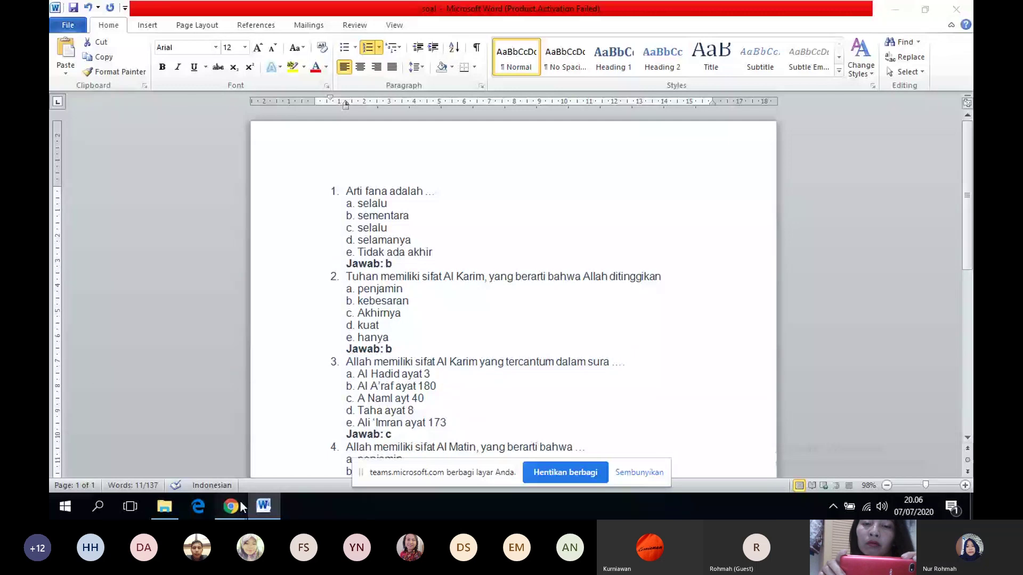
click(176, 435)
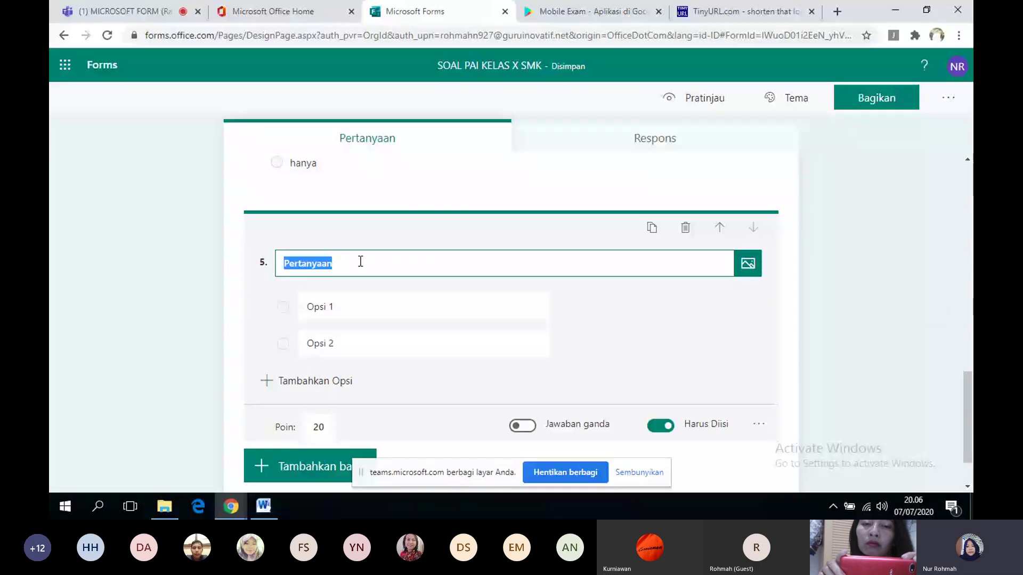
text(3.	Allah memiliki sifat Al Karim yang tercantum dalam sura ....)
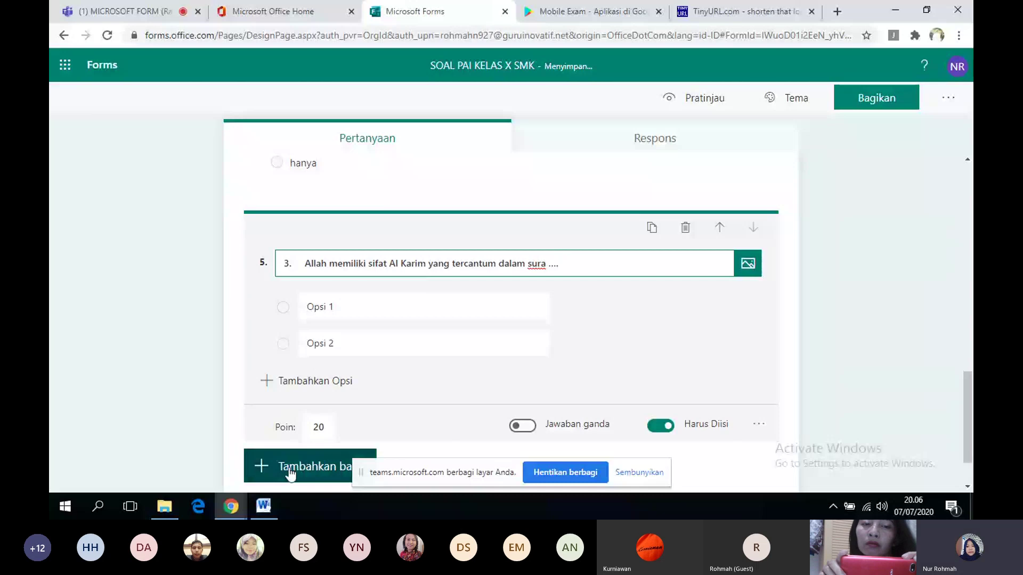
- Copy question 3's five answer options from Word and place the caret in Opsi 1
click(263, 506)
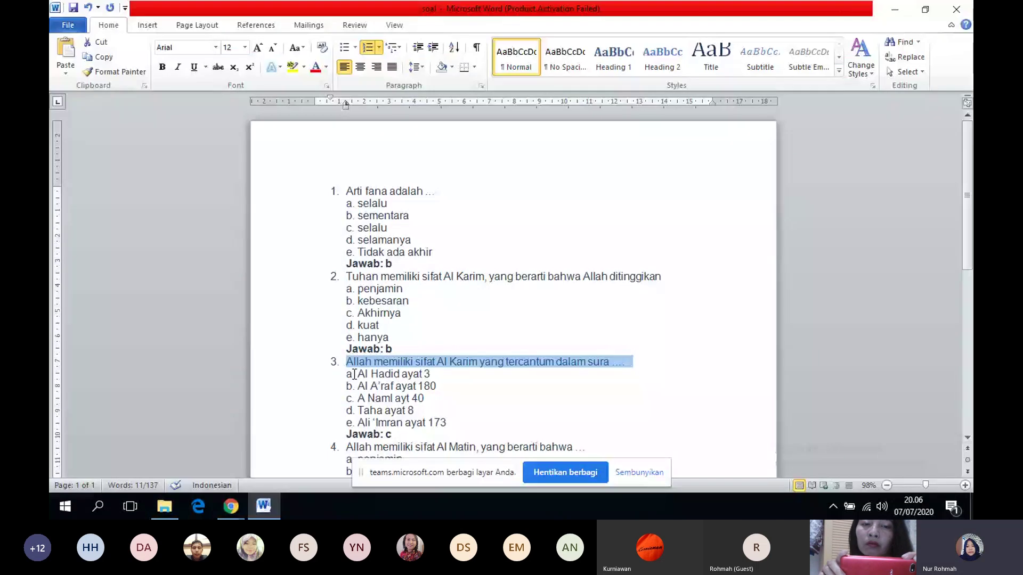
drag(355, 374, 456, 426)
click(229, 508)
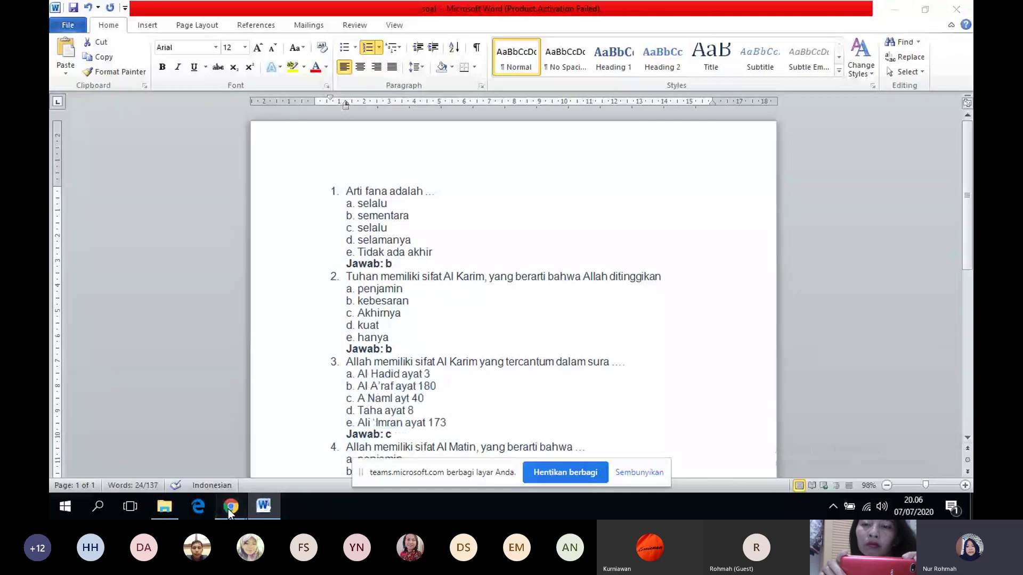
mouse_move(229, 509)
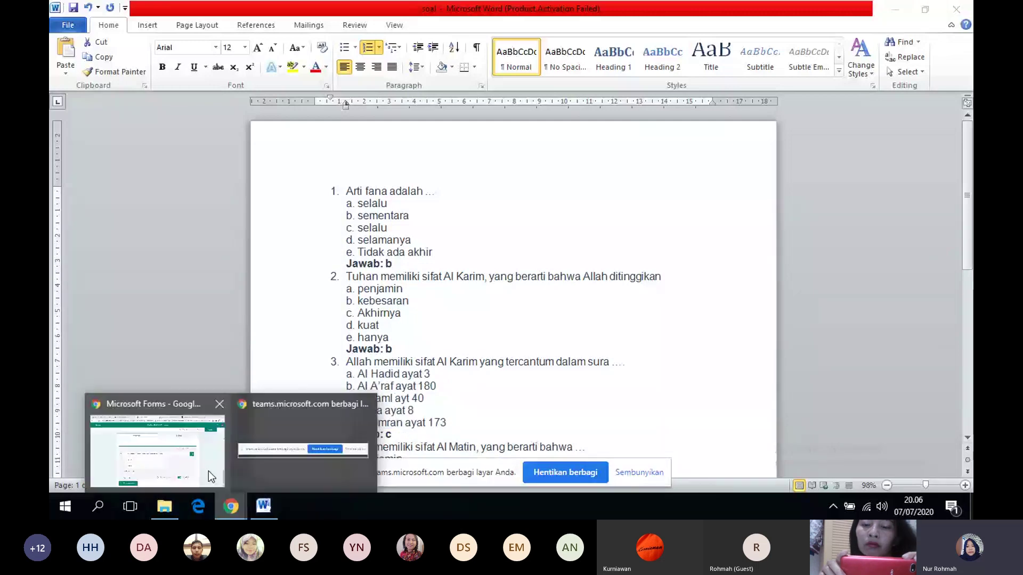
click(185, 440)
click(327, 301)
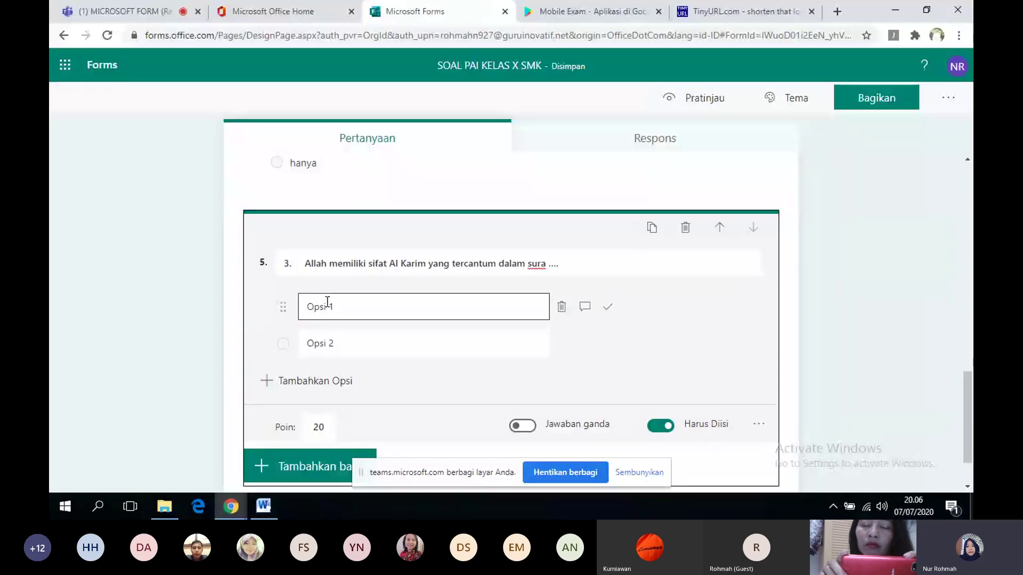
- Paste the five options into question 5 and strip the '3.' numbering from its title
text(. Al Hadid ayat 3 b. Al A'raf ayat 180 c. A Naml ayt 40 d. Taha ayat 8 e. Ali 'Imran ayat 173)
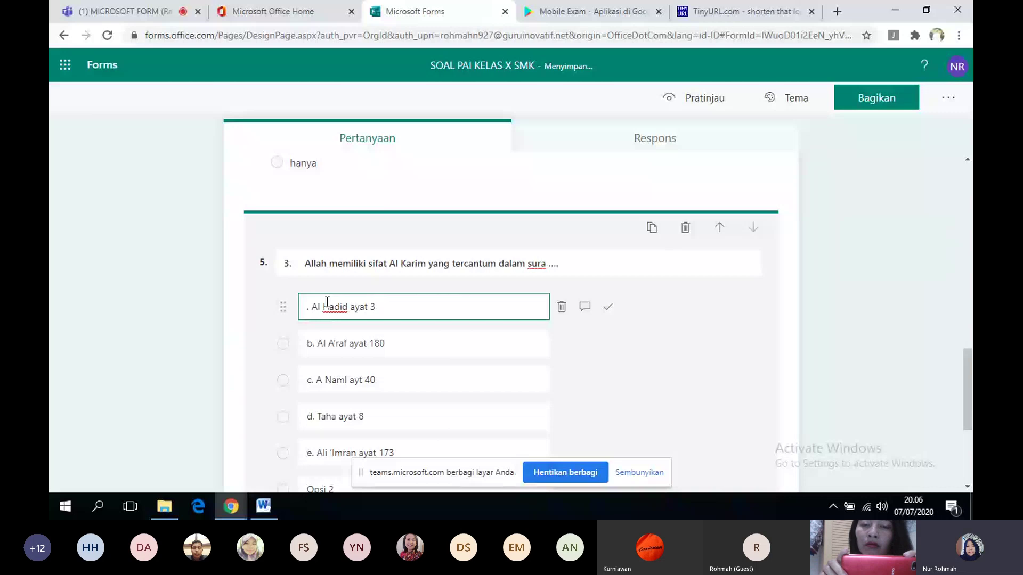
click(299, 263)
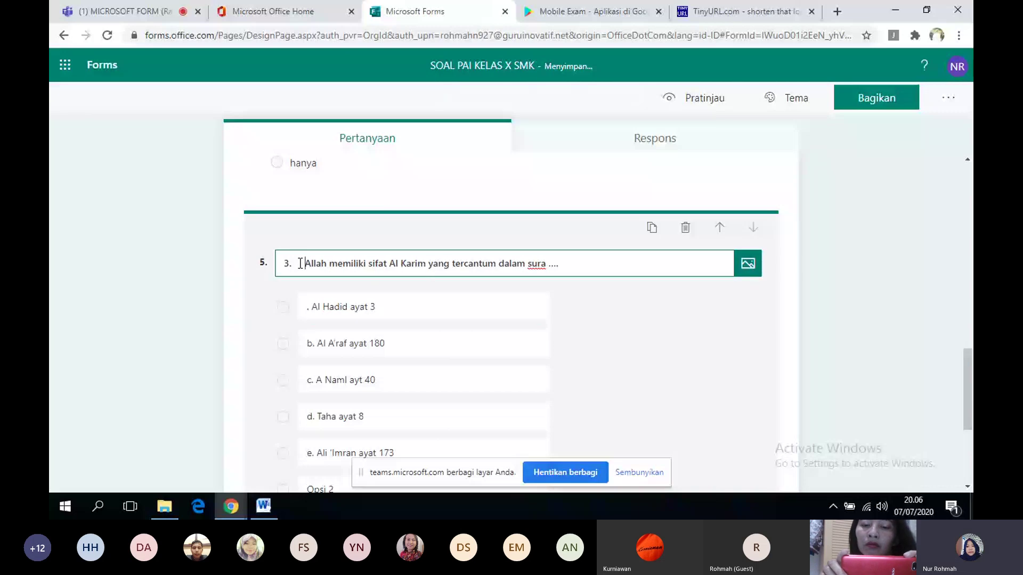
key(BackSpace)
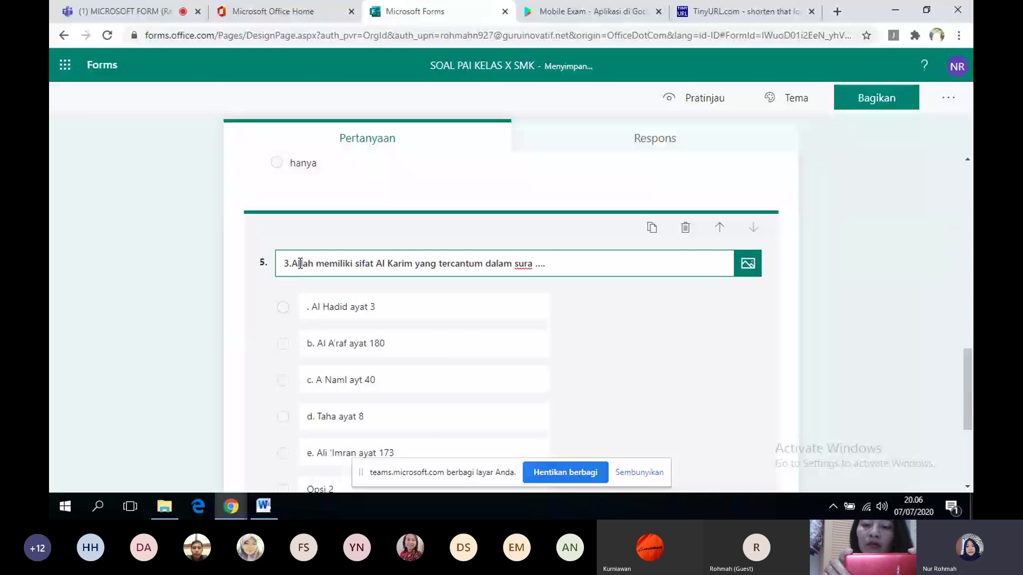
key(BackSpace)
key(BackSpace)
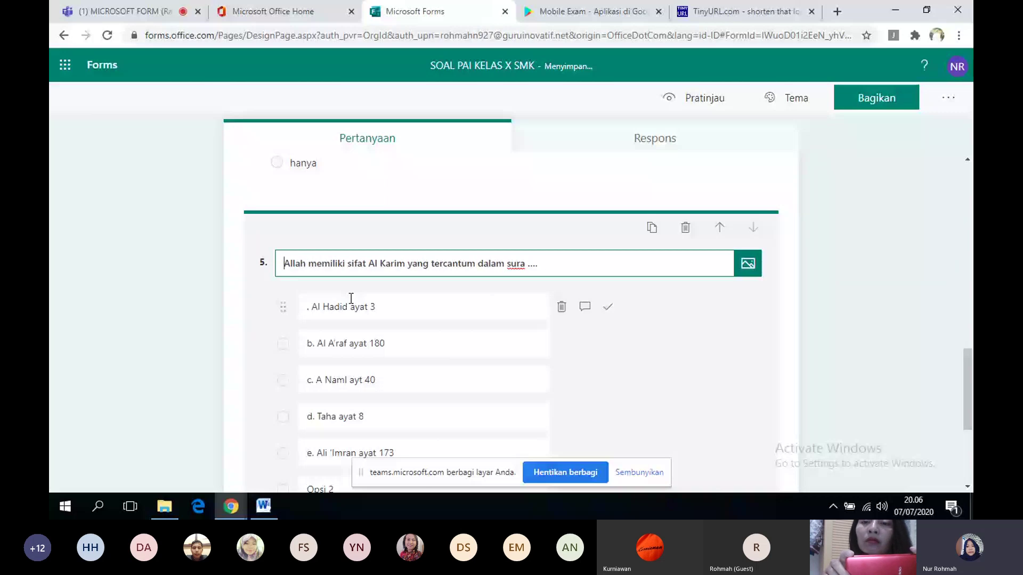
- Remove the letter prefixes from options a, b and c of question 5
triple_click(313, 308)
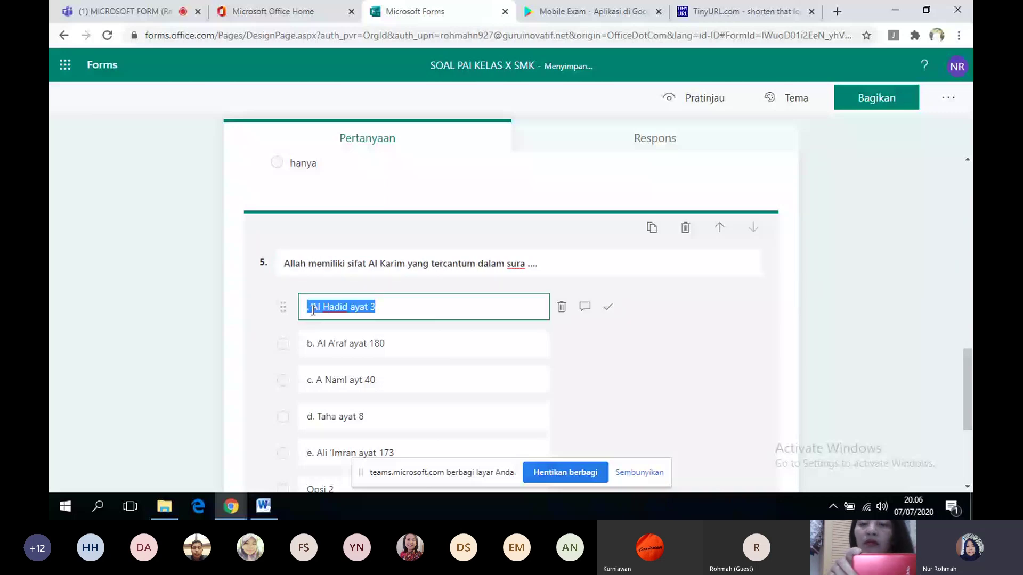
click(313, 309)
key(BackSpace)
key(BackSpace)
click(316, 344)
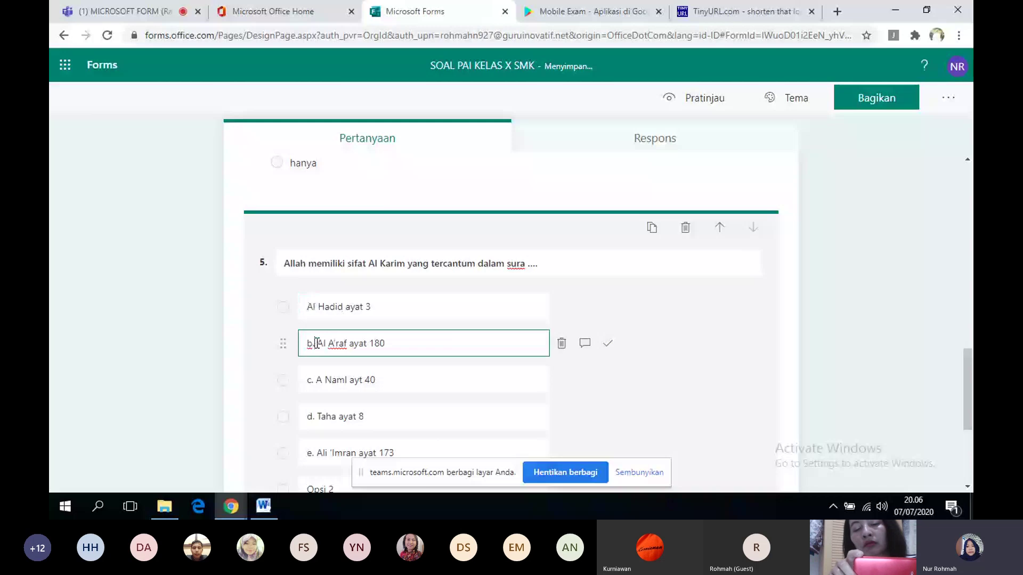
key(BackSpace)
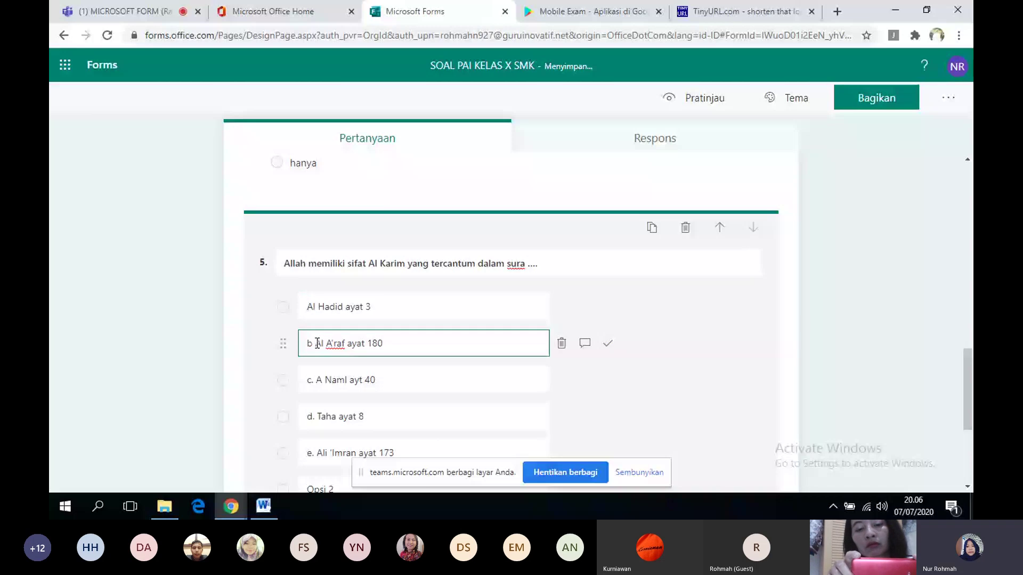
key(BackSpace)
click(318, 379)
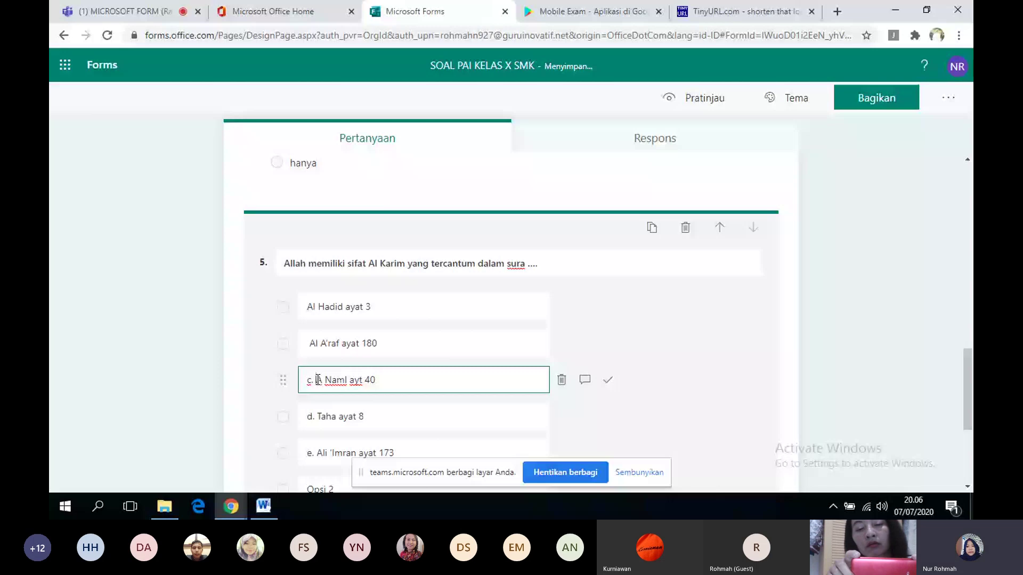
key(BackSpace)
key(BackSpace)
key(BackSpace)
- Strip the d. and e. prefixes from the last two options, ending with Ali 'Imran ayat 173
key(Tab)
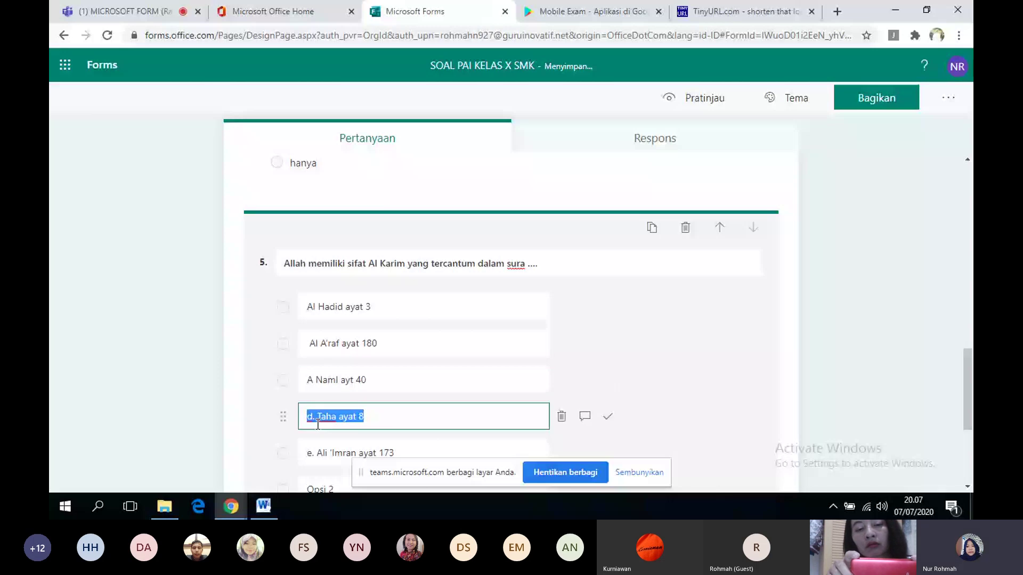
click(318, 418)
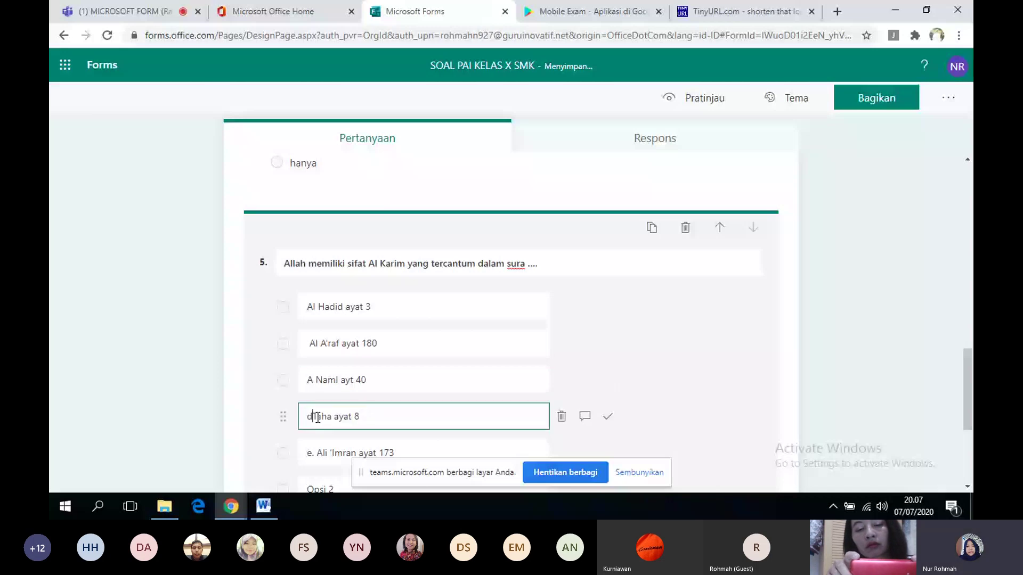
key(BackSpace)
key(BackSpace)
key(BackSpace)
key(Tab)
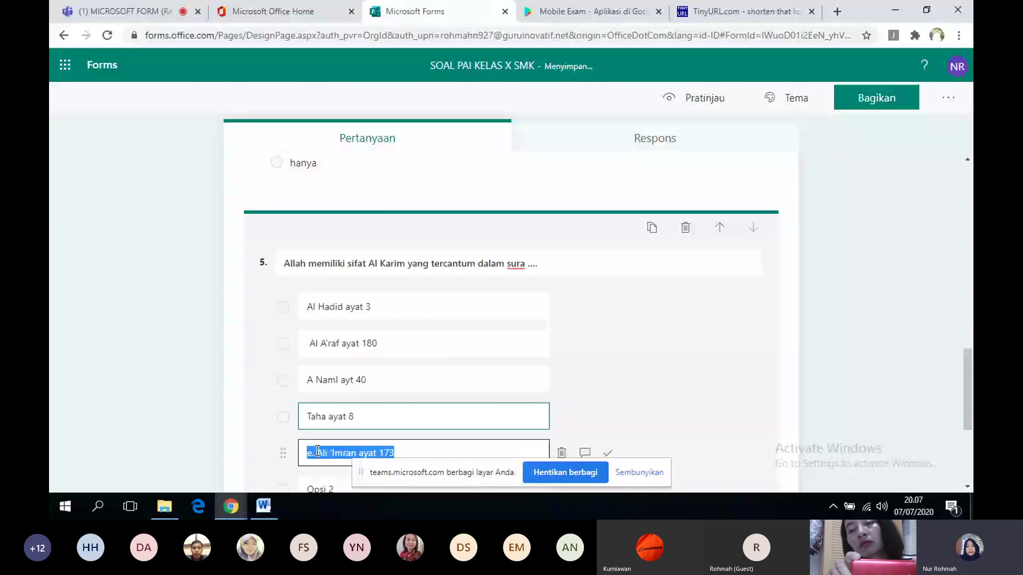
click(318, 451)
key(BackSpace)
key(BackSpace)
key(BackSpace)
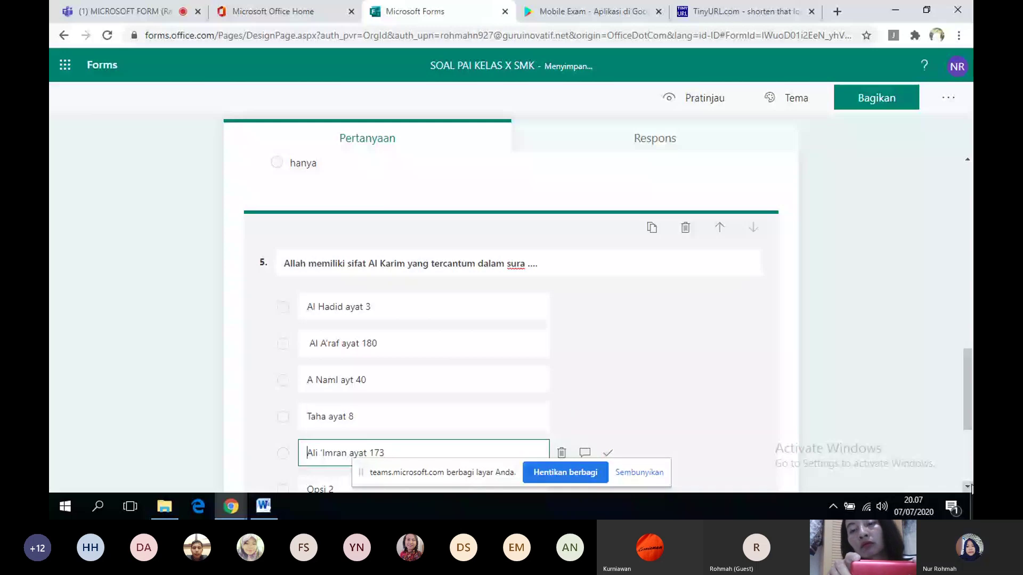
click(968, 487)
click(536, 375)
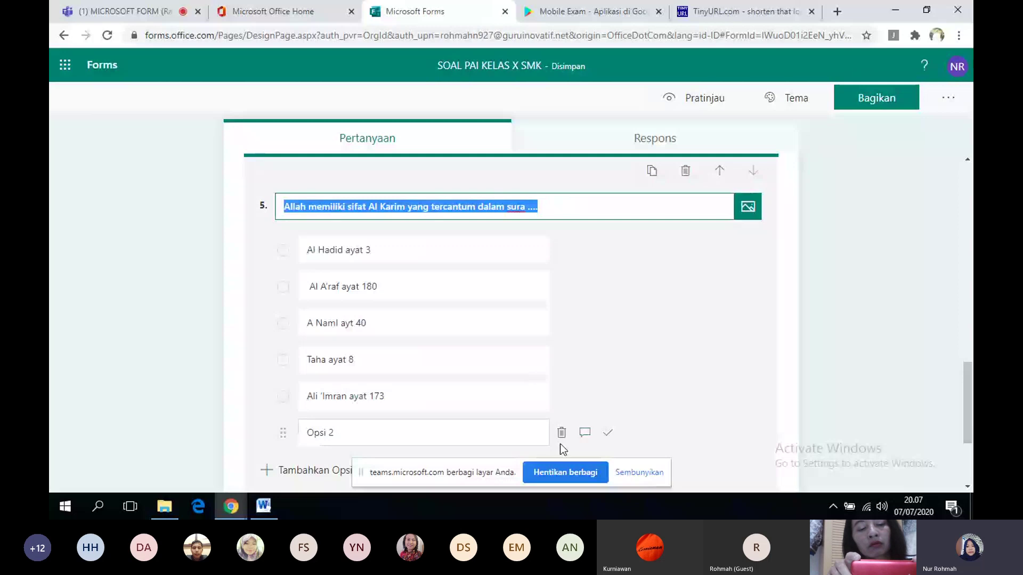
- Delete the empty Opsi 2 option and mark A Naml ayt 40 as correct
click(563, 434)
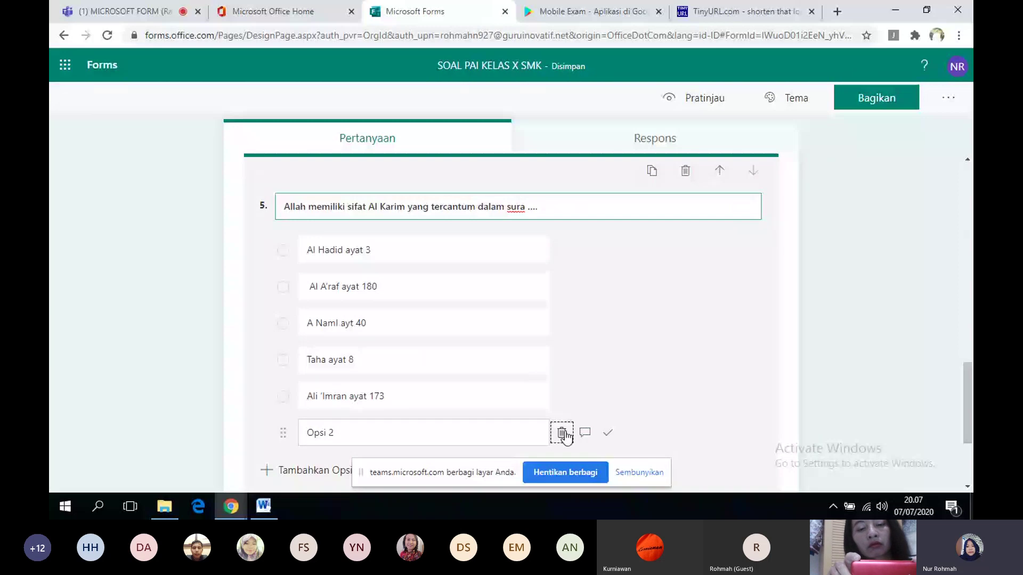
click(563, 433)
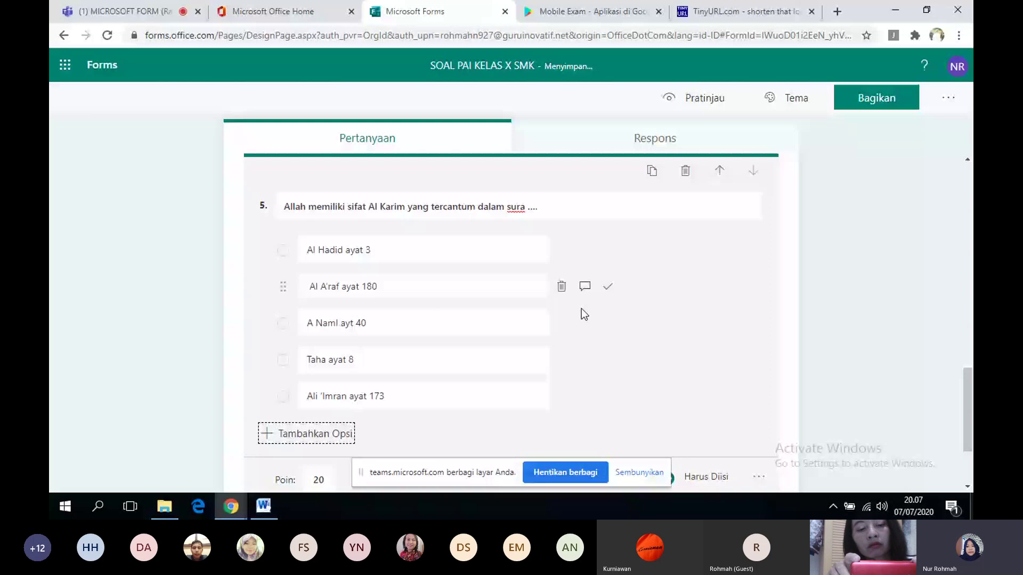
click(494, 353)
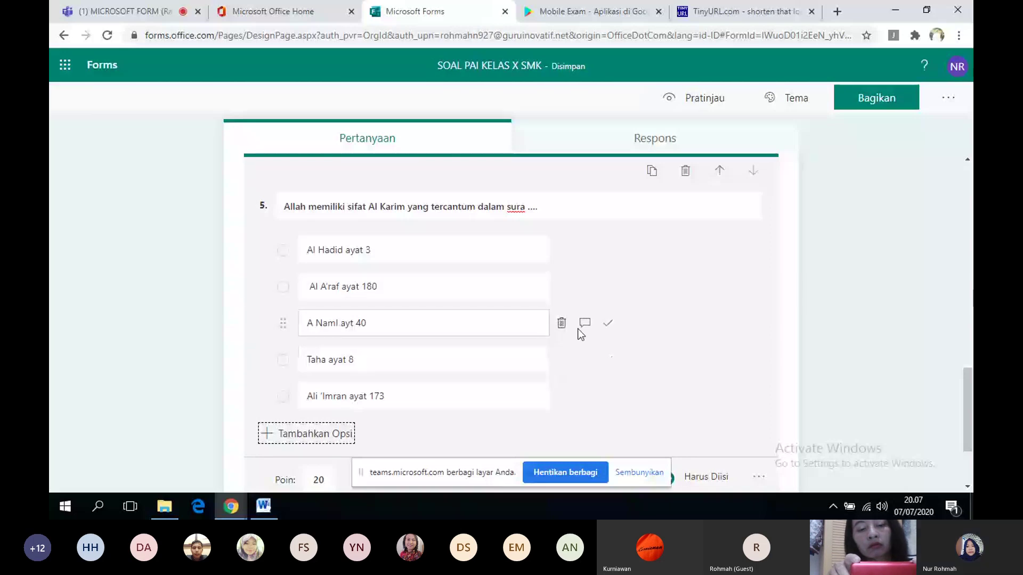
click(607, 323)
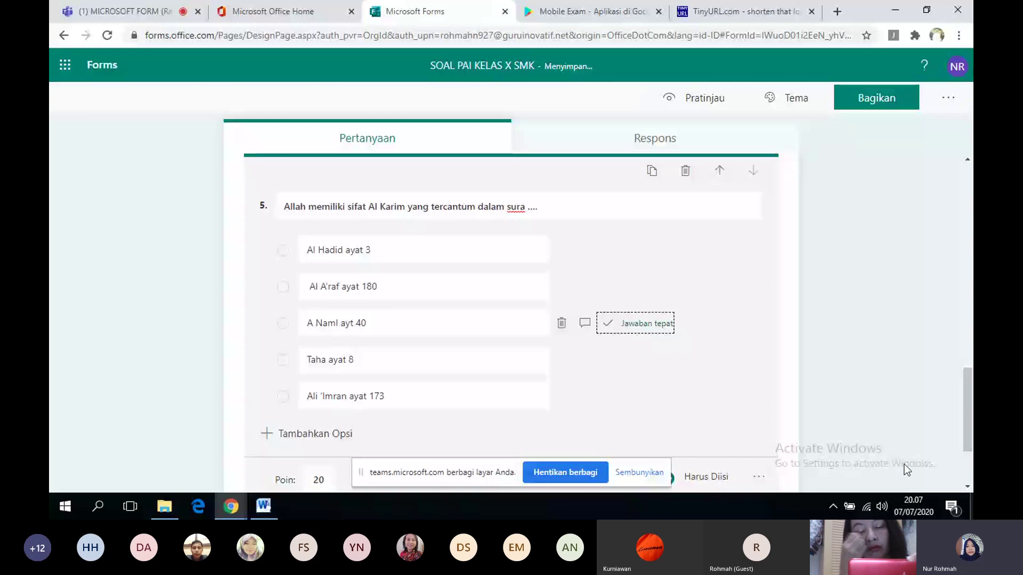
- Add a blank multiple-choice question 6
click(968, 486)
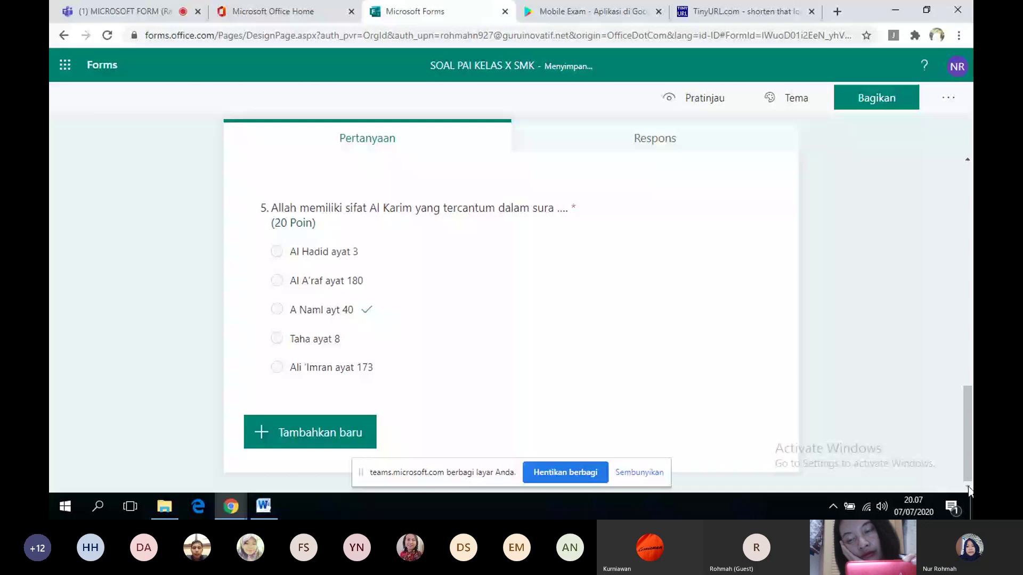
click(358, 433)
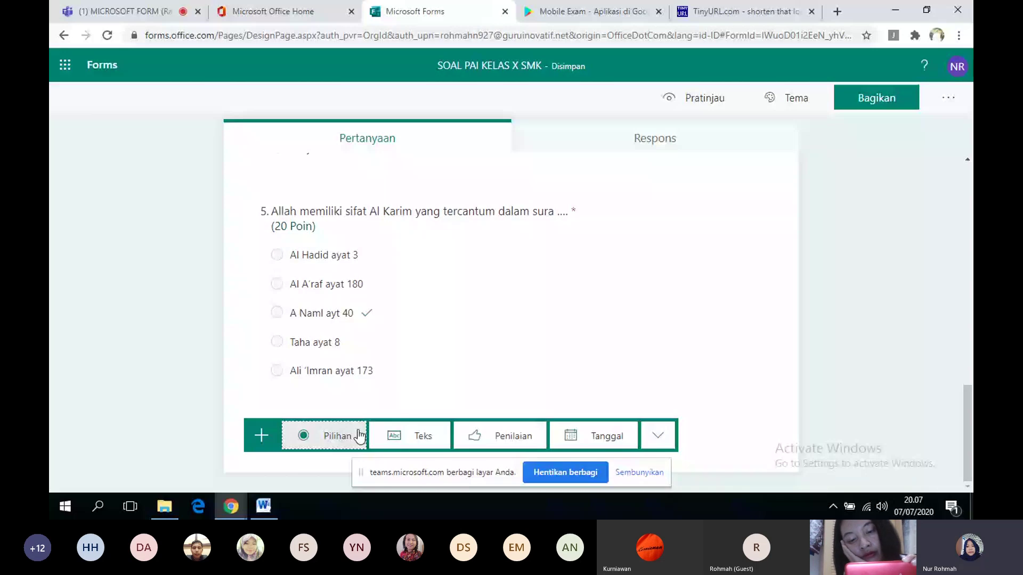
click(359, 435)
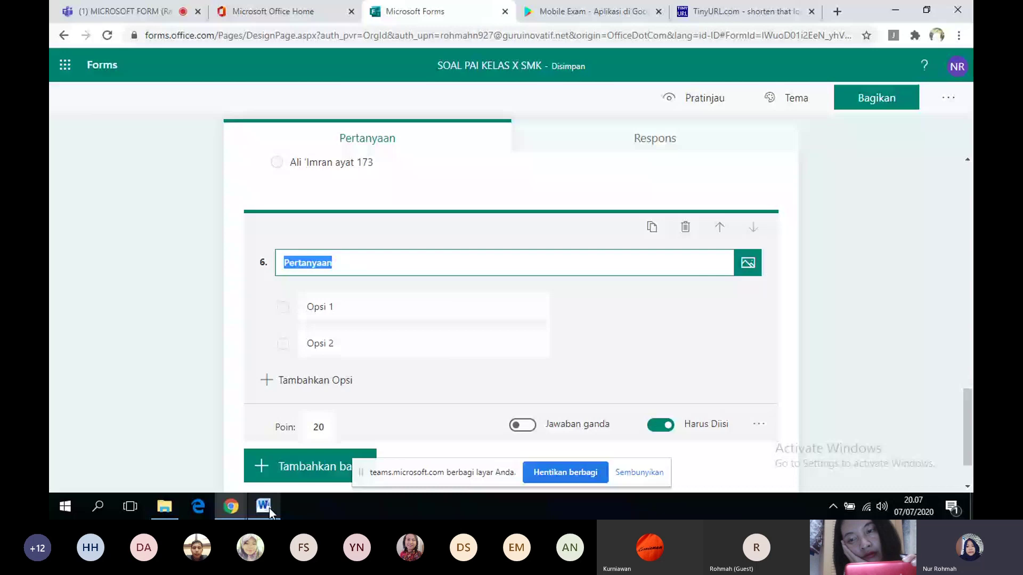
- Copy question 4's Al Matin stem from Word into question 6's title
click(270, 508)
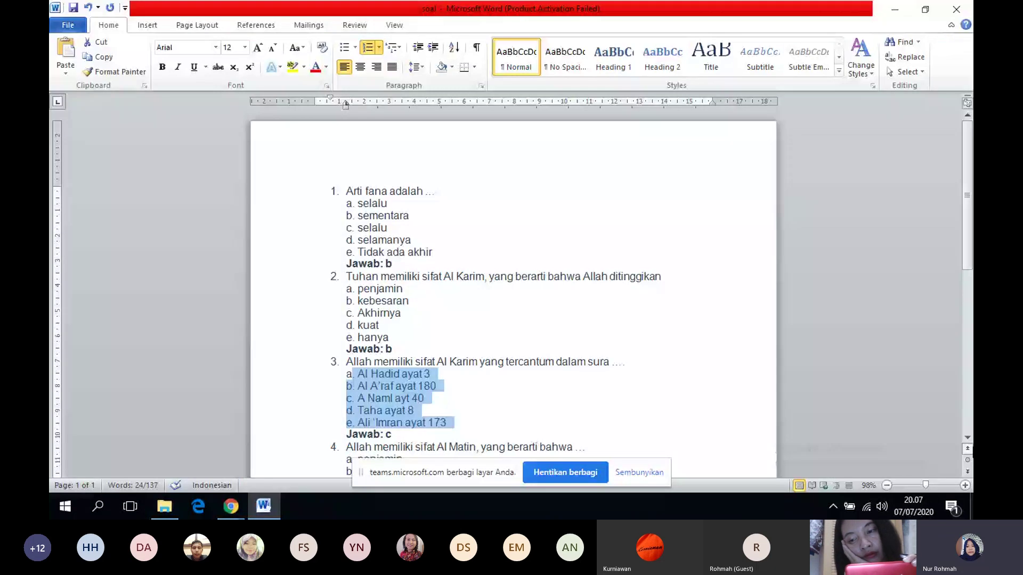
drag(346, 436, 476, 436)
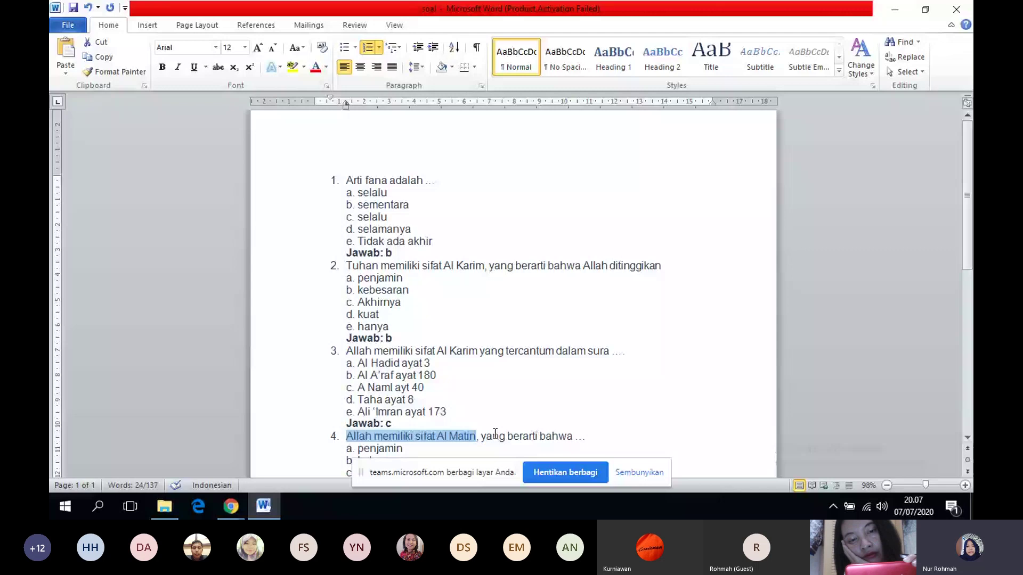
triple_click(495, 434)
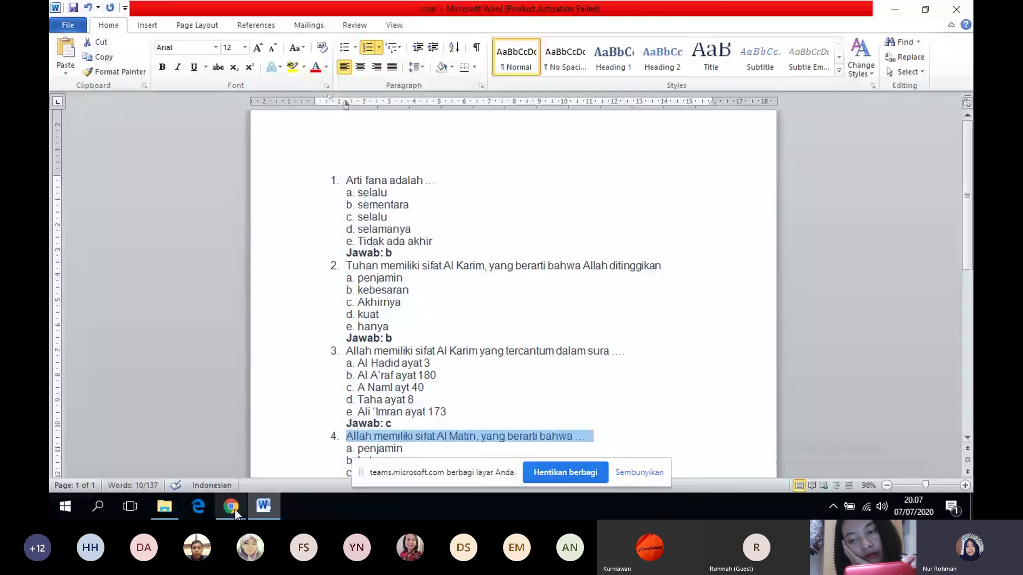
click(231, 507)
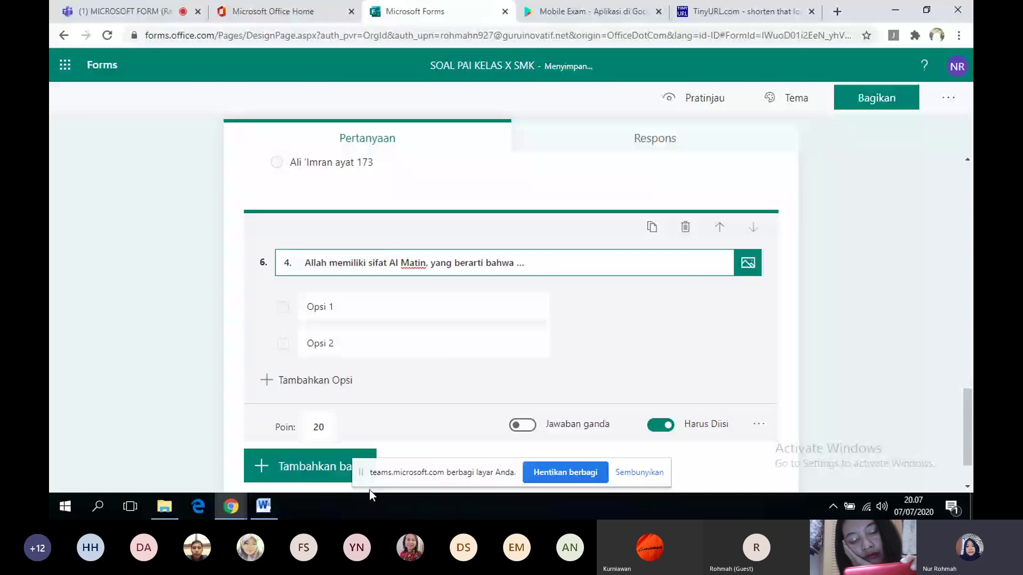
- Select question 4's five answer options in Word for copying
key(alt+Tab)
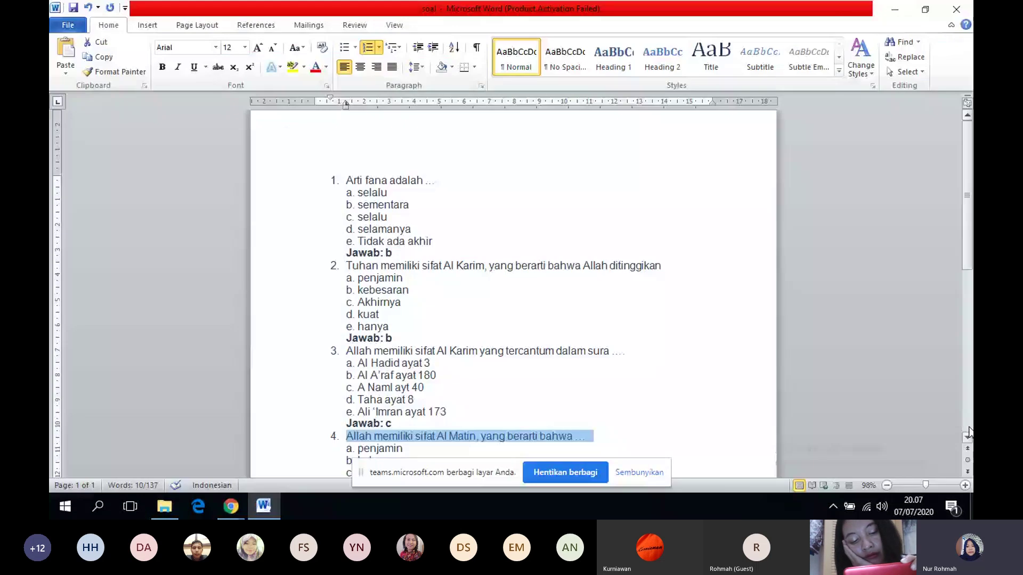
scroll(862, 393, down, 4)
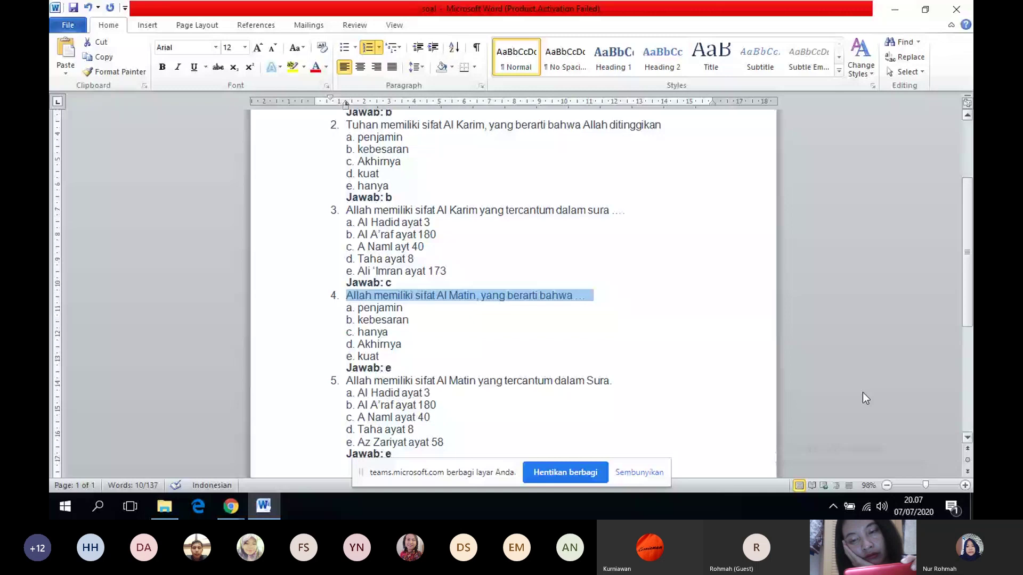
drag(358, 307, 394, 353)
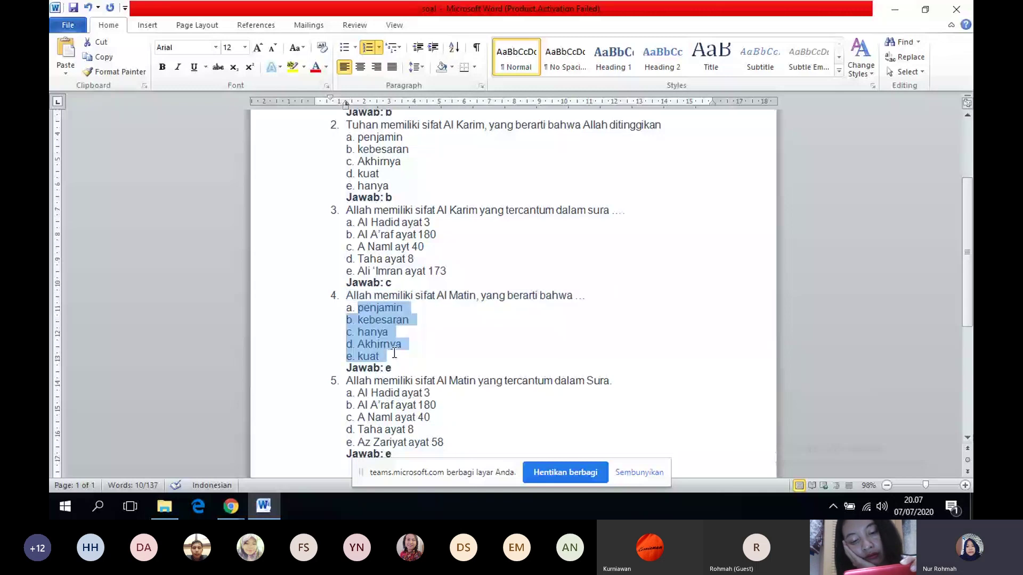
key(alt+Tab)
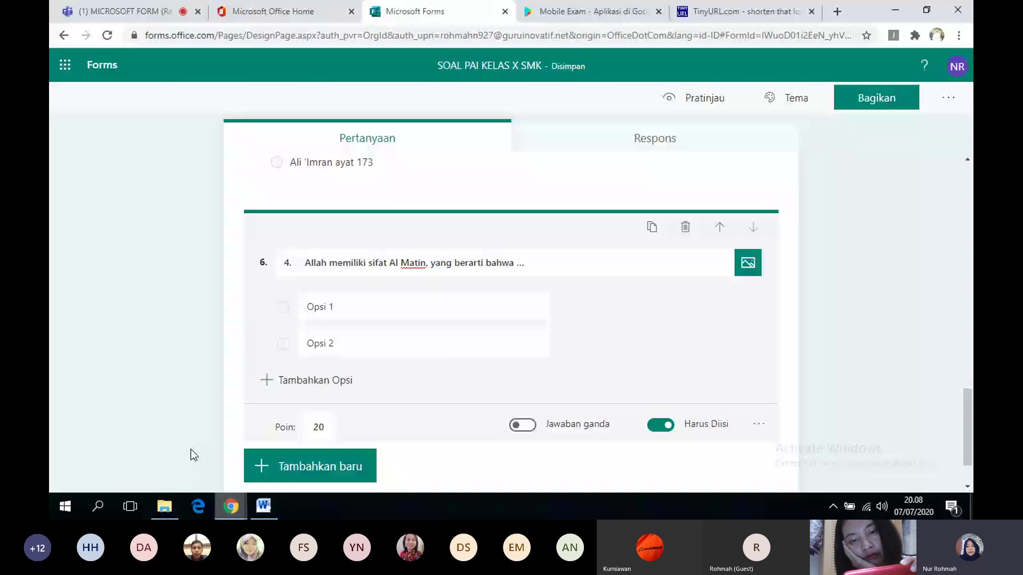
- Paste the five options into question 6 and mark kuat as the correct answer
click(373, 307)
text(penjamin b. kebesaran c. hanya d. Akhirnya e. kuat)
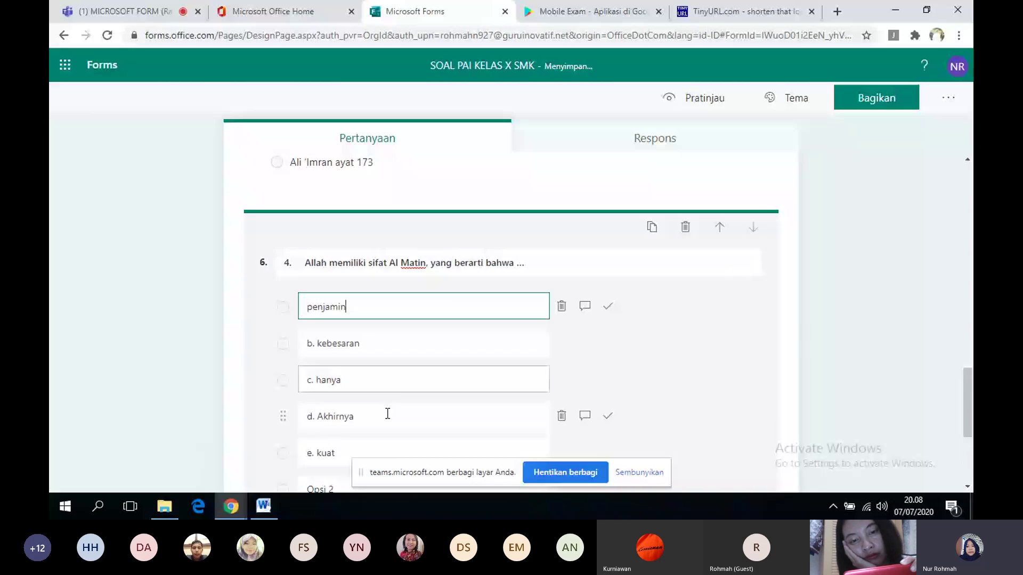
click(390, 452)
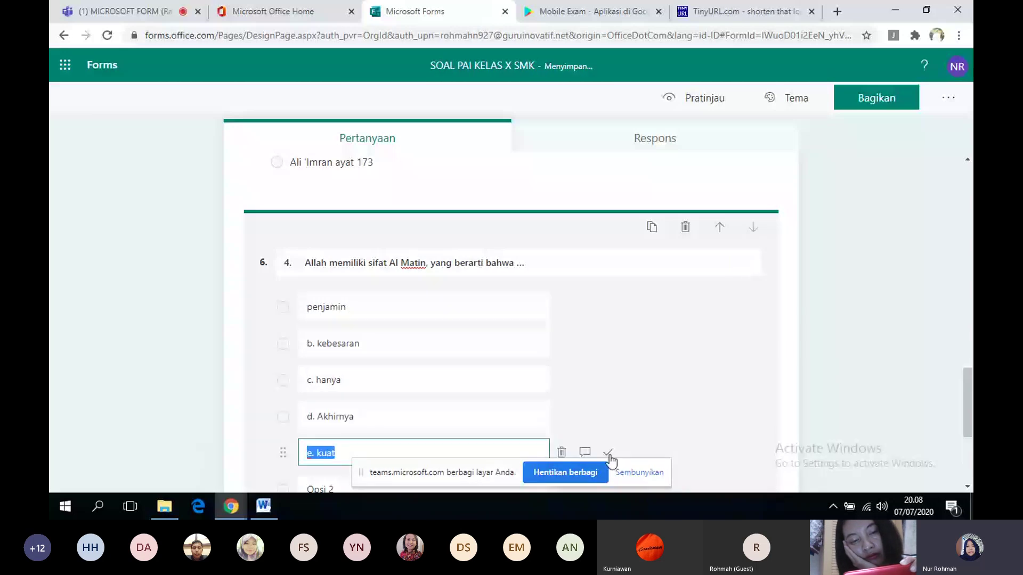
click(608, 453)
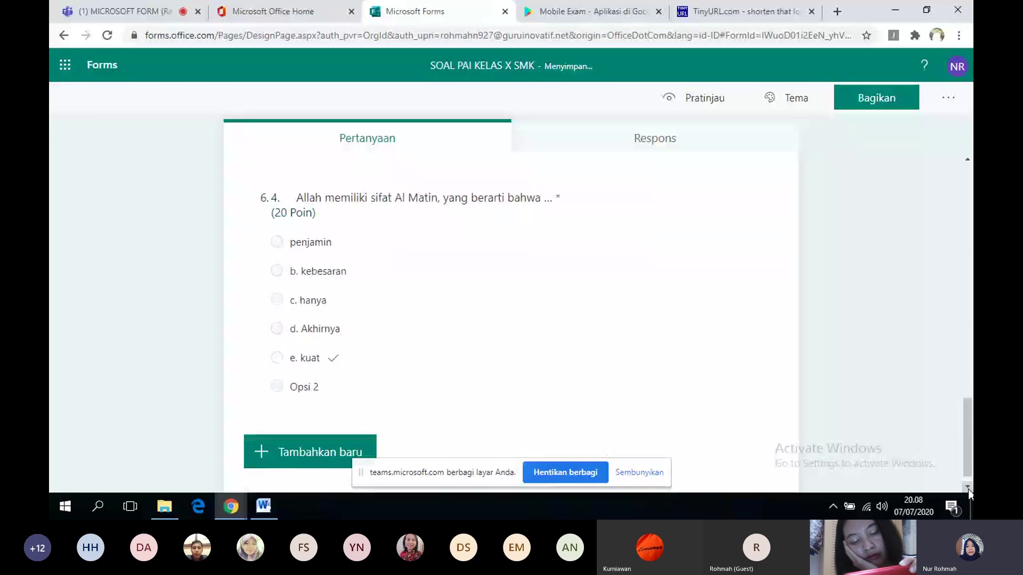
- Strip the letter prefixes from kebesaran, hanya, Akhirnya and kuat, and remove Opsi 2
click(320, 290)
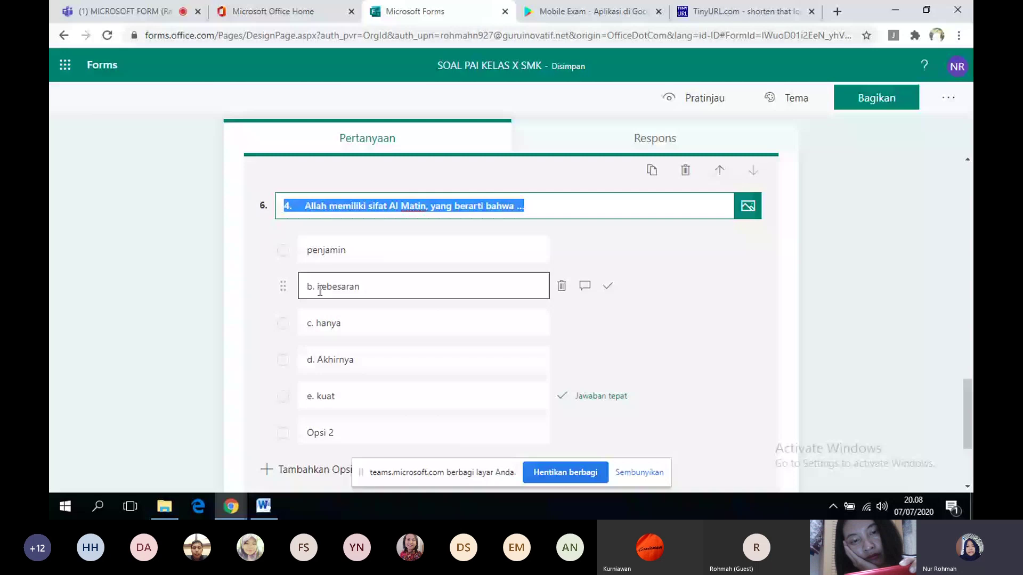
click(319, 291)
key(BackSpace)
key(BackSpace)
key(BackSpace)
click(317, 329)
key(BackSpace)
key(BackSpace)
key(BackSpace)
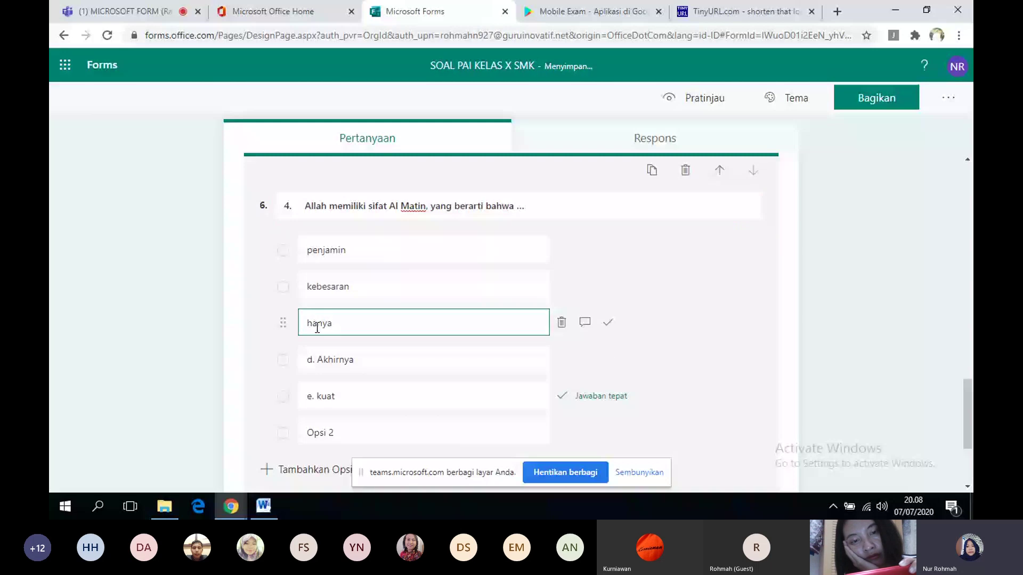
click(318, 361)
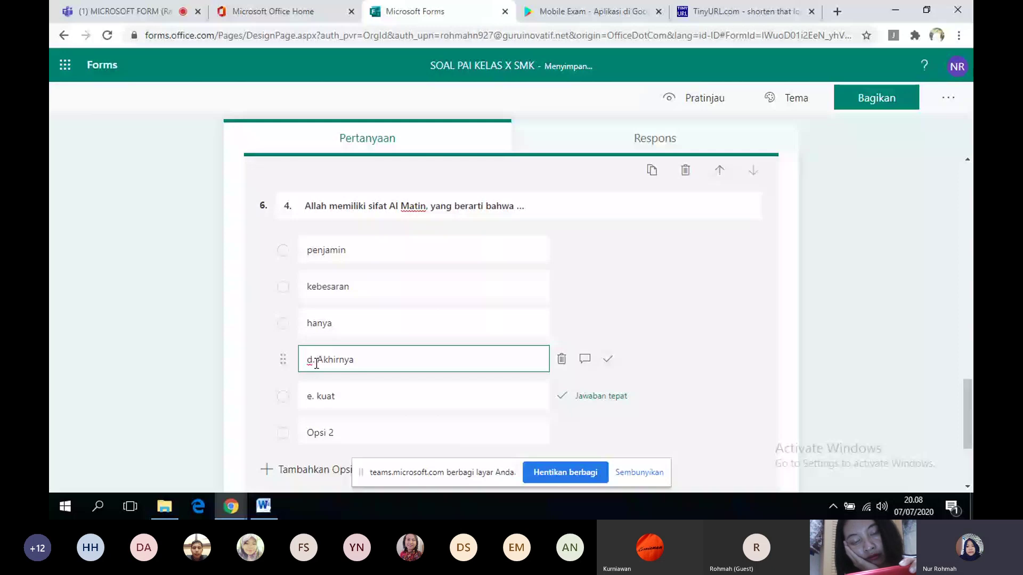
key(BackSpace)
key(BackSpace)
key(BackSpace)
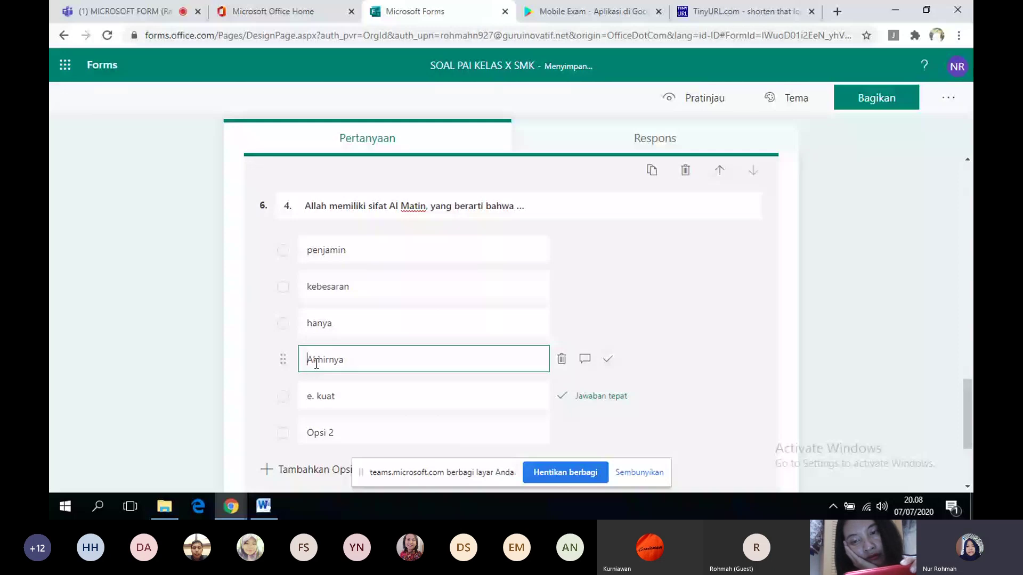
click(319, 399)
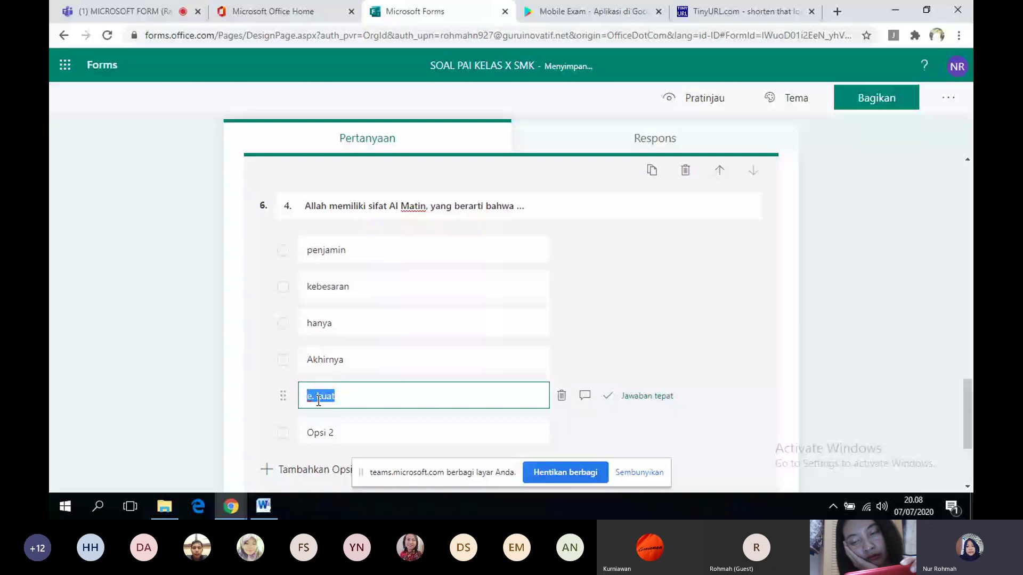
click(318, 399)
key(BackSpace)
key(BackSpace)
key(BackSpace)
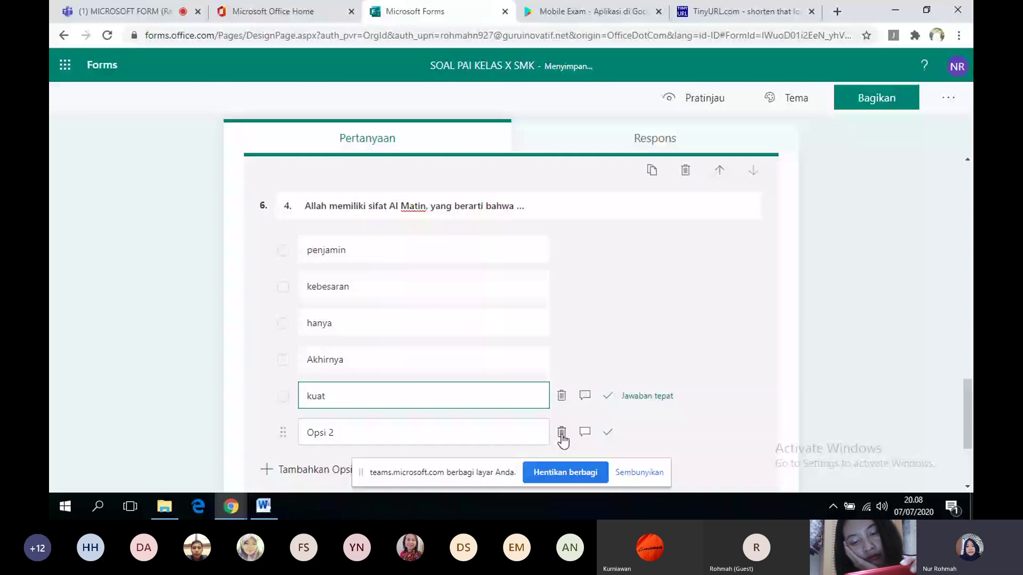
click(561, 433)
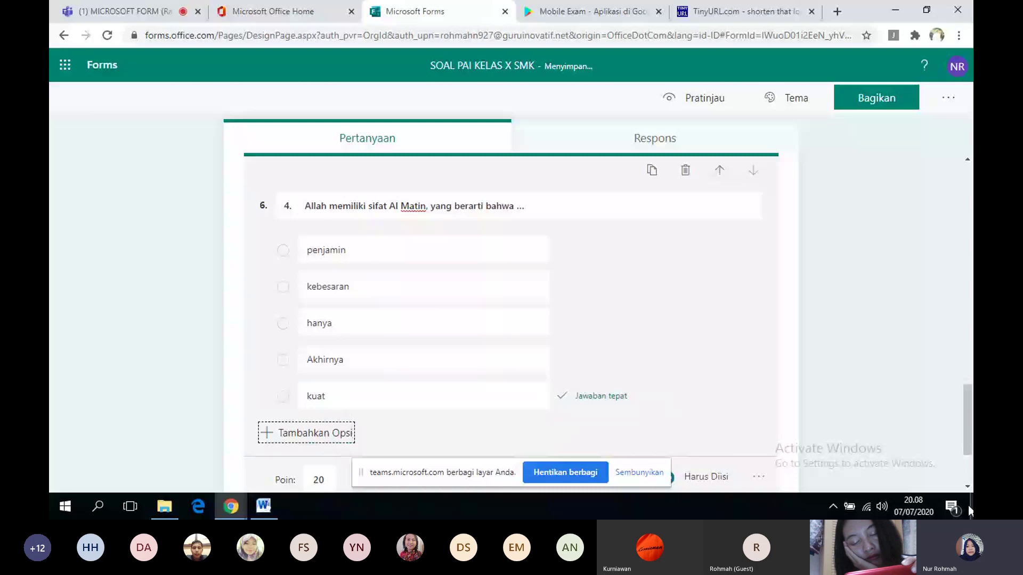
click(863, 421)
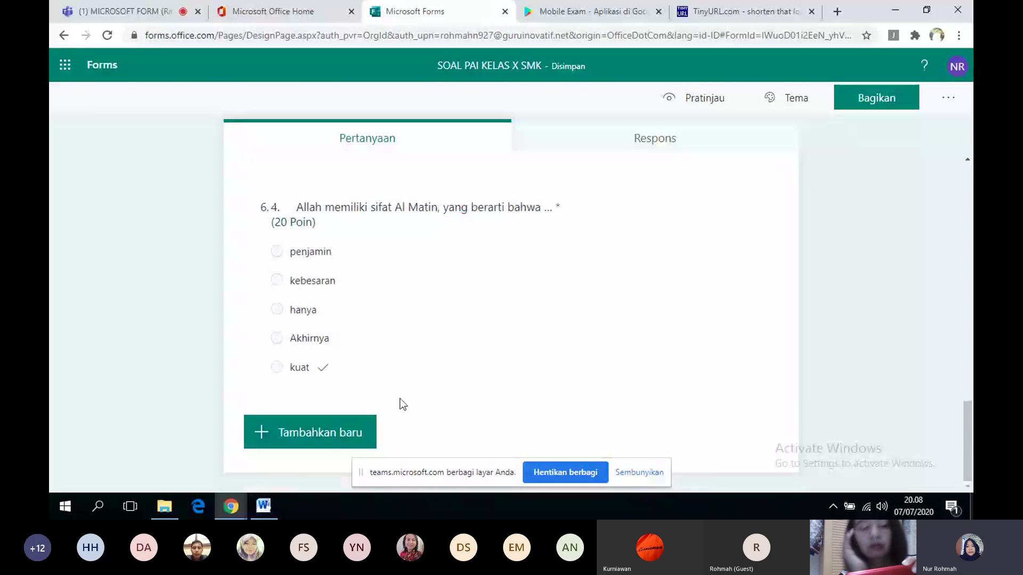
- Add question 7 using Word question 5's Al Matin Sura wording, without the '5.' prefix
click(329, 435)
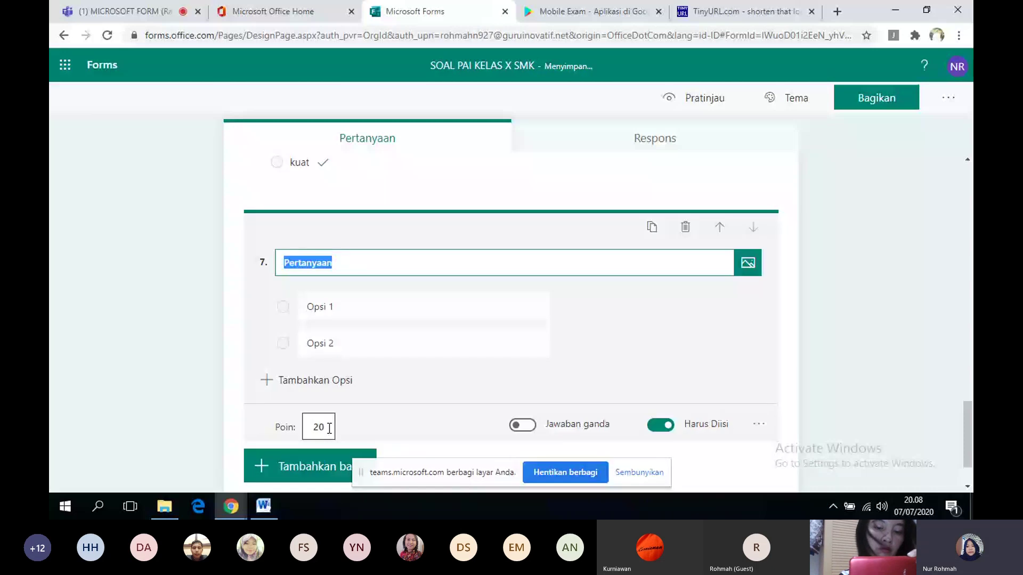
click(274, 499)
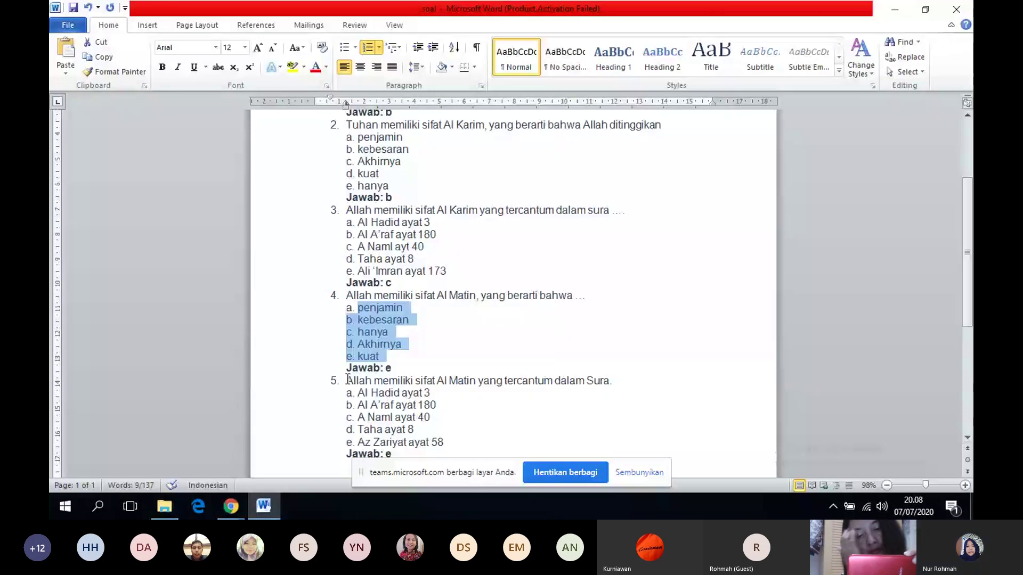
drag(347, 379, 608, 381)
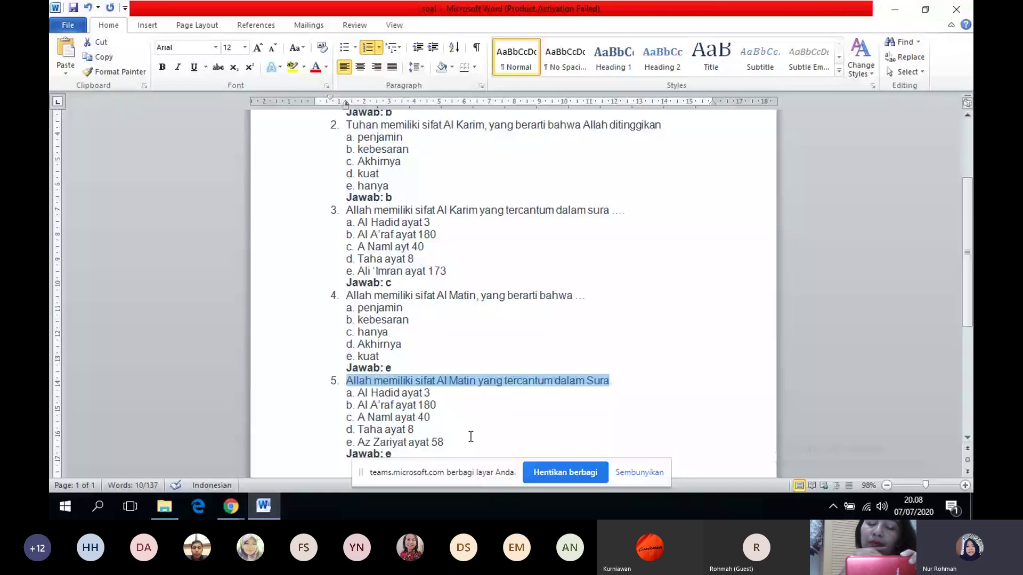
key(alt+Tab)
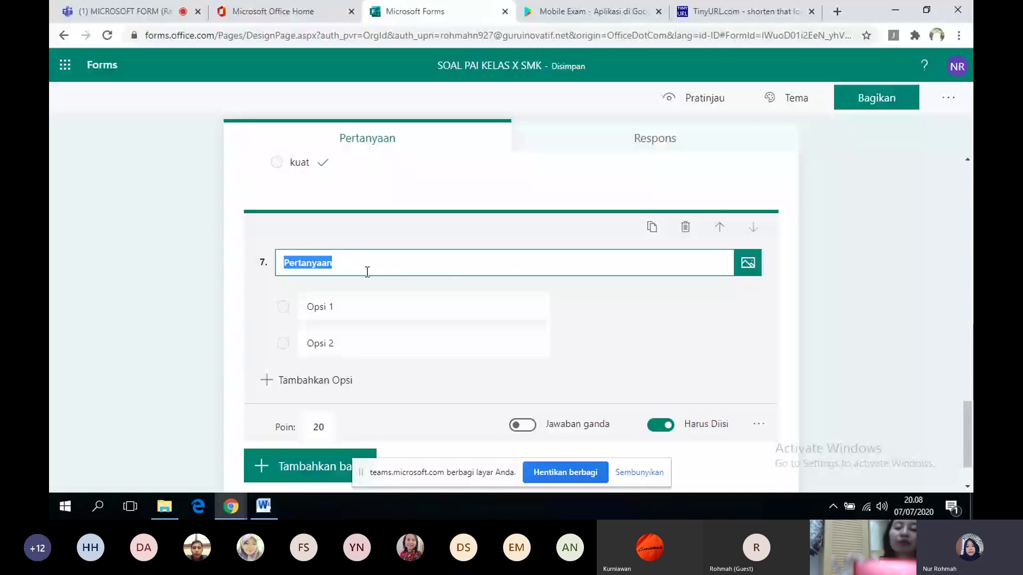
text(5.	Allah memiliki sifat Al Matin yang tercantum dalam Sura)
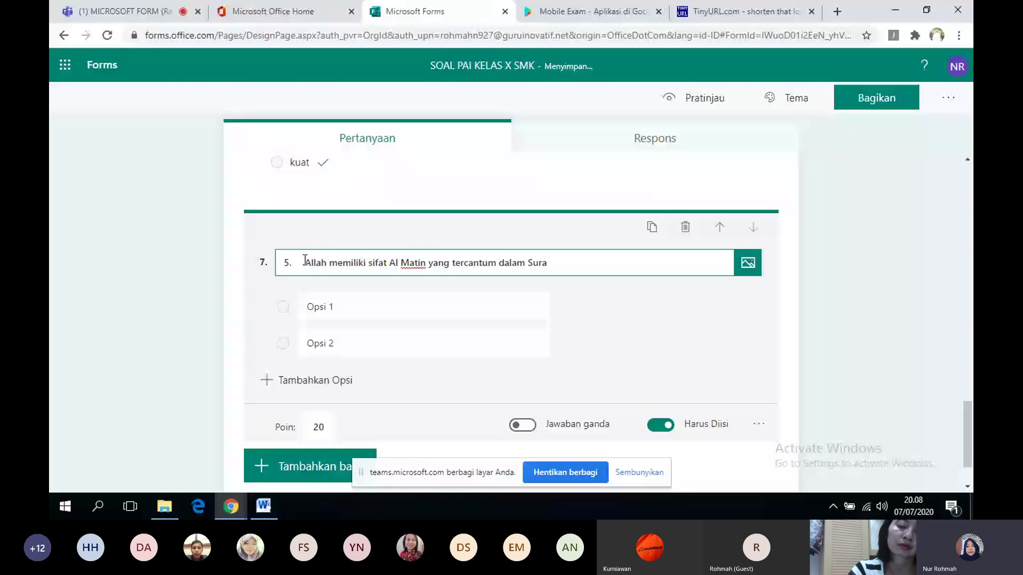
click(304, 260)
key(BackSpace)
key(BackSpace)
key(BackSpace)
- Paste question 5's answer options from Word into question 7
click(263, 507)
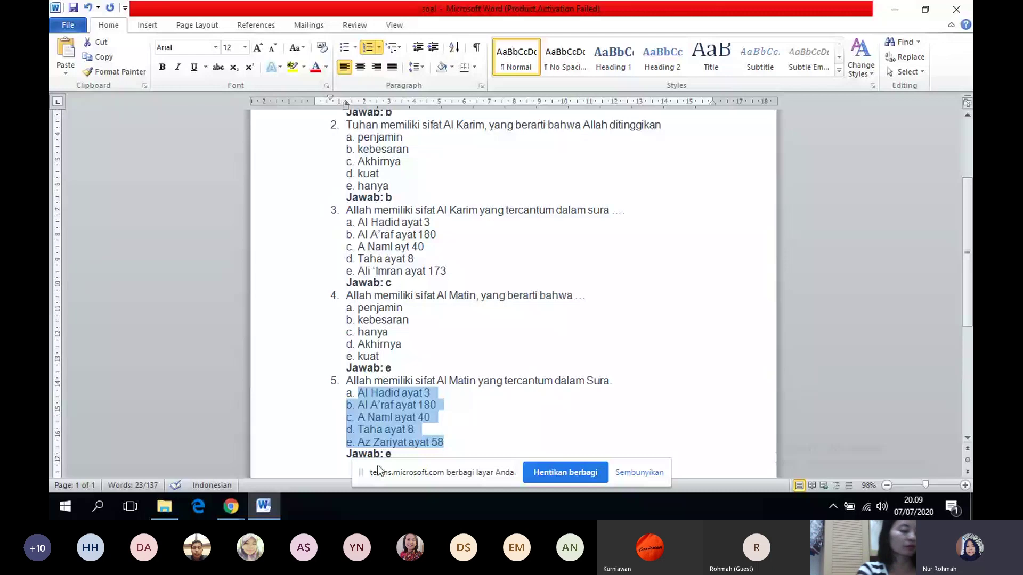
mouse_move(231, 506)
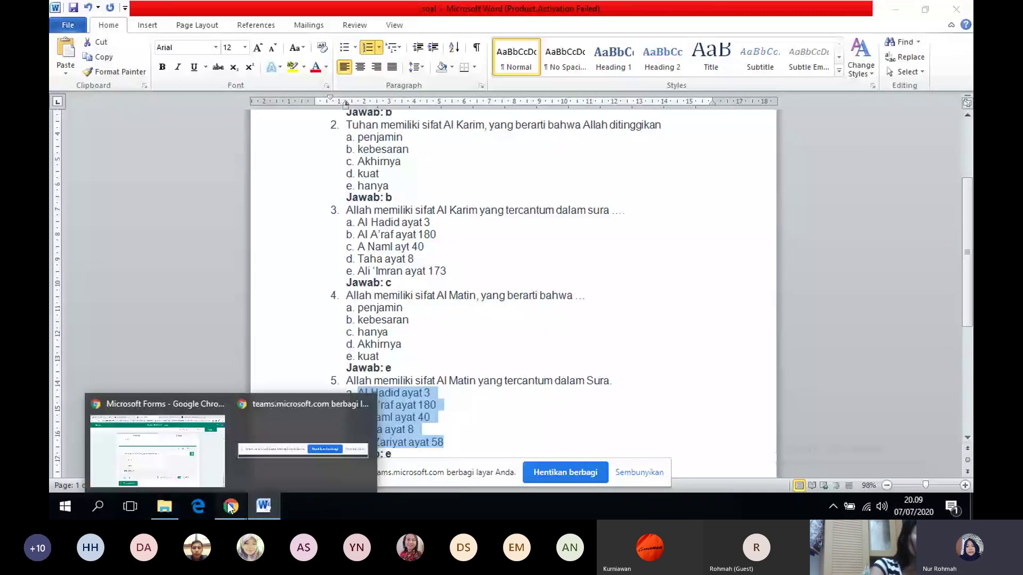
click(155, 447)
text(Al Hadid ayat 3 b. Al A'raf ayat 180 c. A Naml ayat 40 d. Taha ayat 8 e. Az Zariyat ayat 58)
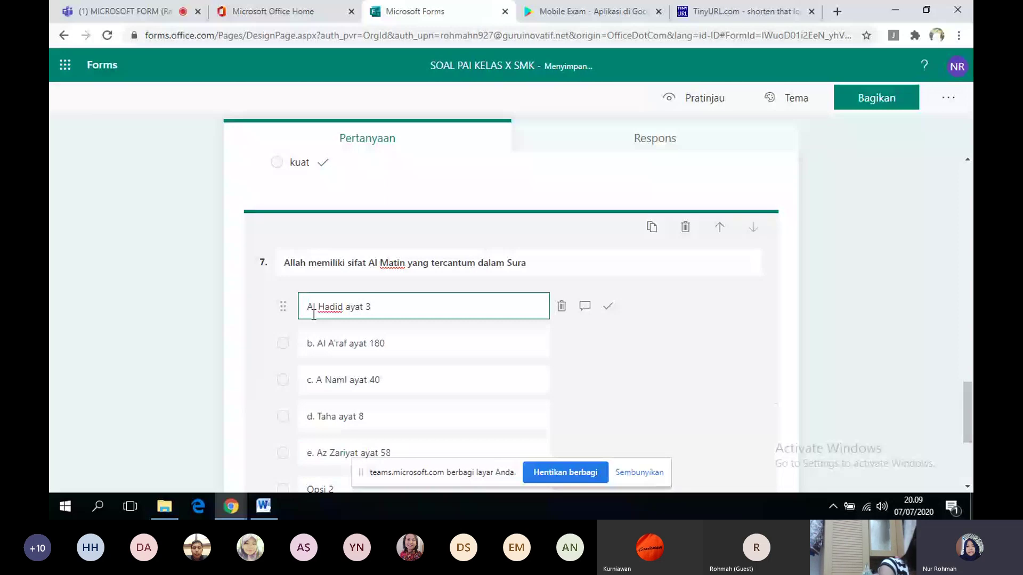
- Remove the b.–e. prefixes from Al A'raf ayat 180, A Naml ayat 40, Taha ayat 8, Az Zariyat ayat 58
click(319, 345)
key(BackSpace)
key(BackSpace)
key(BackSpace)
click(314, 379)
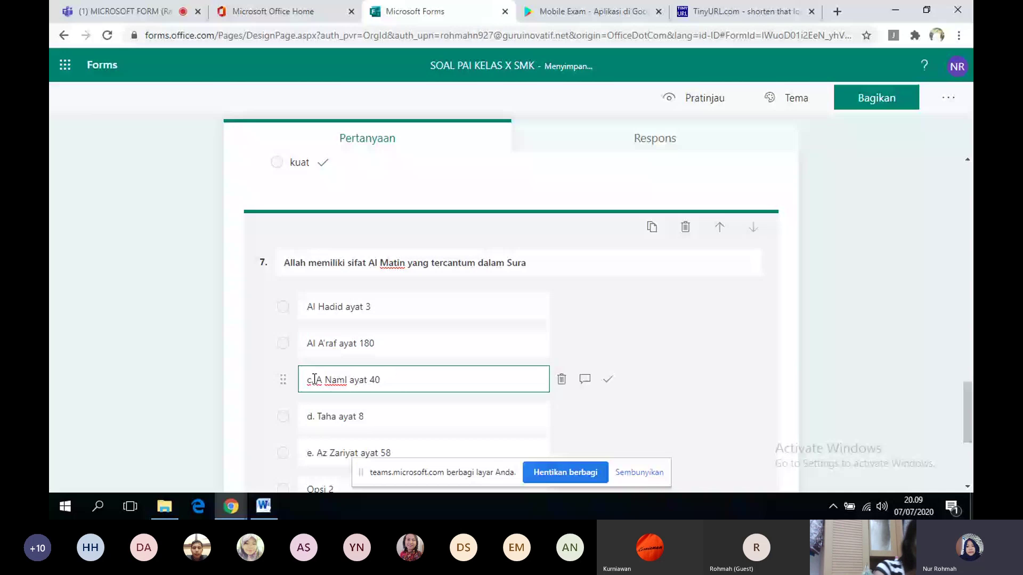
key(BackSpace)
key(BackSpace)
click(307, 417)
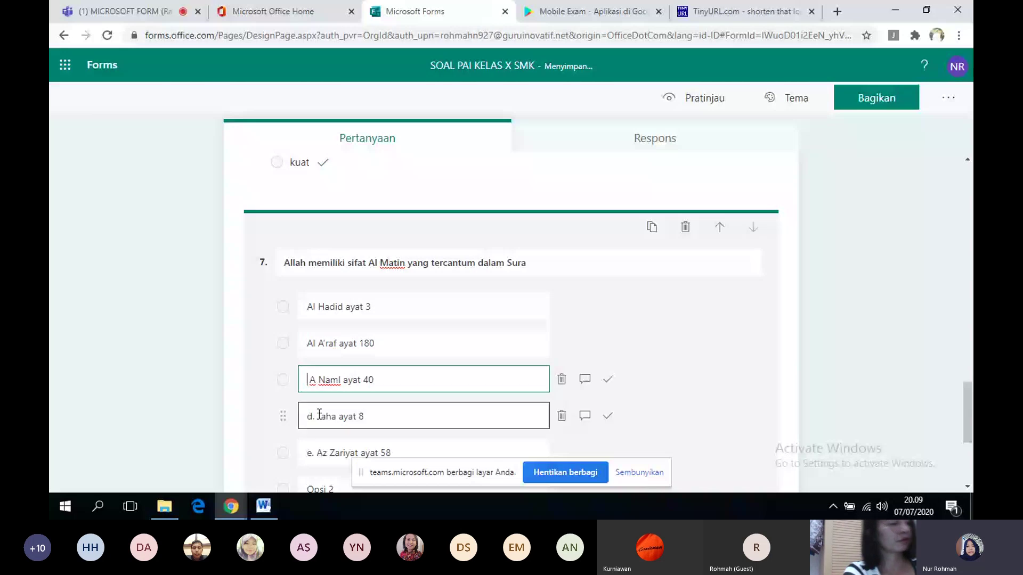
triple_click(318, 416)
click(318, 417)
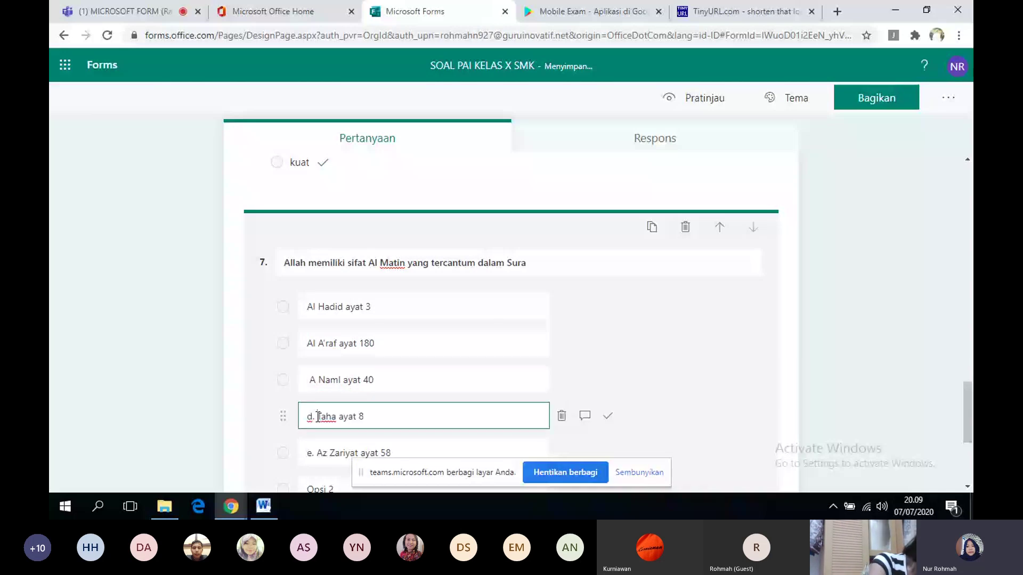
key(BackSpace)
key(BackSpace)
key(BackSpace)
click(316, 453)
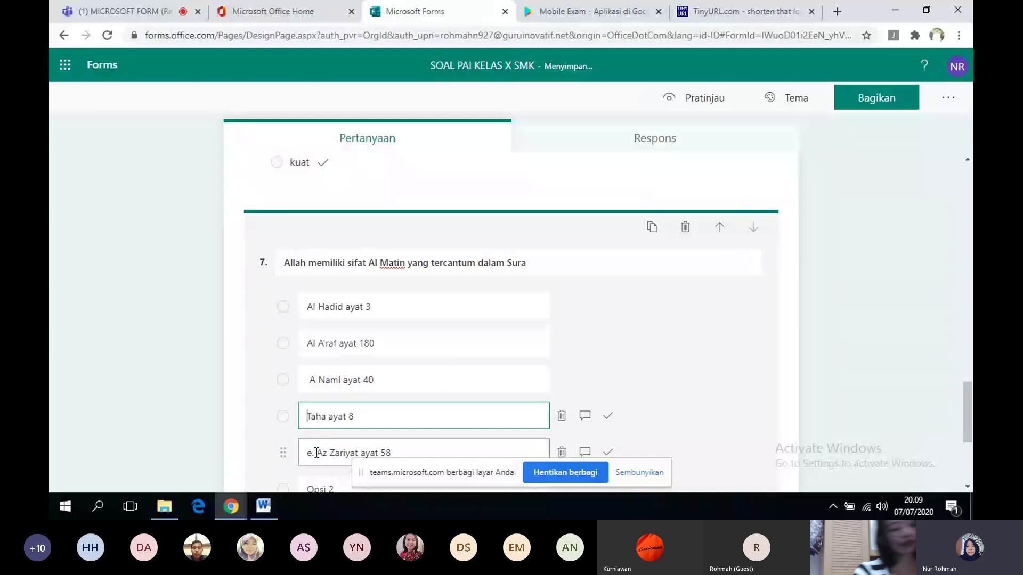
triple_click(317, 453)
click(317, 453)
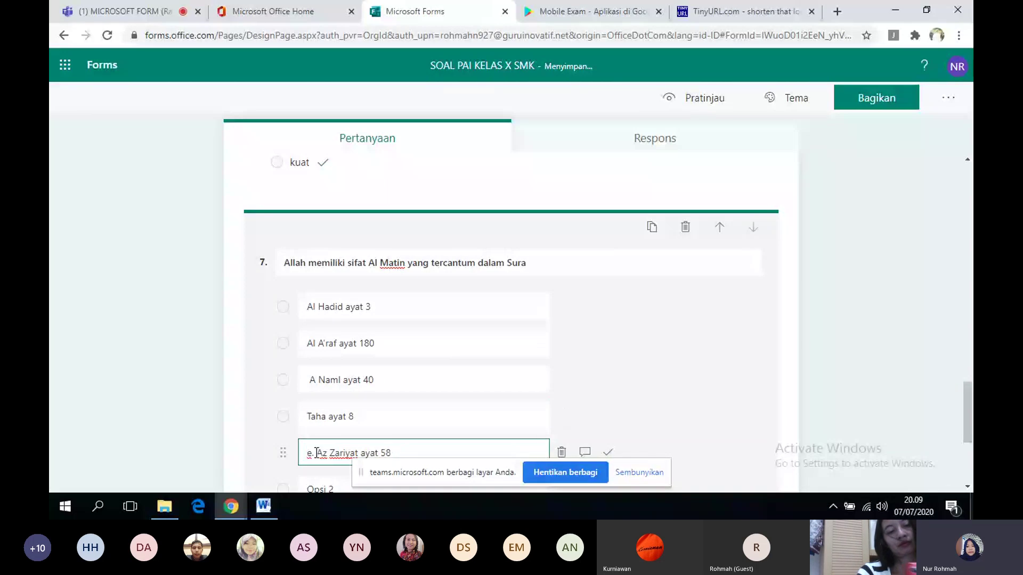
key(BackSpace)
key(BackSpace)
key(BackSpace)
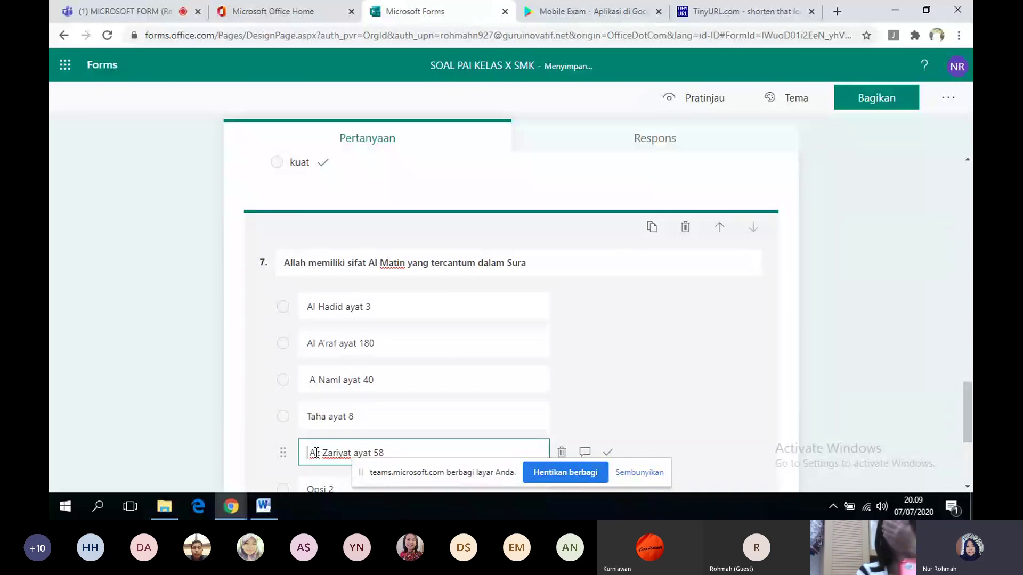
- Delete the empty Opsi 2 option and mark Az Zariyat ayat 58 as correct
click(968, 487)
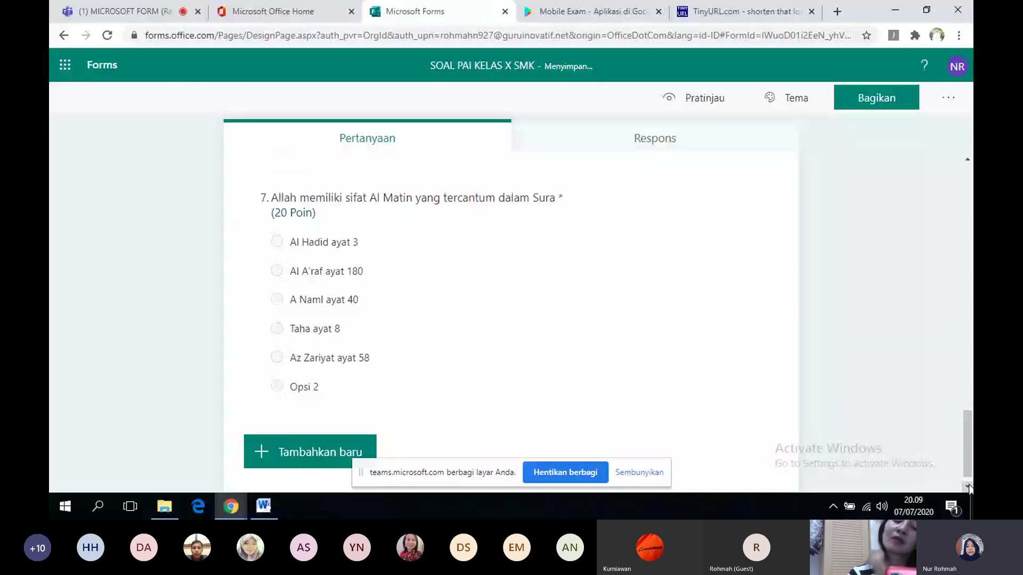
click(535, 396)
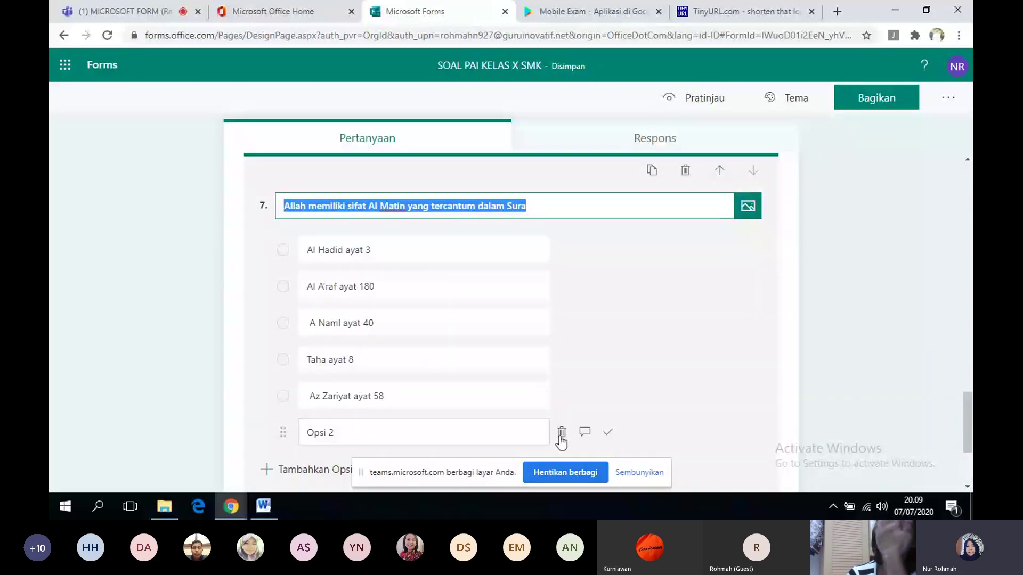
click(560, 435)
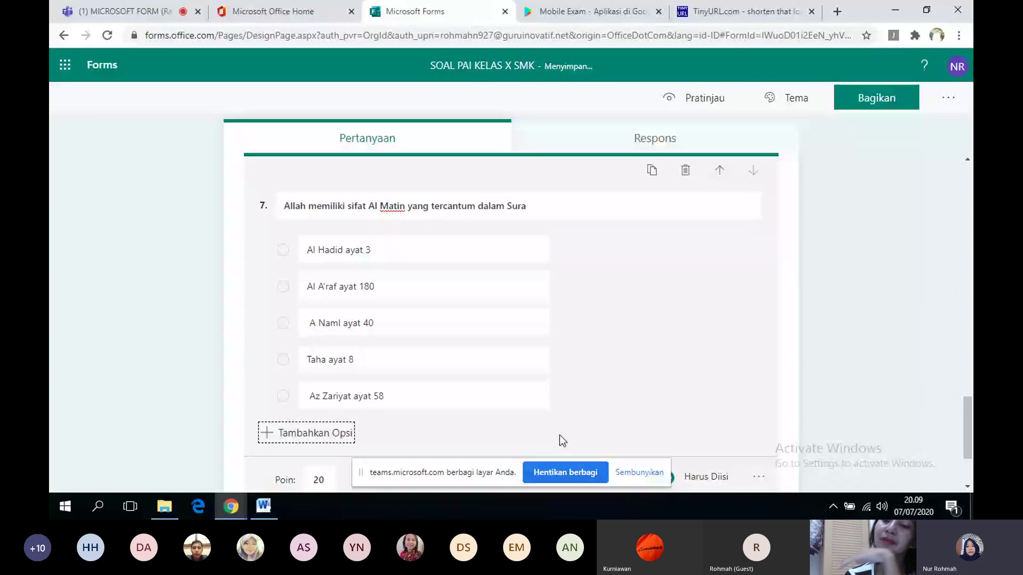
click(263, 507)
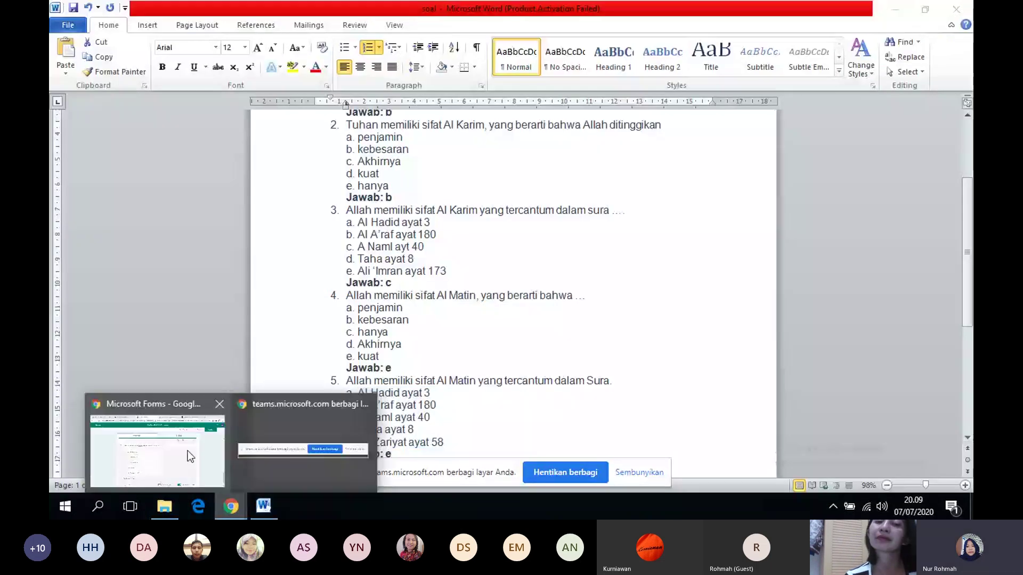
click(187, 450)
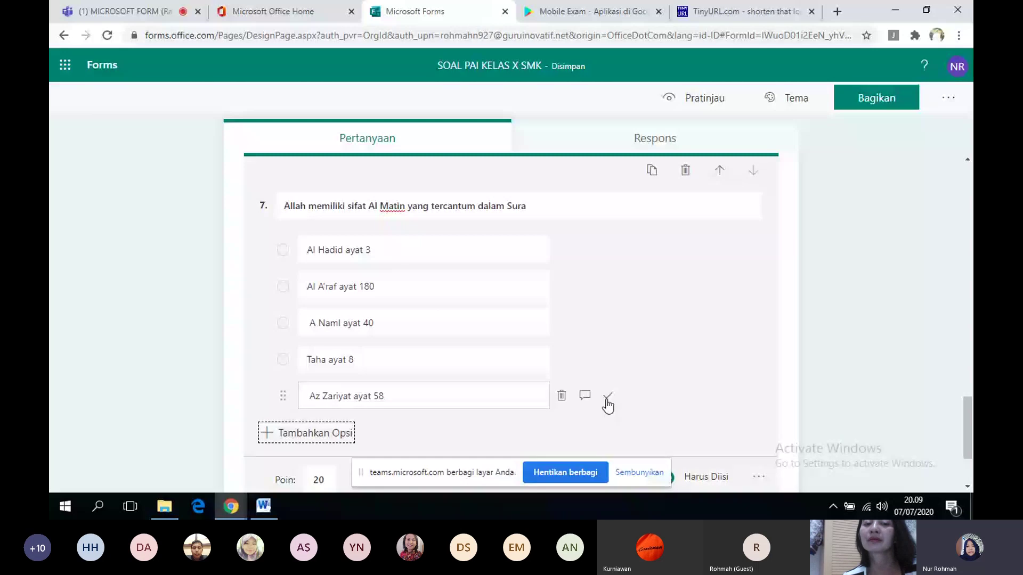
click(607, 397)
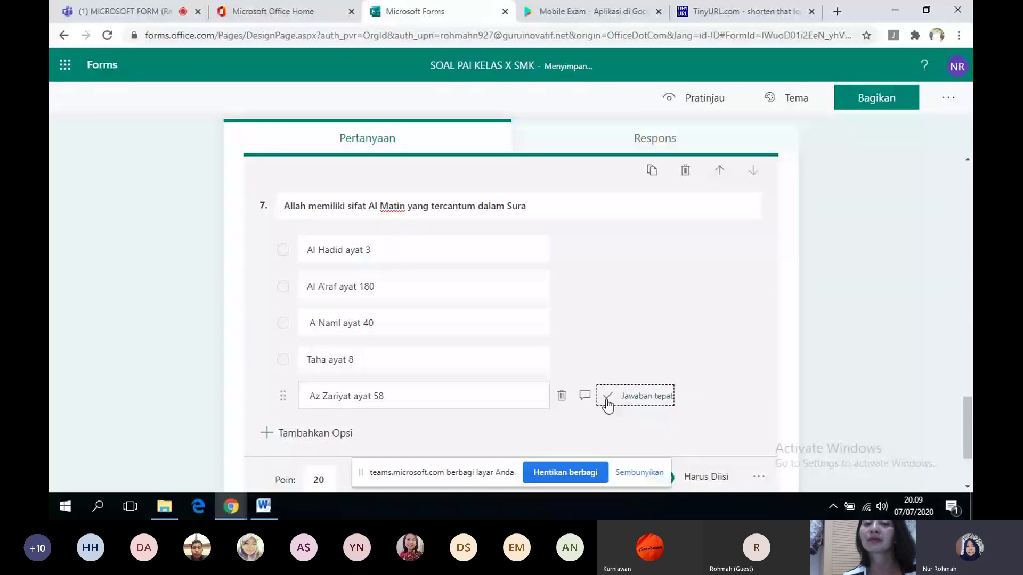
click(800, 347)
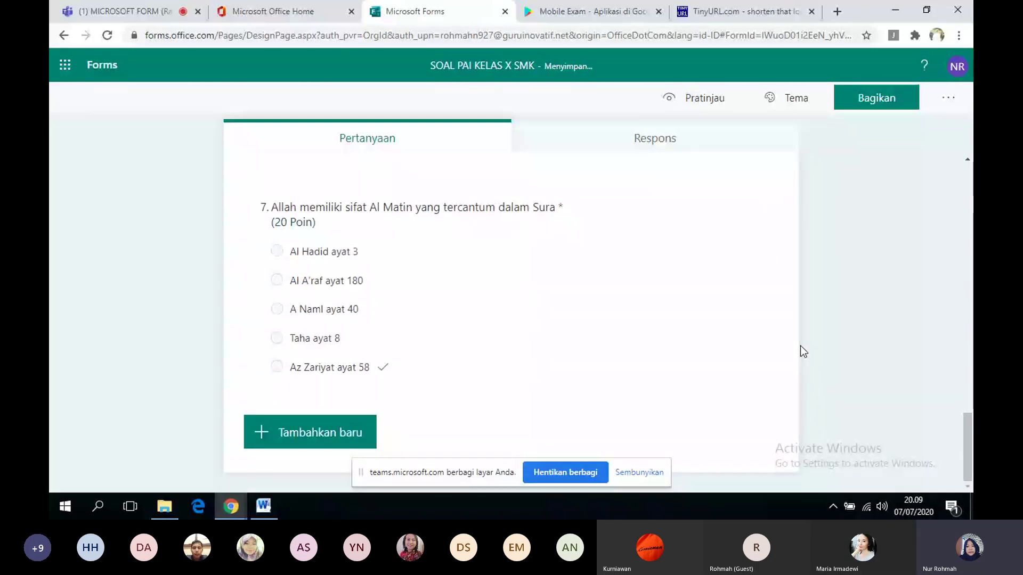
- Scroll to the top and apply the sky-and-clouds picture theme to the quiz
click(968, 311)
click(967, 311)
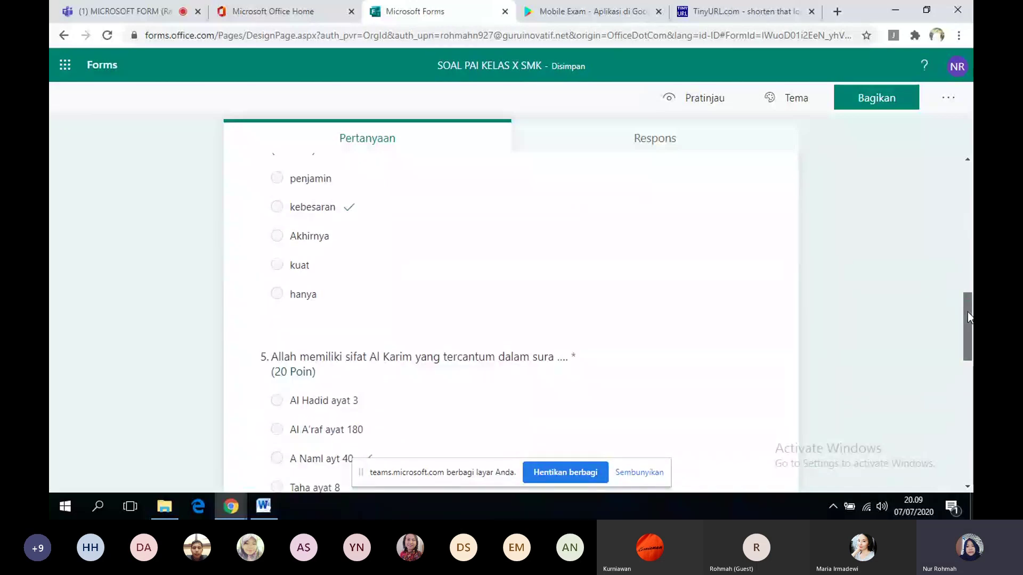
click(967, 312)
click(965, 186)
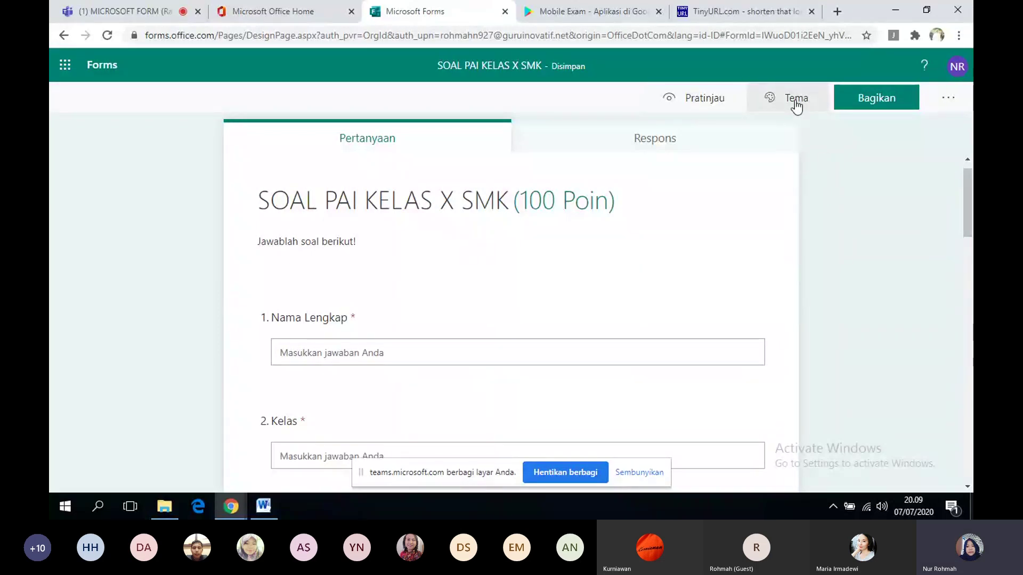
click(796, 107)
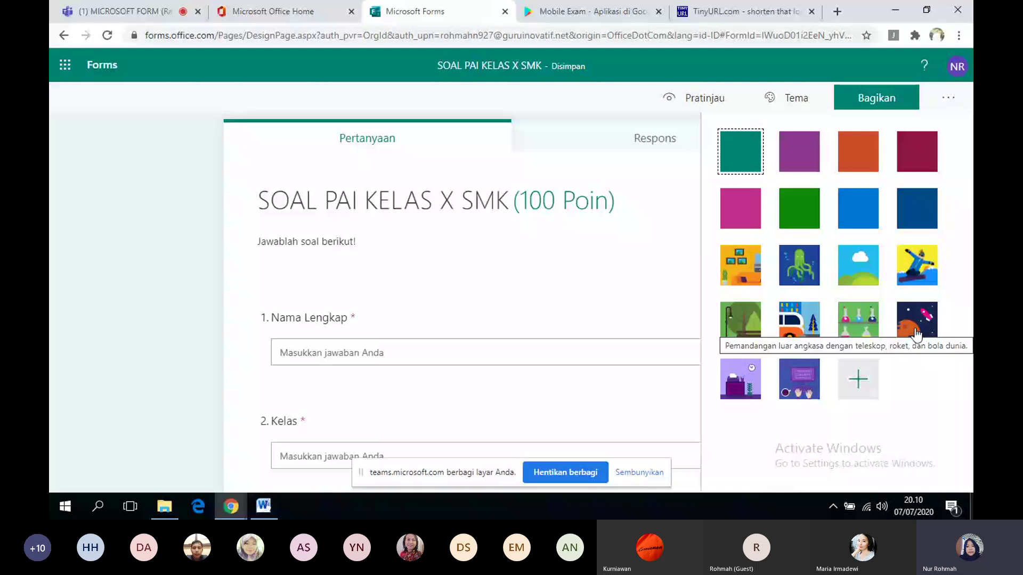
click(853, 271)
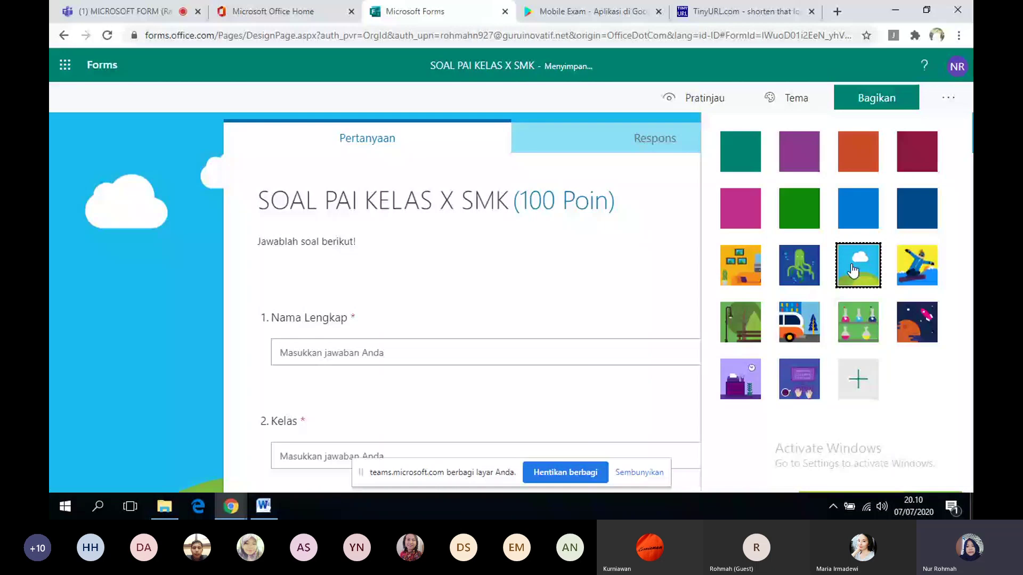
click(648, 189)
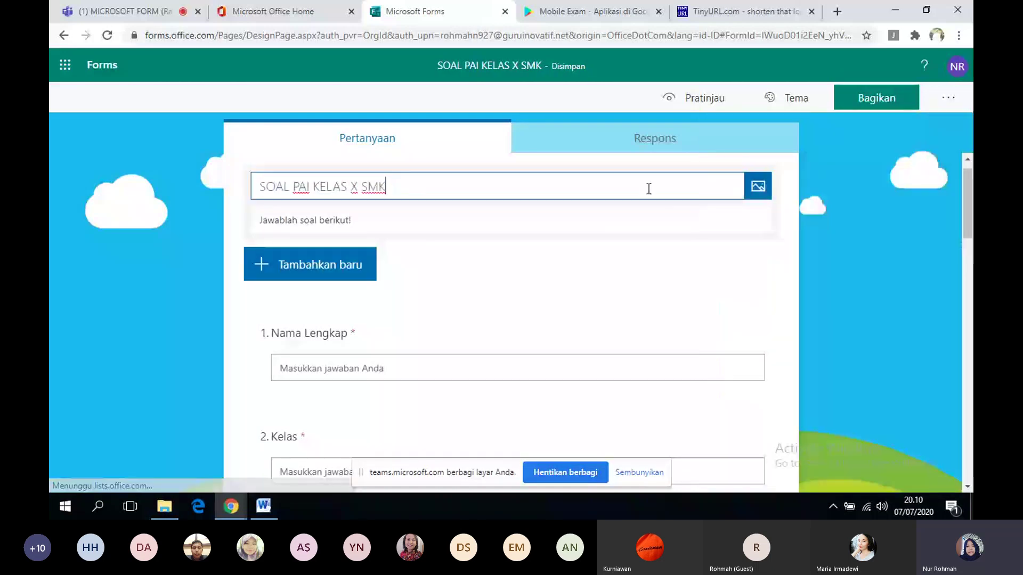
- Search Bing images for 'masjid' and insert the second mosque picture beside the quiz title
click(756, 193)
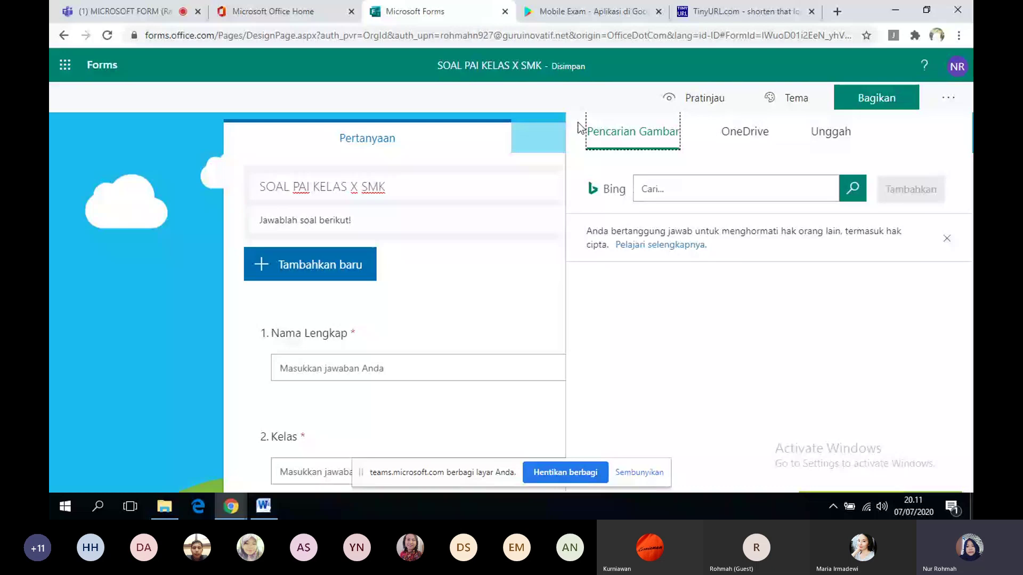
click(653, 188)
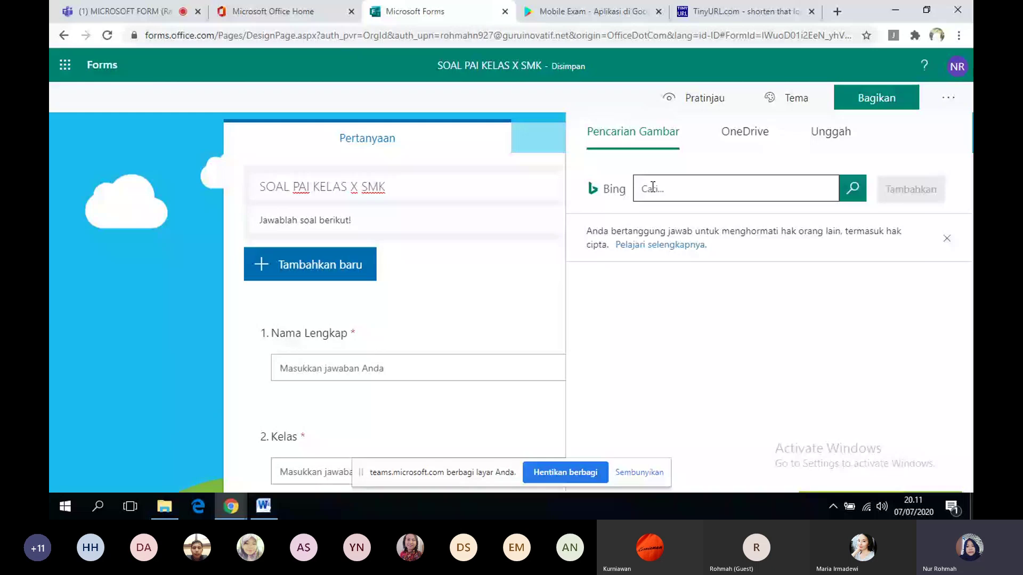
text(masjid)
click(849, 198)
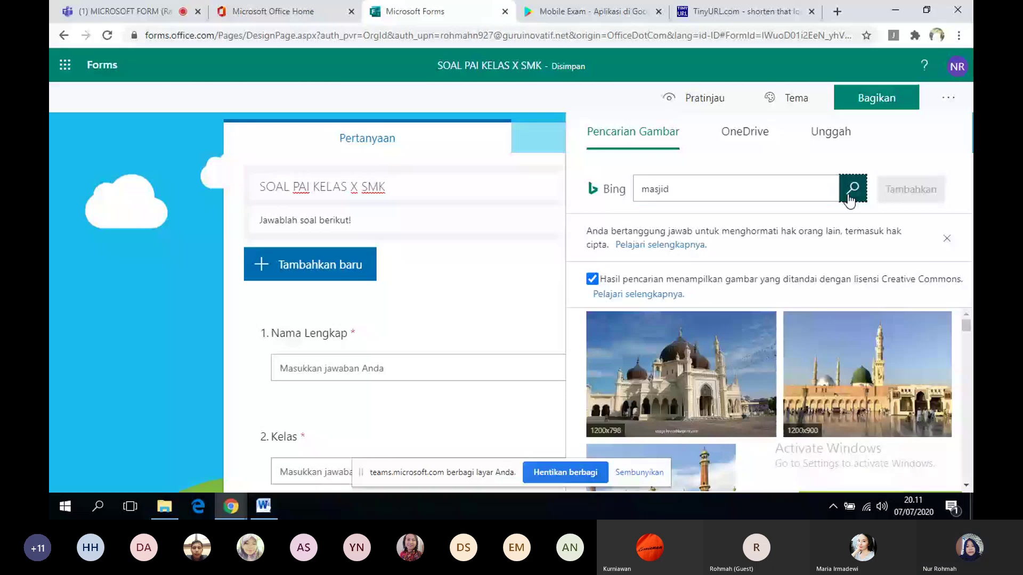
click(832, 376)
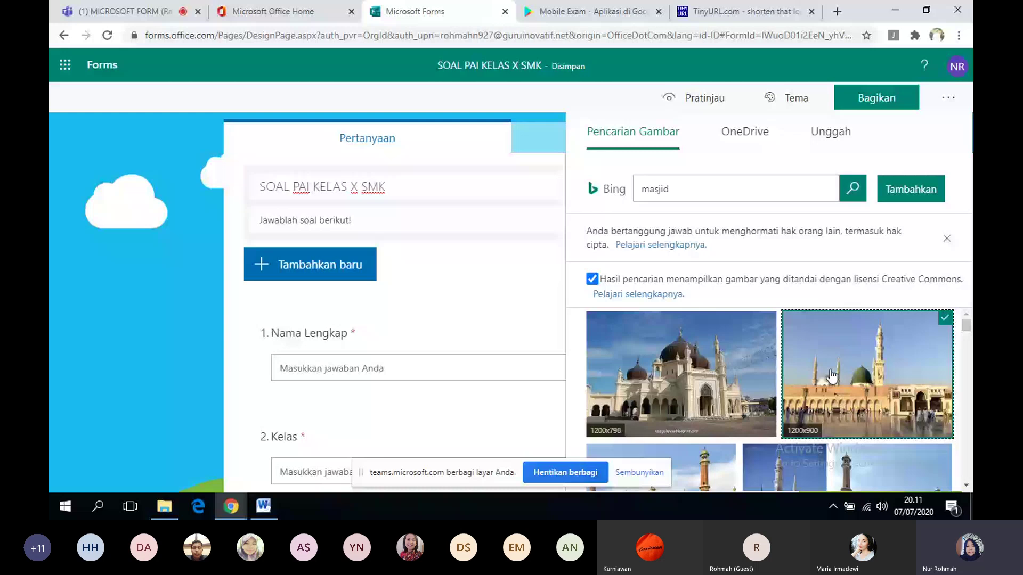
click(907, 186)
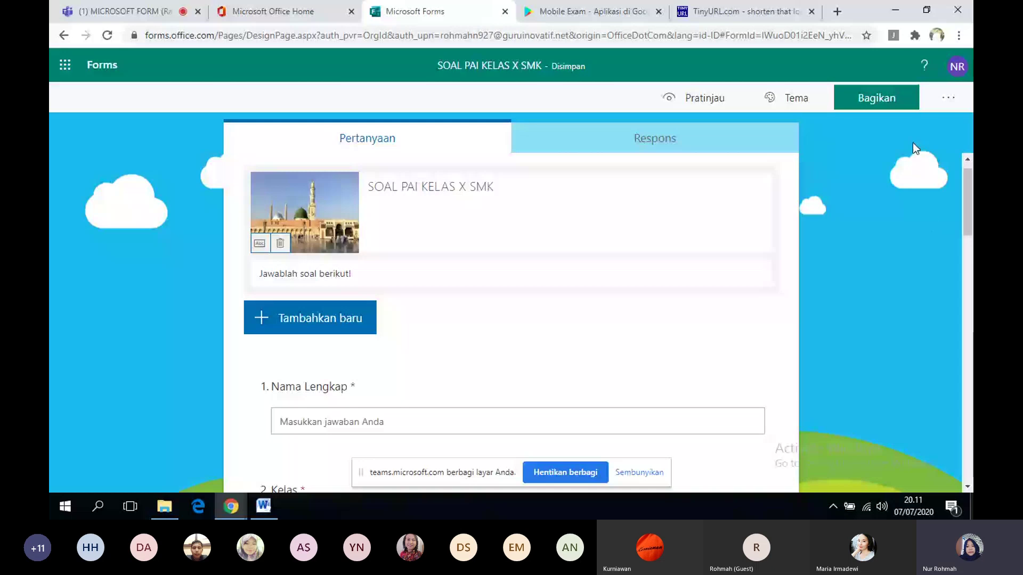
- Turn off Tampilkan hasil otomatis in the quiz settings, then bring the Teams meeting forward
click(948, 99)
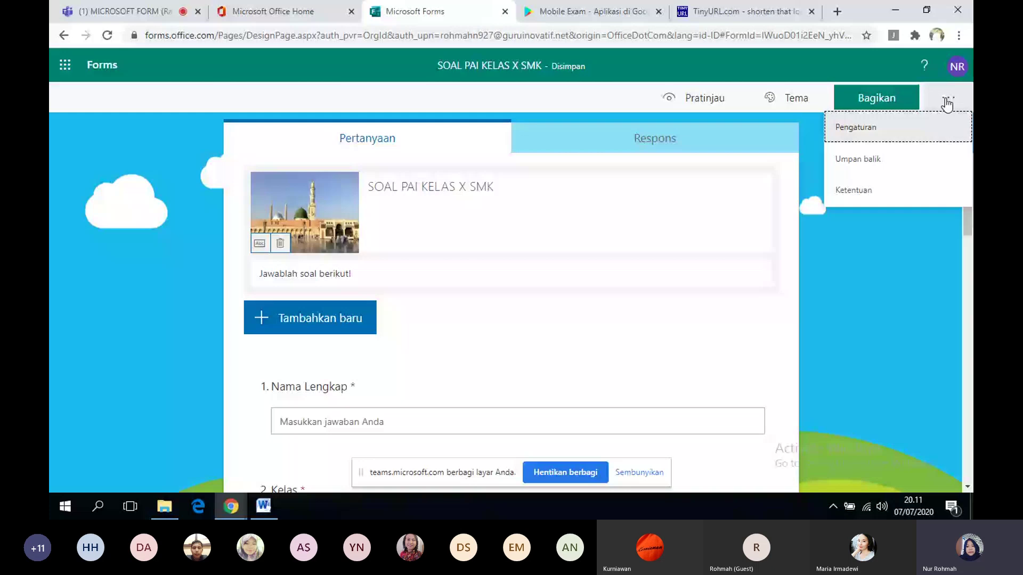
click(924, 129)
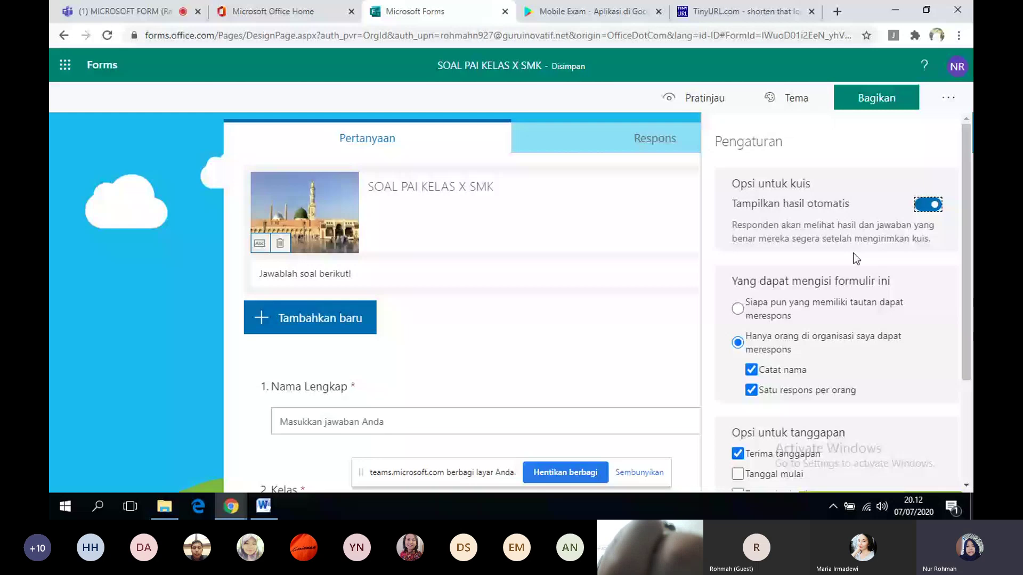
click(927, 205)
click(137, 15)
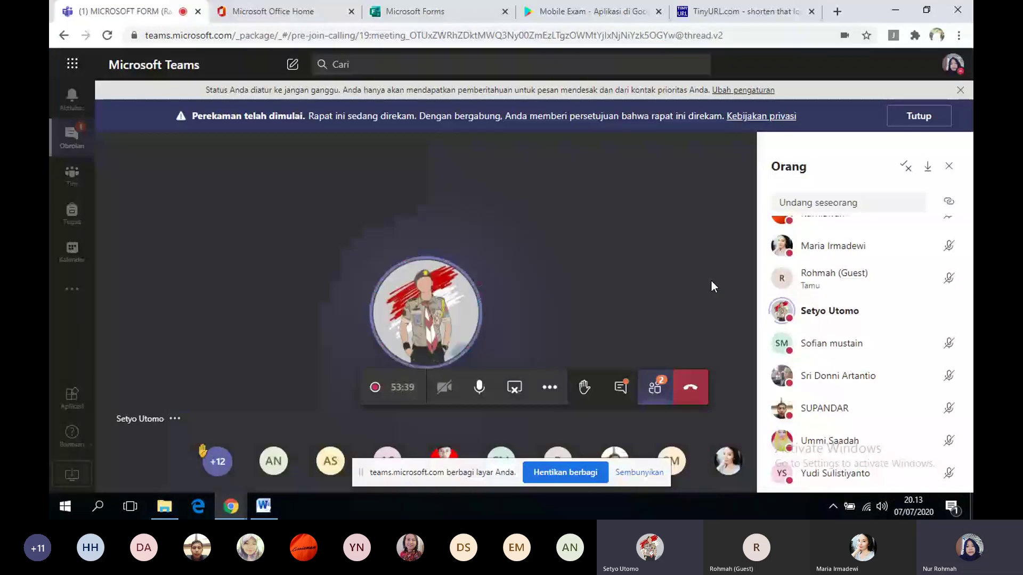
- Mute a talking participant from the Teams Orang panel twice, returning to Forms settings each time
click(949, 311)
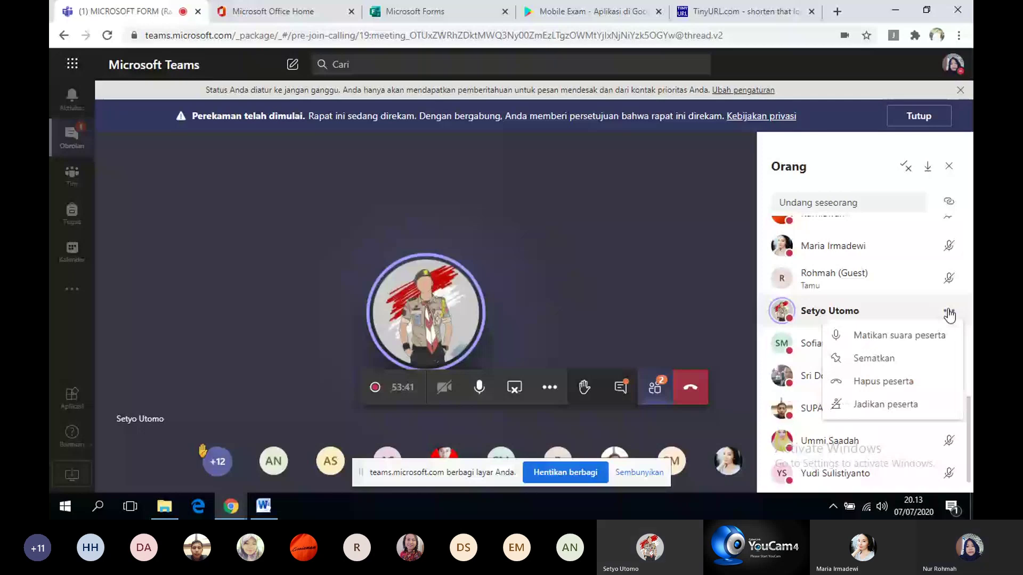
click(899, 335)
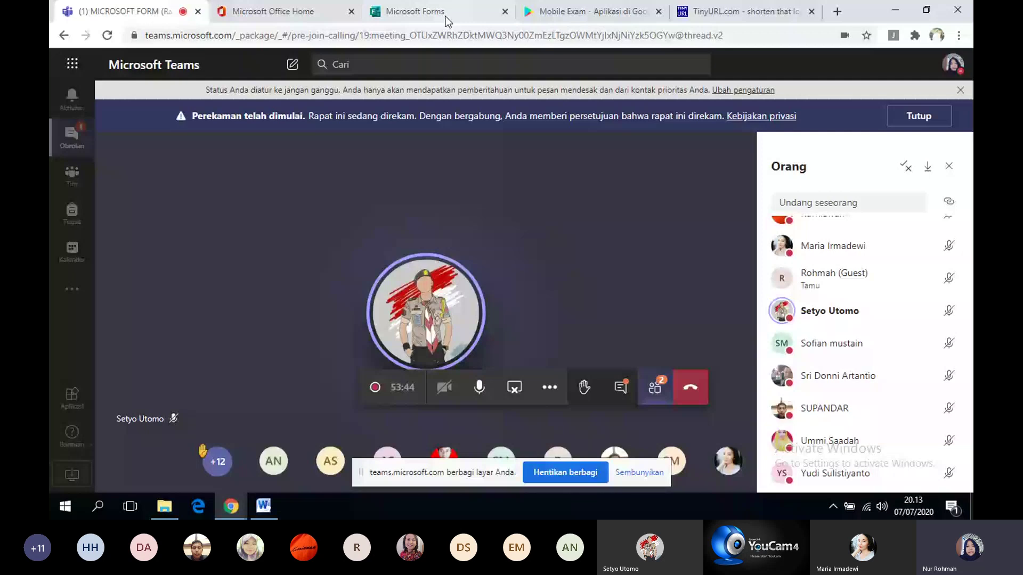
click(445, 19)
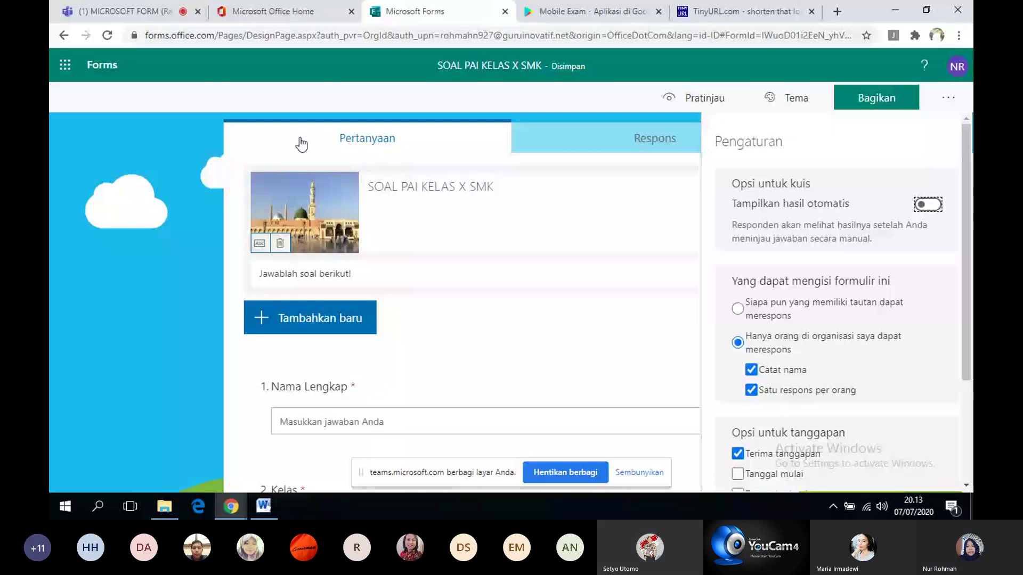
click(125, 12)
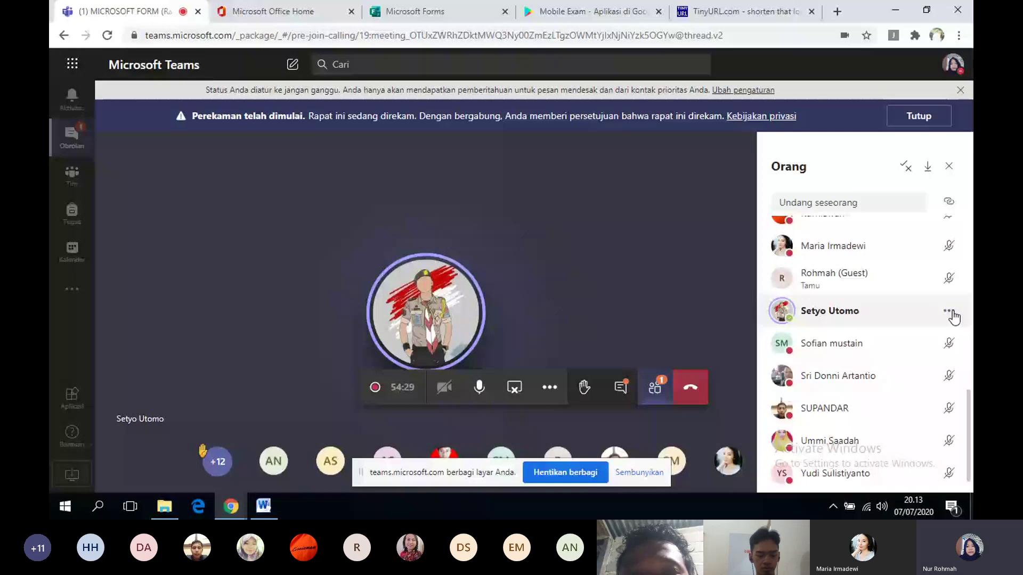
click(948, 312)
click(924, 346)
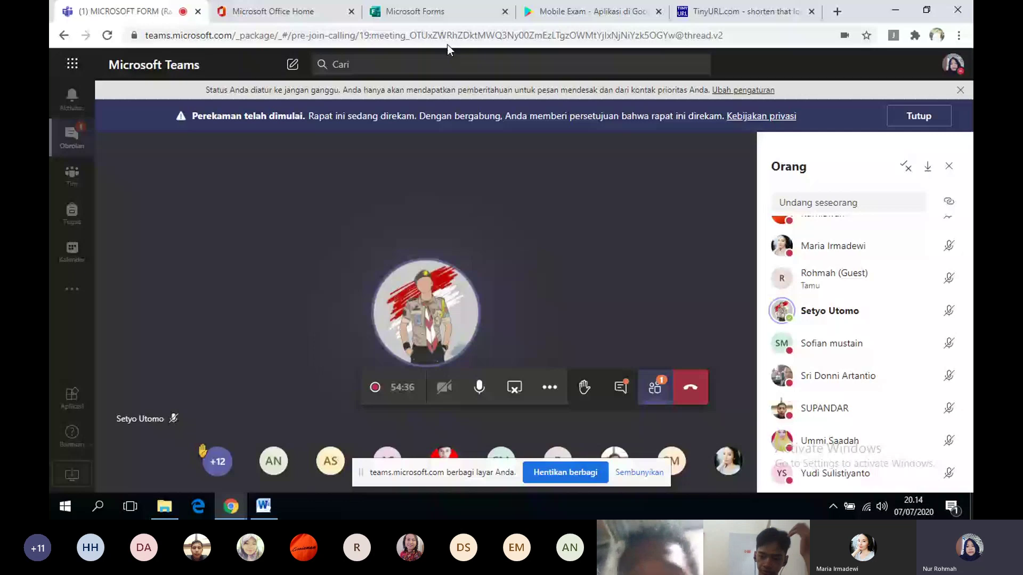
click(446, 11)
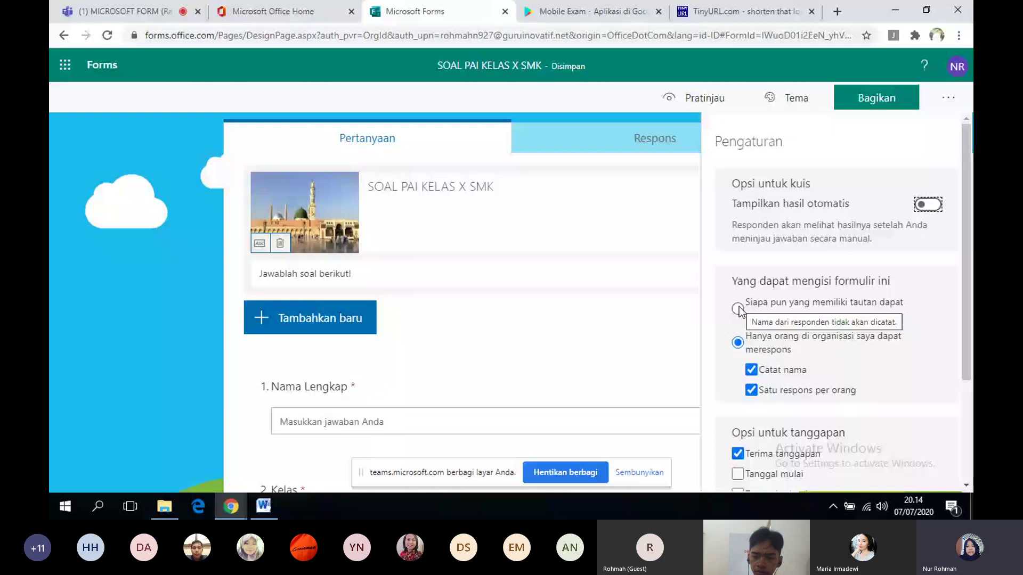
- Allow anyone with the link to respond and set responses to start 07/07/2020 at 21.00
click(738, 309)
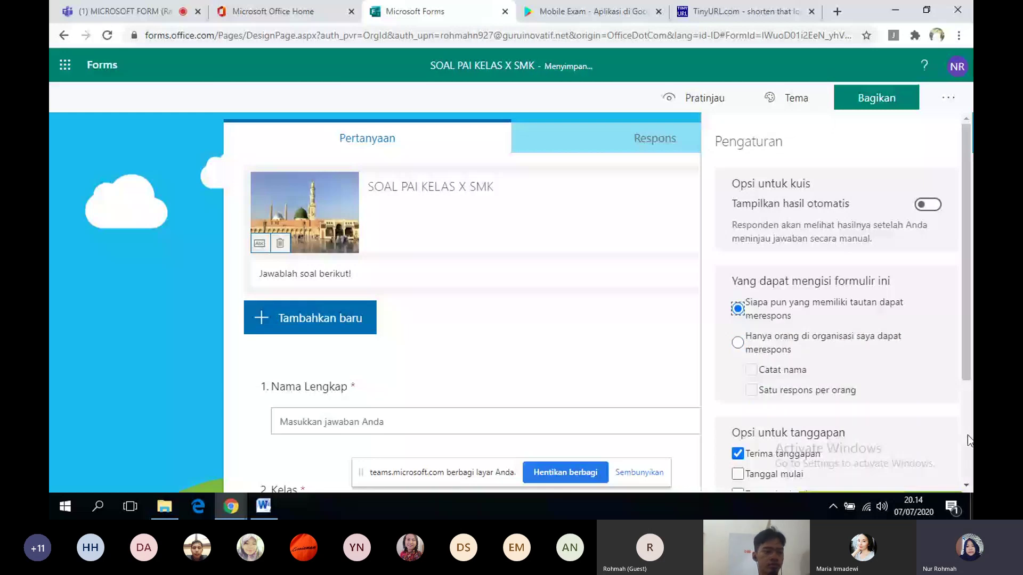
scroll(967, 463, down, 3)
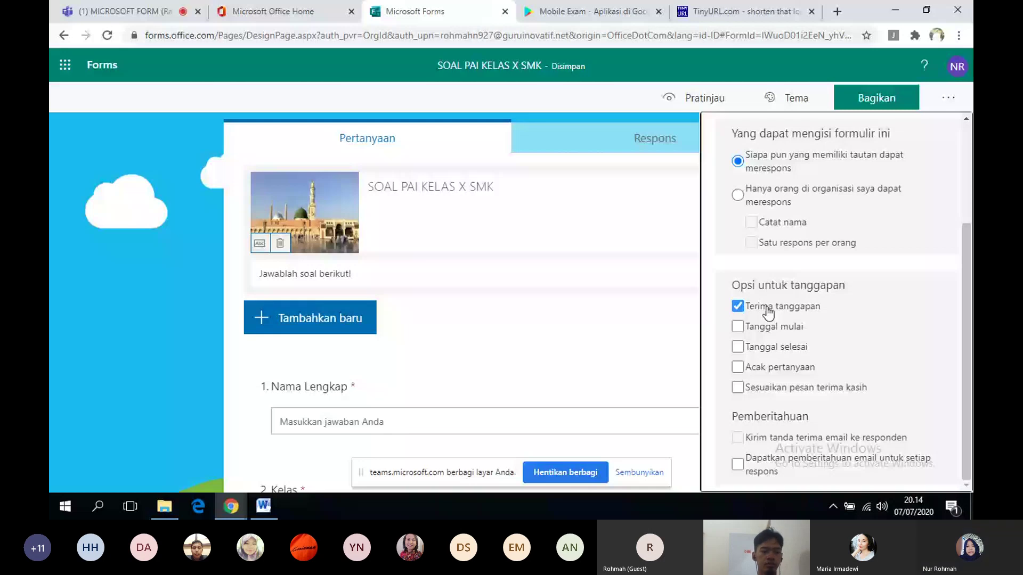
click(738, 307)
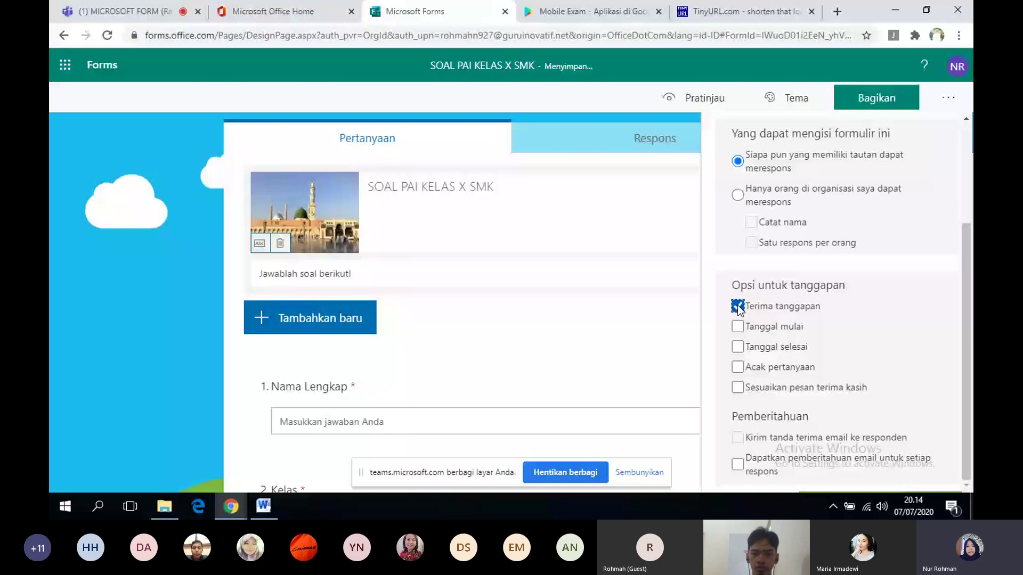
click(738, 327)
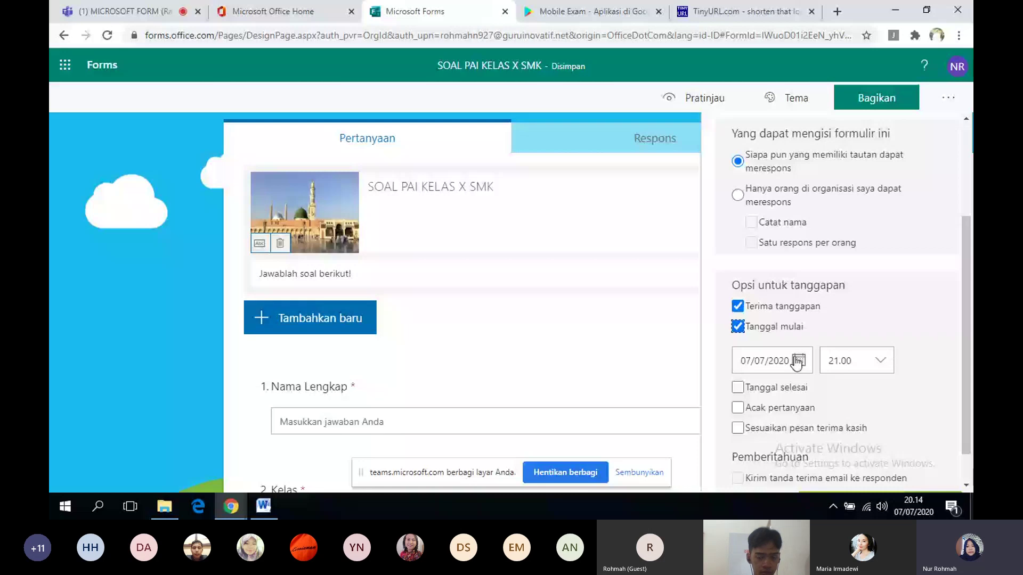
- Set the response closing date to 07/07/2020 with closing time 21.45
click(738, 387)
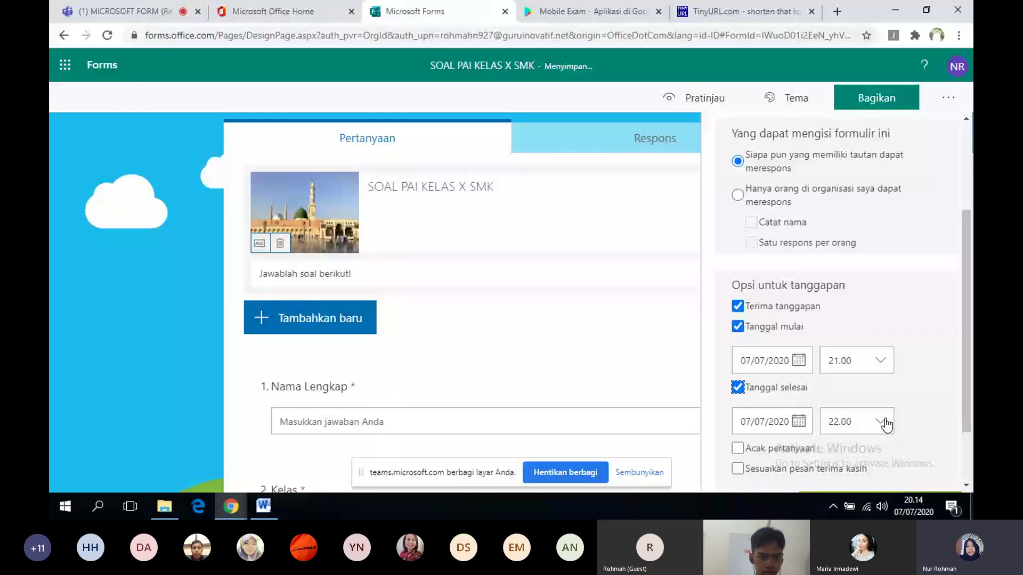
click(884, 419)
click(871, 474)
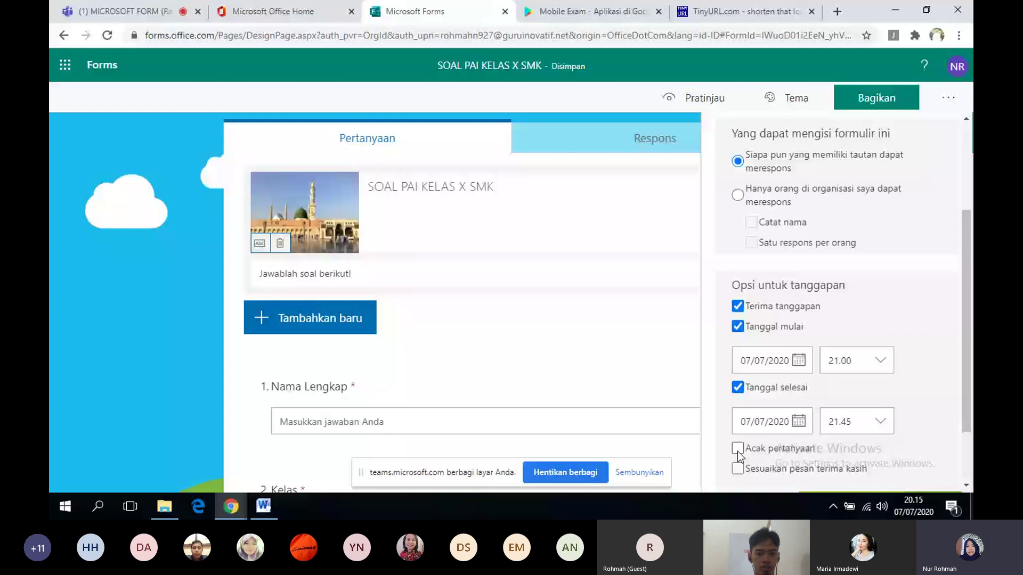
- Shuffle the questions while locking questions 1 to 2 in place
click(737, 450)
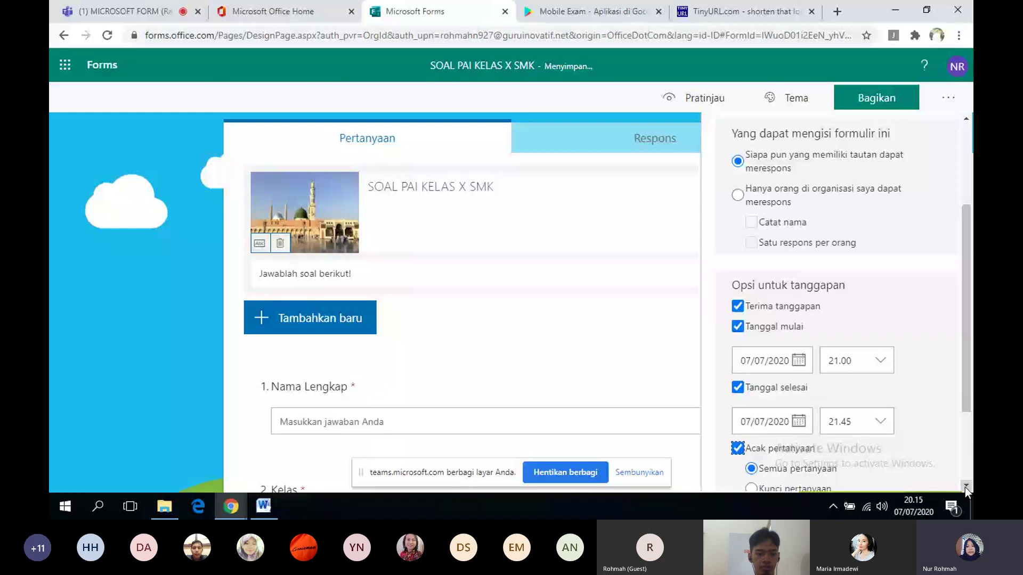
click(965, 486)
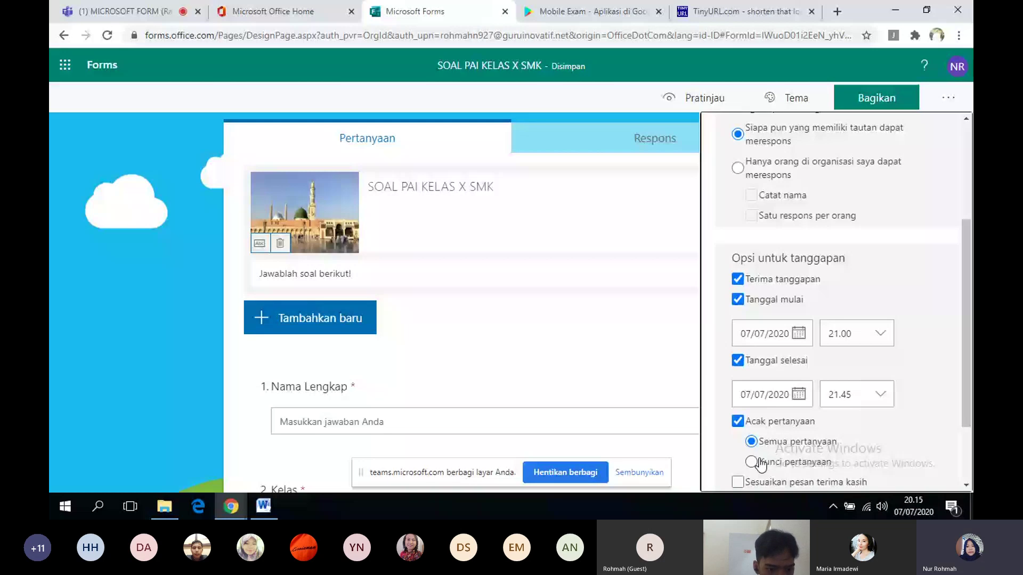
click(761, 464)
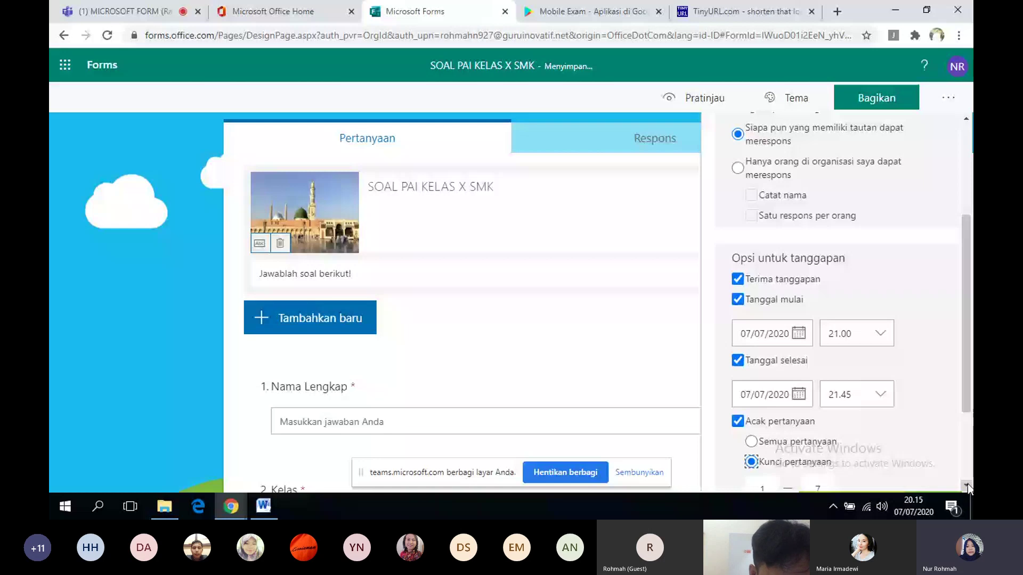
click(966, 486)
double_click(817, 463)
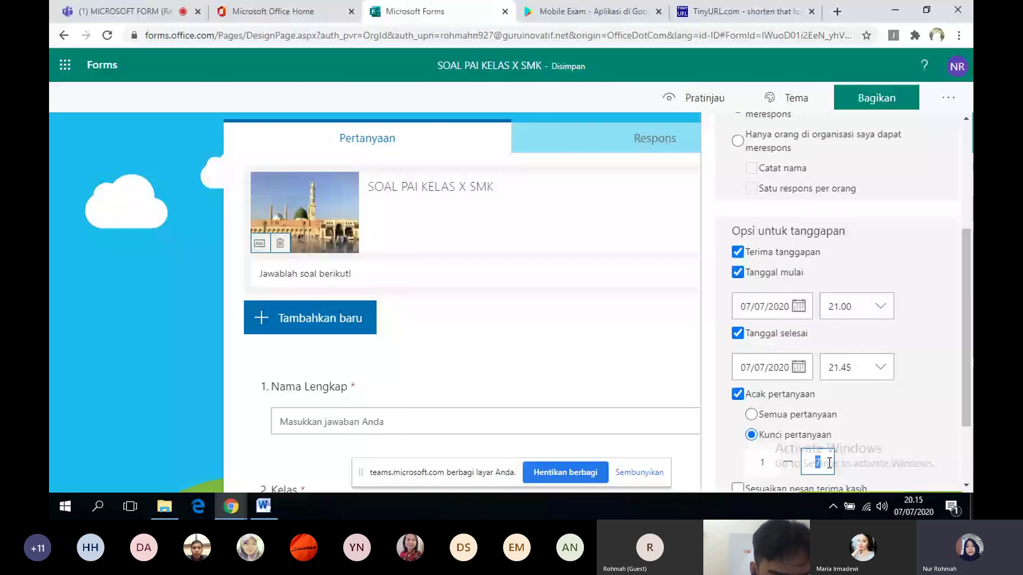
text(2)
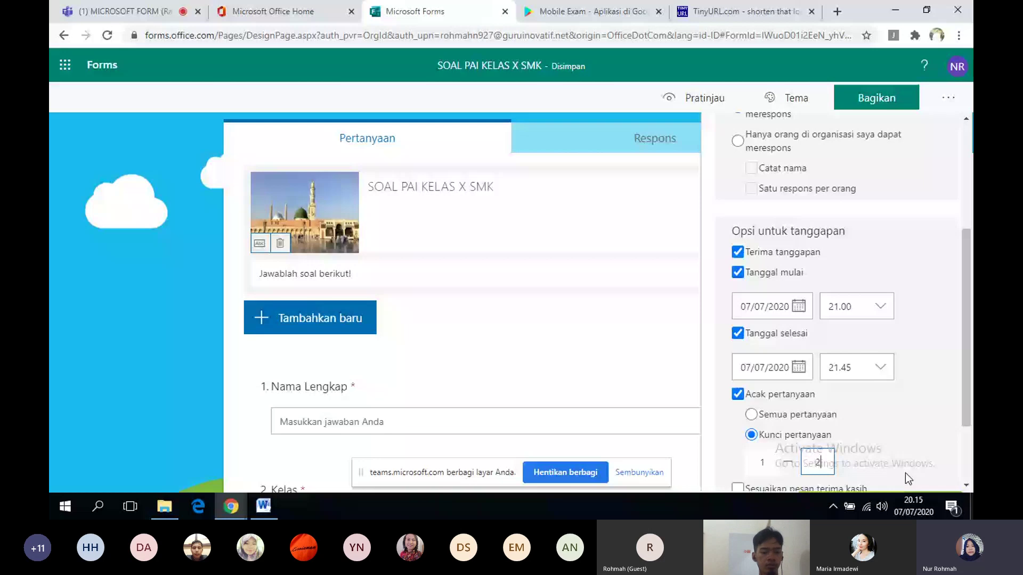
scroll(905, 473, down, 1)
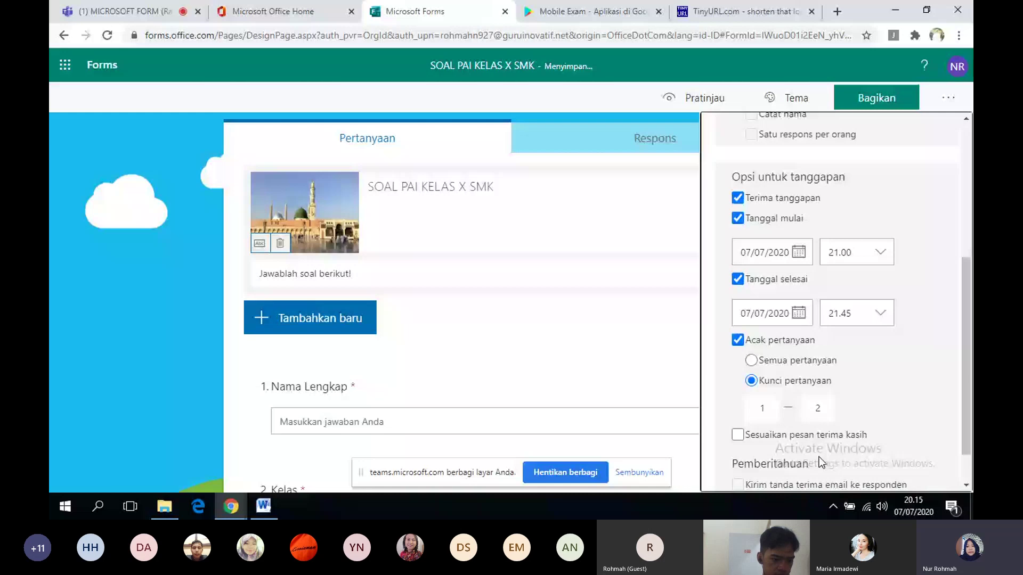
- Add the custom thank-you message 'Terimakasih telah mengerjakan, jawaban sudah saya terima'
click(777, 436)
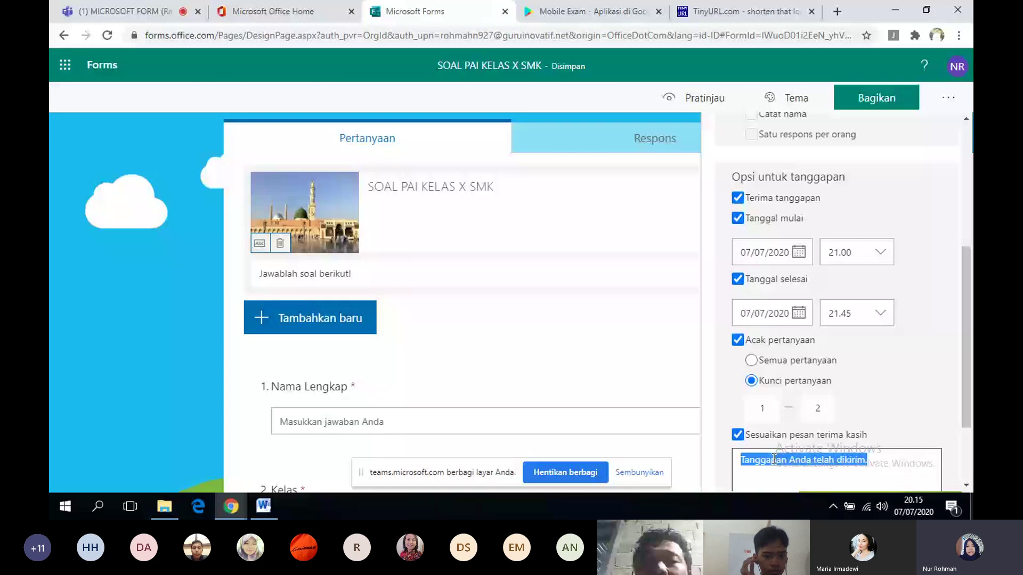
text(Terimak)
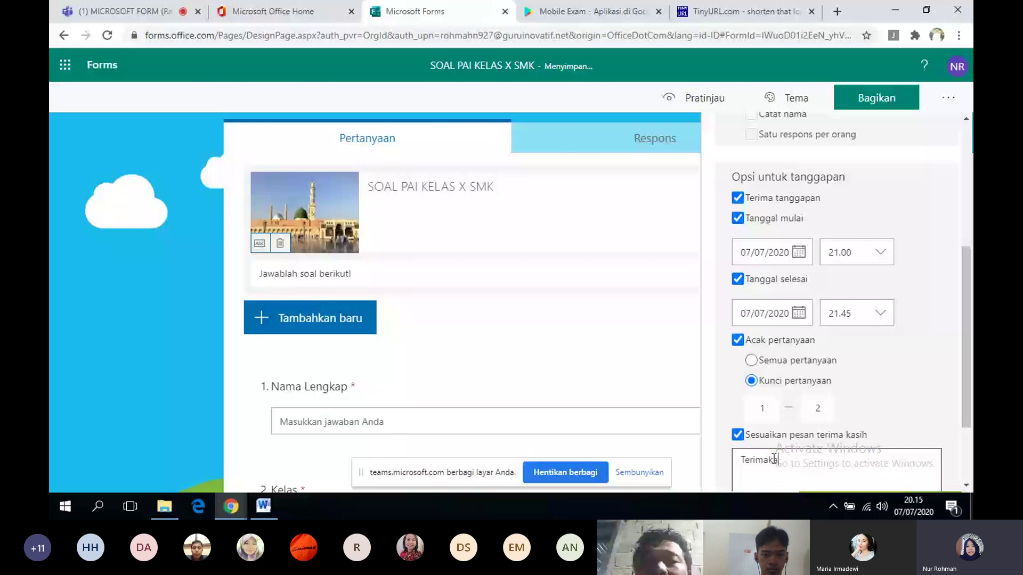
text(asih tel)
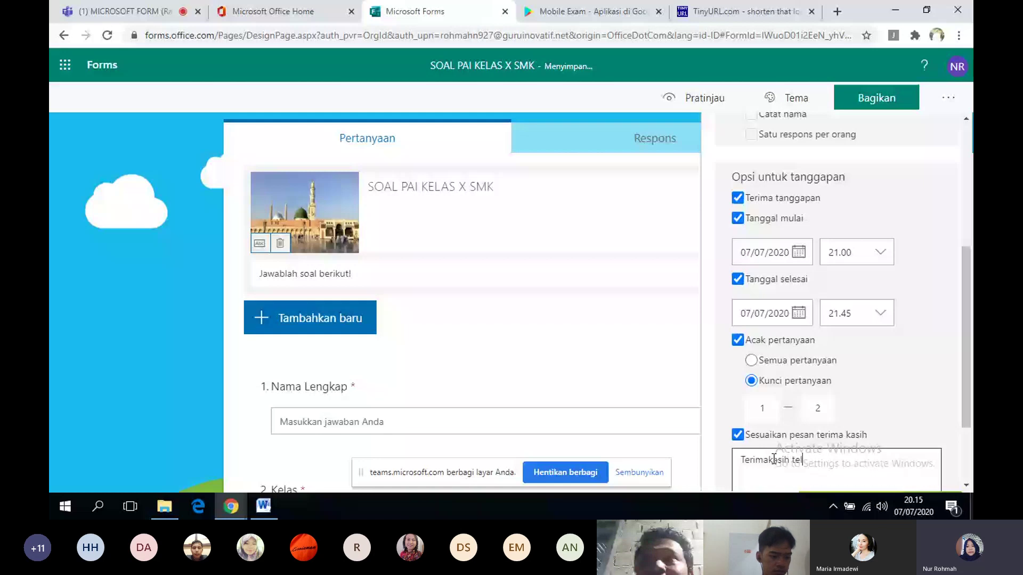
text(ah mengerjakan s)
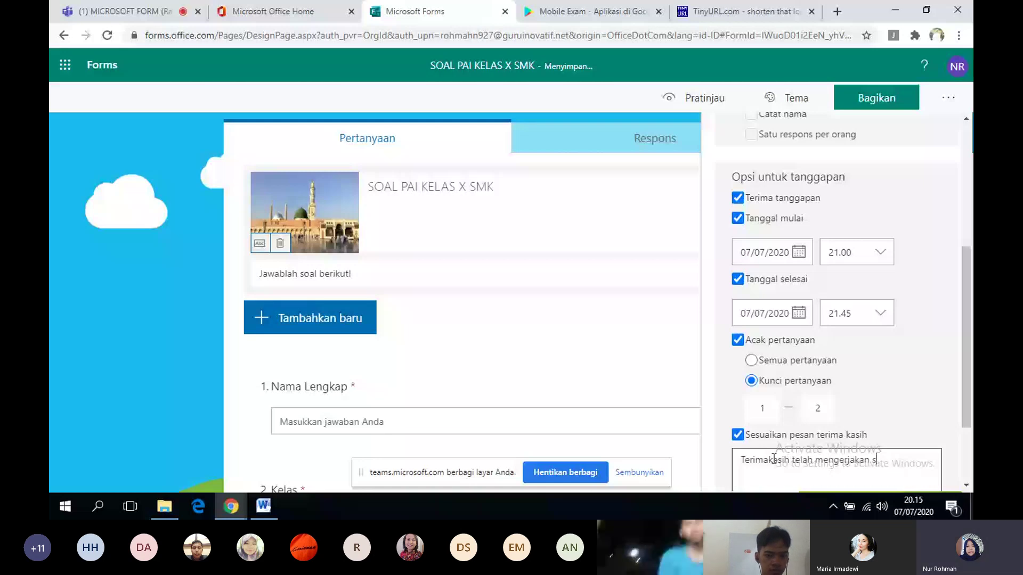
key(BackSpace)
key(BackSpace)
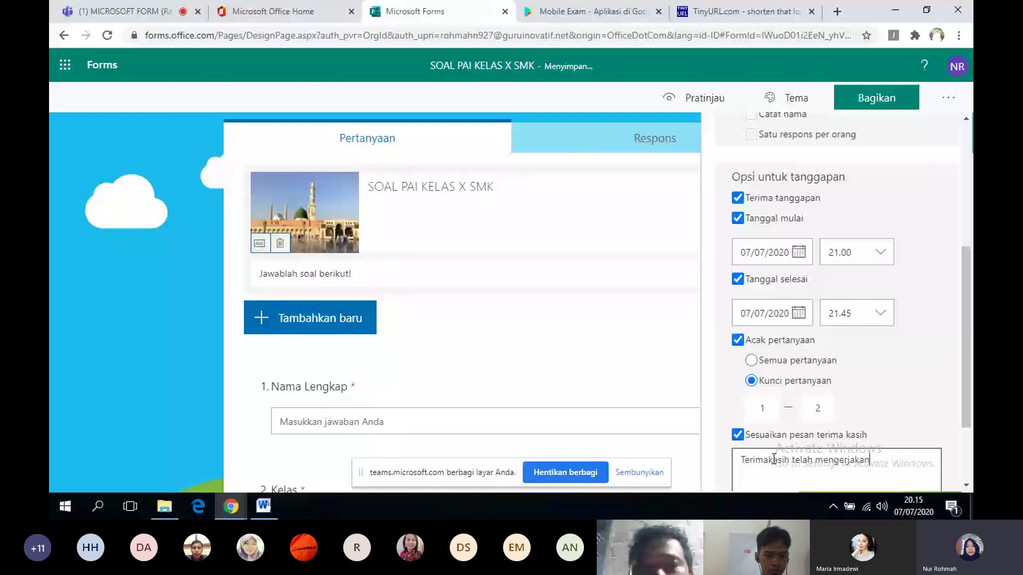
text(, jawa)
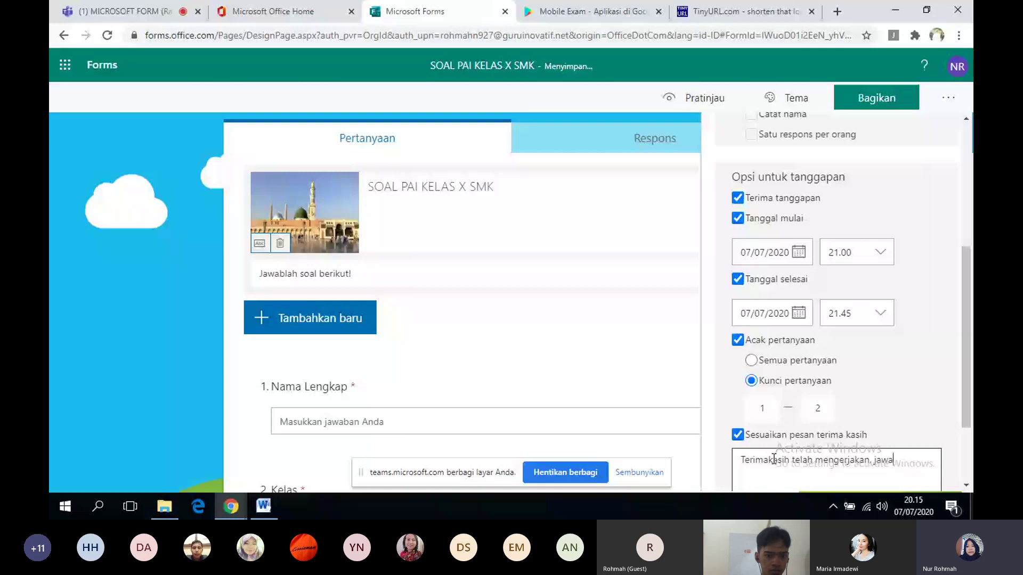
text(ban sud)
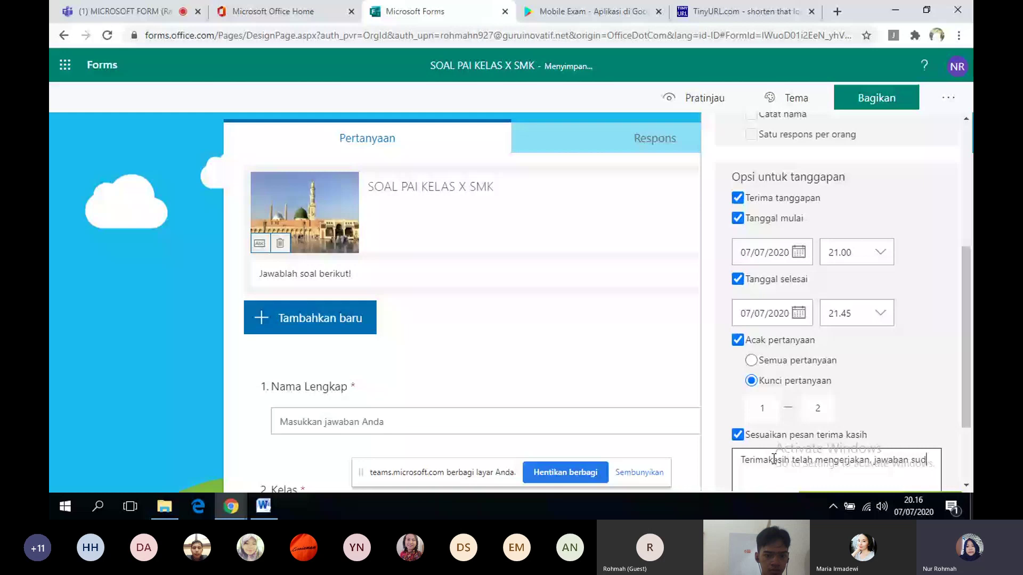
text(ah saya terima)
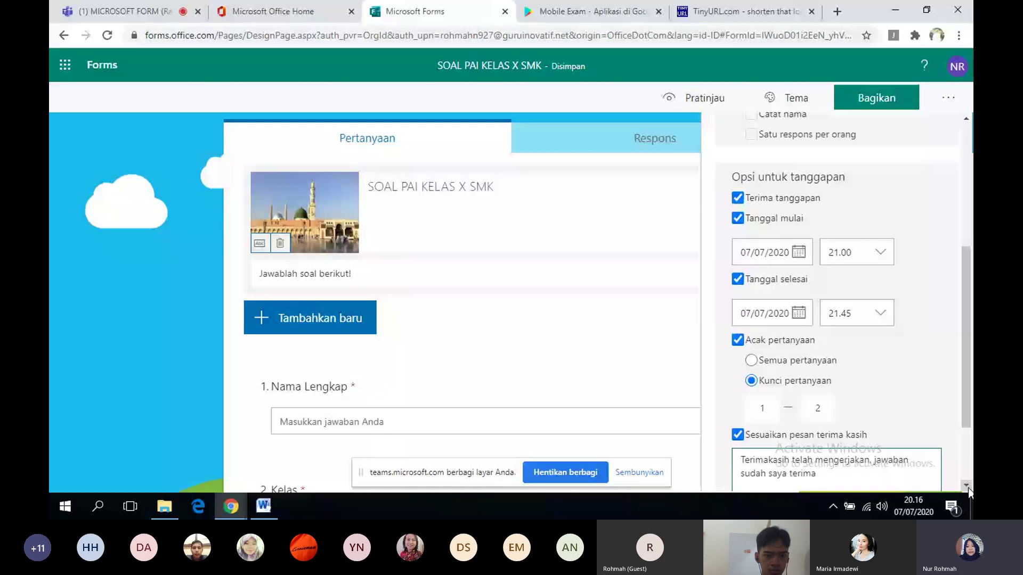
click(967, 488)
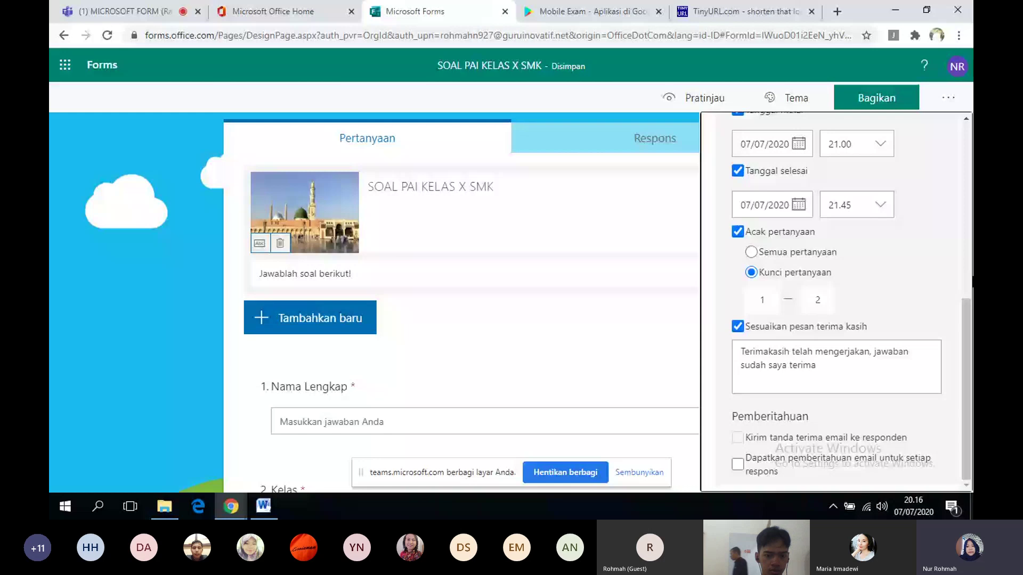
- Open the quiz preview and fill in a test full name and class x
click(969, 149)
click(721, 101)
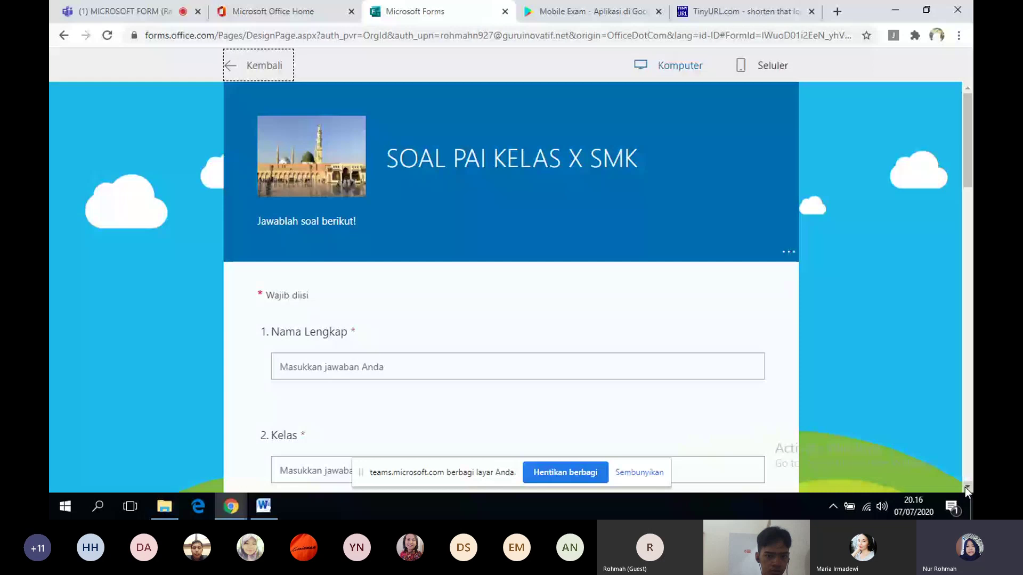
scroll(965, 488, down, 15)
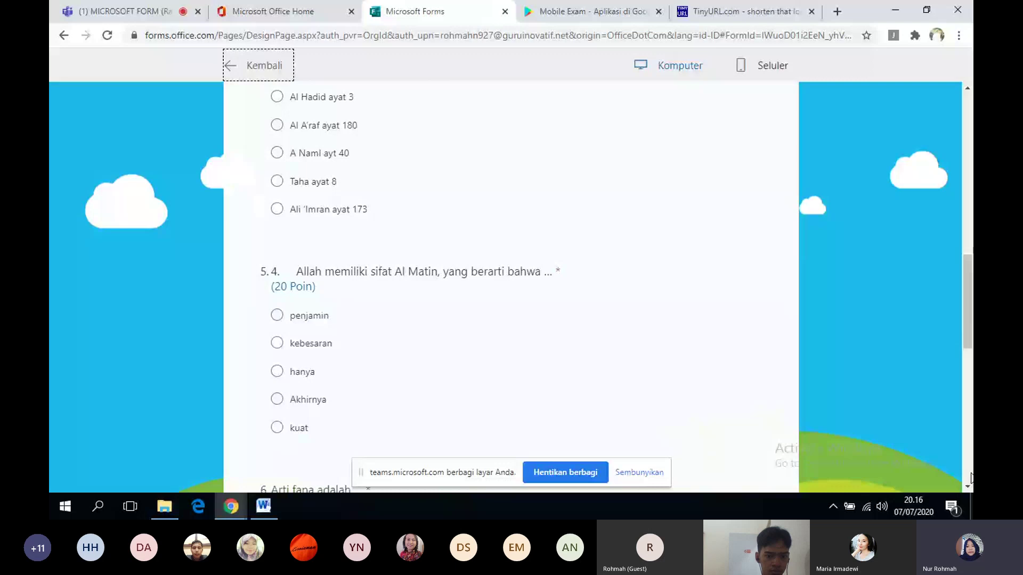
scroll(971, 478, down, 10)
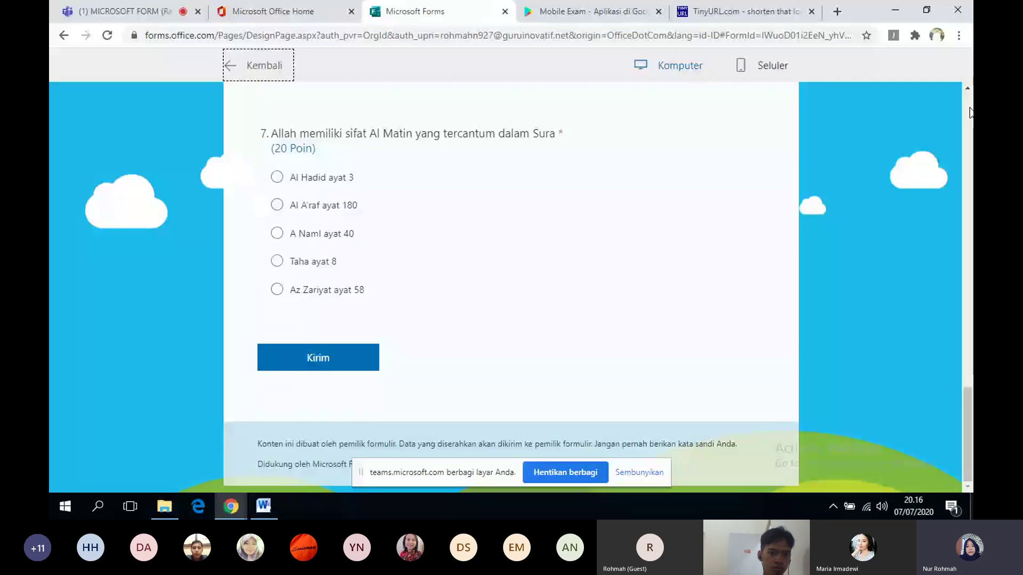
drag(970, 469, 971, 112)
click(435, 362)
text(naswa)
click(276, 470)
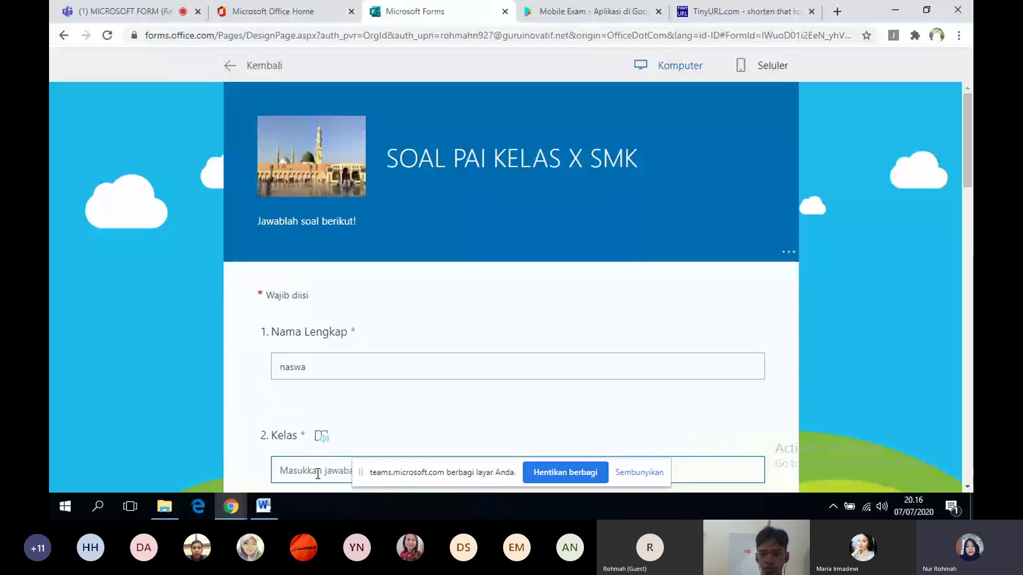
text(x)
- Answer questions 3–7: penjamin, Al Hadid ayat 3, penjamin, selalu, Al Hadid ayat 3
scroll(967, 488, down, 2)
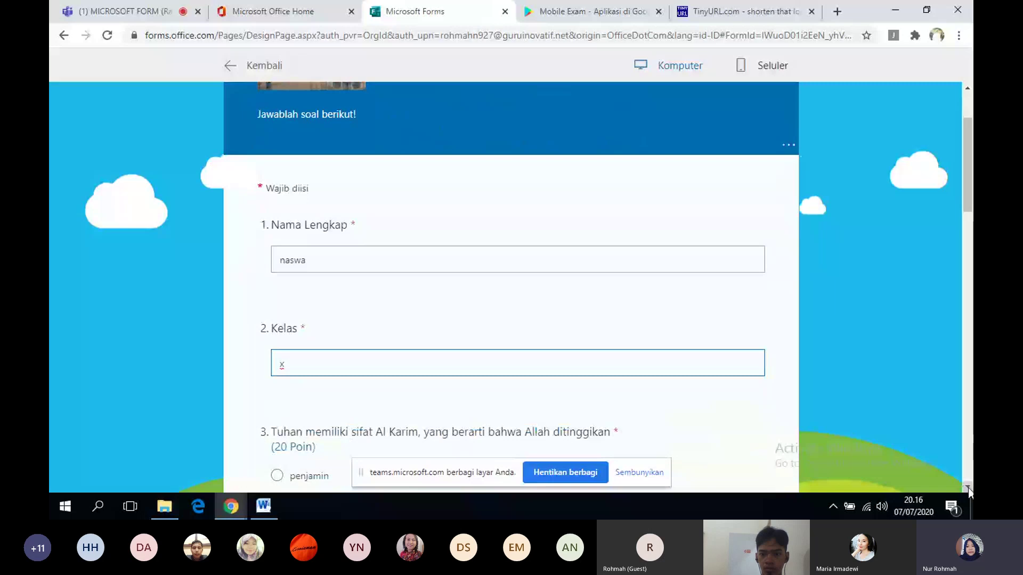
scroll(967, 488, down, 2)
scroll(968, 488, down, 3)
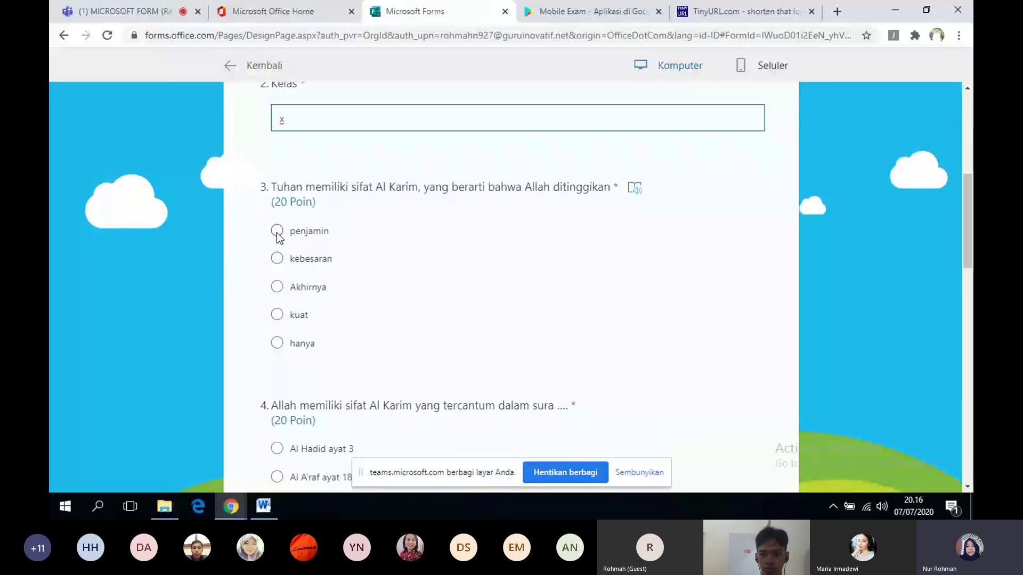
click(277, 230)
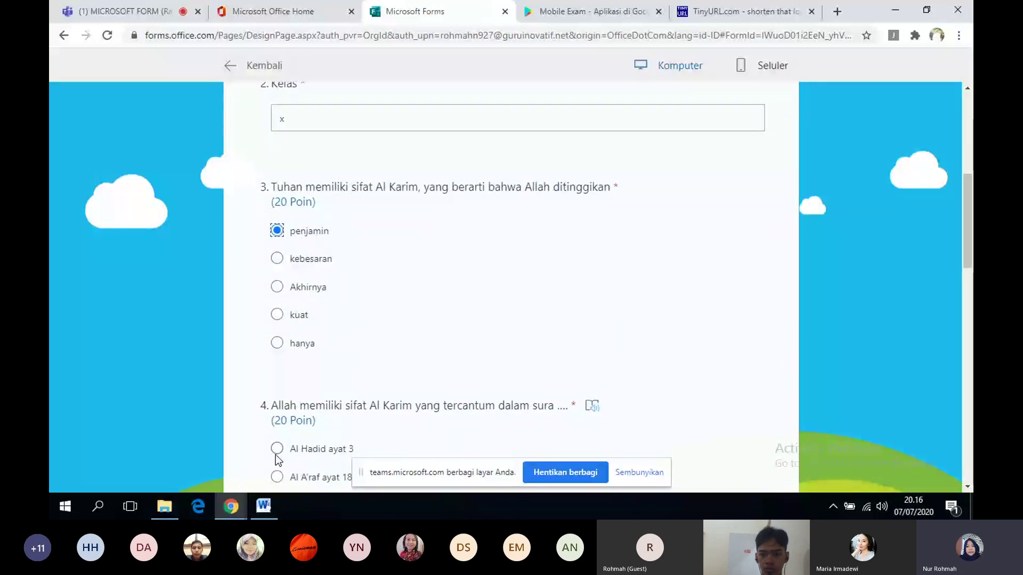
click(276, 454)
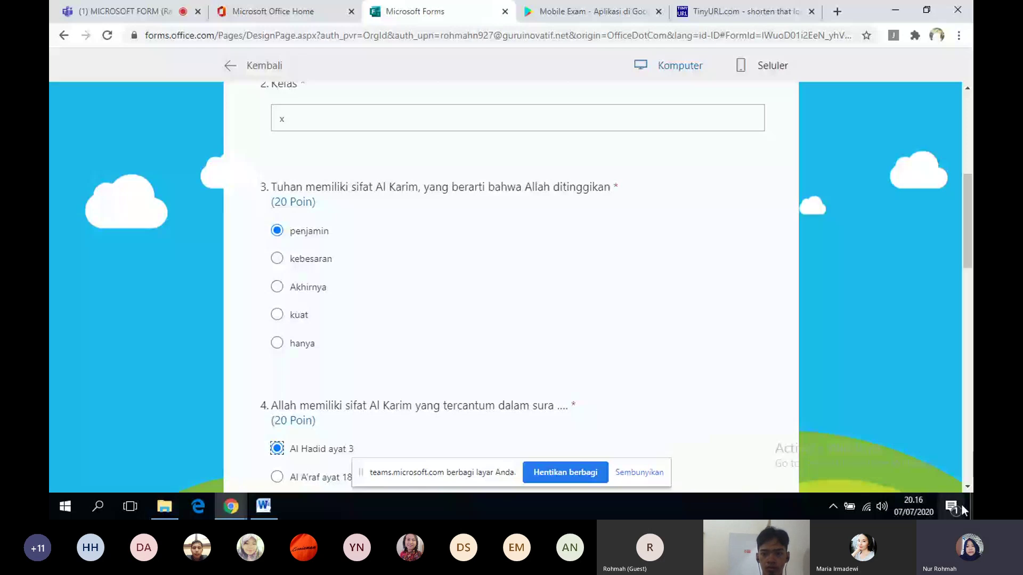
scroll(964, 488, down, 5)
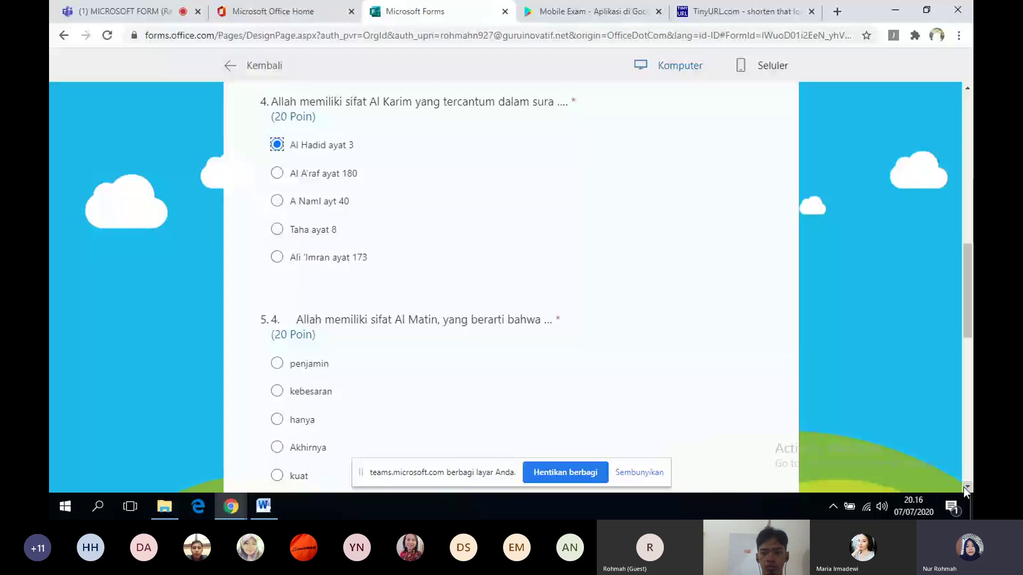
click(277, 363)
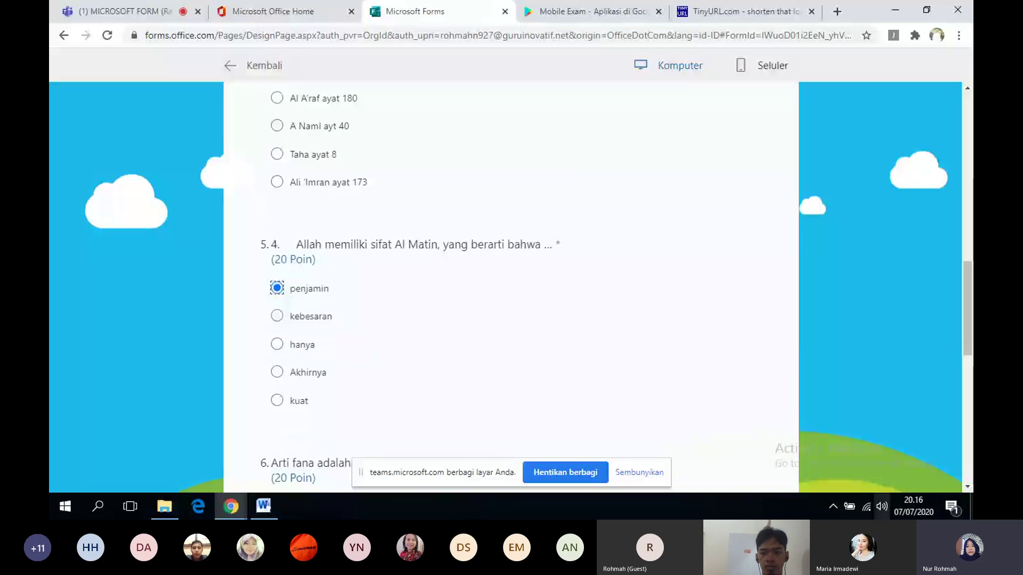
scroll(276, 237, down, 4)
click(276, 236)
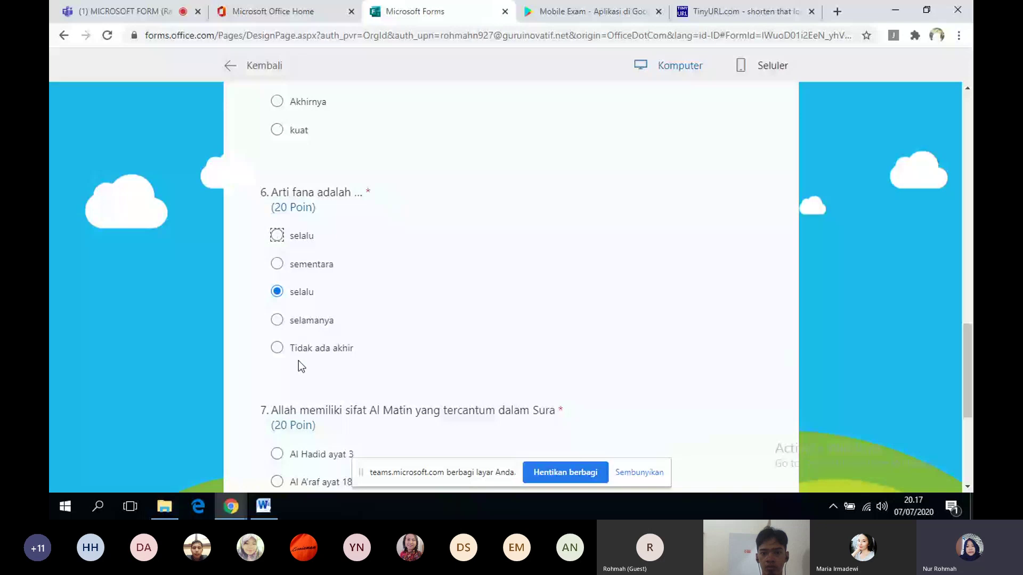
click(277, 454)
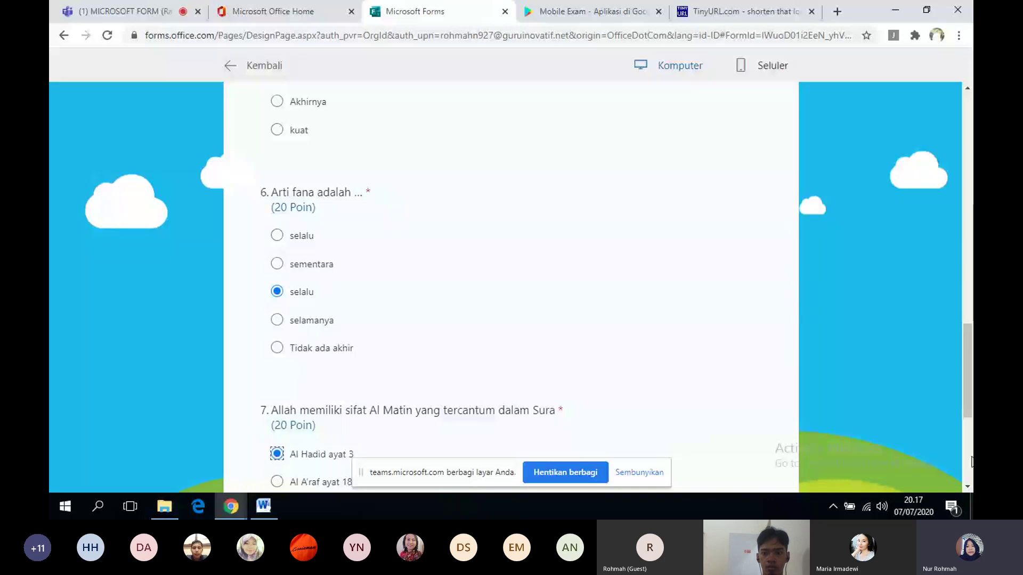
- Submit the test response, refused with 'Formulir belum dimulai', then return to the Teams meeting
click(969, 467)
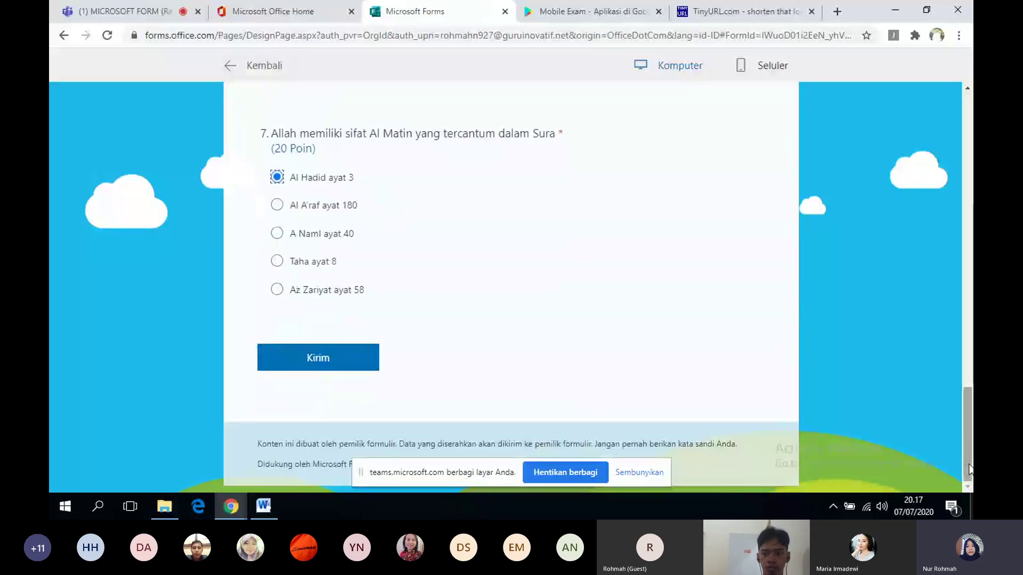
click(369, 353)
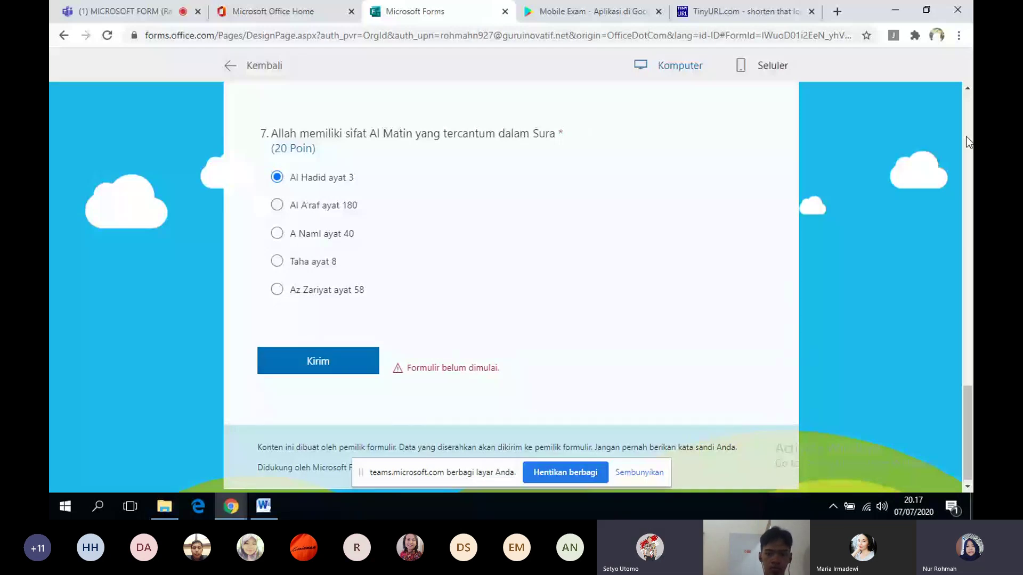
scroll(968, 143, up, 4)
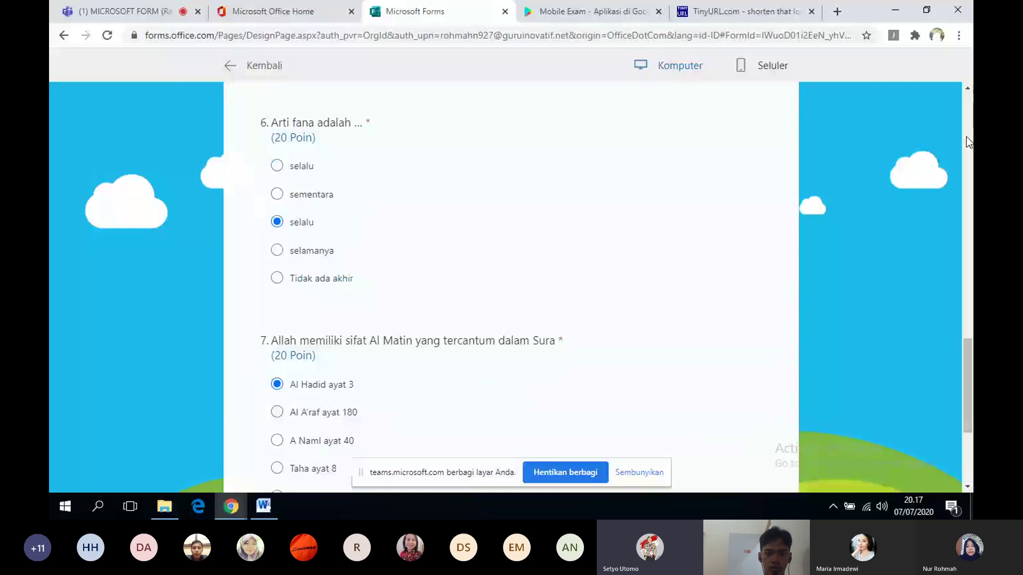
scroll(969, 142, up, 10)
click(166, 14)
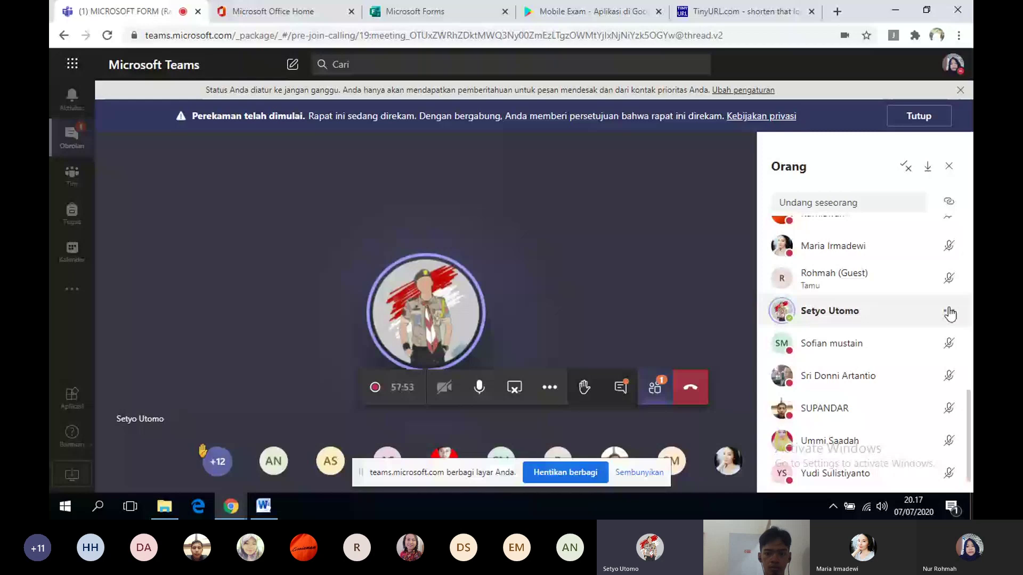
- Mute another participant through their more-options menu in the Orang panel
click(949, 313)
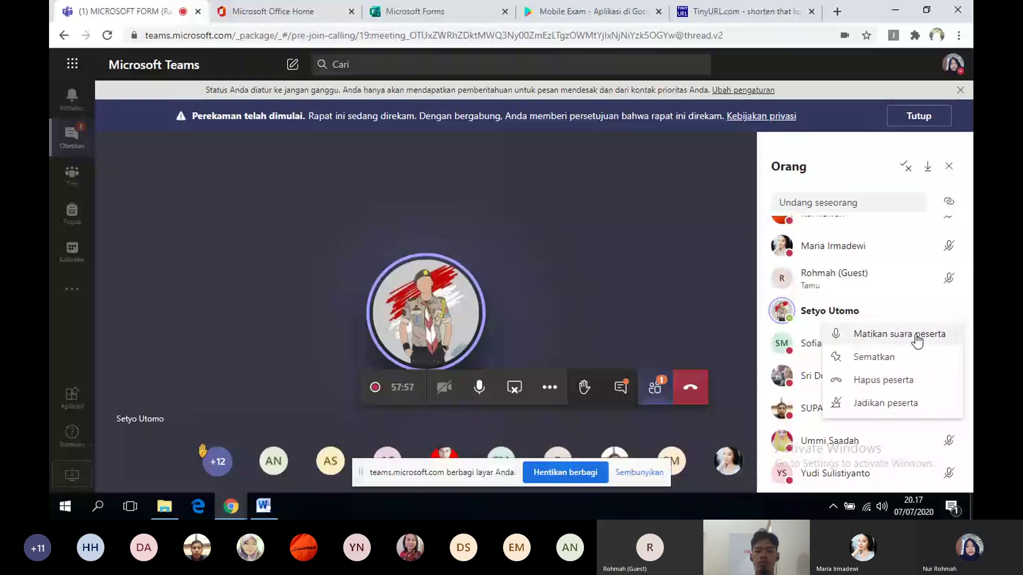
click(915, 334)
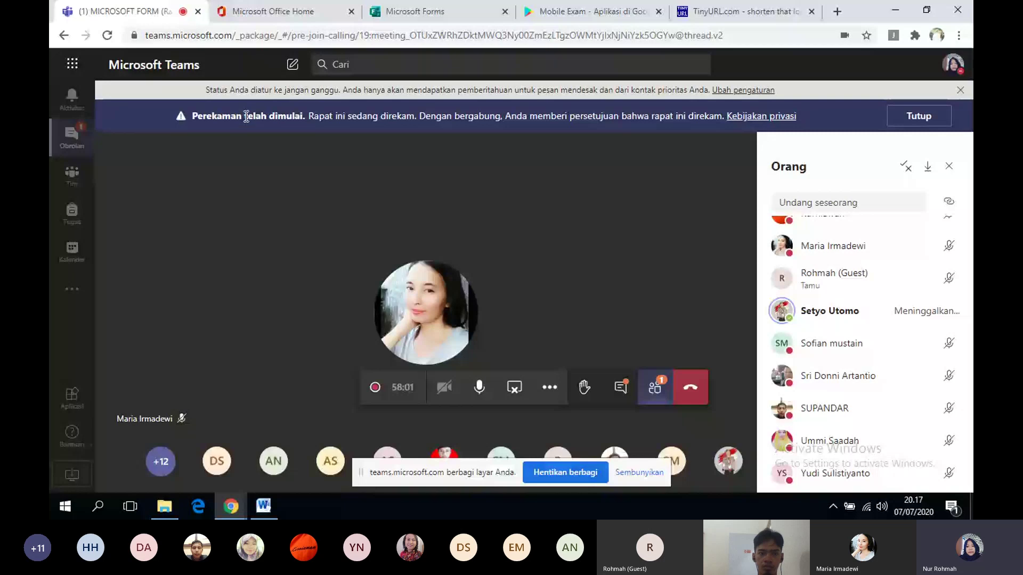
- Return to the Forms preview, scroll through the filled-in answers, and go back to the top
click(415, 11)
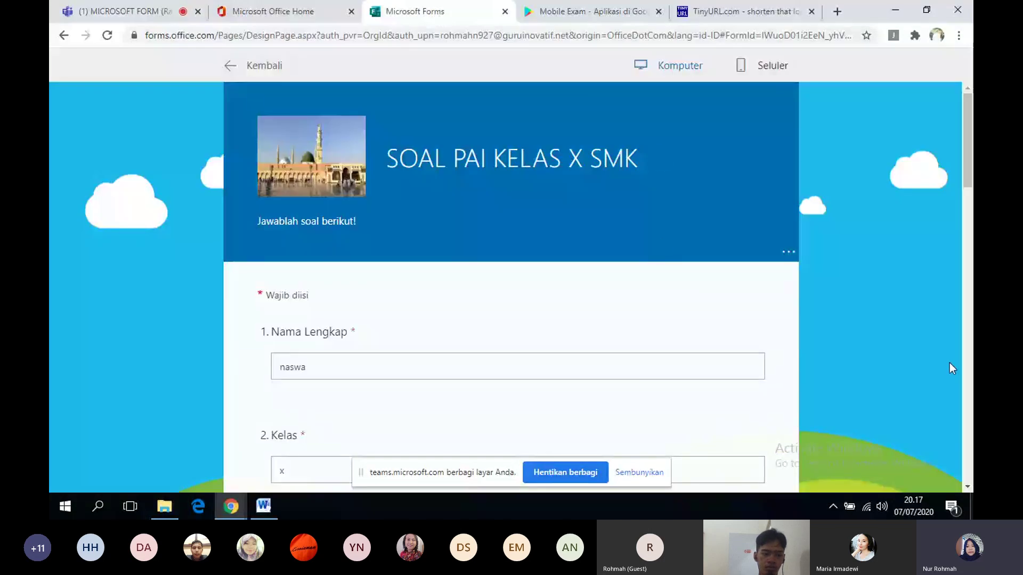
scroll(953, 399, down, 5)
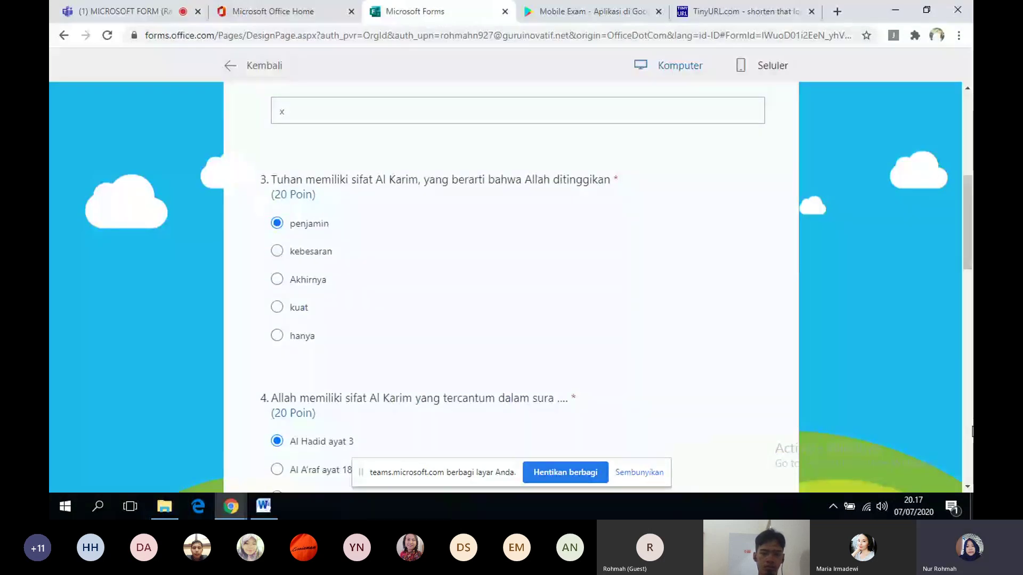
scroll(971, 432, down, 5)
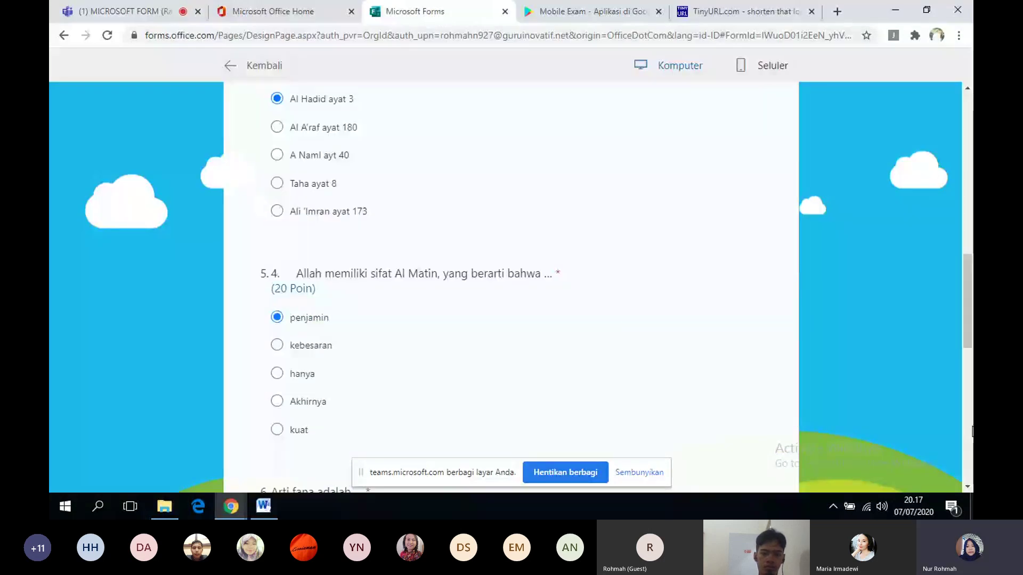
click(968, 132)
click(968, 132)
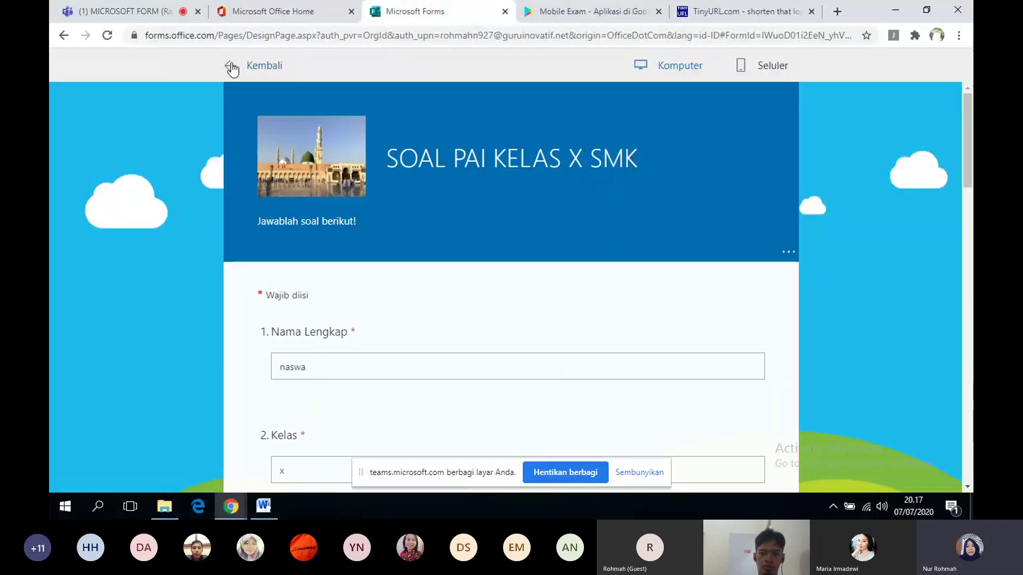
- Leave the preview, reopen Pengaturan, and change the response start time to 20.00
click(232, 66)
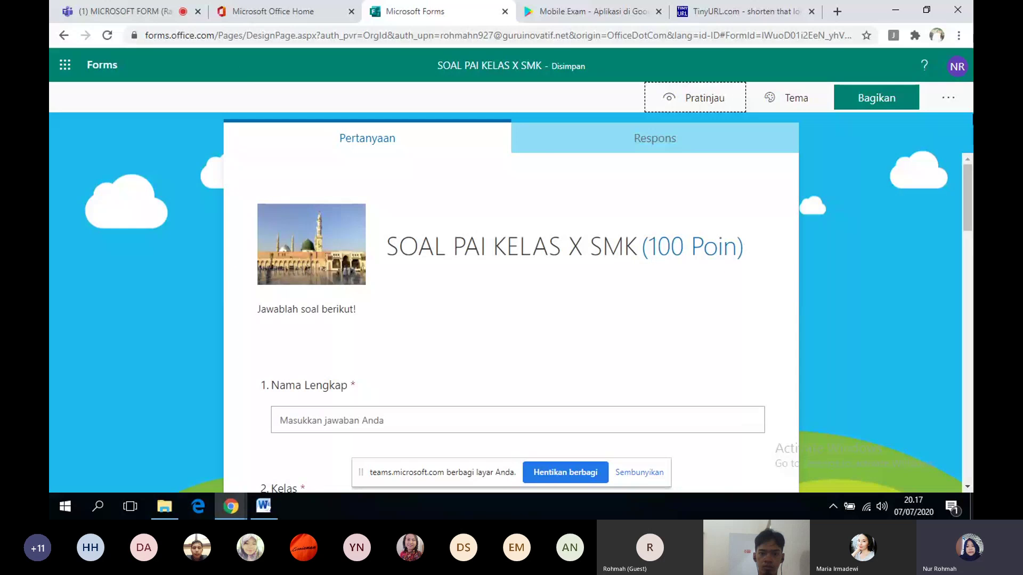
click(947, 102)
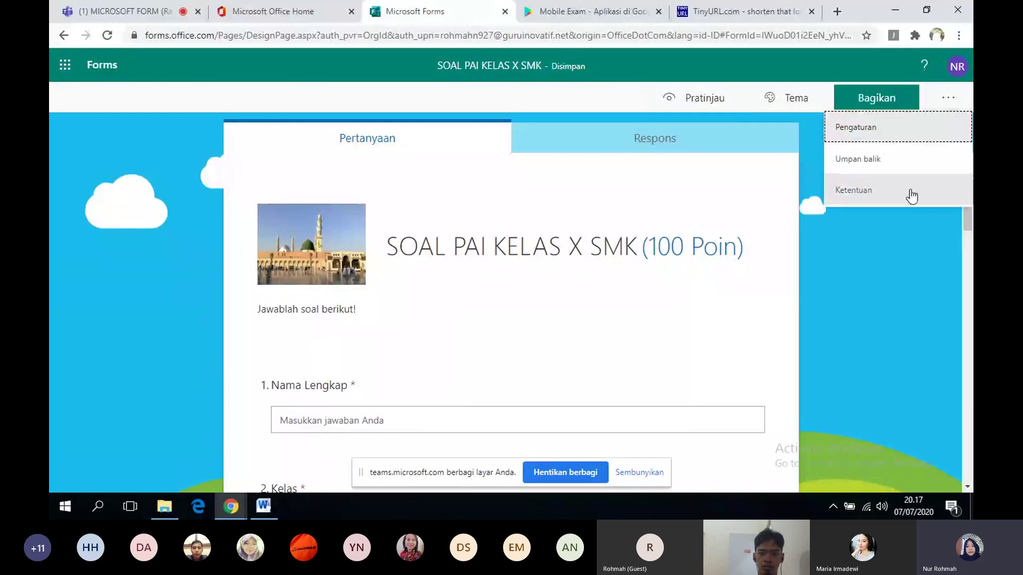
click(890, 138)
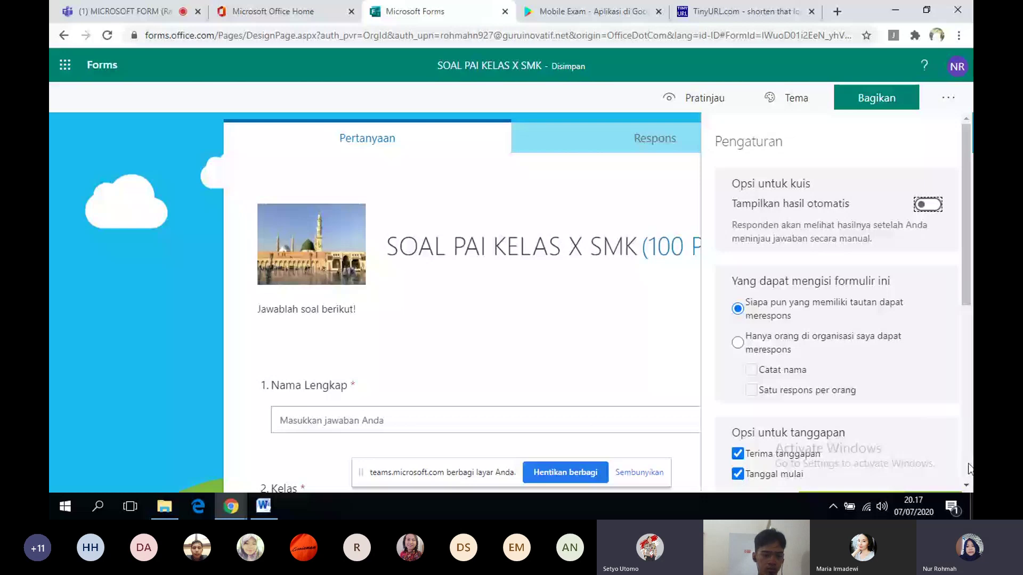
scroll(967, 487, down, 5)
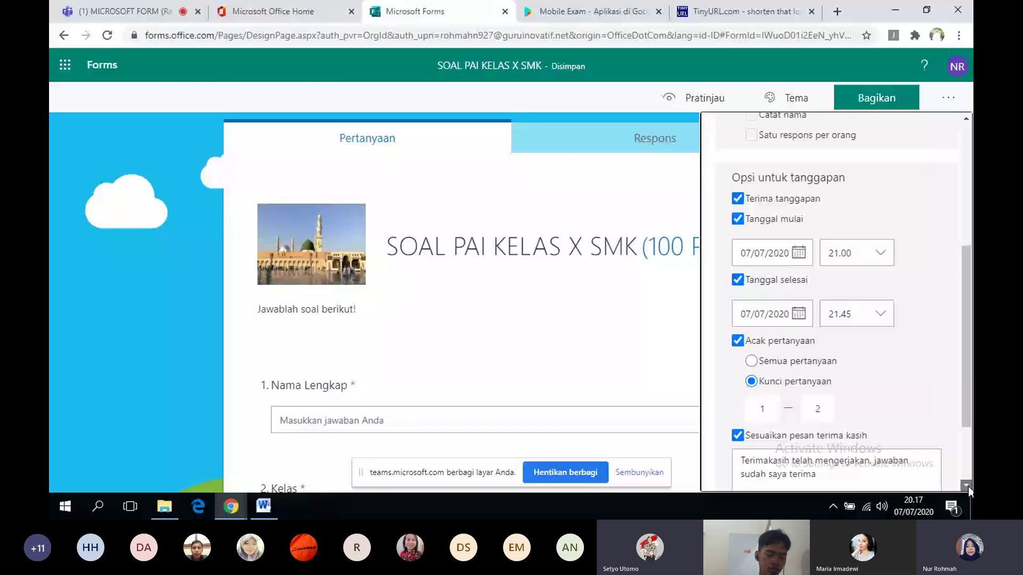
scroll(967, 487, down, 2)
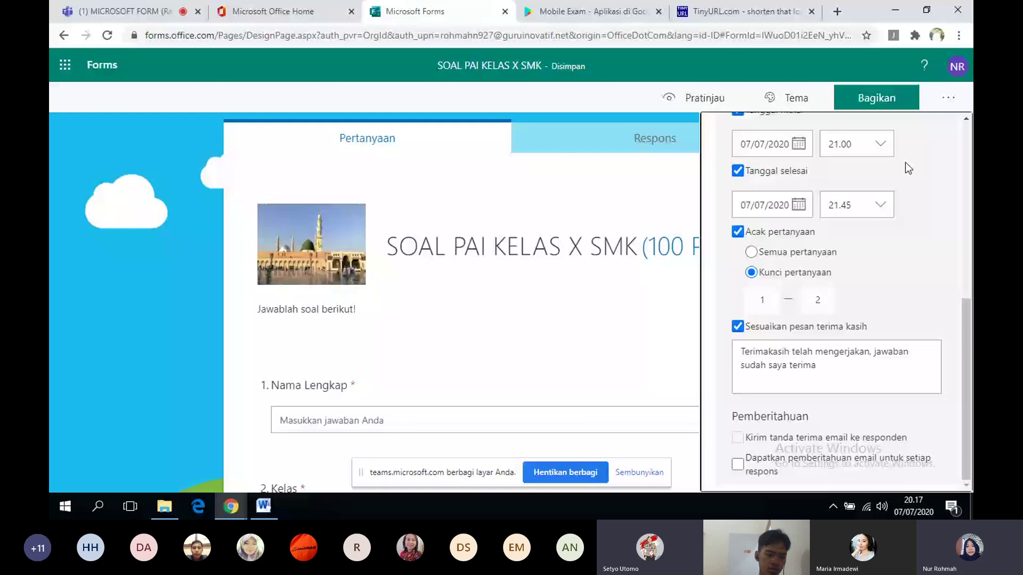
click(879, 145)
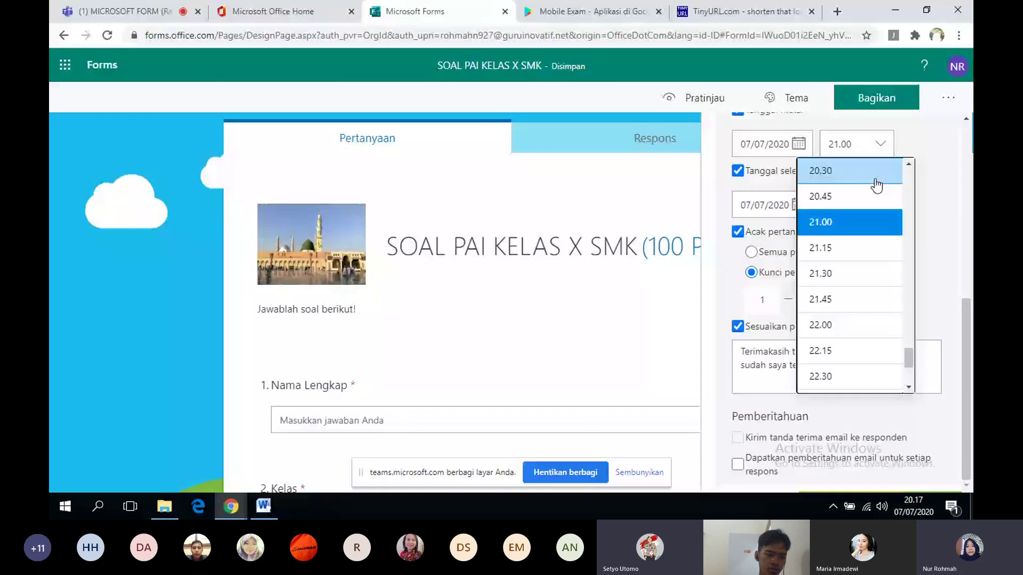
click(908, 166)
click(831, 171)
- Close settings, open the quiz preview, then mute another participant in the Teams meeting
click(723, 95)
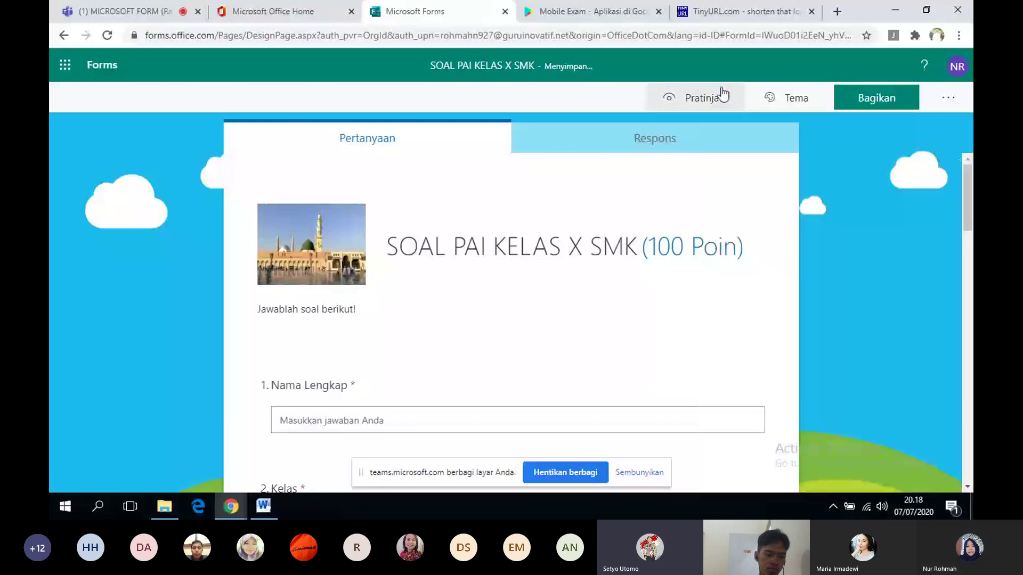
click(723, 95)
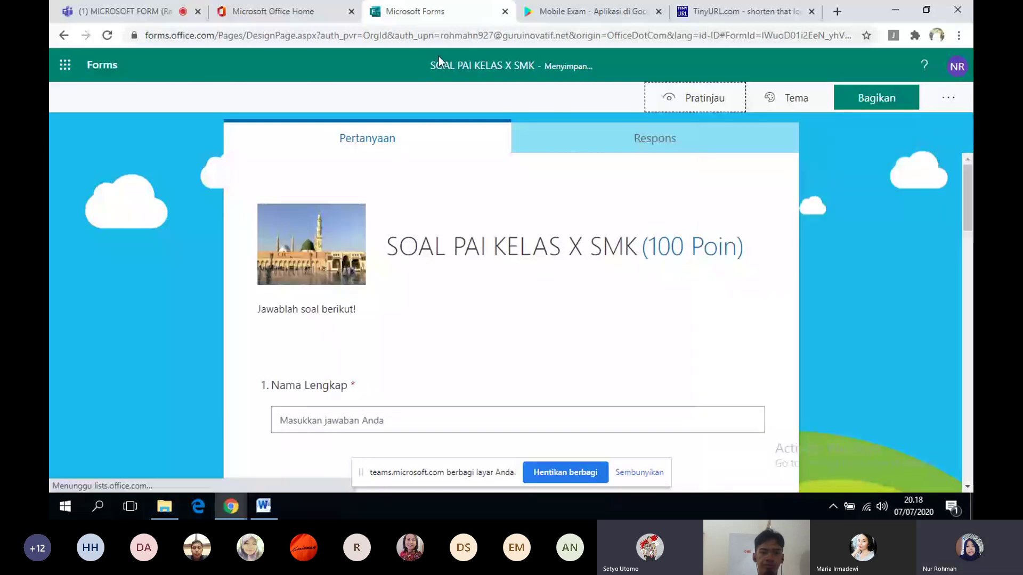
click(155, 13)
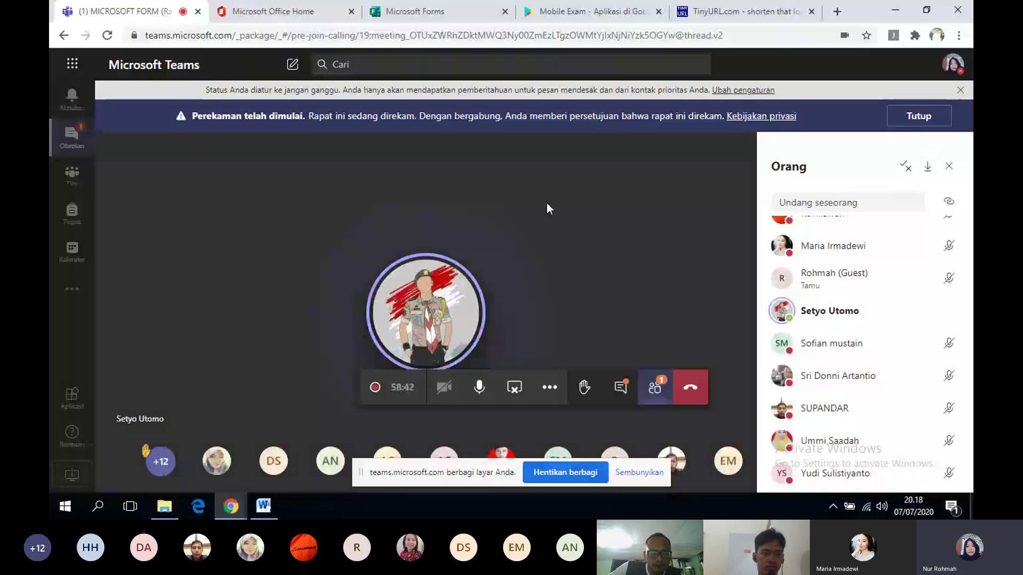
click(691, 387)
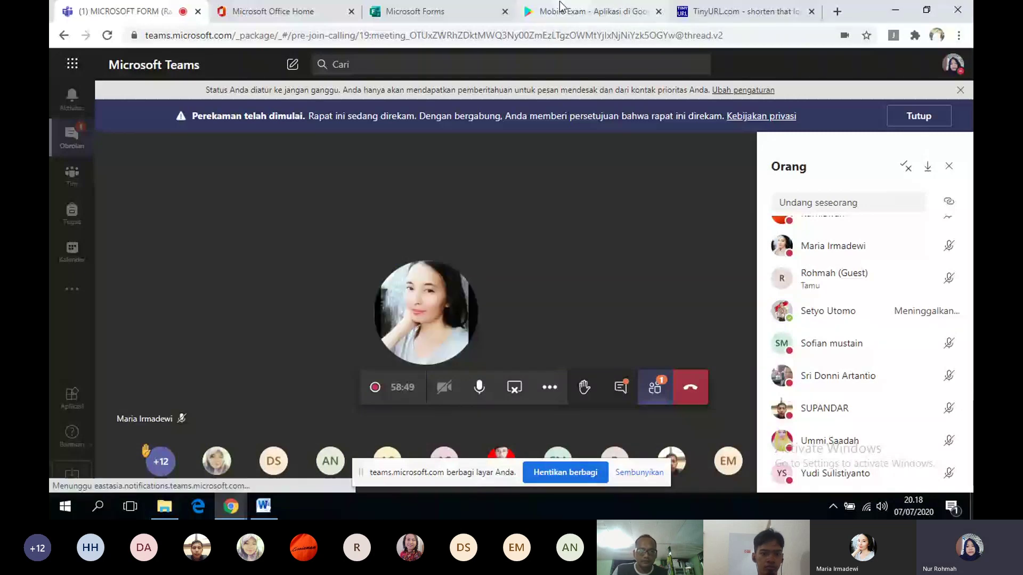
- Review the quiz preview, return to editing, preview again, then switch to the Teams meeting
click(458, 11)
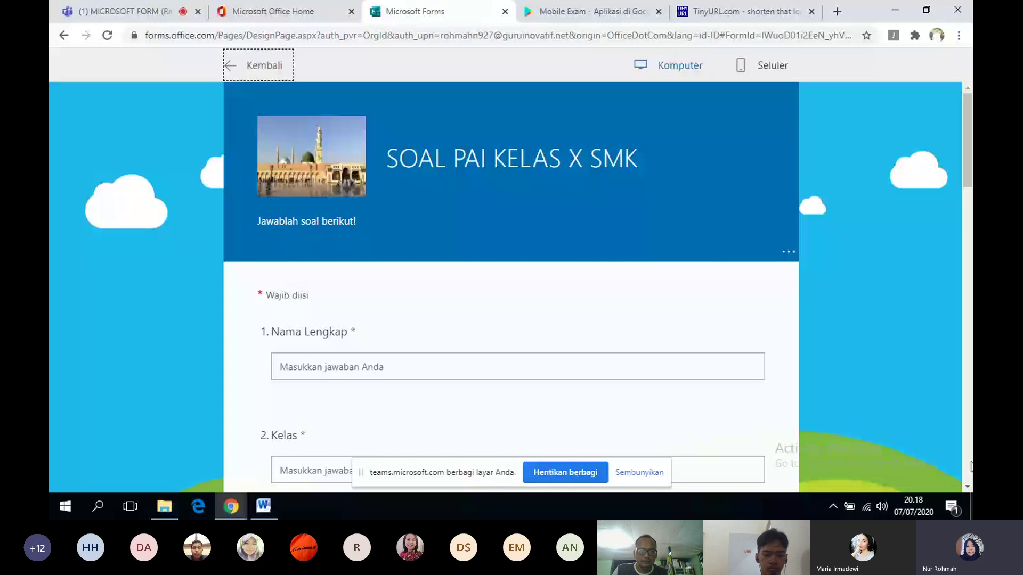
scroll(970, 466, down, 10)
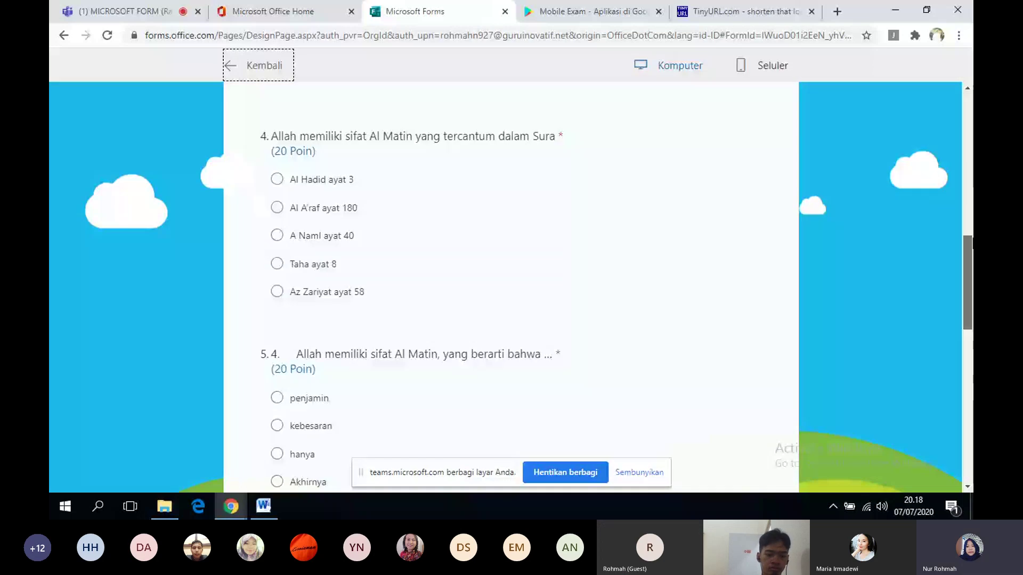
drag(972, 240, 972, 97)
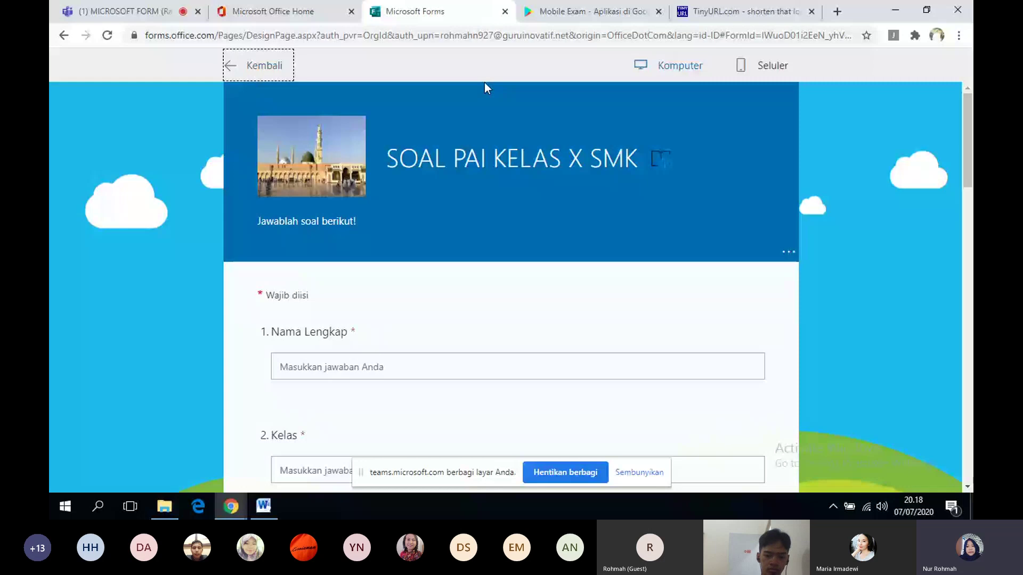
click(236, 67)
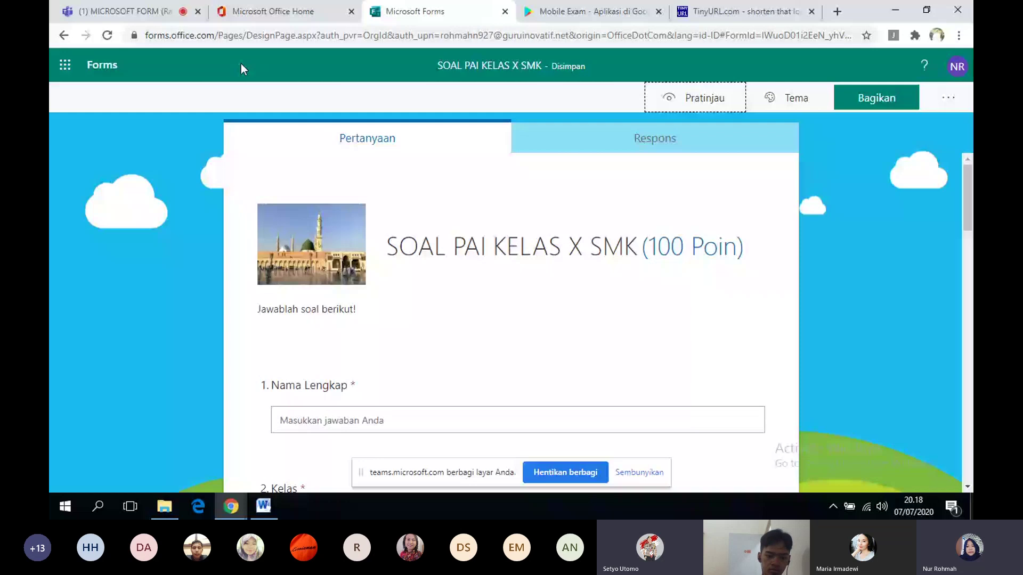
click(685, 100)
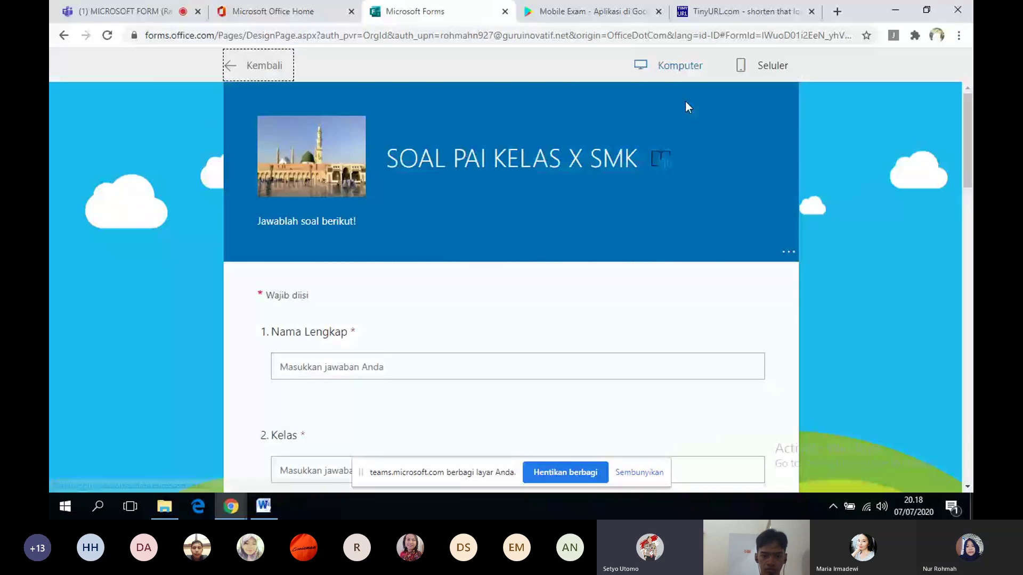
click(139, 15)
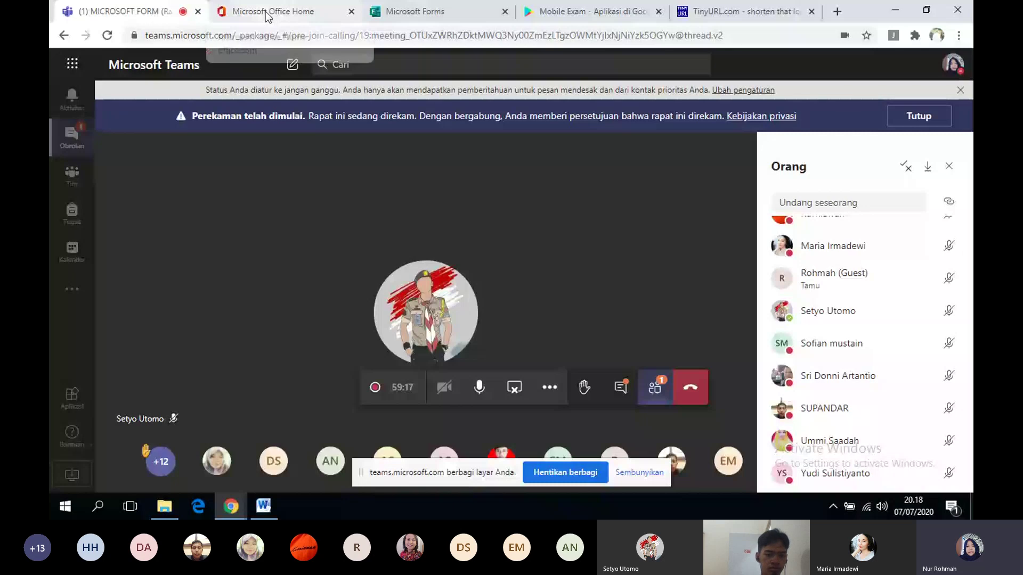
- Enter a full name in Nama Lengkap and 'x' as the Kelas answer
click(432, 367)
text(fifi)
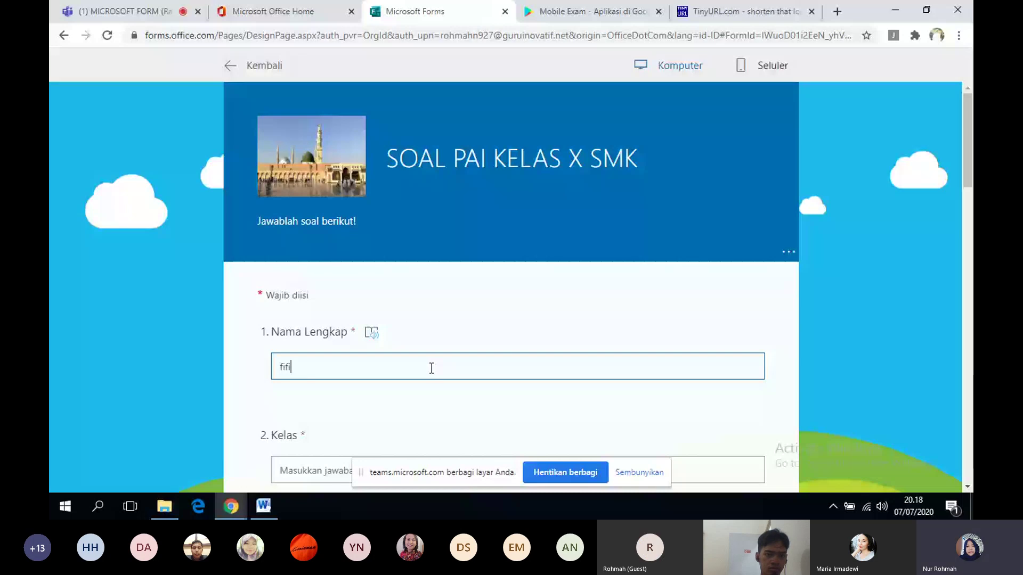
click(691, 459)
text(x)
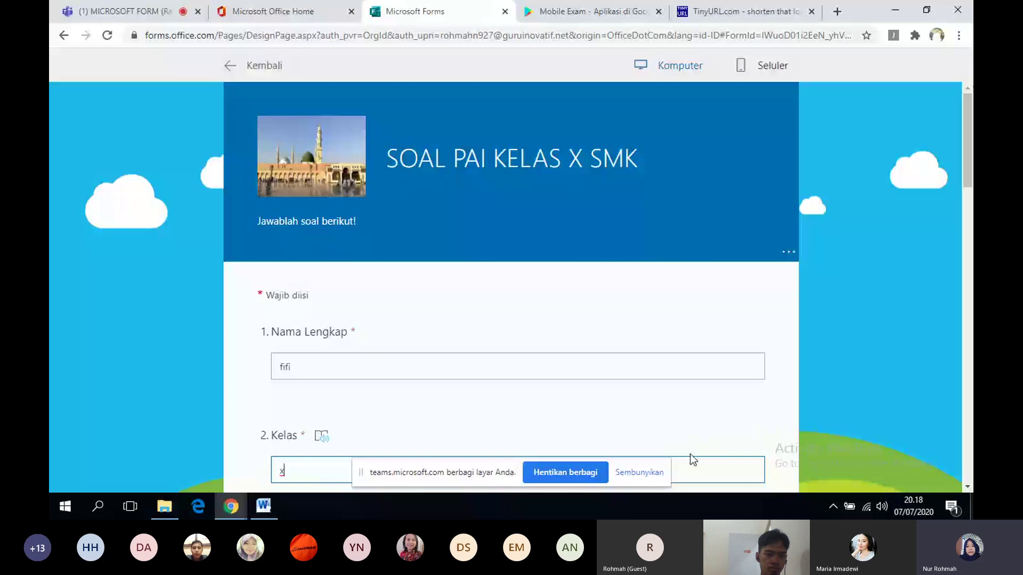
- Answer questions 5–7 with Al Hadid ayat 3, penjamin and Al Hadid ayat 3, then submit
scroll(689, 454, down, 3)
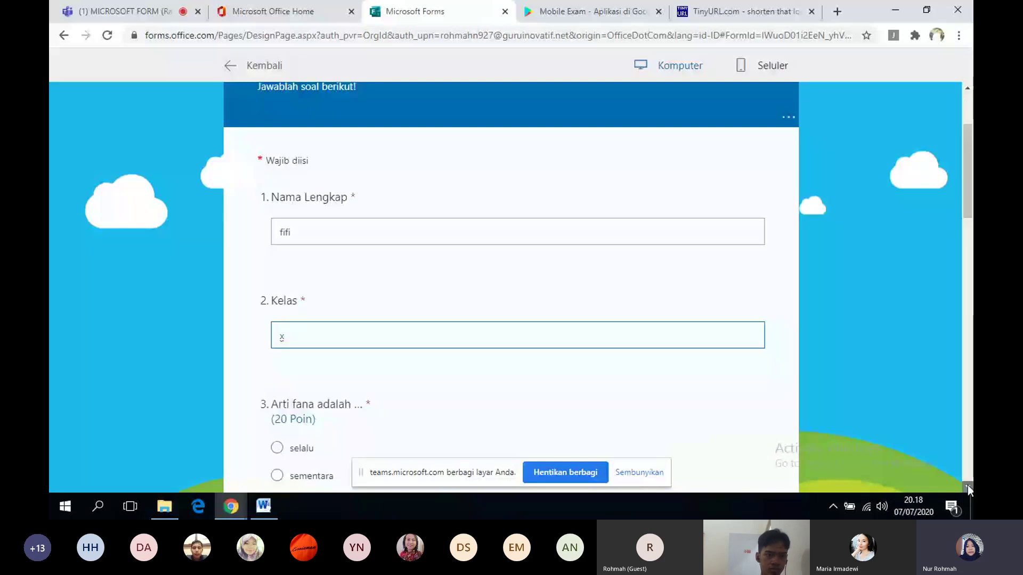
scroll(968, 485, down, 5)
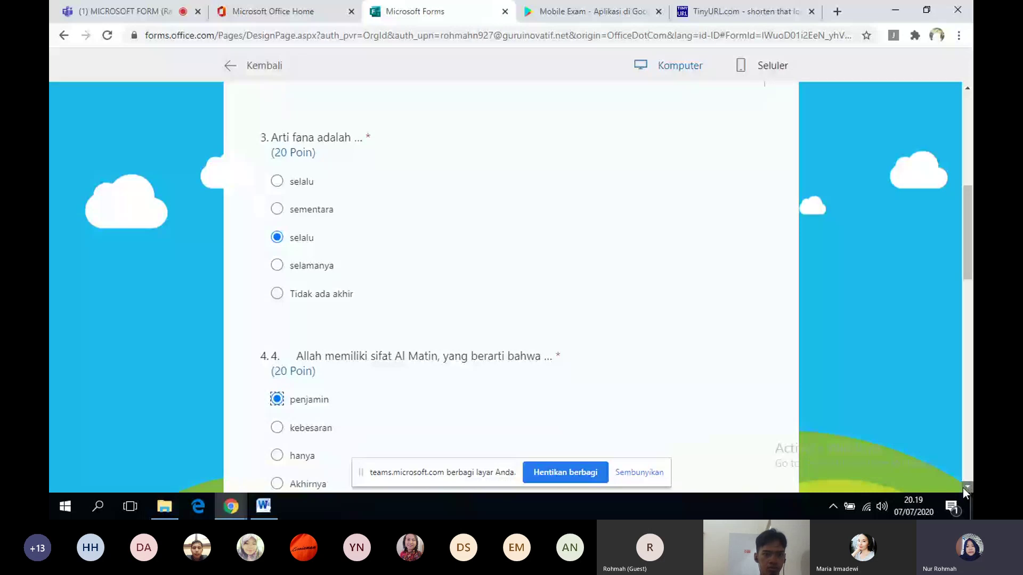
click(966, 487)
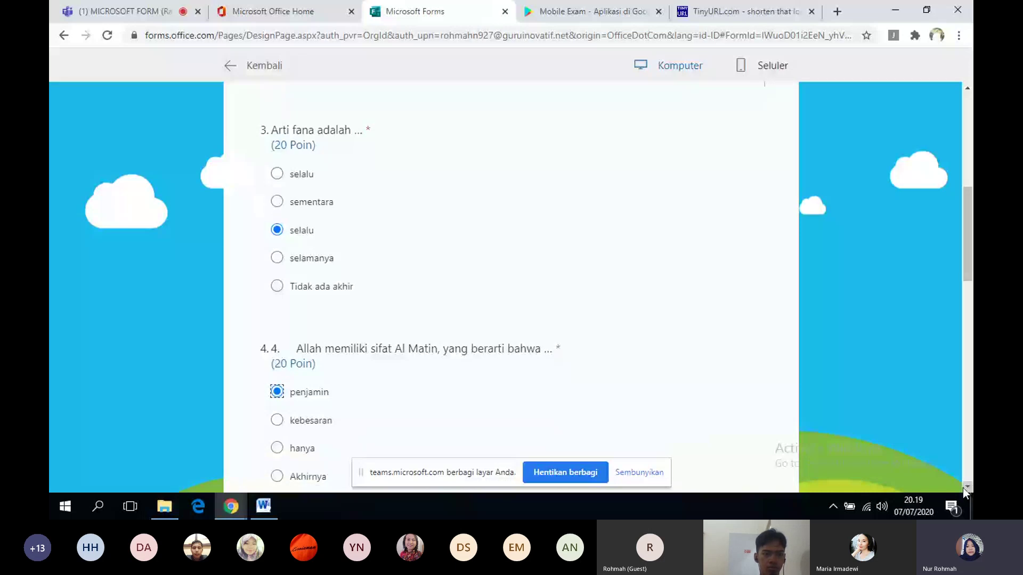
click(964, 488)
click(277, 206)
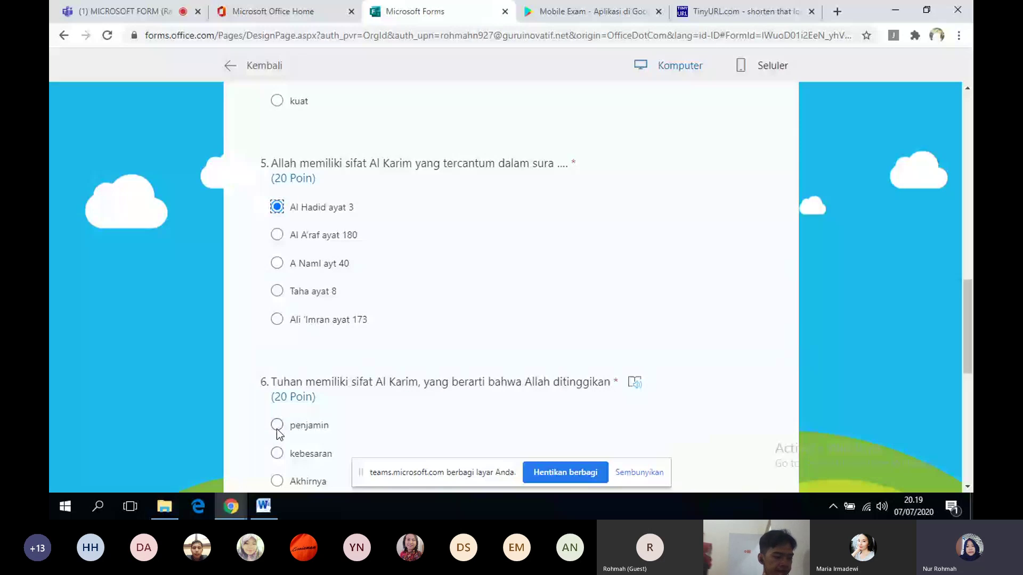
click(277, 431)
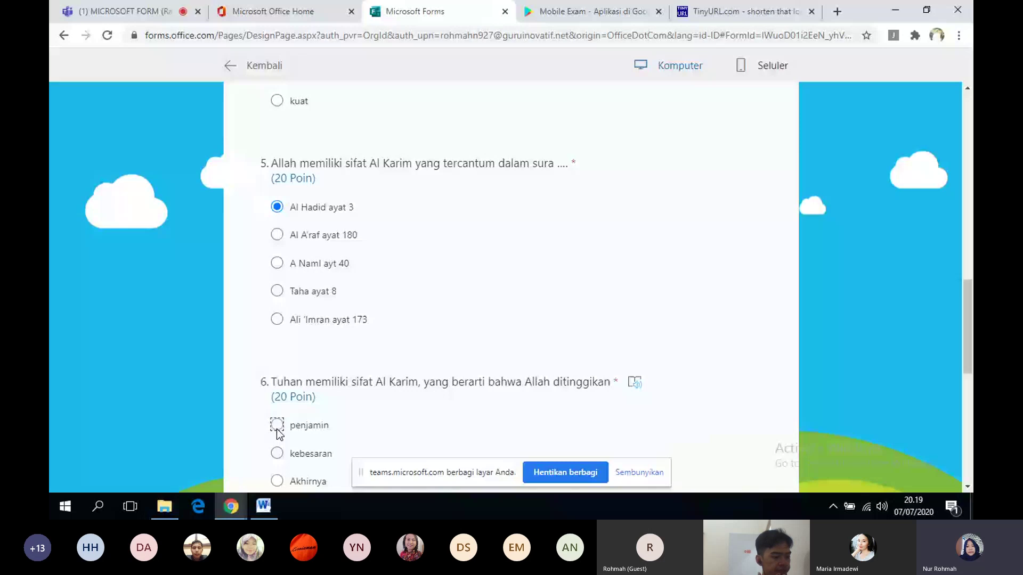
click(968, 487)
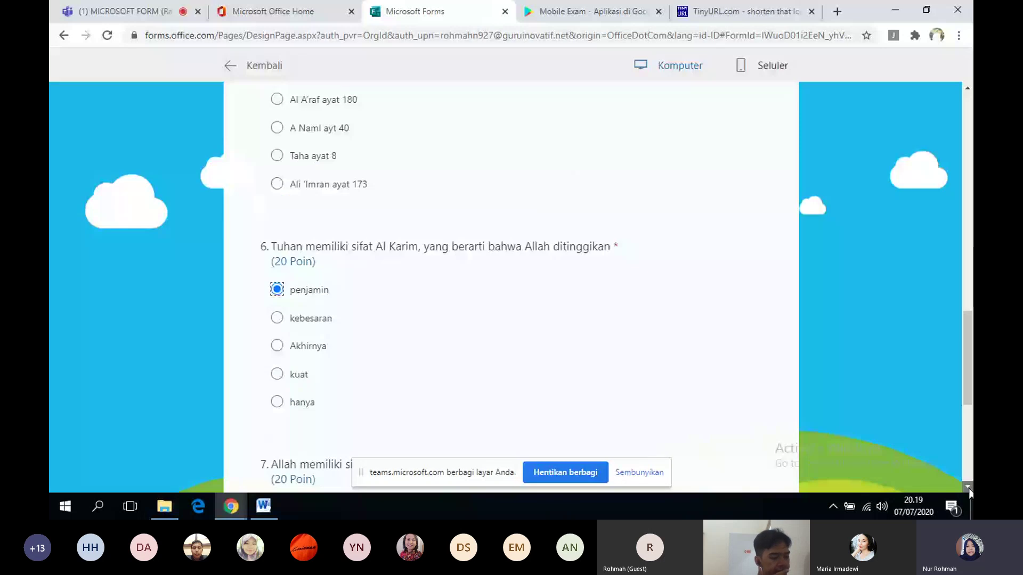
click(968, 487)
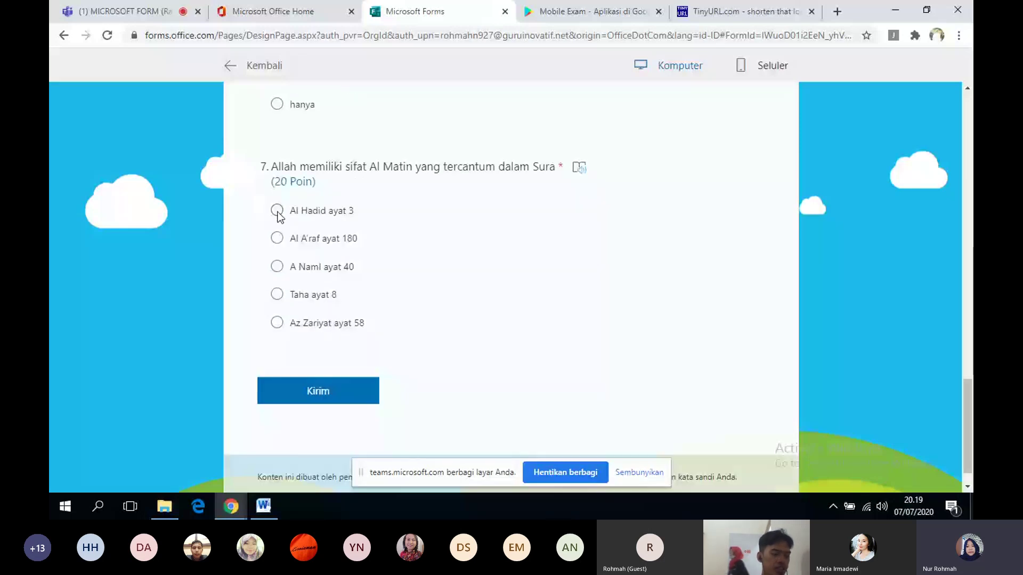
click(277, 211)
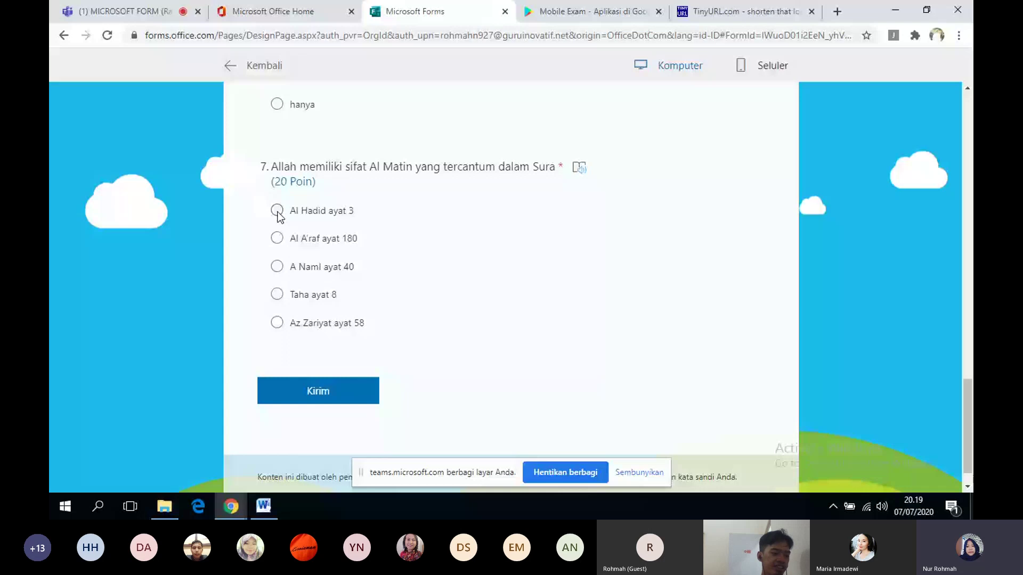
click(310, 389)
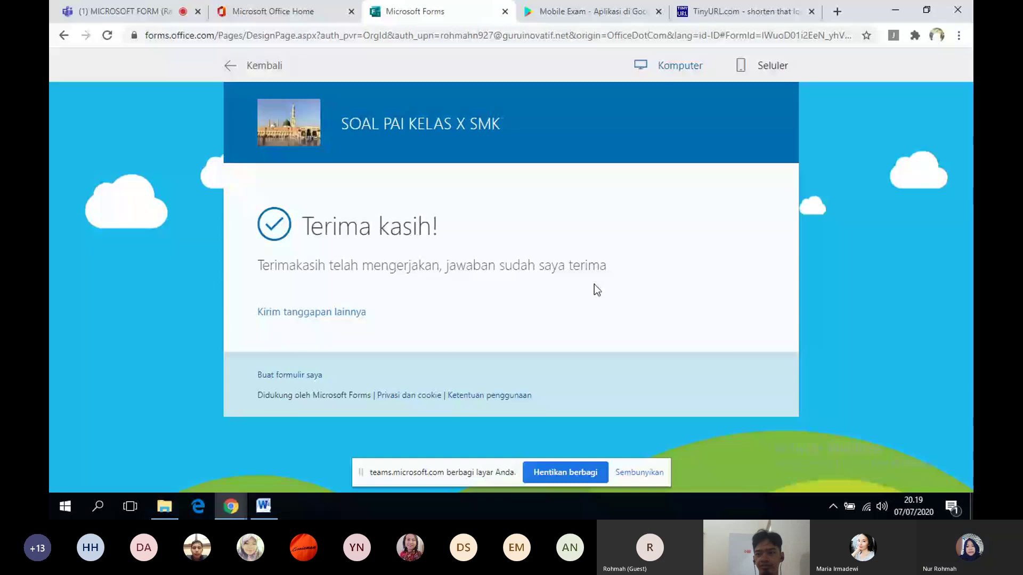
- Glance at the Teams meeting, then exit the preview back to the SOAL PAI KELAS X SMK editor
click(84, 9)
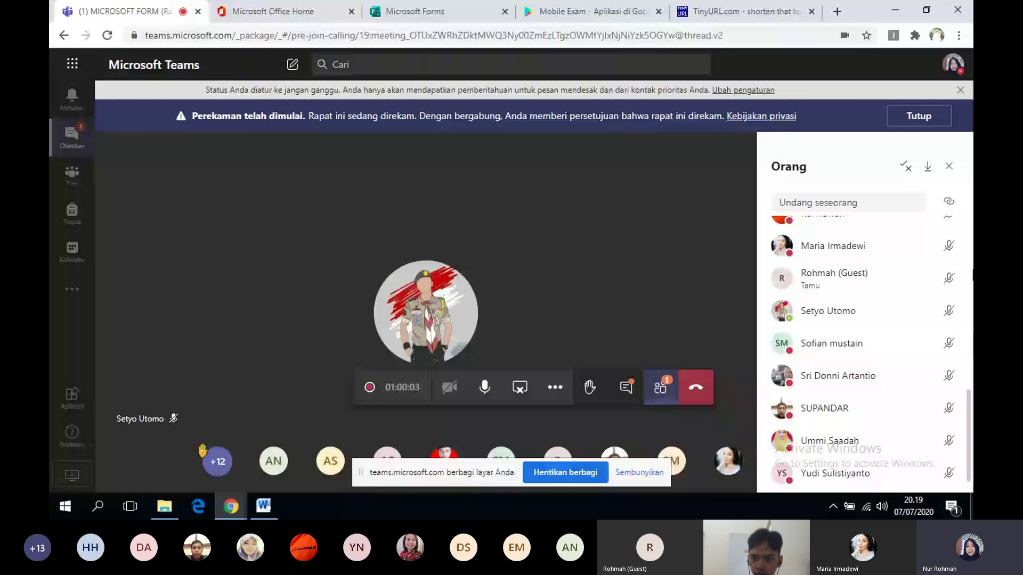
click(421, 11)
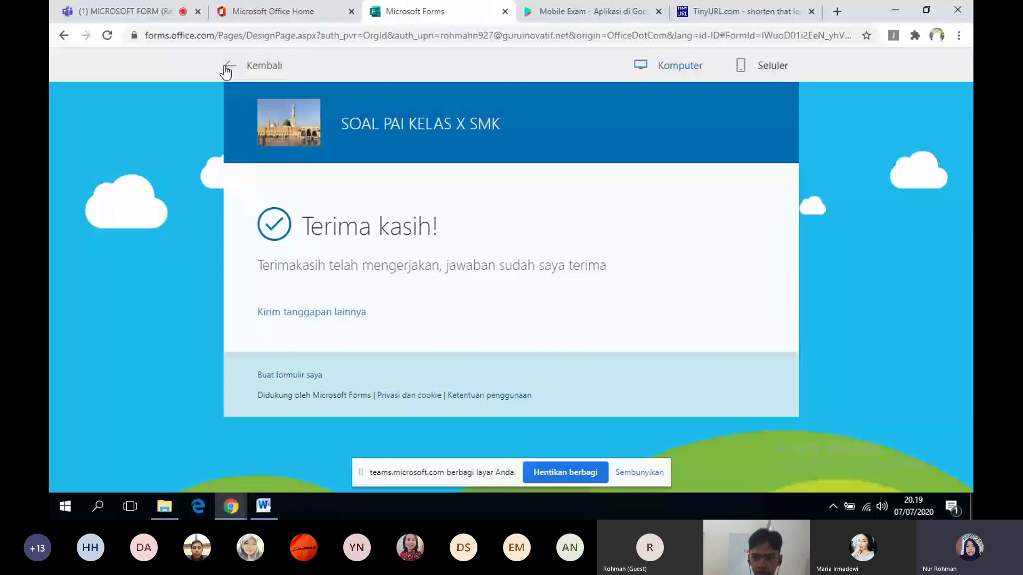
click(228, 67)
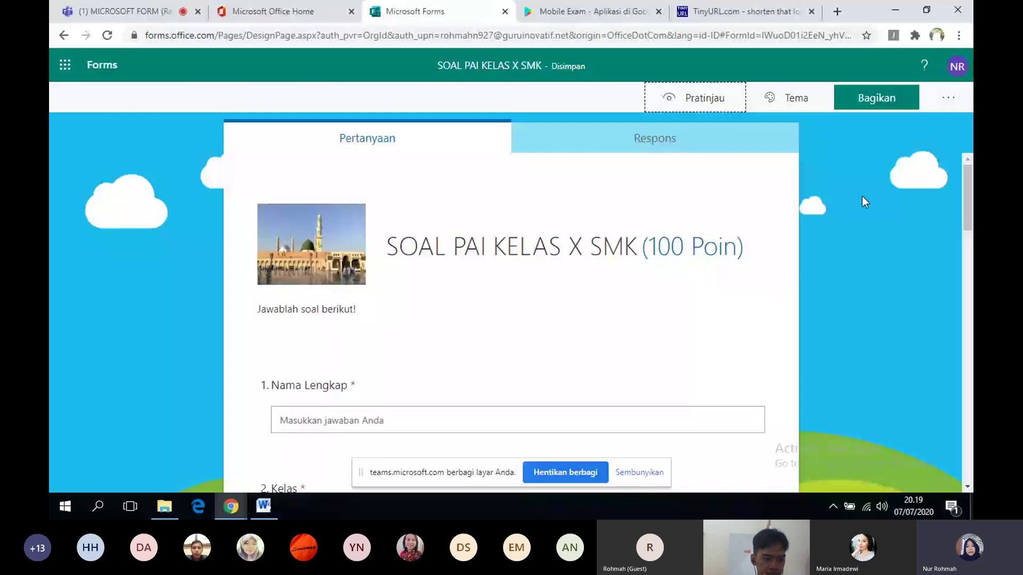
- Open the Bagikan panel showing the quiz's anyone-with-the-link response URL
click(886, 100)
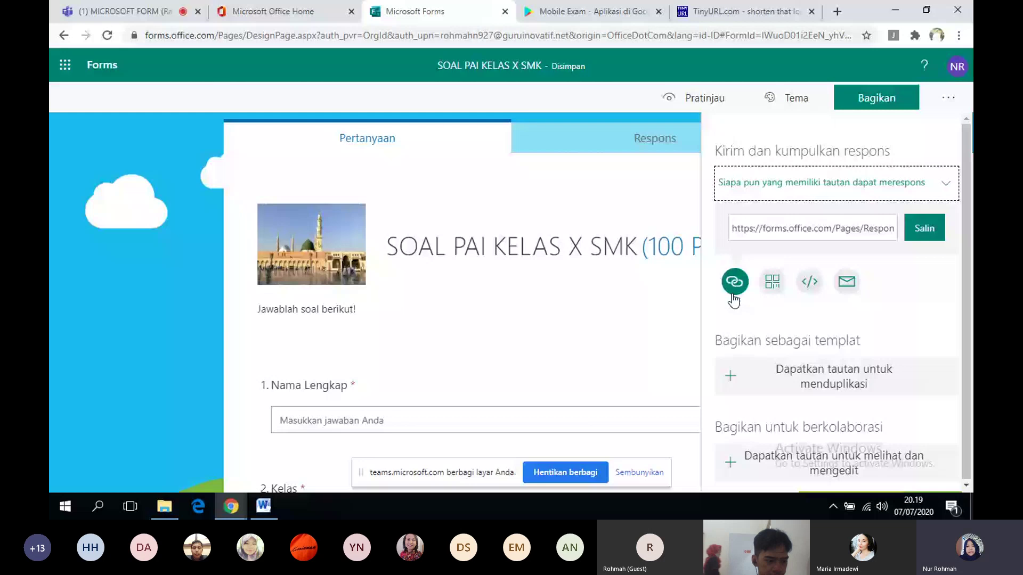
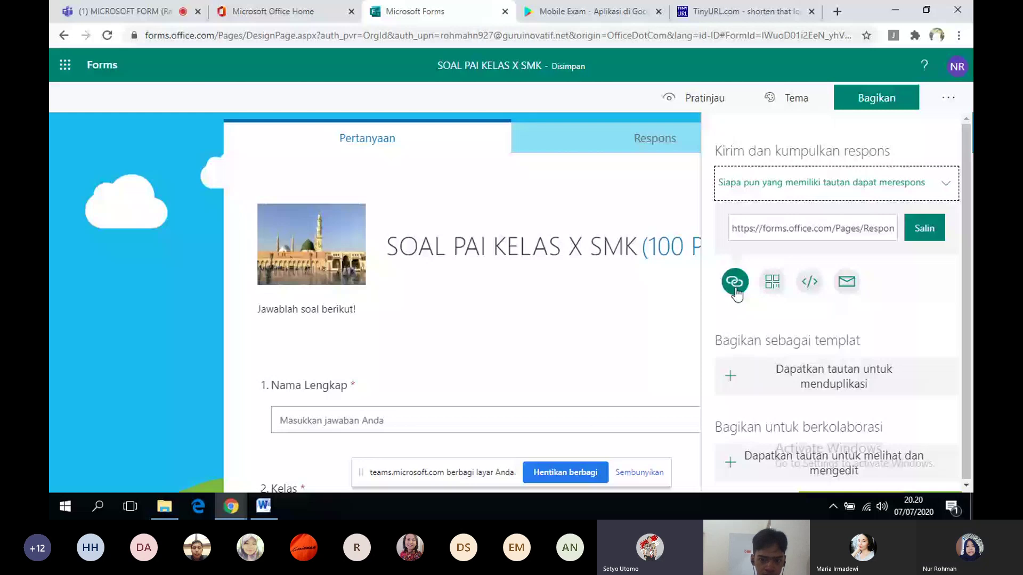
- Mute a participant in the Teams meeting from their options menu
click(125, 11)
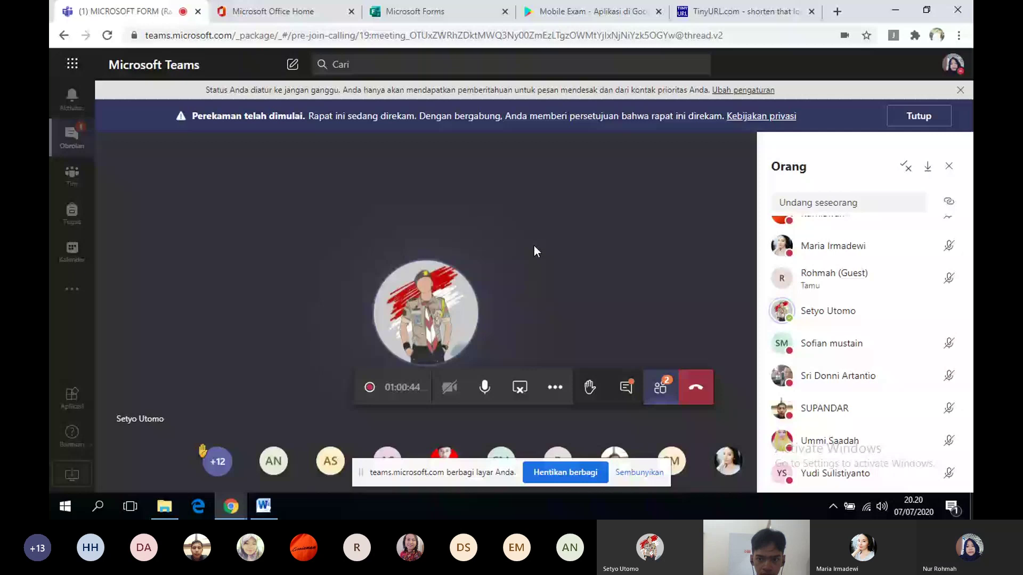
click(948, 311)
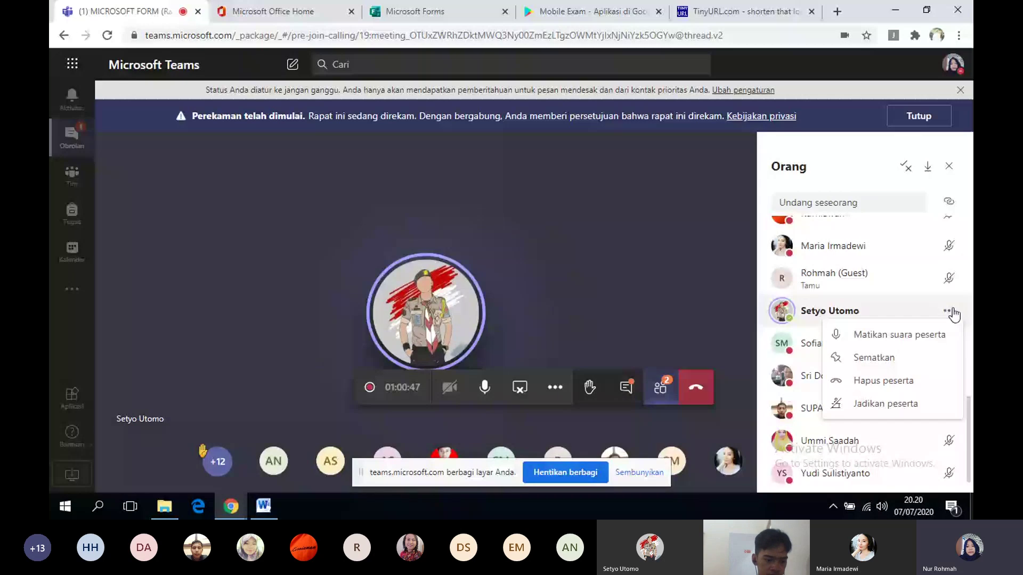
click(884, 335)
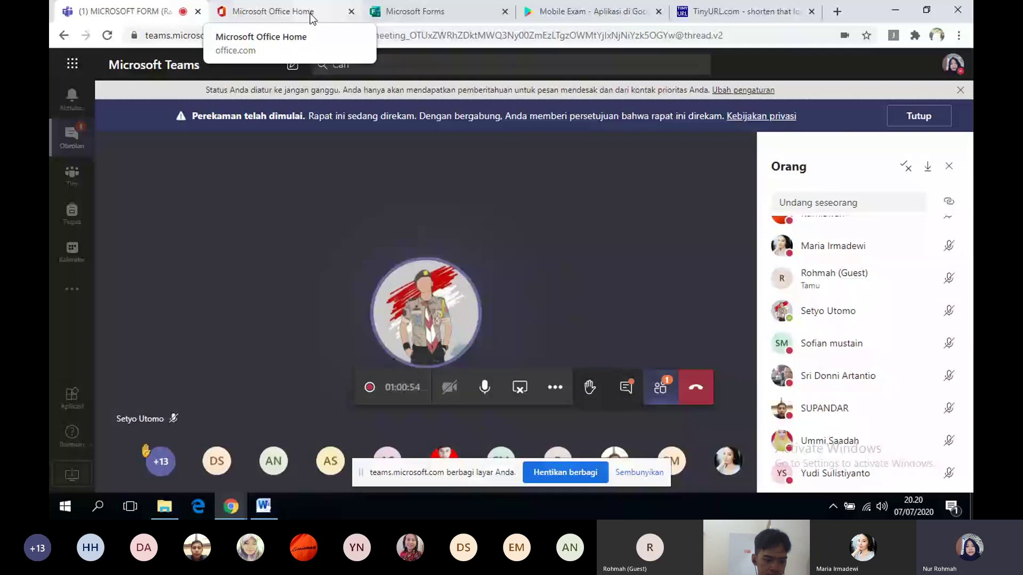
- Copy the form's response link from the Bagikan panel and bring up TinyURL
click(421, 12)
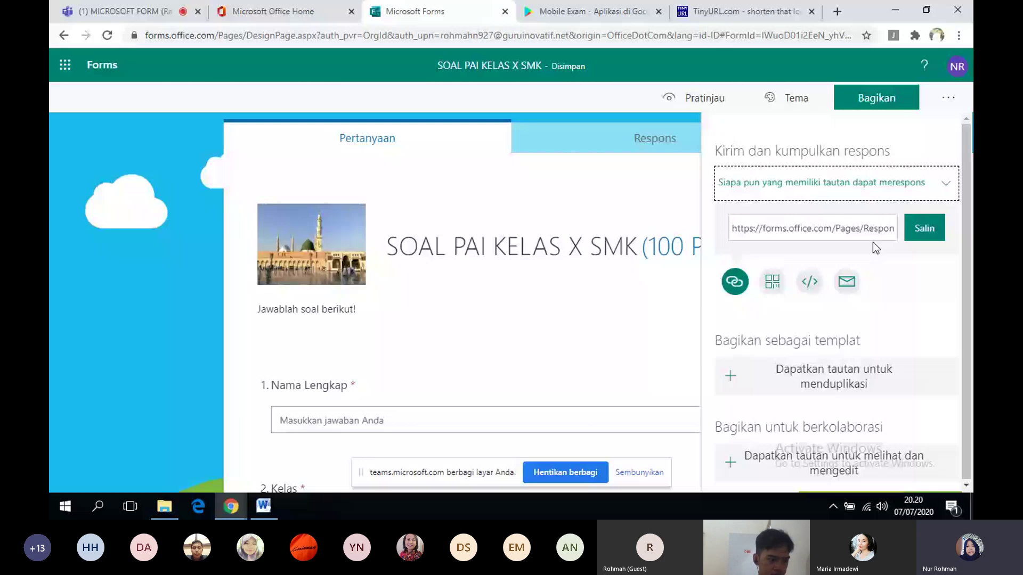
click(927, 233)
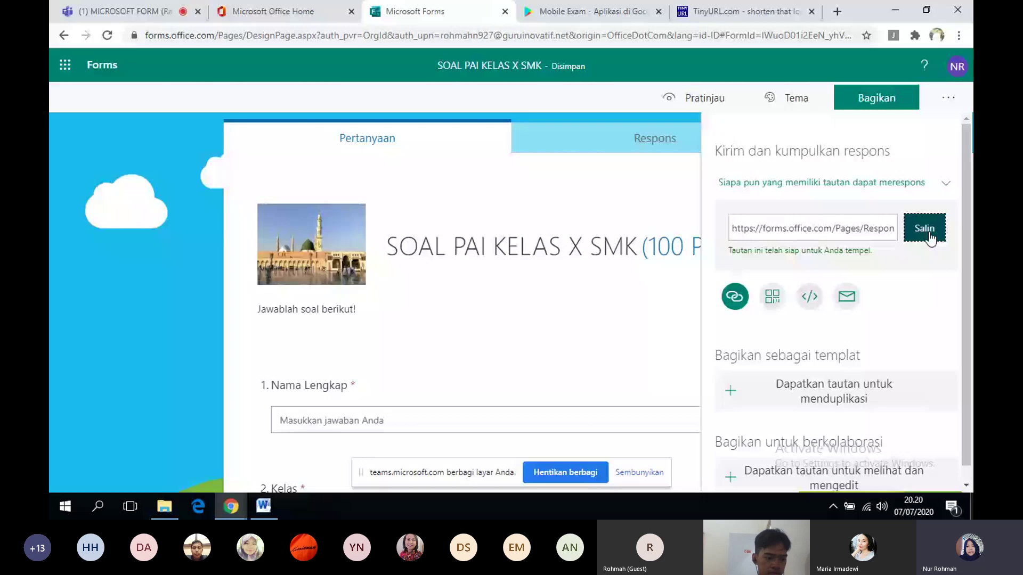
click(741, 11)
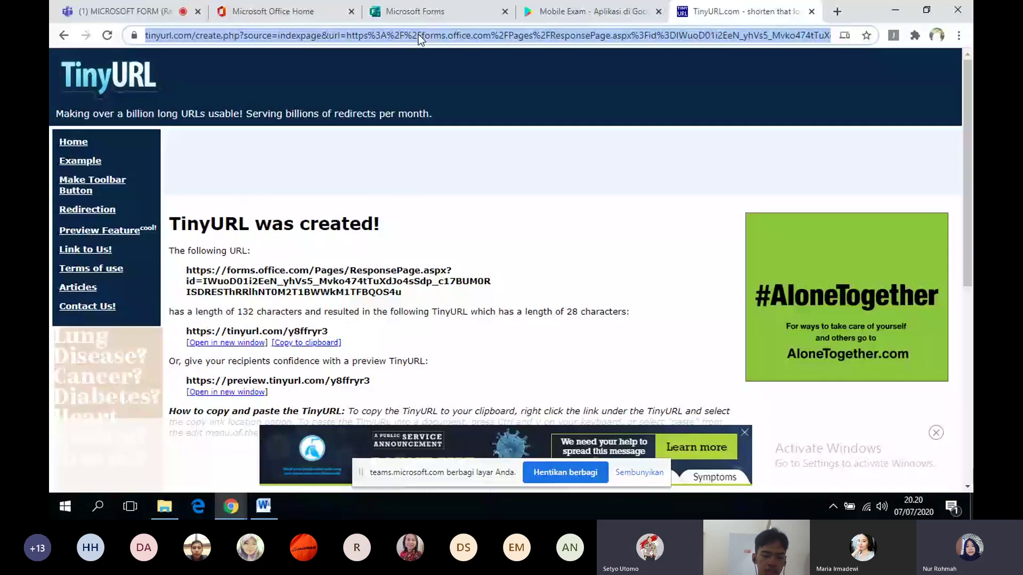
- Paste the copied form link into tinyurl.com and make a TinyURL for it
text(tinyurl.com)
key(Return)
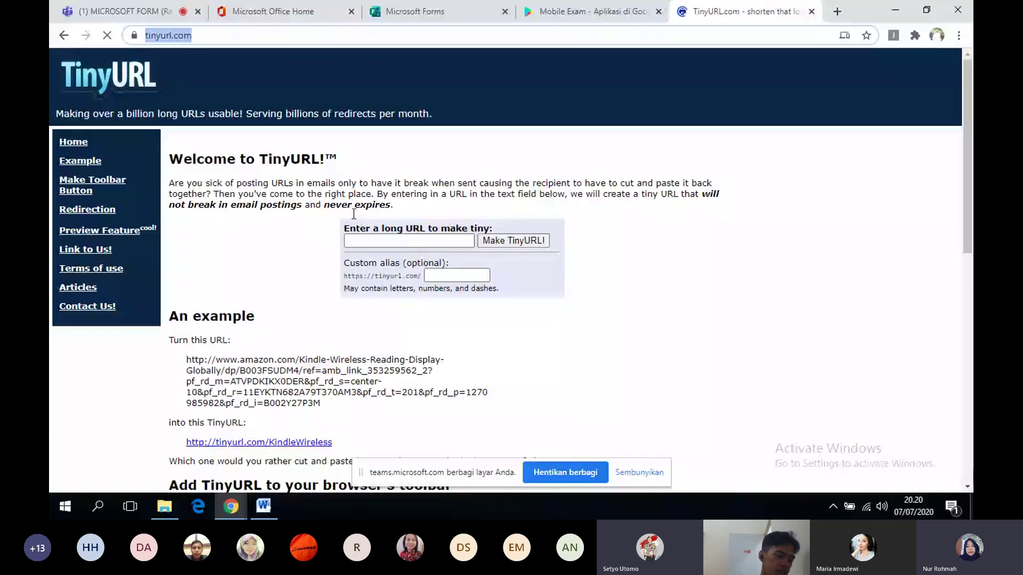
click(354, 242)
key(ctrl+v)
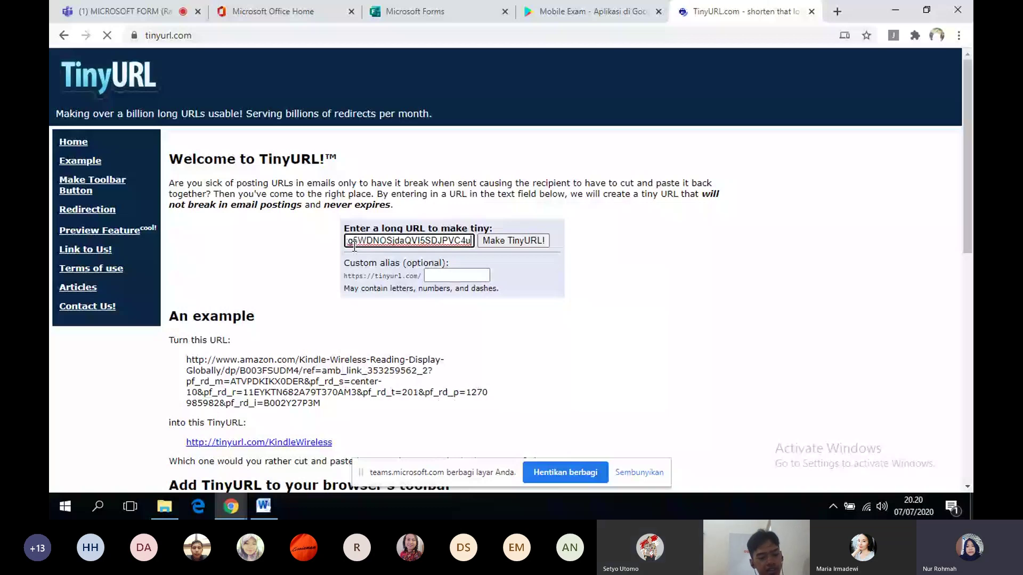
click(498, 302)
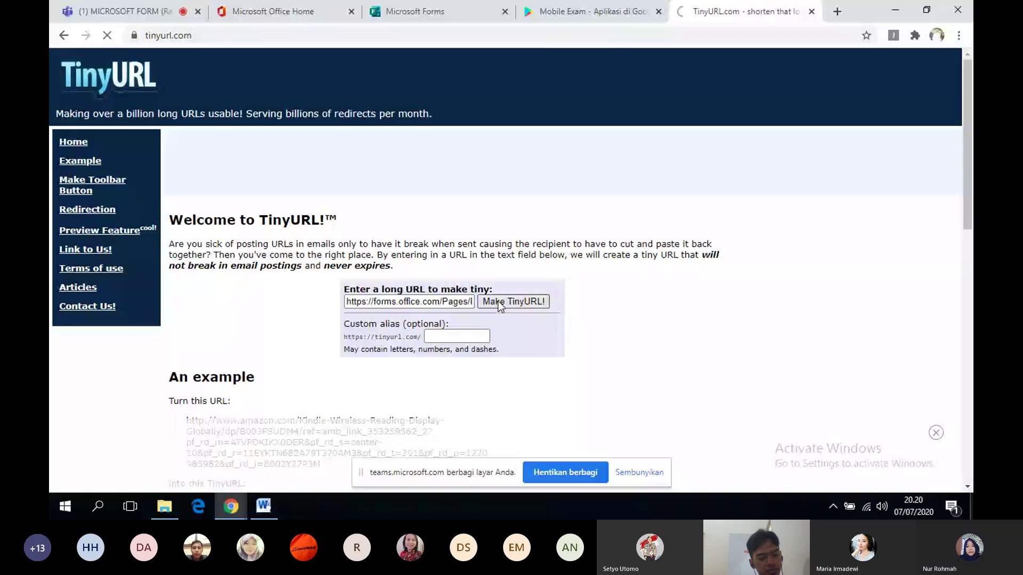
click(124, 11)
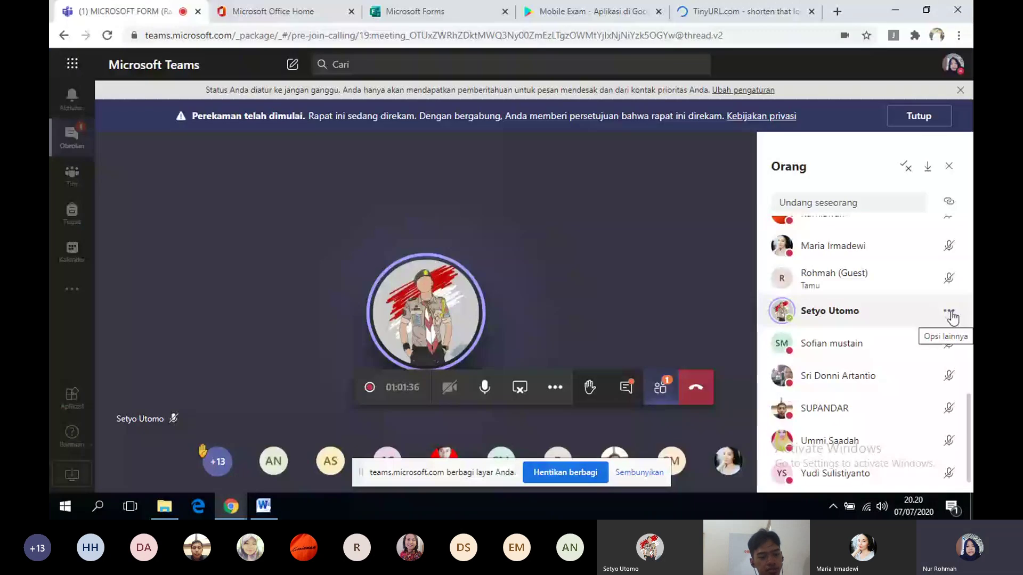
- Check the new TinyURL short link, then display the form's QR code in the Bagikan panel
click(950, 314)
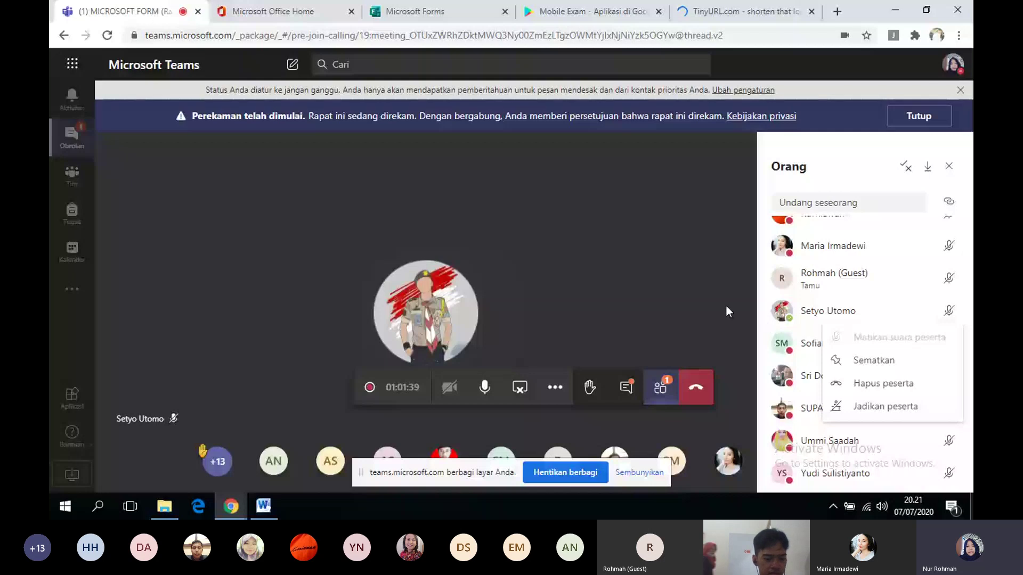
click(741, 11)
click(437, 11)
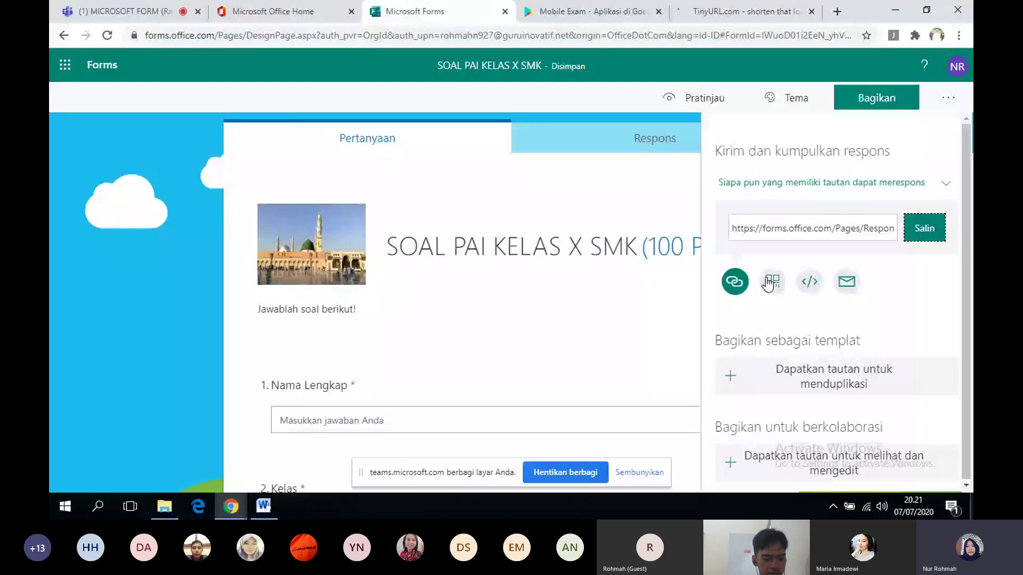
click(770, 282)
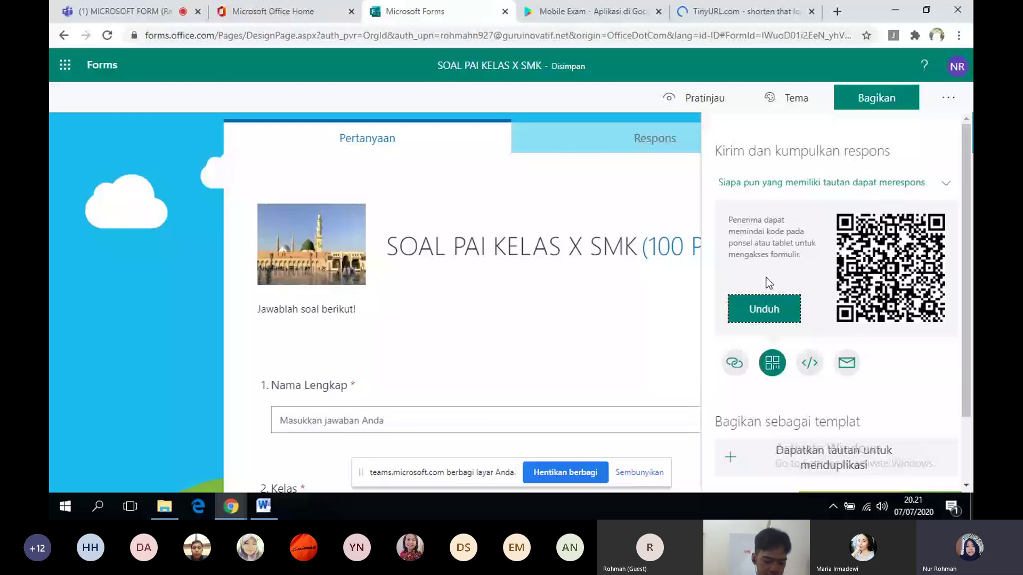
click(612, 17)
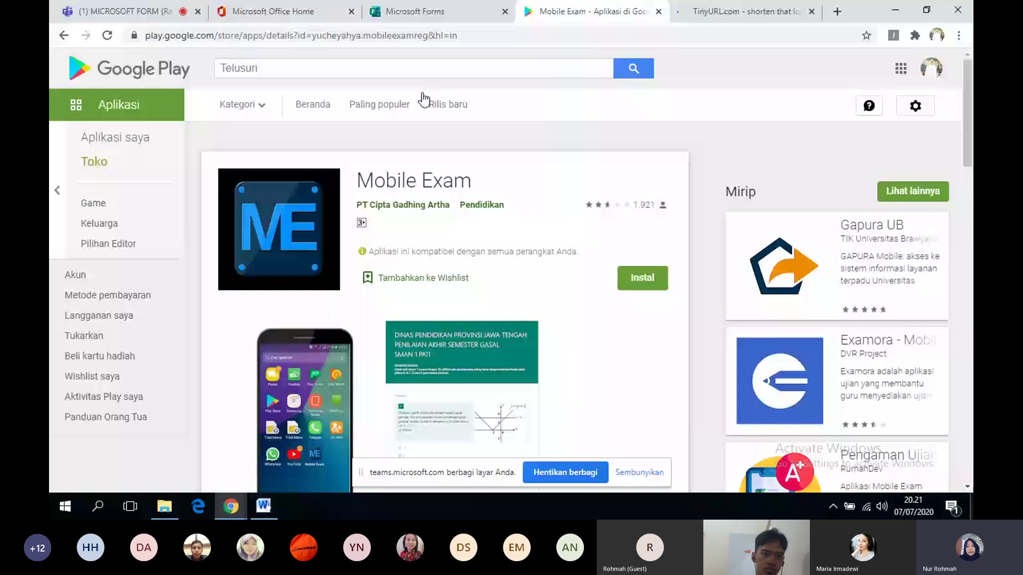
click(426, 12)
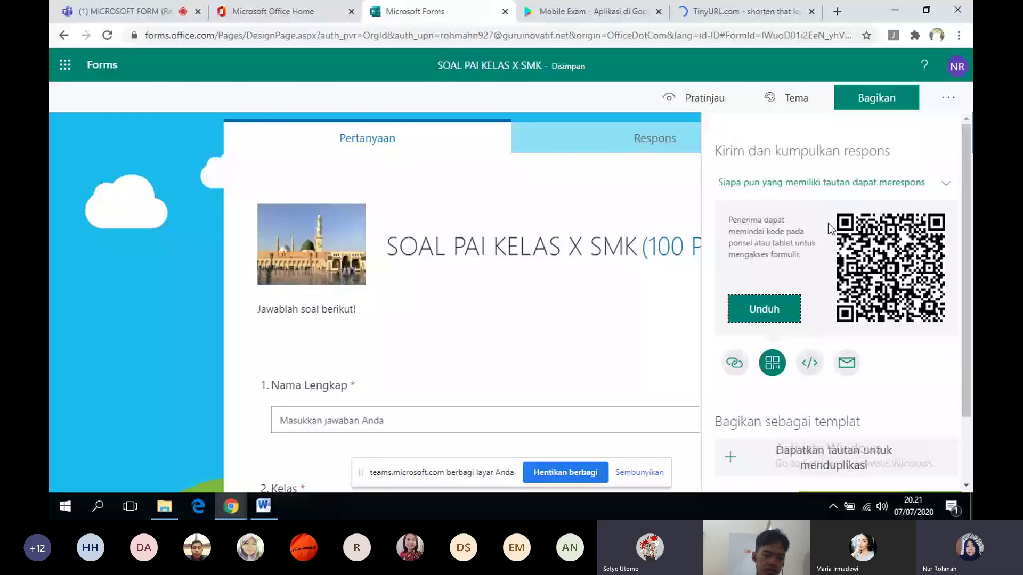
key(ctrl+1)
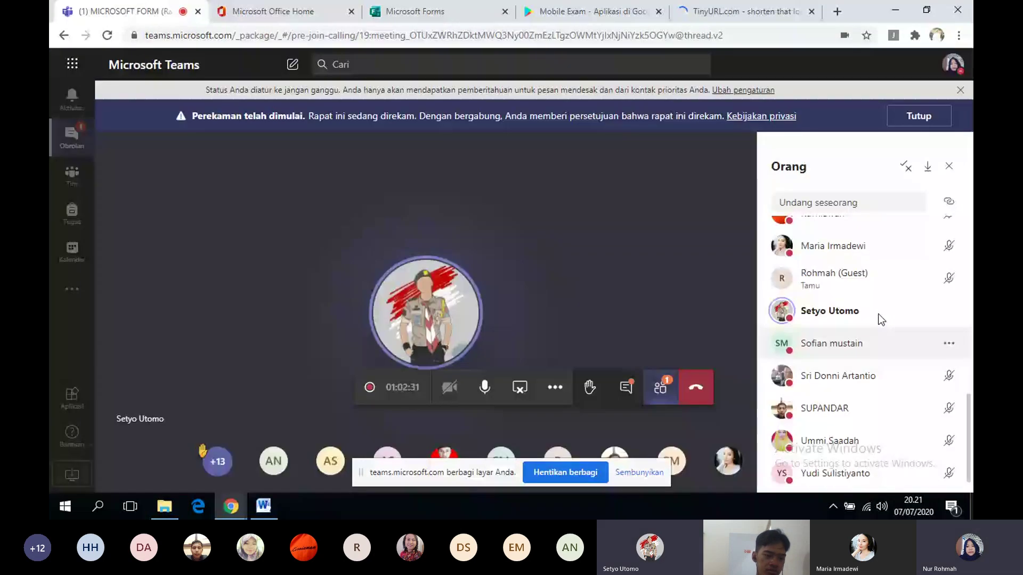
- Mute another meeting participant and close the Microsoft Forms editor tab
right_click(884, 340)
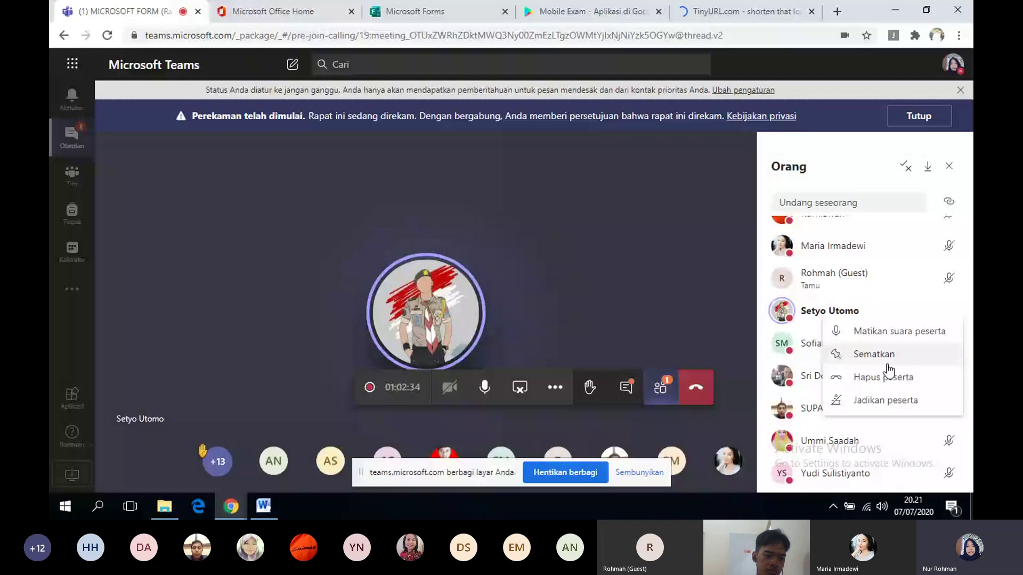
click(899, 332)
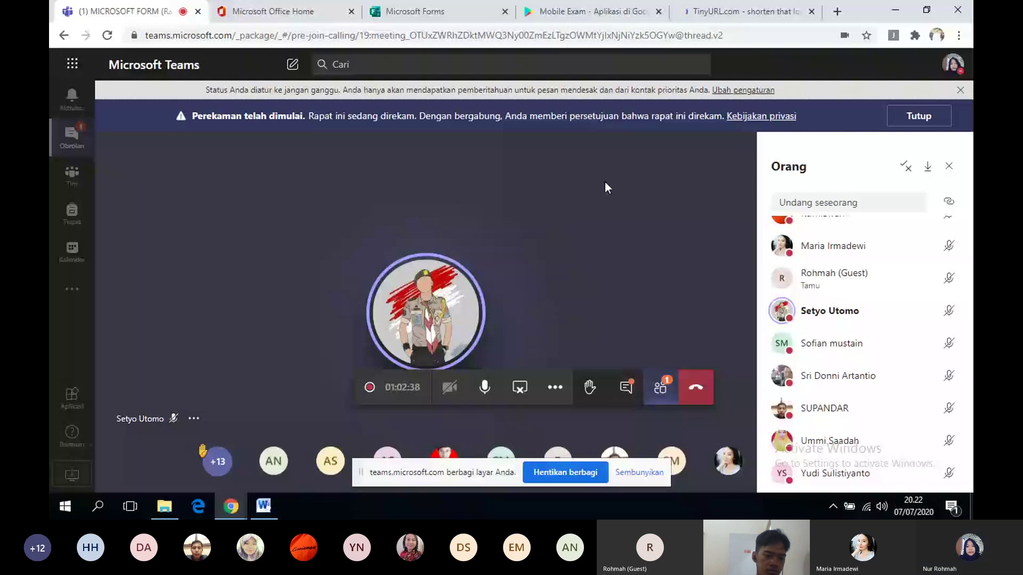
click(567, 12)
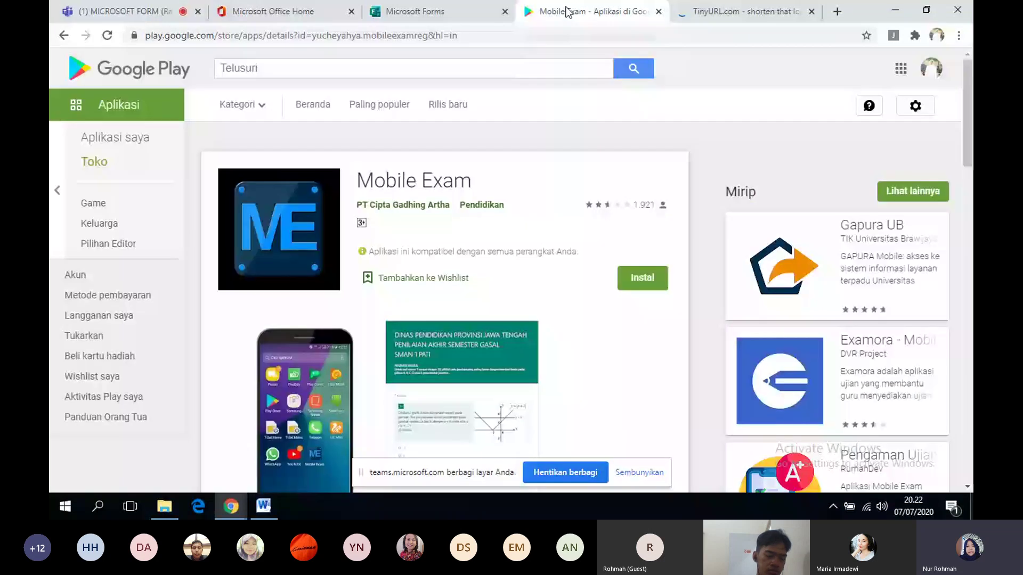
click(320, 13)
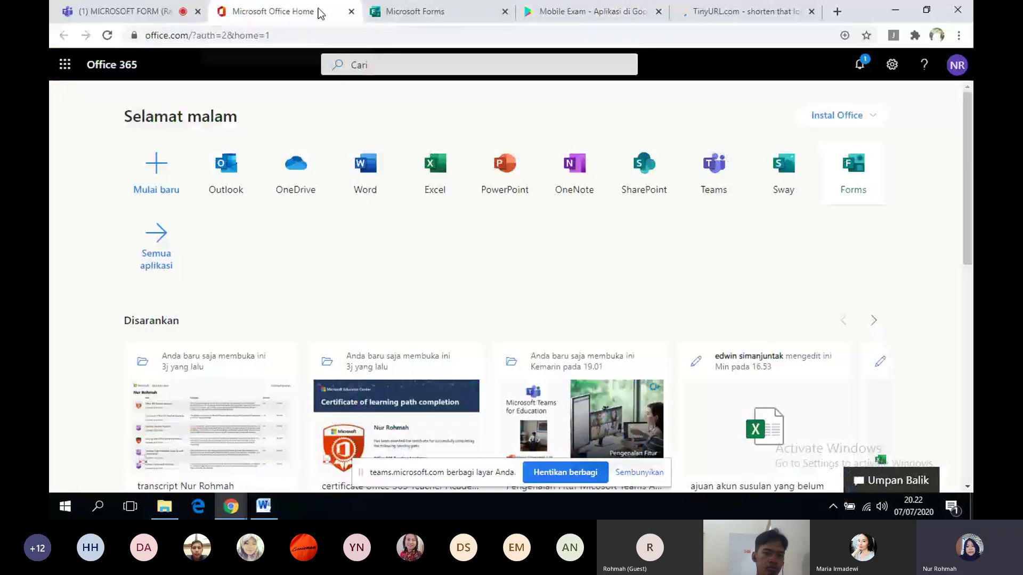
click(433, 15)
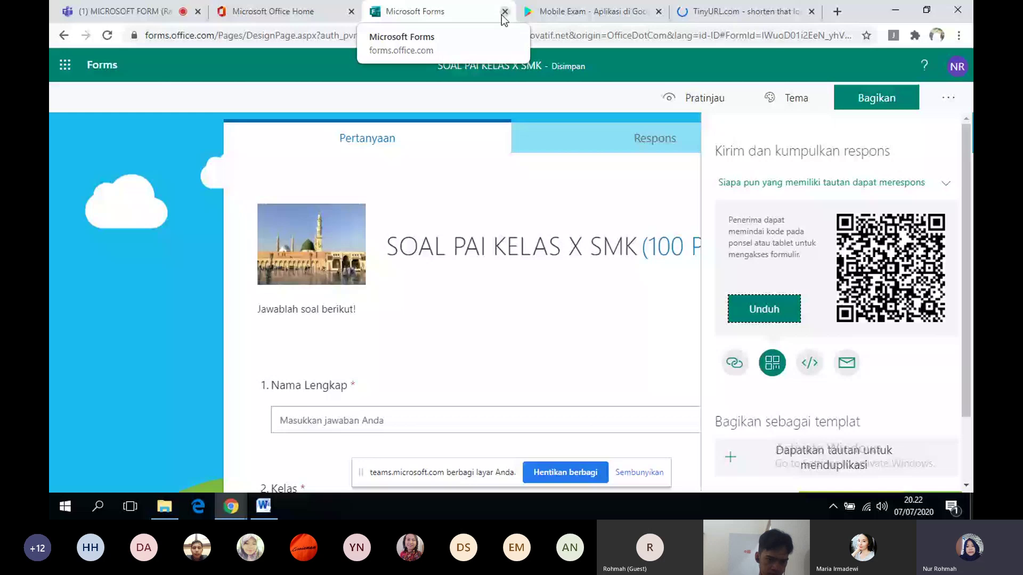
click(503, 13)
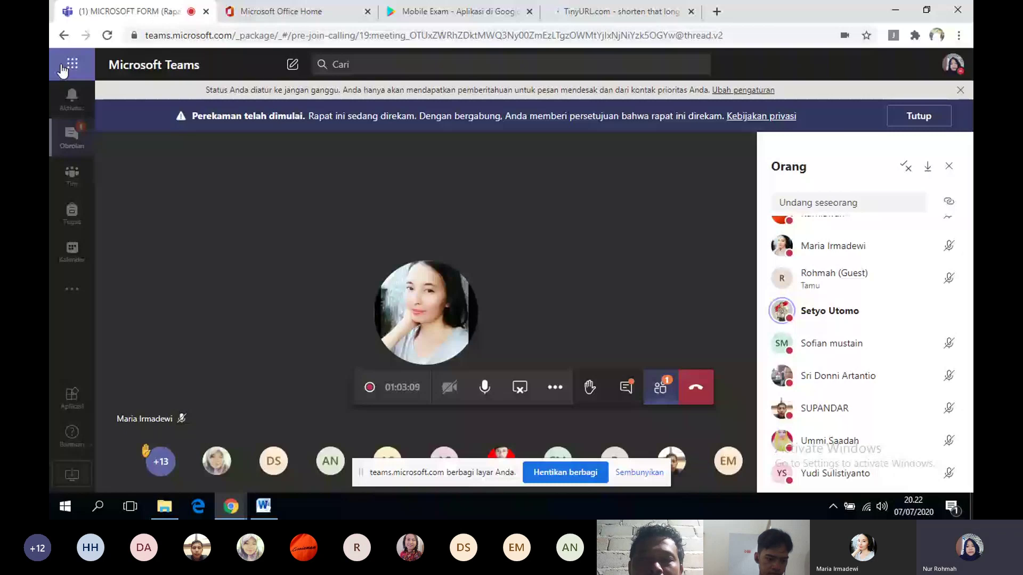
- Open Office 365 home, close the duplicate Office, Mobile Exam and TinyURL tabs, and launch Forms
click(63, 66)
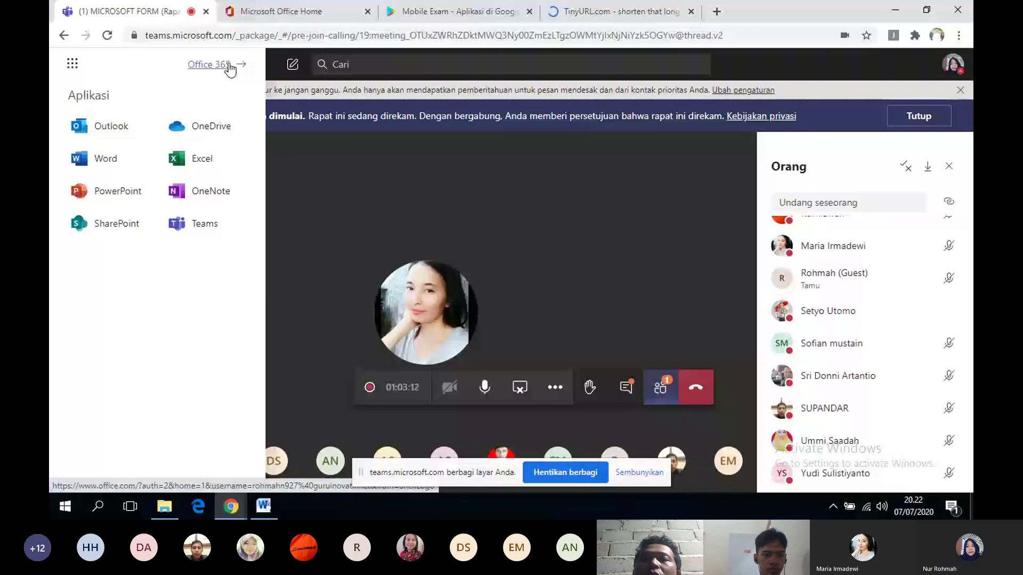
click(228, 65)
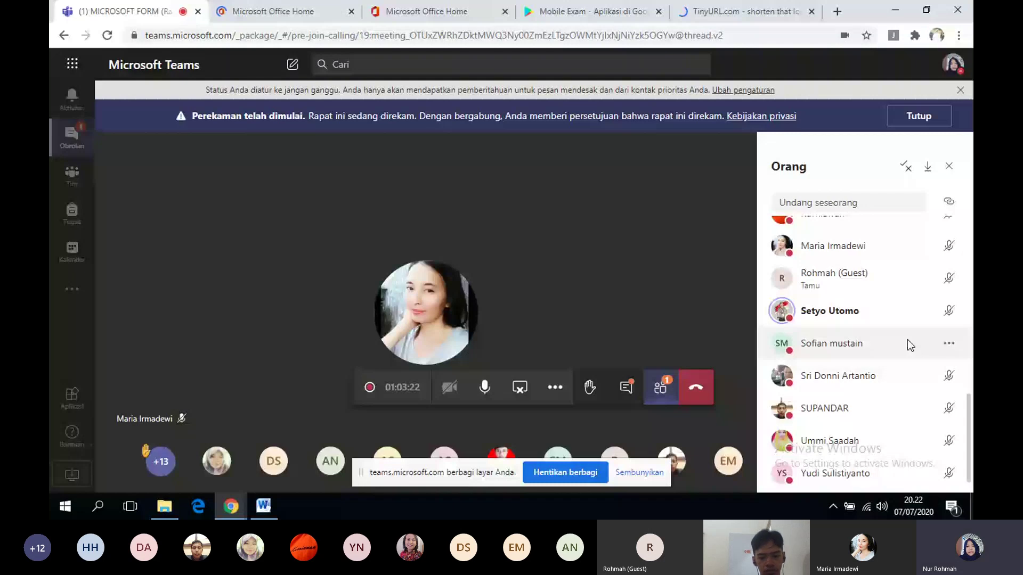
click(426, 12)
click(505, 11)
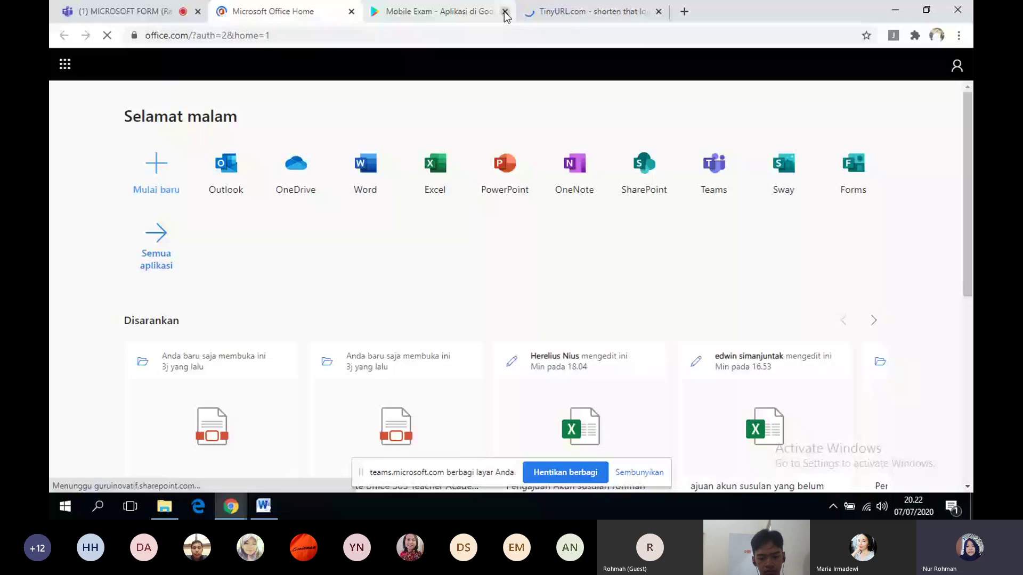
click(505, 11)
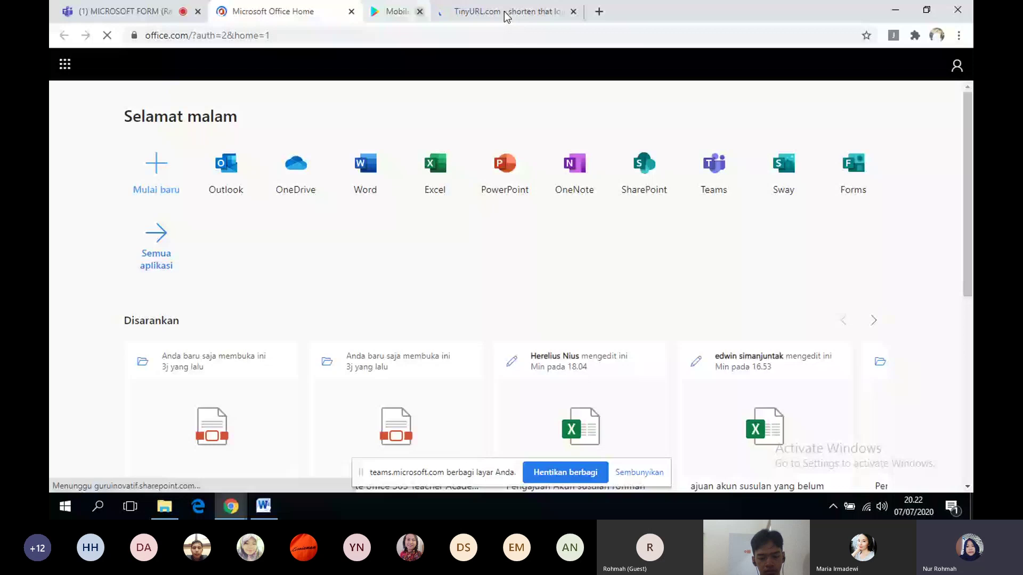
click(505, 12)
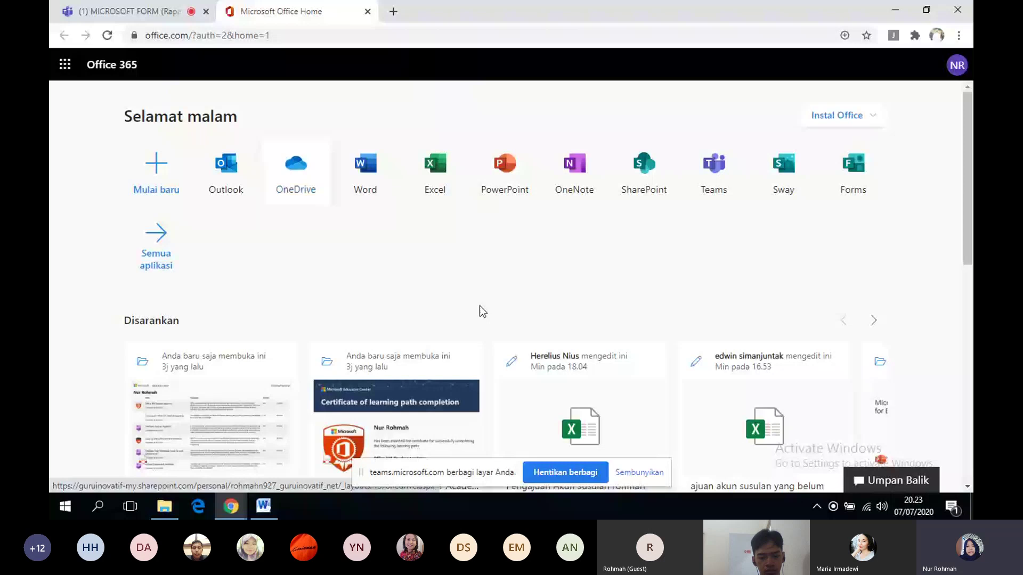
click(857, 178)
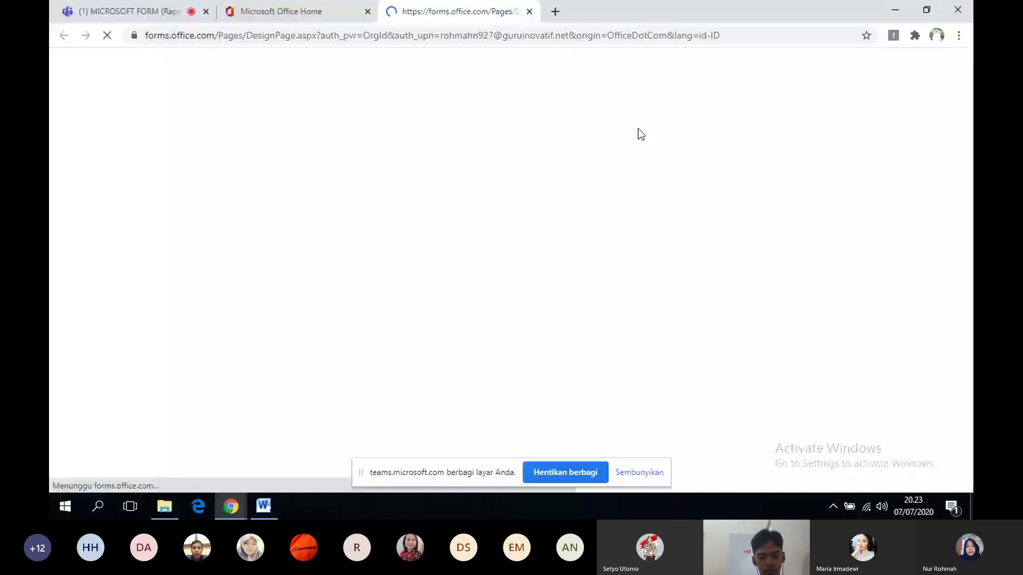
- Go from the Teams meeting via Office Home to the SOAL PAI KELAS X SMK quiz
click(129, 11)
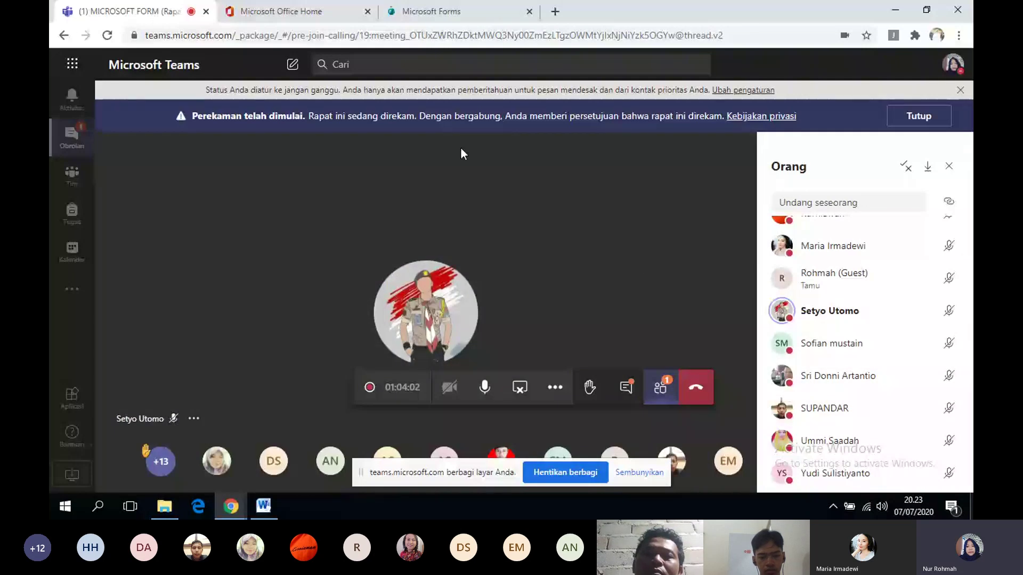
click(293, 15)
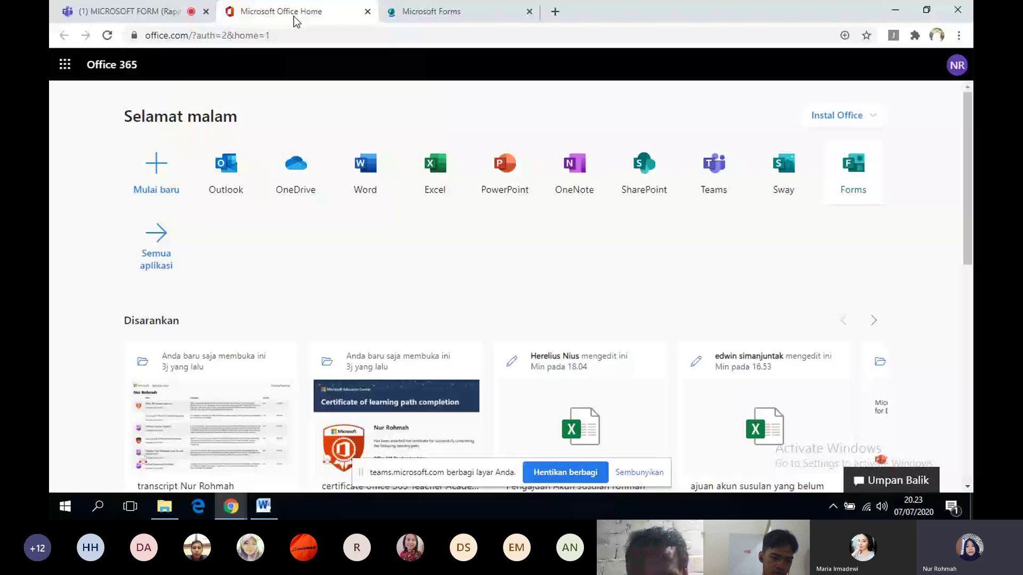
click(434, 12)
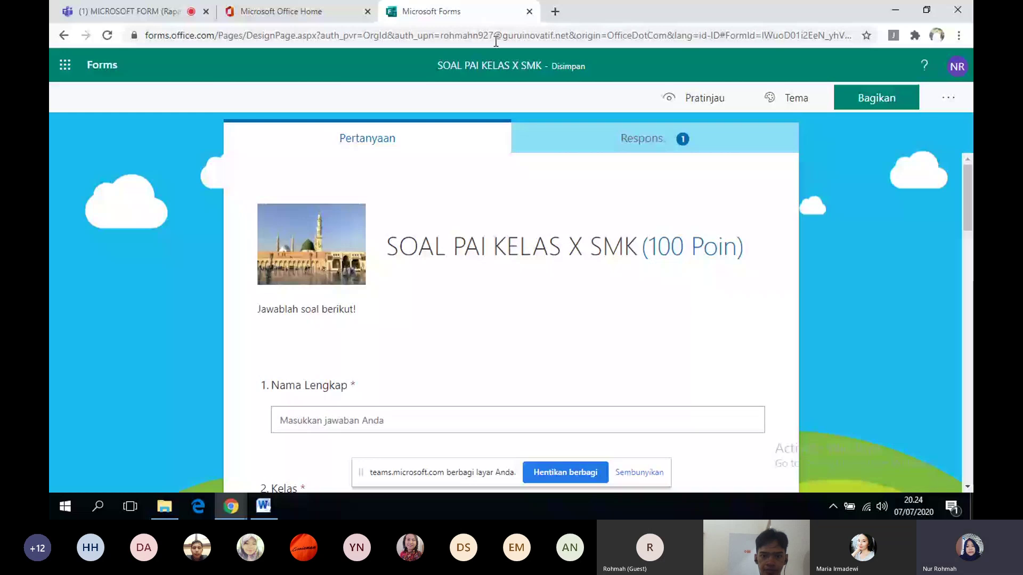
- Close the quiz editor, relaunch Forms to reach Formulir saya, and close the extra tab
click(529, 11)
click(877, 154)
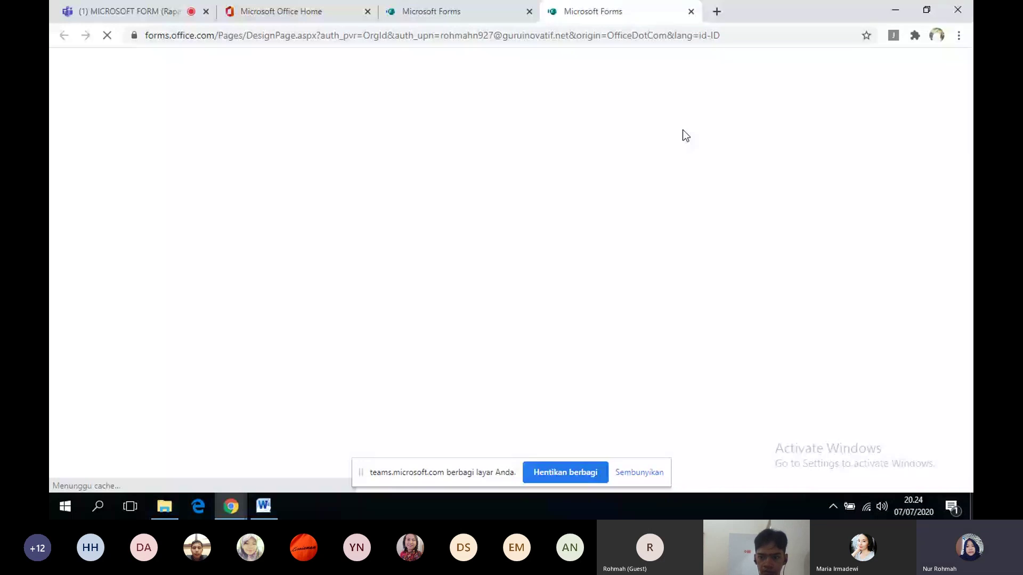
click(691, 11)
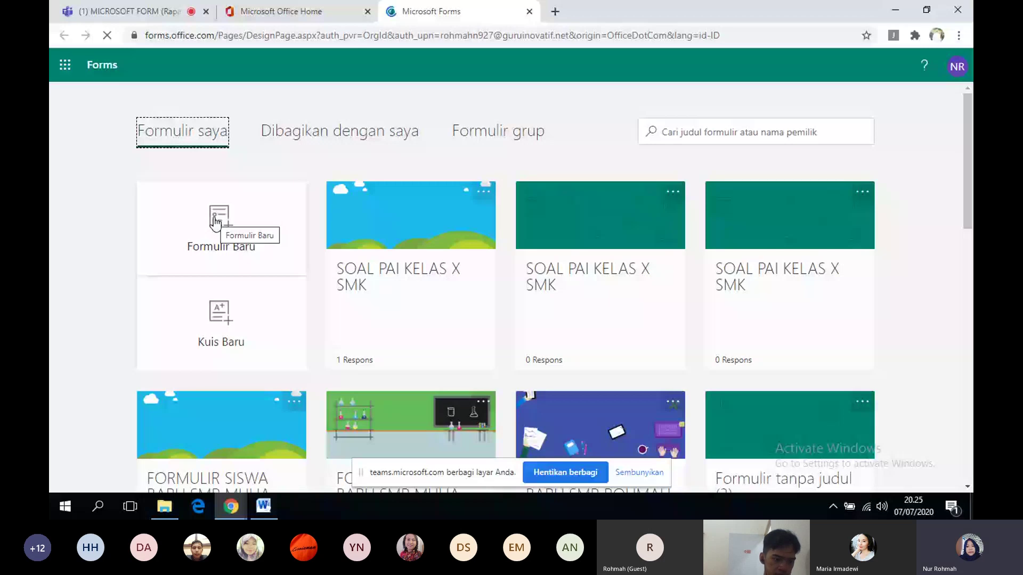
- Create a new form titled 'FORMULIR PENDAFTARAN SIWA BARU SMP MULIA' described 'Isilah dengan sebenar-benarnya'
click(215, 222)
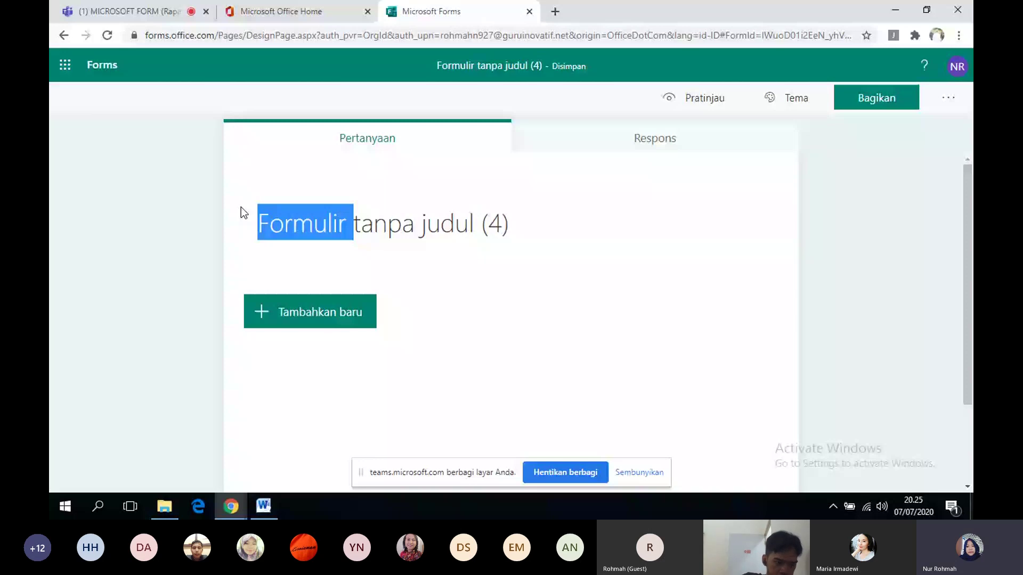
click(381, 213)
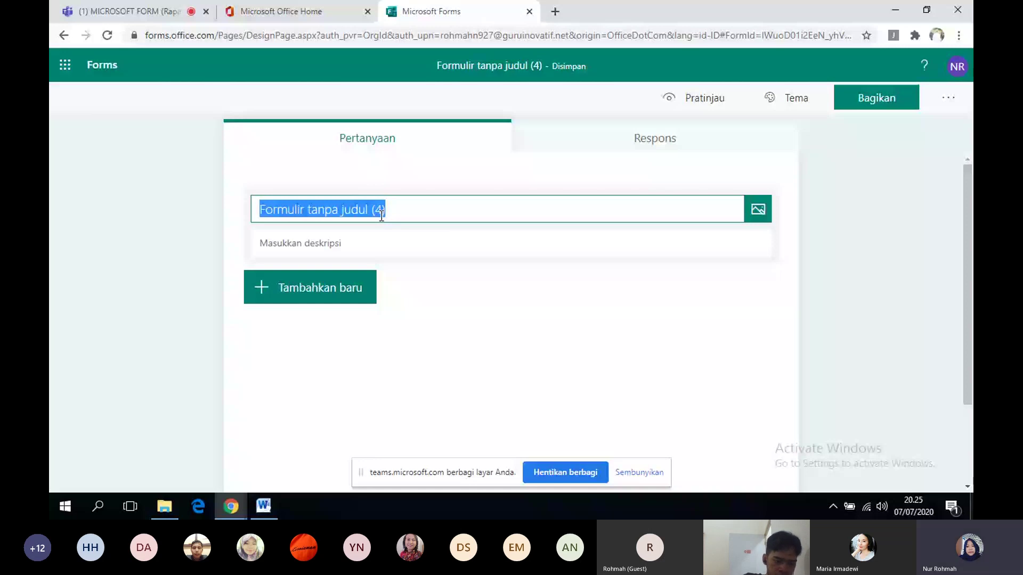
text(FORMULIR)
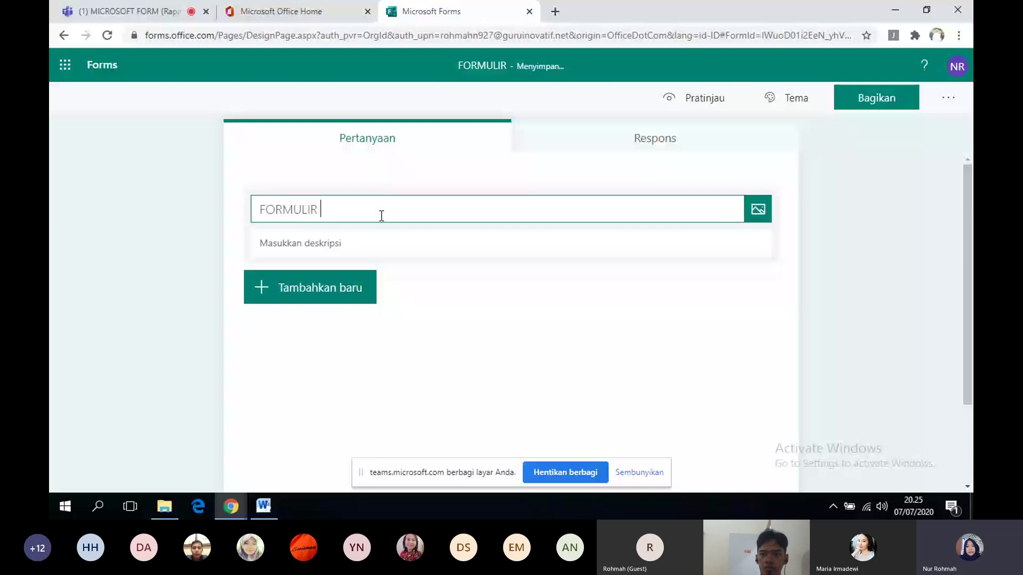
text(PENDAFTARAN)
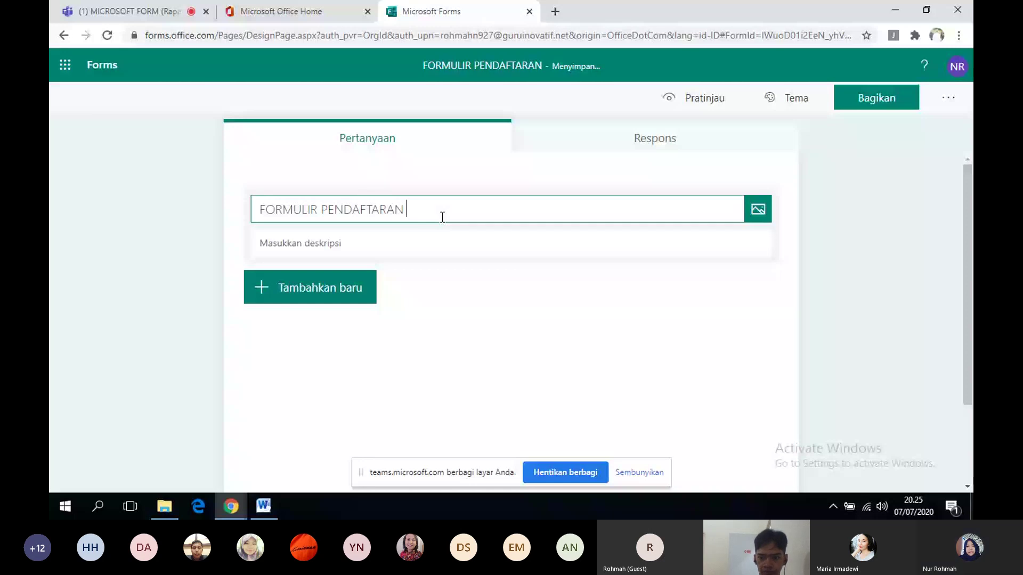
text(SIWA BARU S)
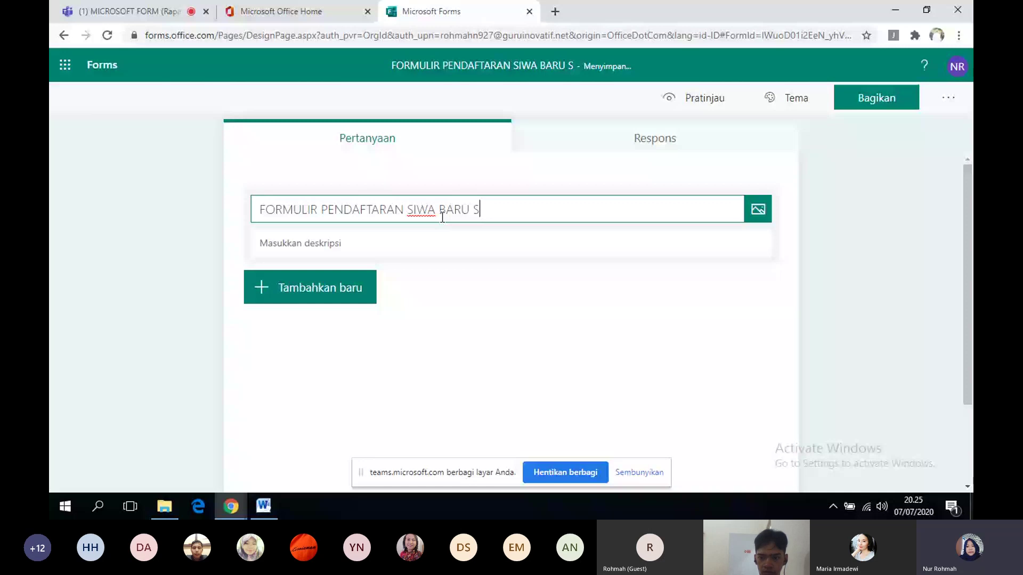
text(MP MULIA)
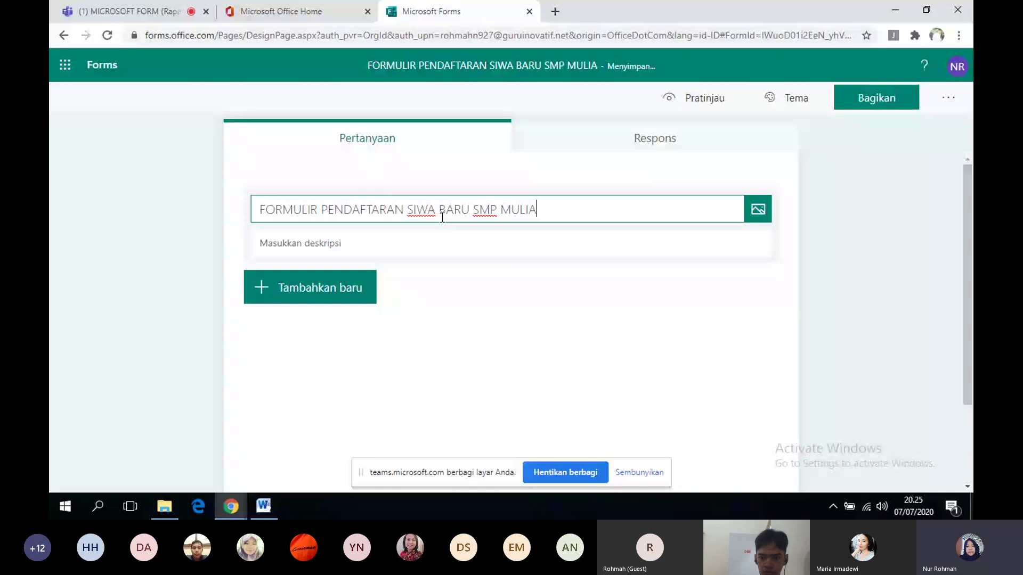
click(392, 245)
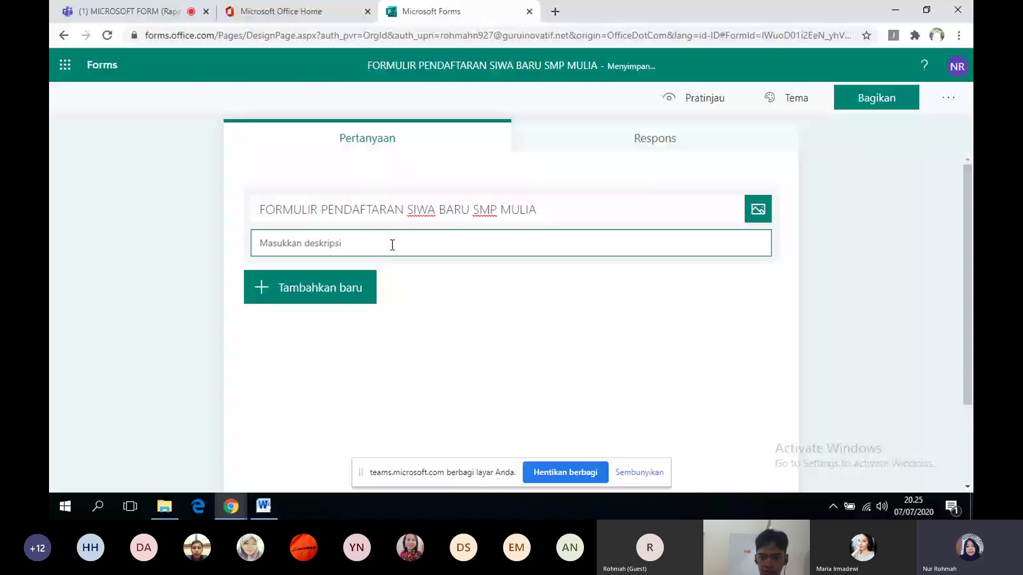
text(Isilah dengan sebenar-bena)
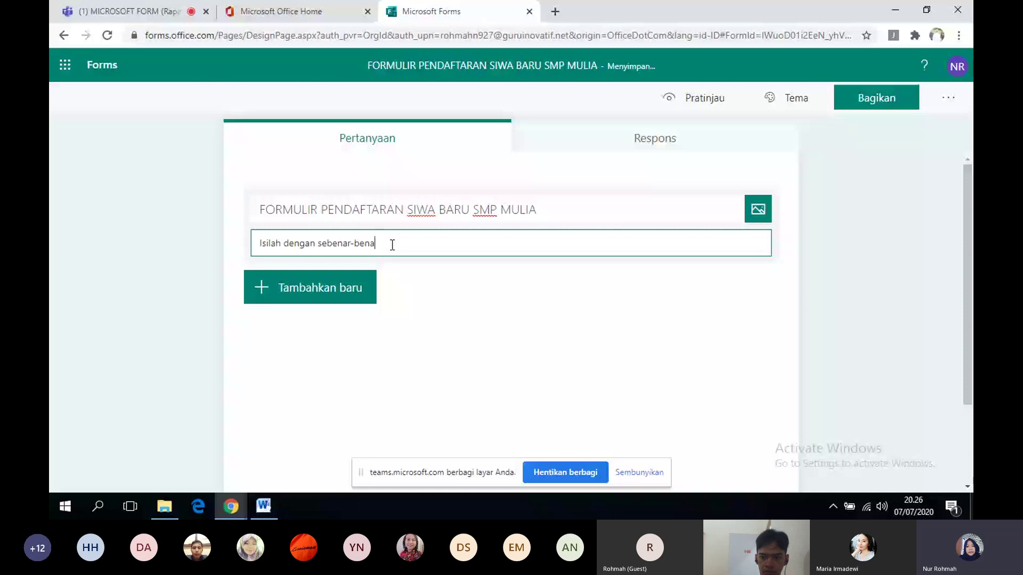
text(rnya)
- Add a new section to the form and title it 'DATA DIRI'
click(338, 290)
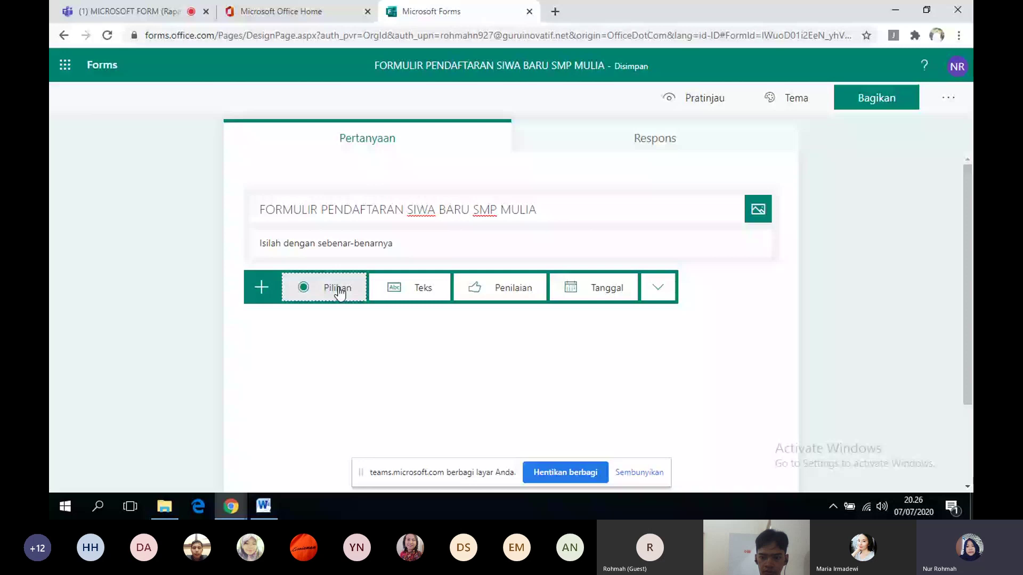
click(658, 287)
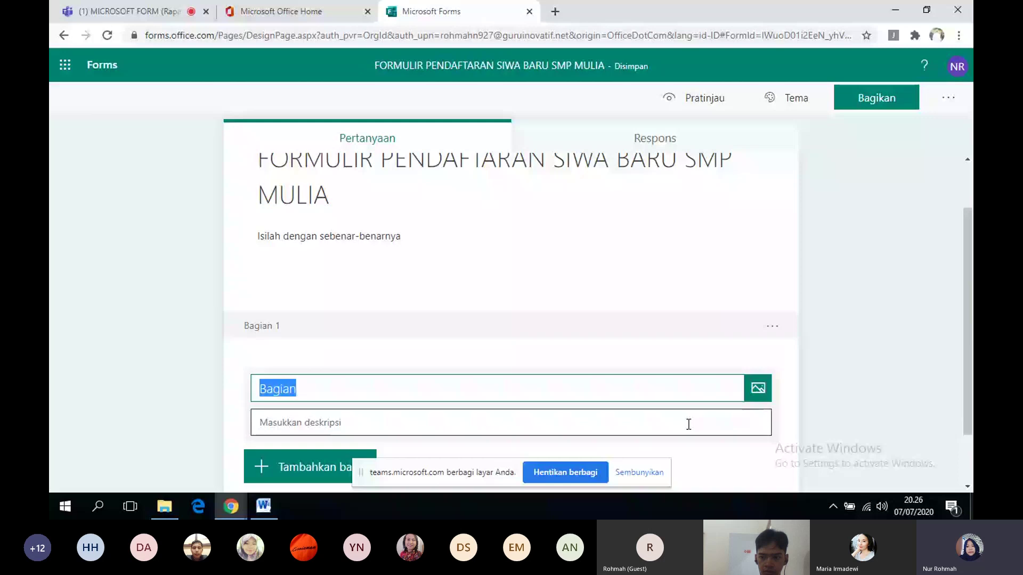
text(dat)
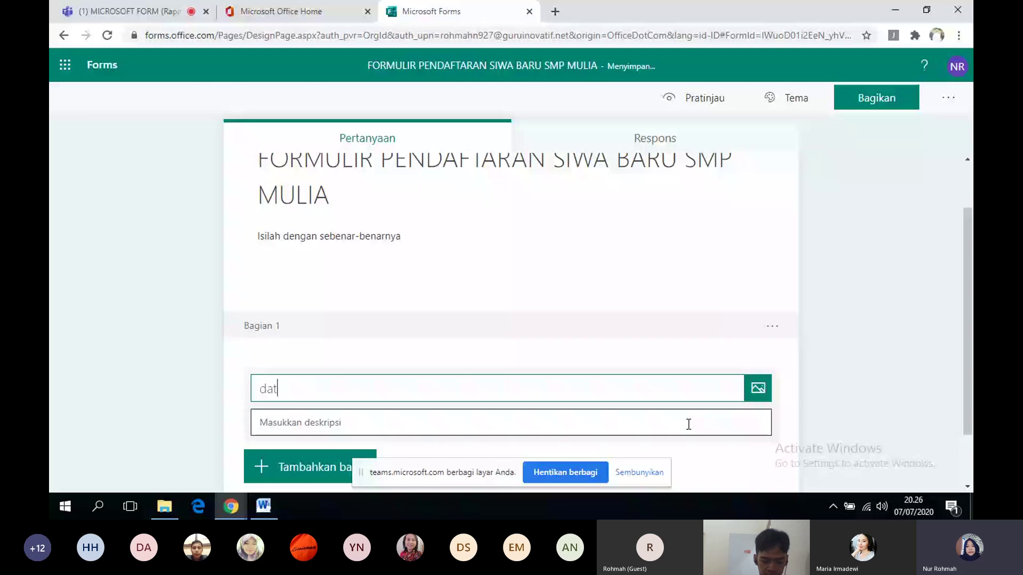
key(BackSpace)
key(BackSpace)
key(BackSpace)
text(DATA DIRI)
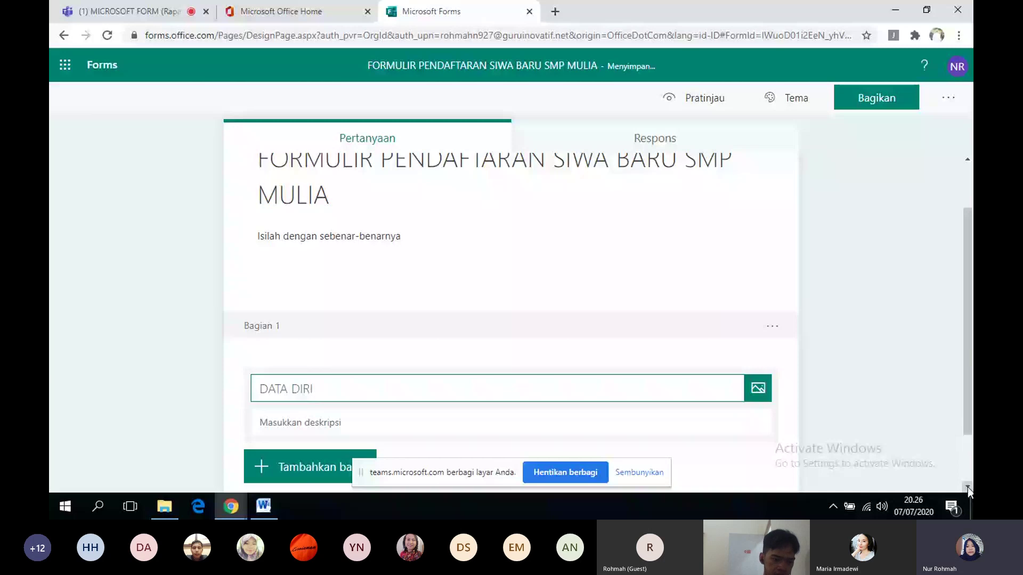
click(319, 466)
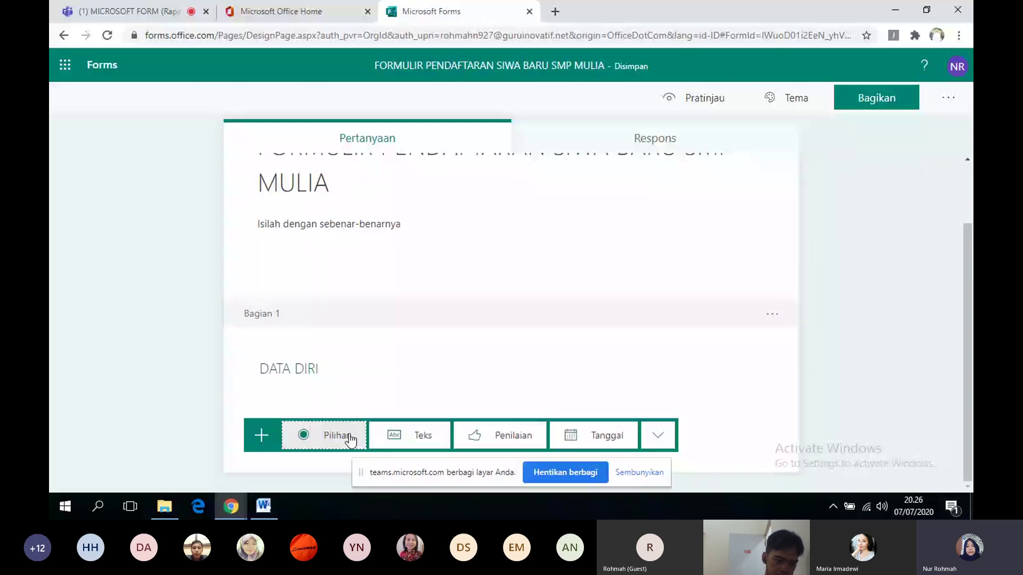
- Add a required text question 'NAMA LENGKAP' under DATA DIRI
click(409, 436)
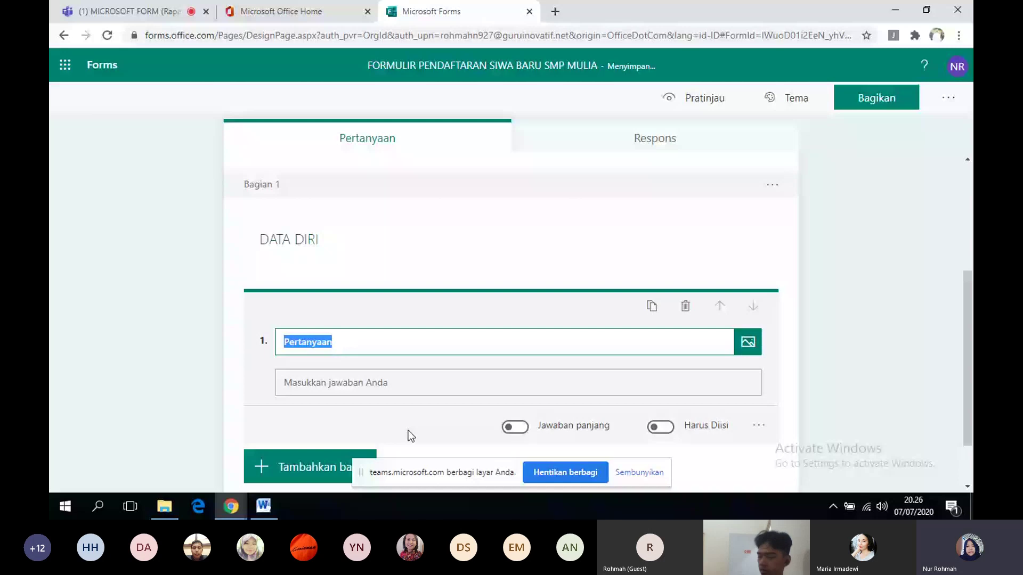
text(NAMA)
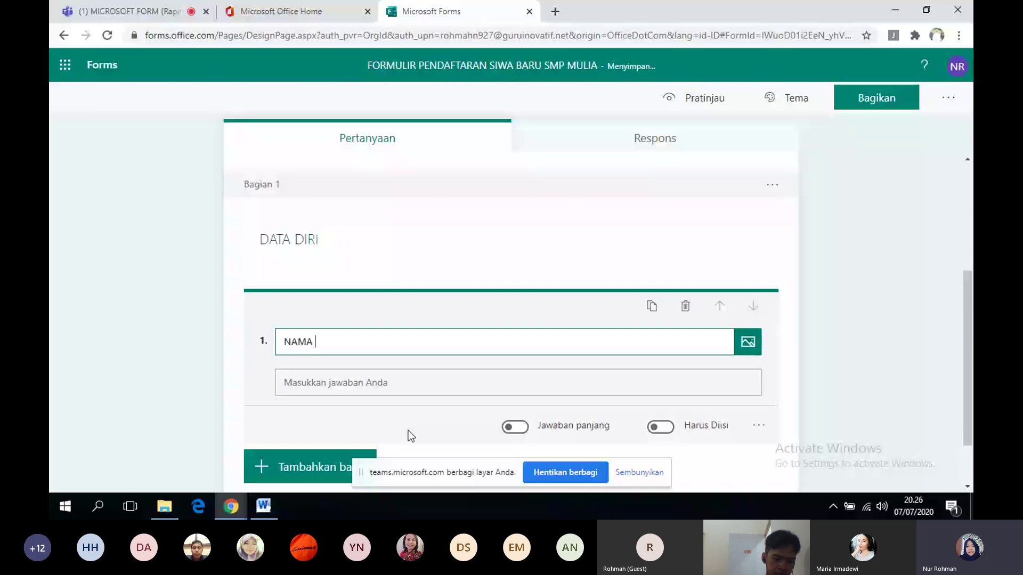
text(LENGKAP)
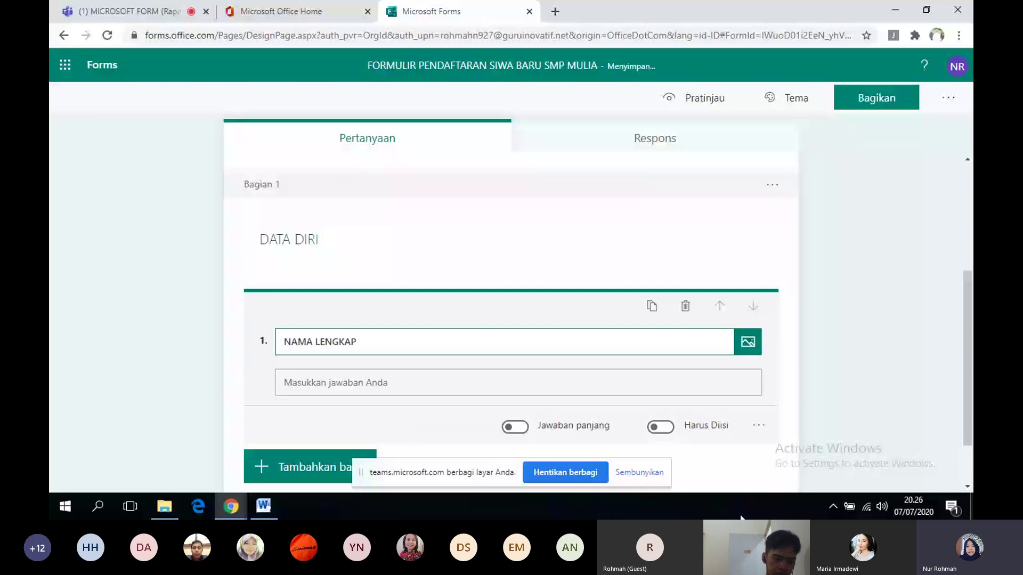
click(661, 427)
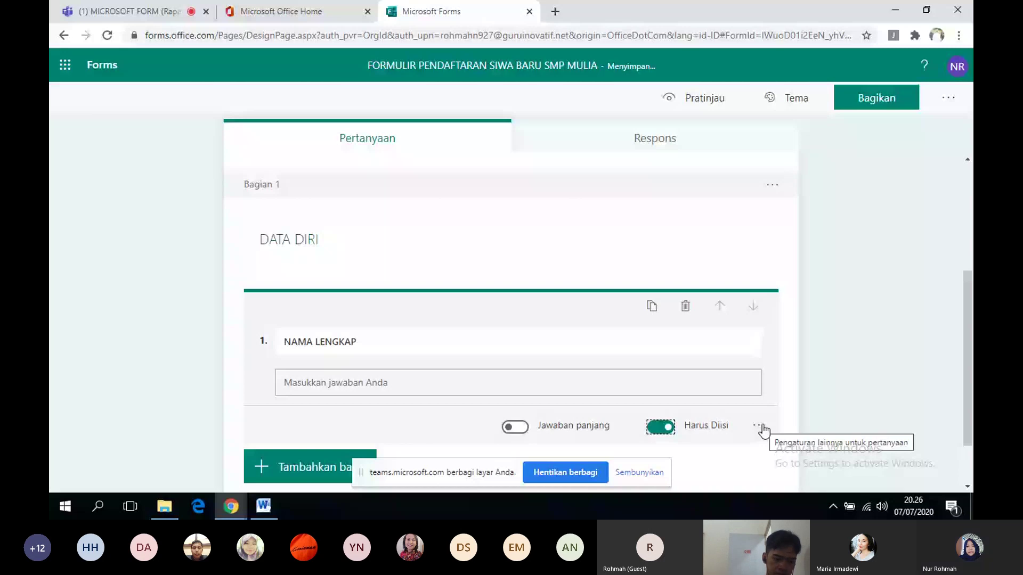
- Give NAMA LENGKAP a subtitle 'Contoh:' followed by an example full name
click(759, 426)
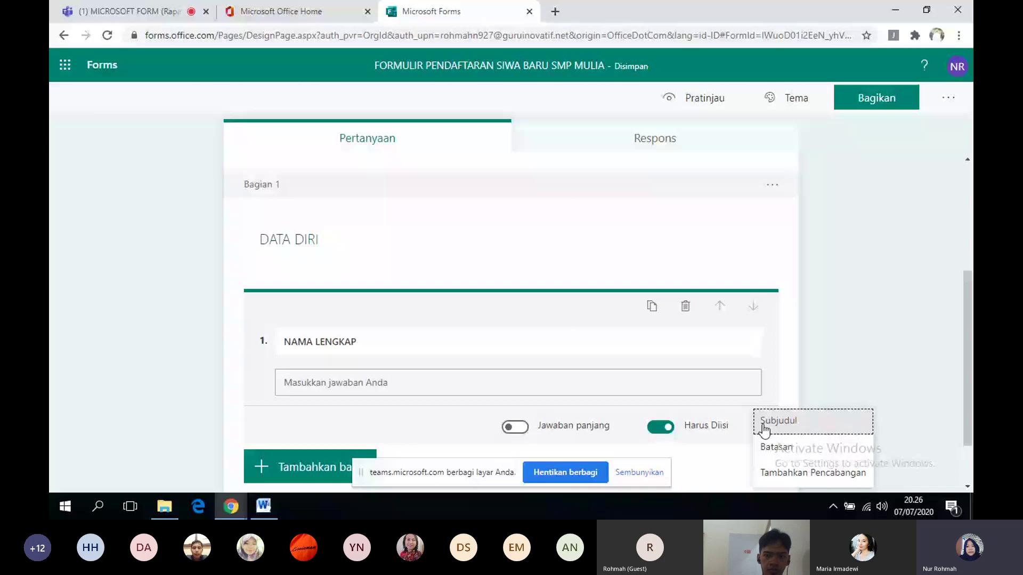
click(765, 426)
text(c)
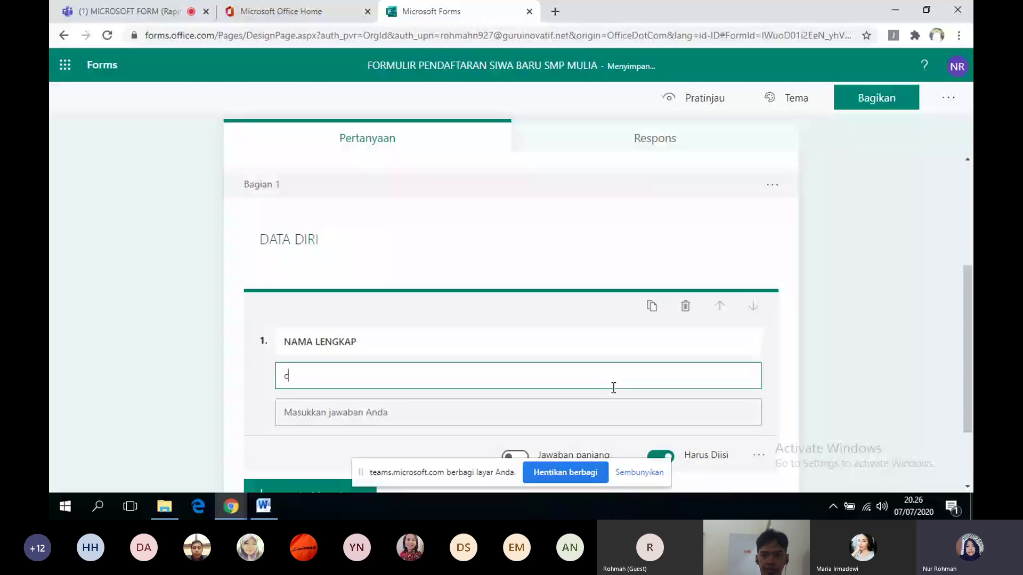
key(BackSpace)
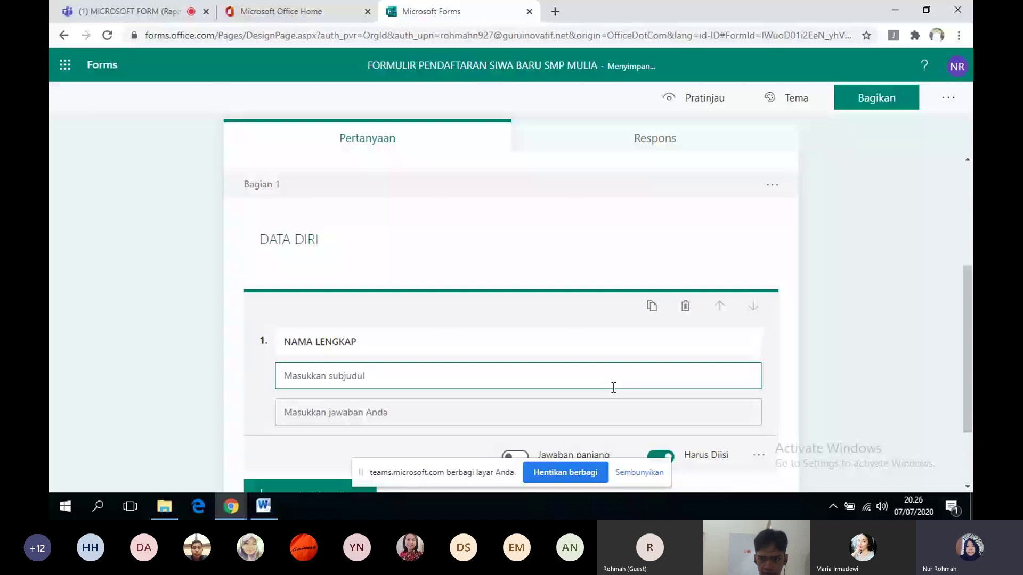
text(Contoh:)
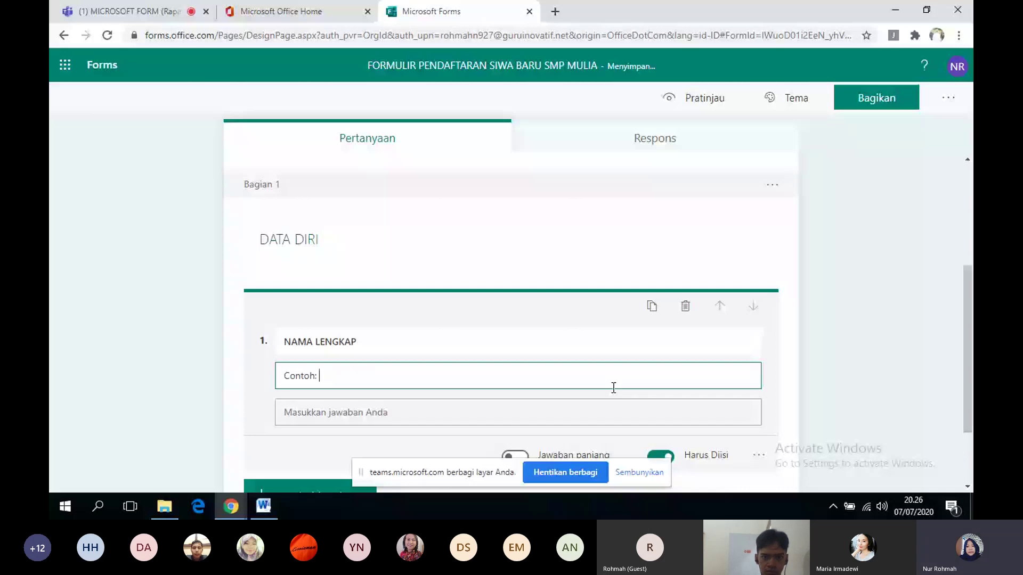
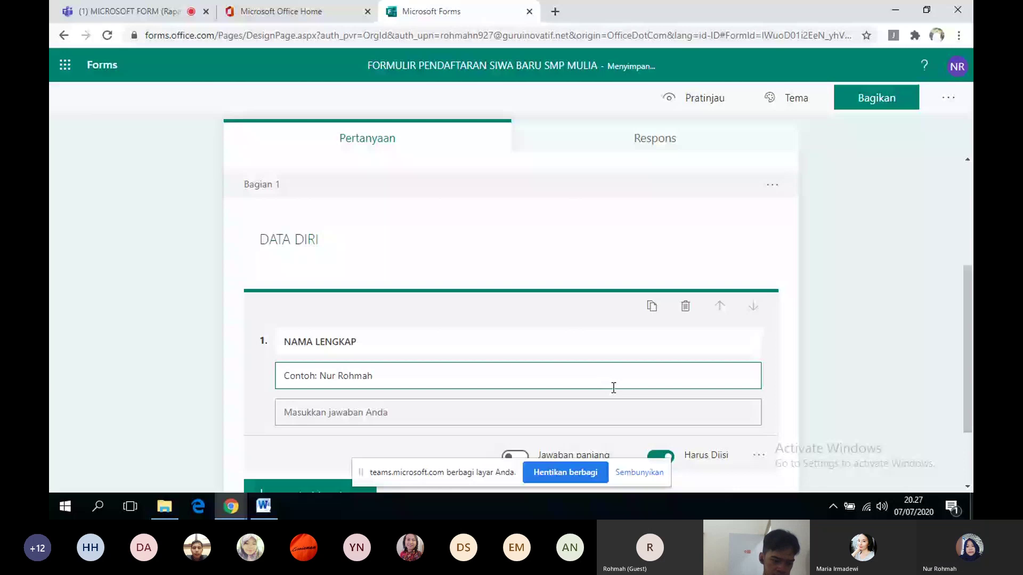
click(334, 488)
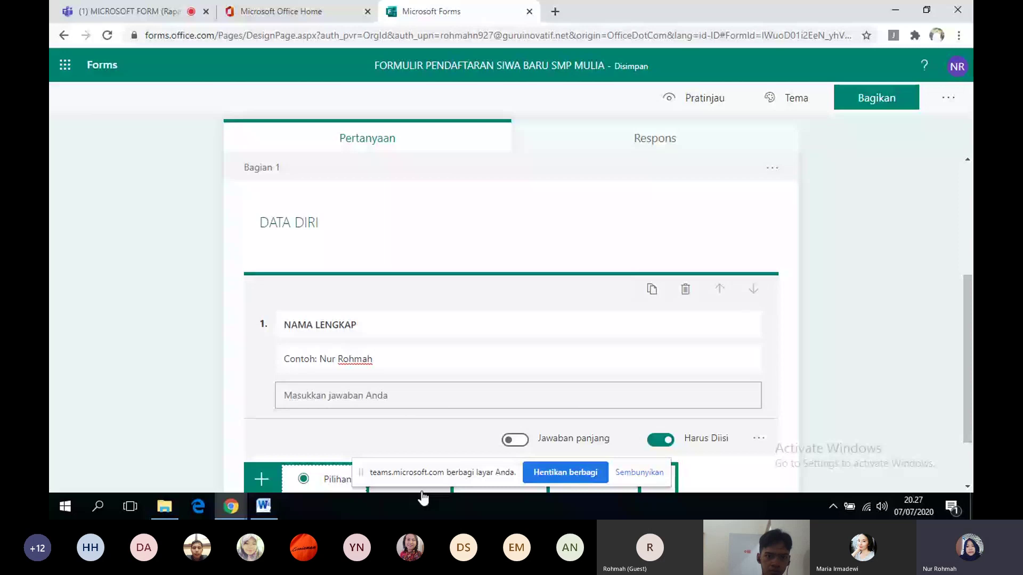
click(966, 486)
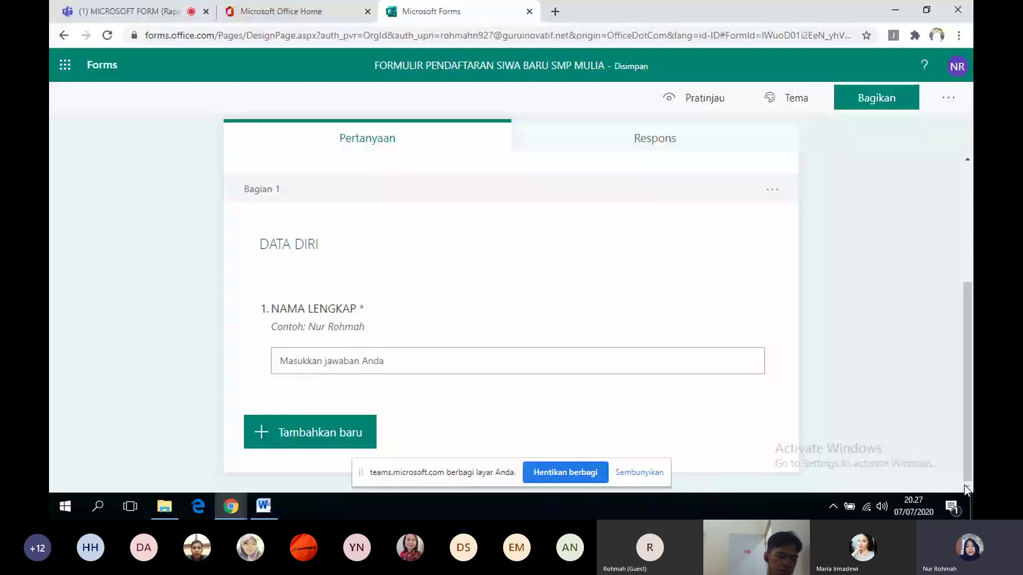
click(351, 436)
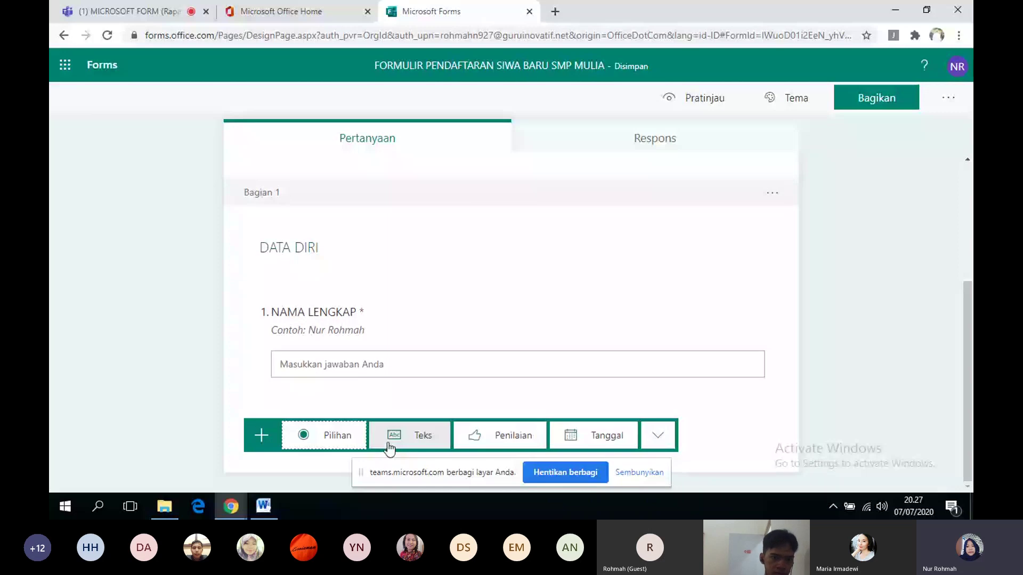
- Add text question 'Tempat Tanggal Lahir' with subtitle 'contoh: Nagnjuk, 13 Nopember 1983'
click(388, 445)
text(Te)
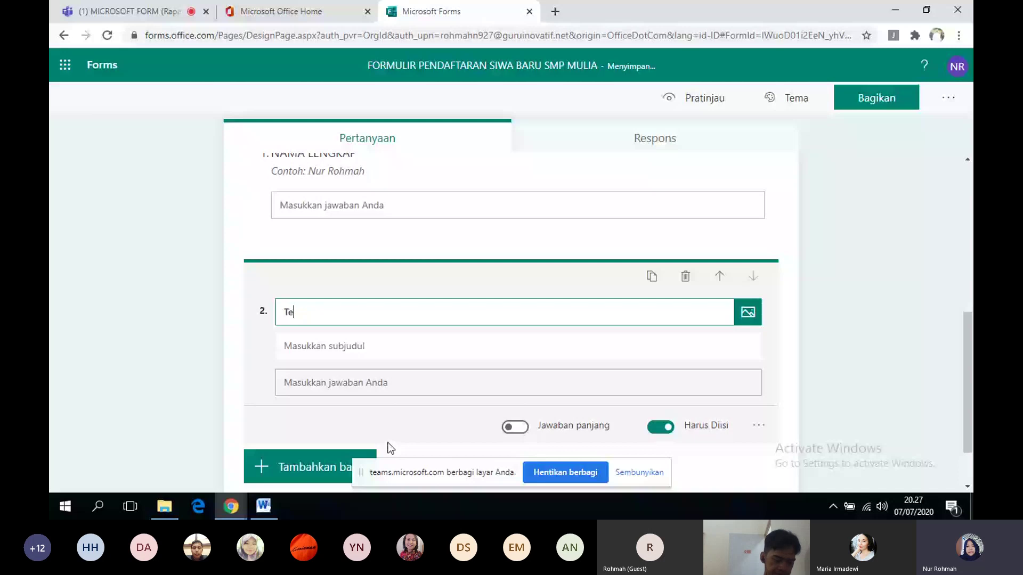
text(mpat Tanggal Lahir)
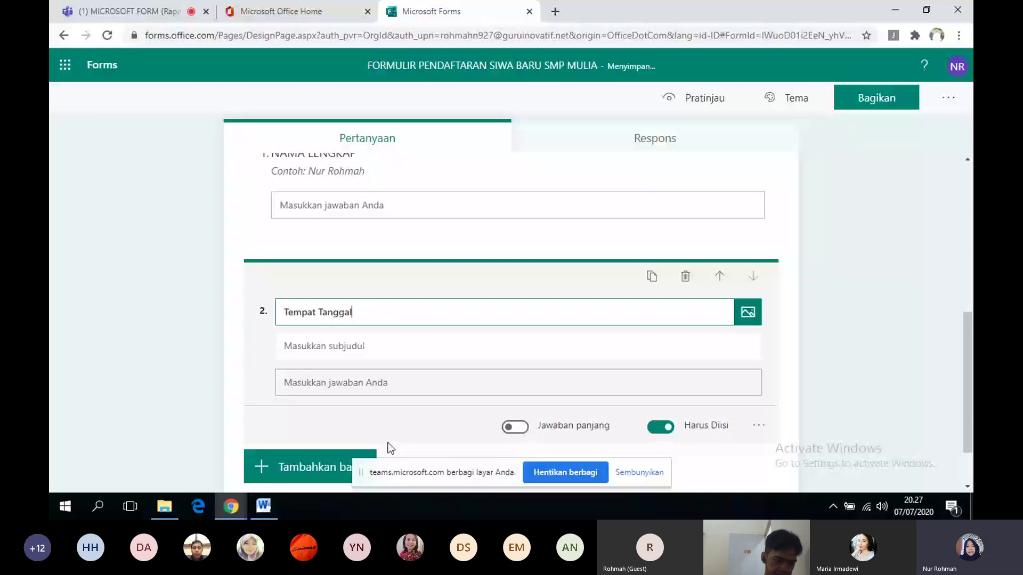
click(357, 346)
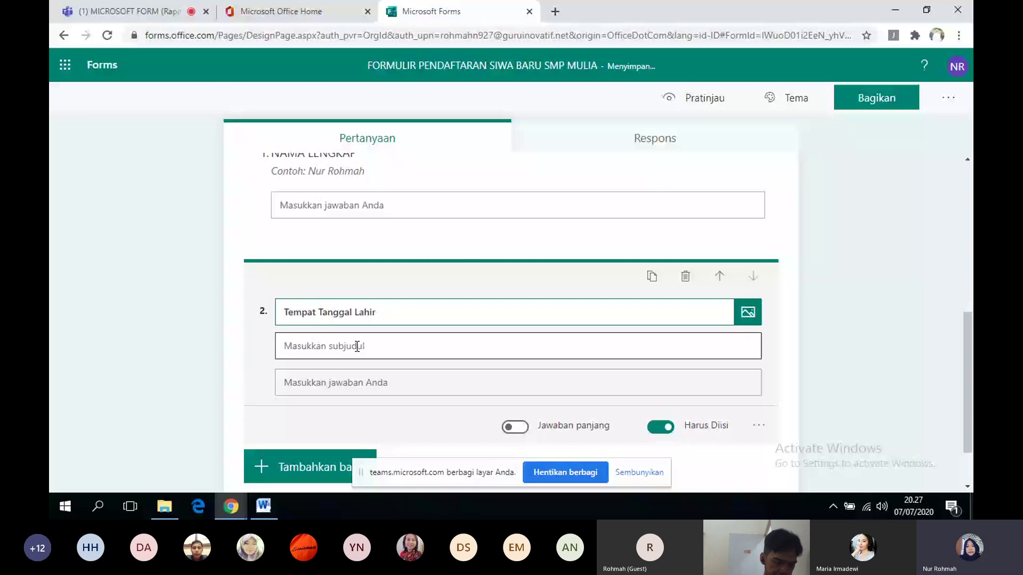
text(c)
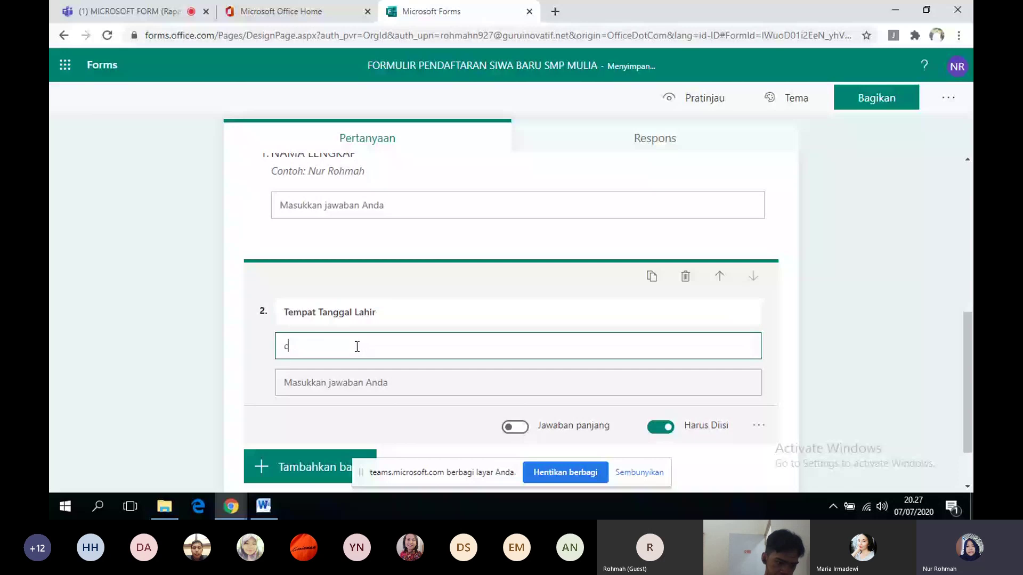
text(o)
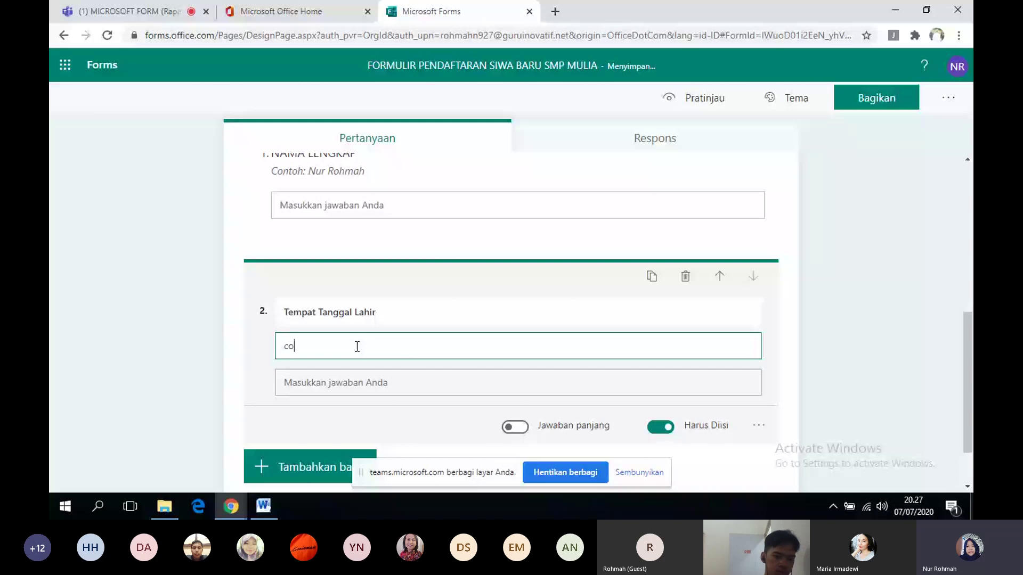
text(ntoh: ngan)
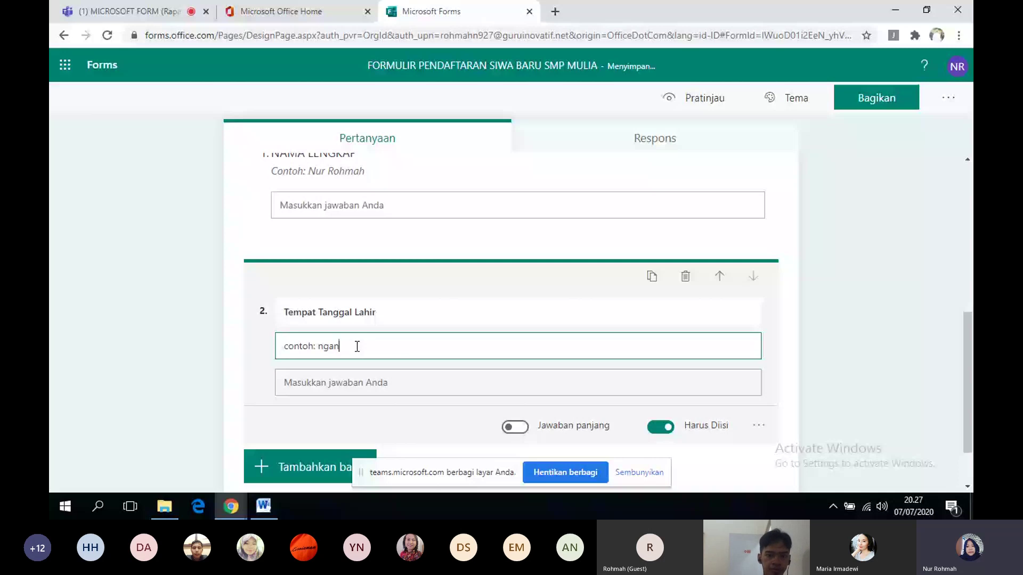
key(BackSpace)
key(BackSpace)
key(BackSpace)
key(BackSpace)
text(Nagnjuk, 13)
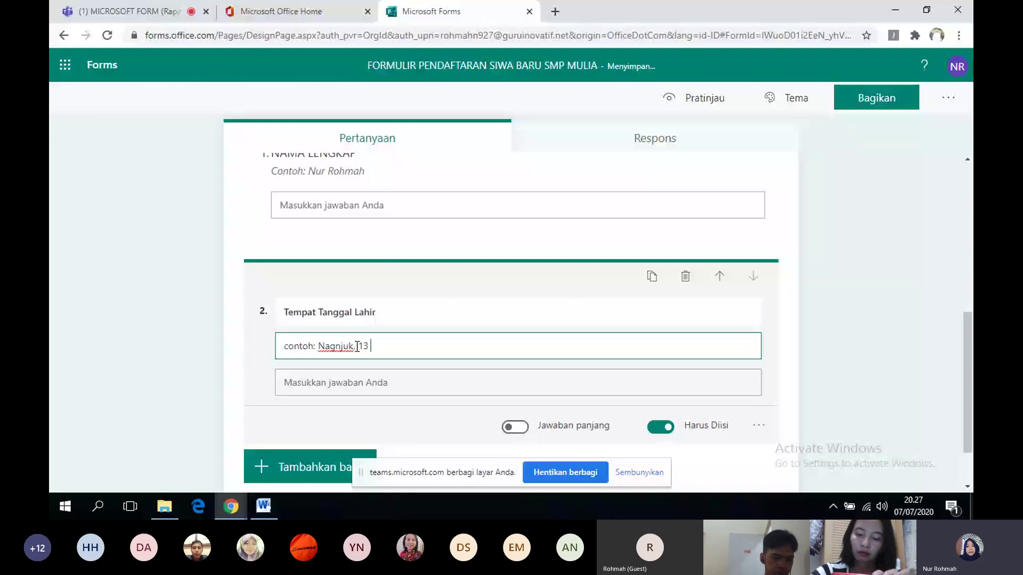
text(Nopember 198)
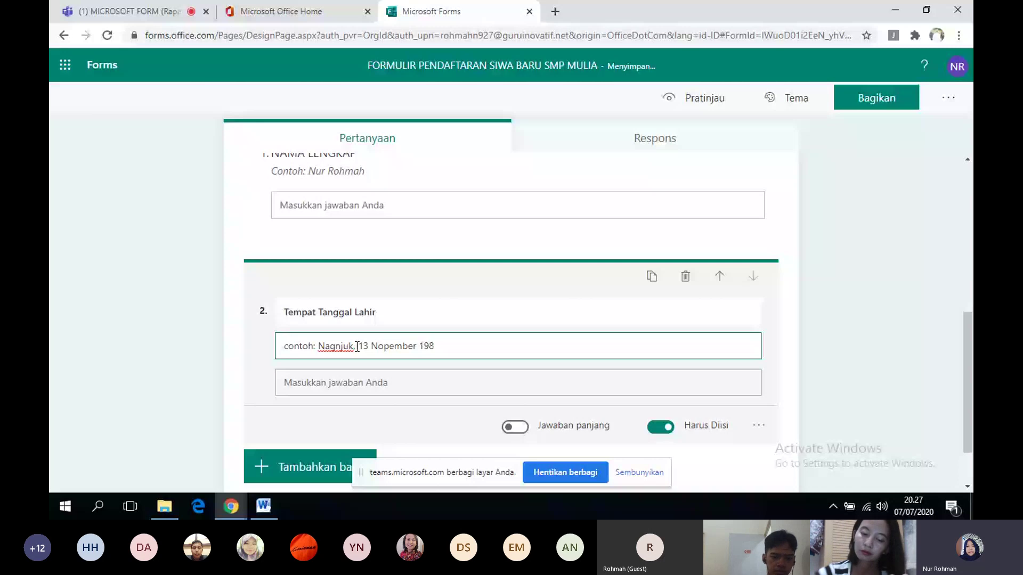
text(3)
click(283, 475)
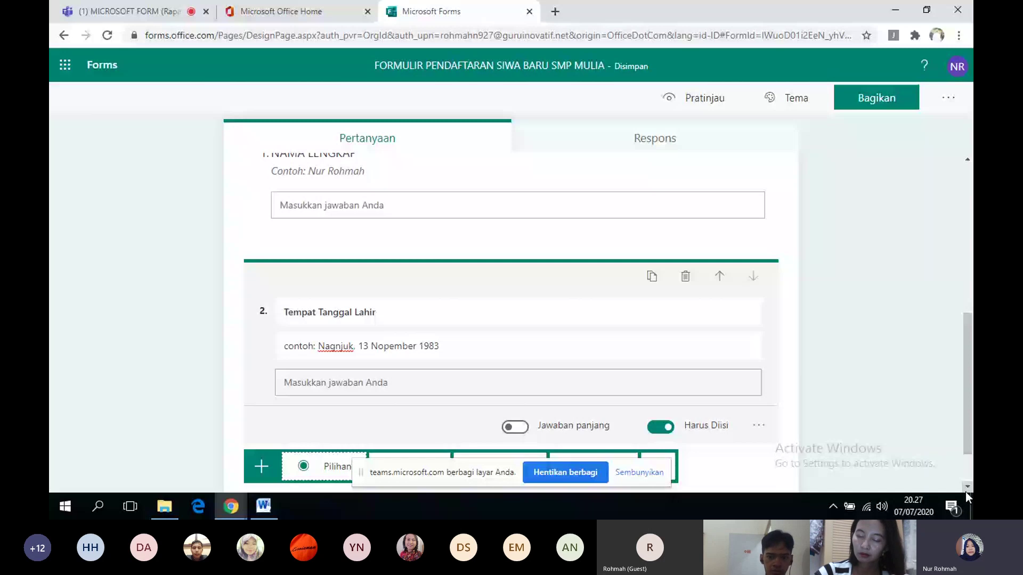
click(345, 448)
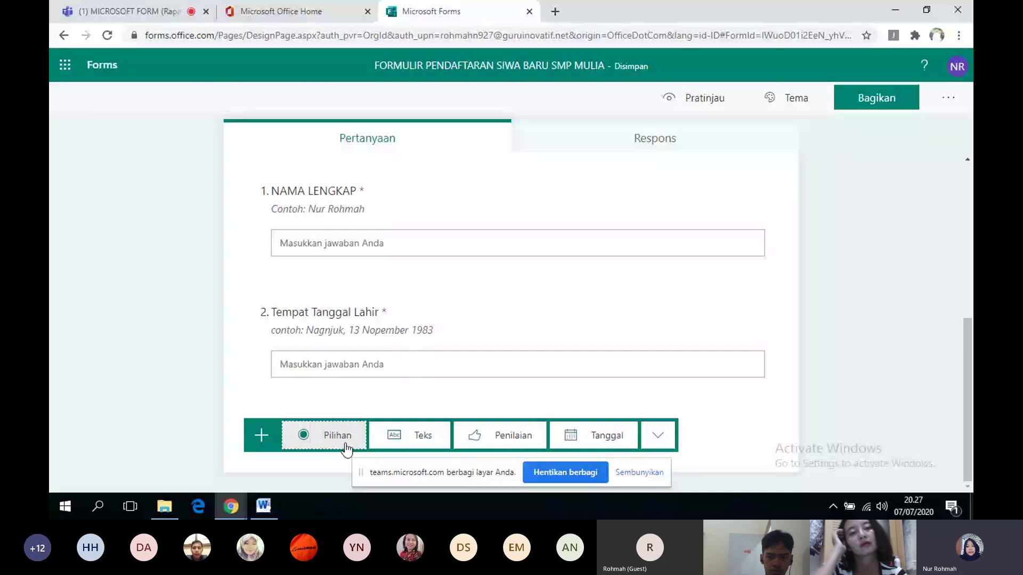
click(658, 435)
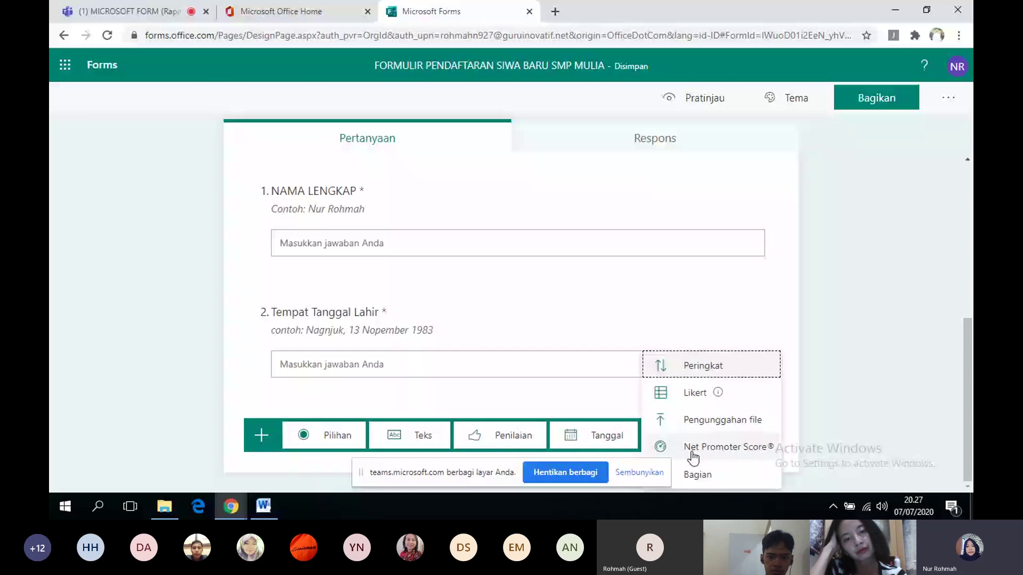
- Add a second section after question 2 and title it NILAI IJAZAH
click(697, 474)
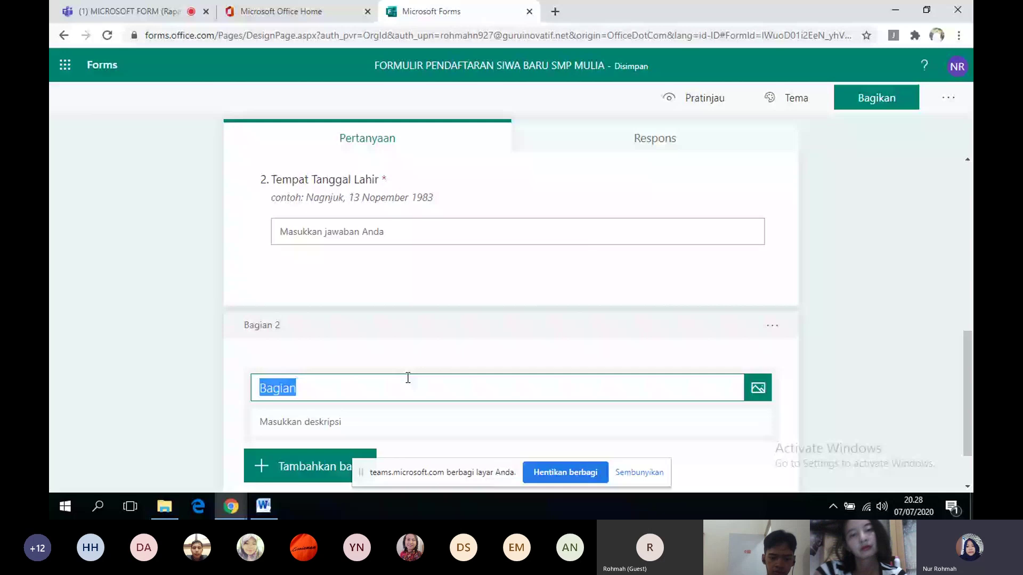
text(ni)
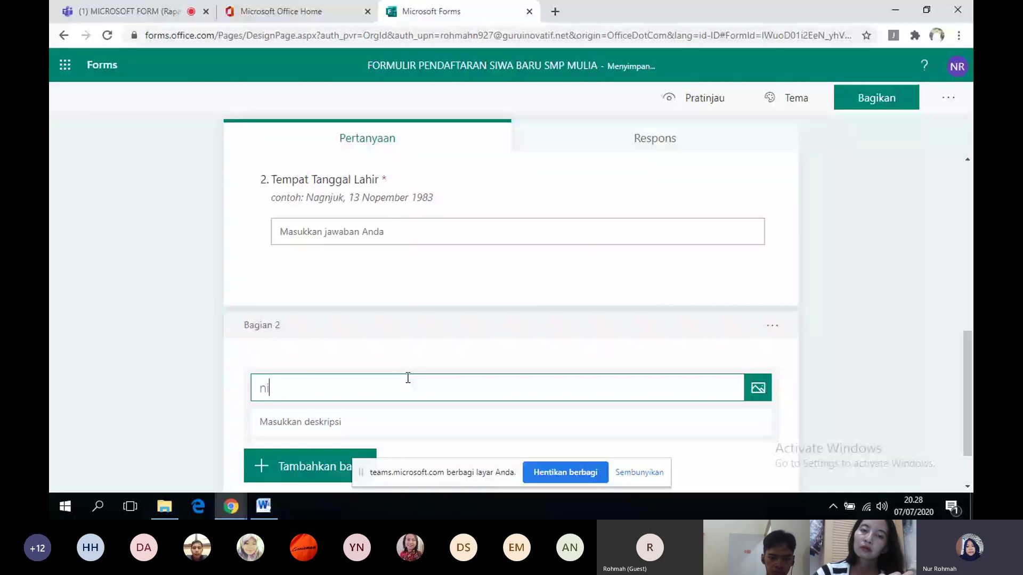
key(BackSpace)
key(BackSpace)
text(NI)
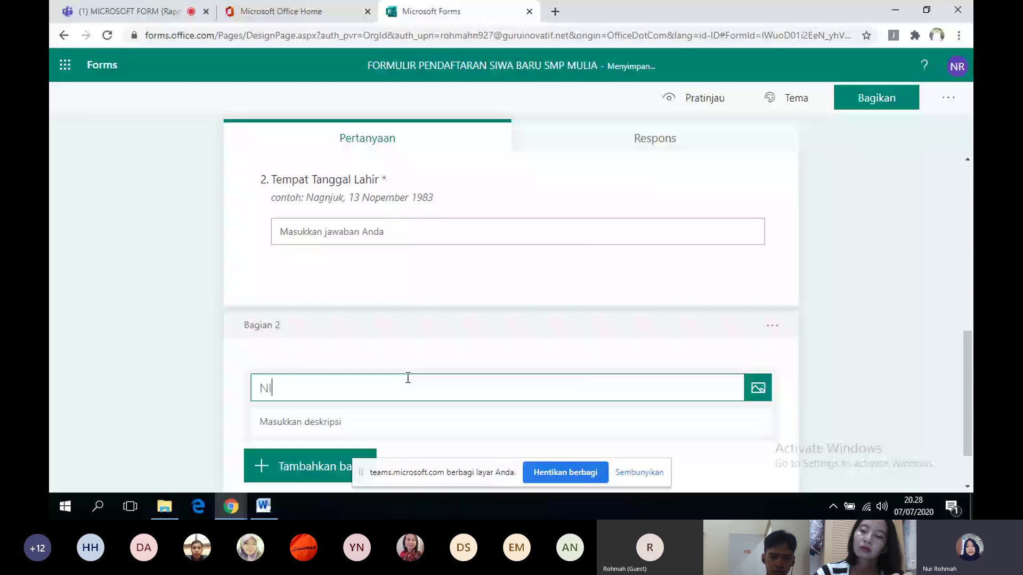
text(LAI IJAZAH)
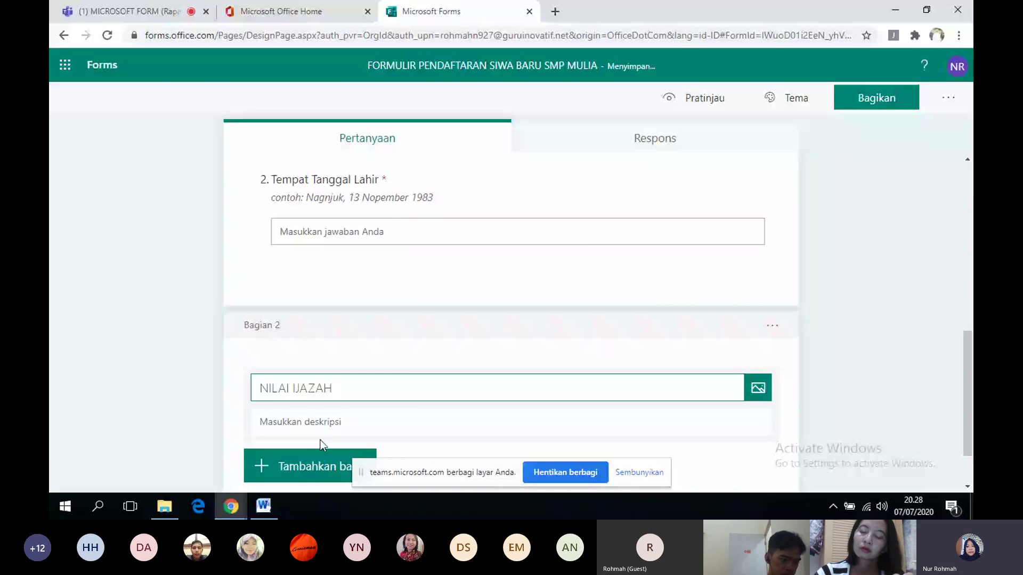
click(358, 454)
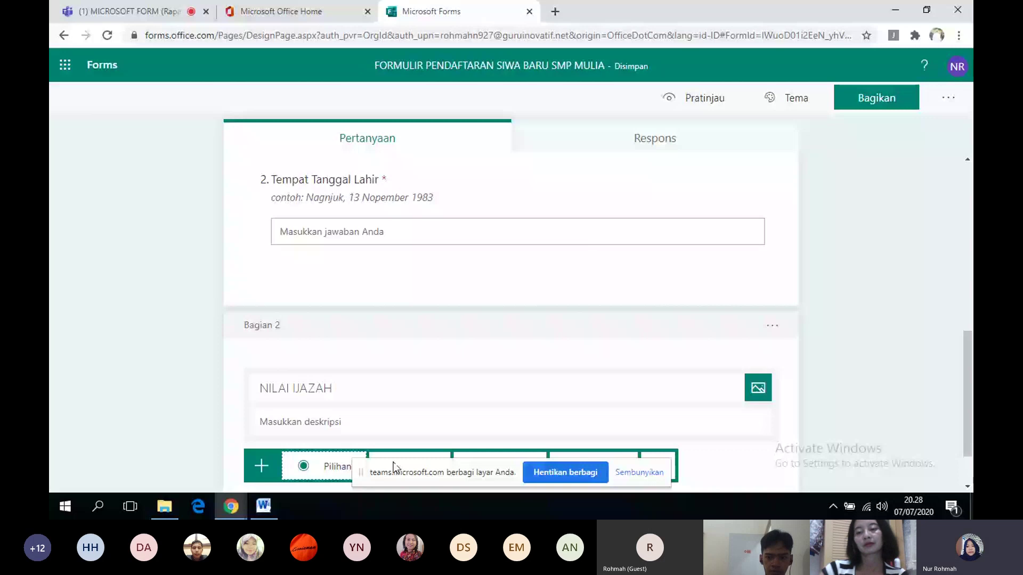
- Add required text questions MATEMATIKA and BAHASA INDONESIA to the NILAI IJAZAH section
click(470, 443)
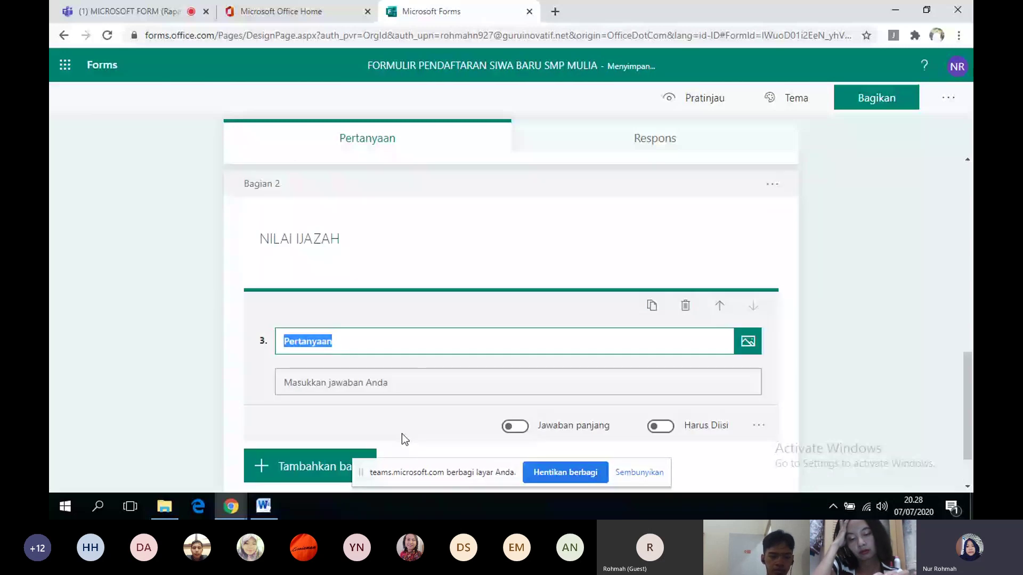
text(MAT)
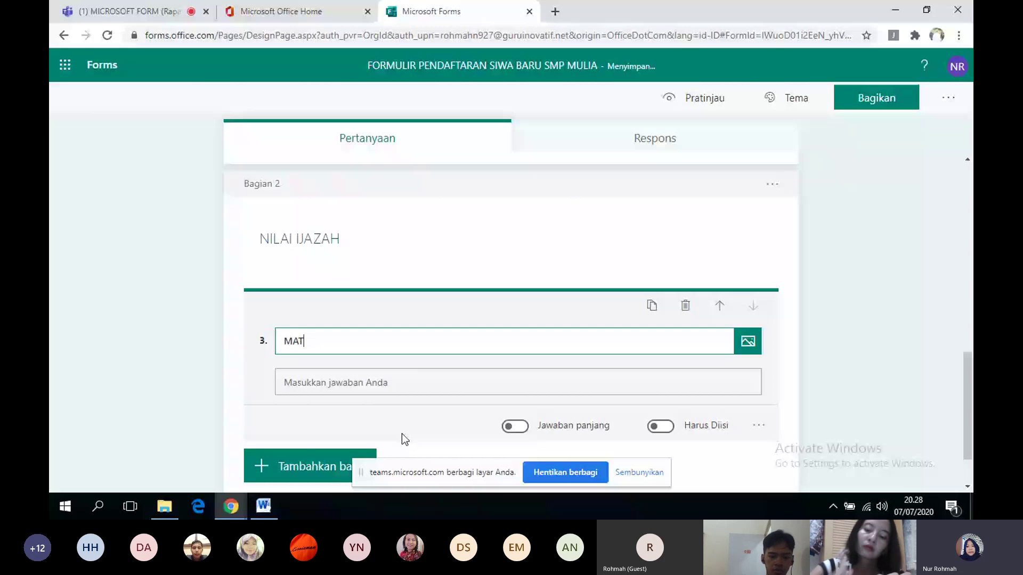
text(EMATIKA)
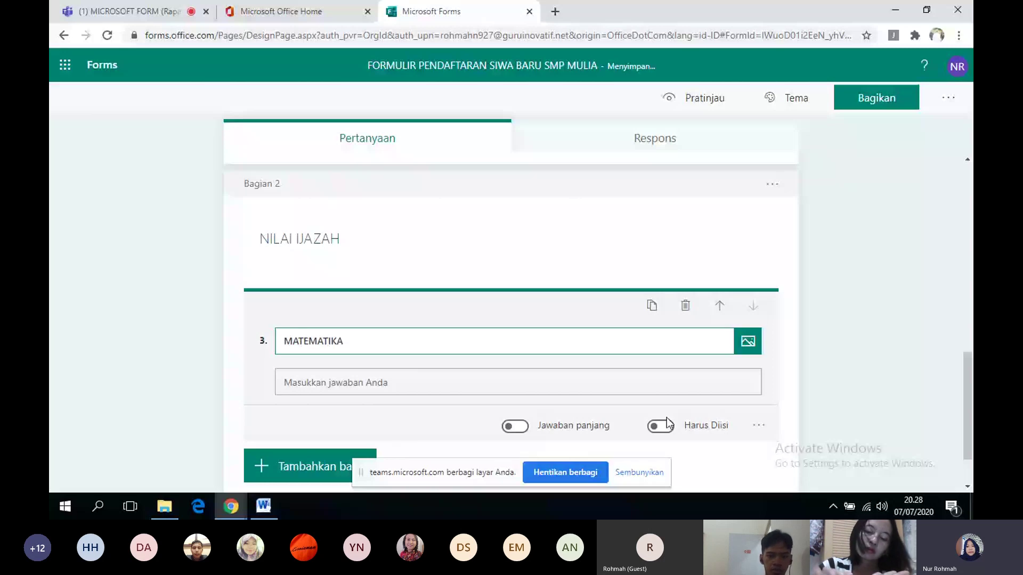
click(661, 426)
mouse_move(328, 476)
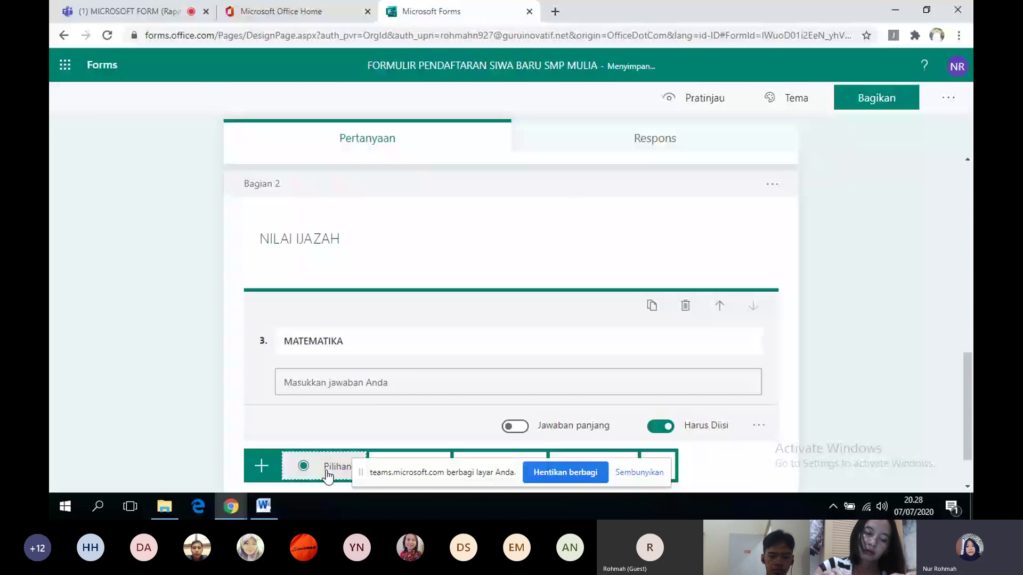
click(394, 455)
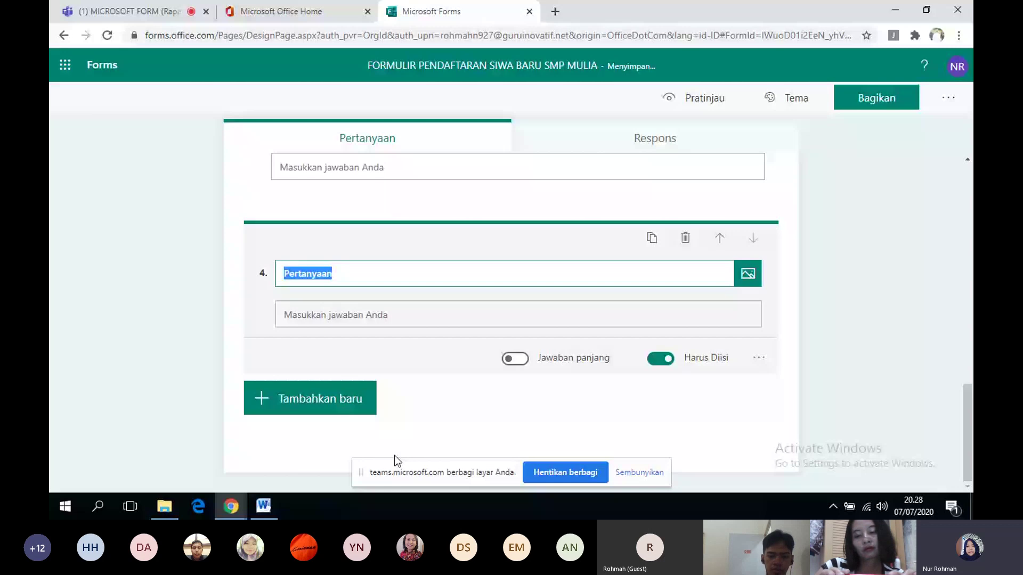
text(BAH)
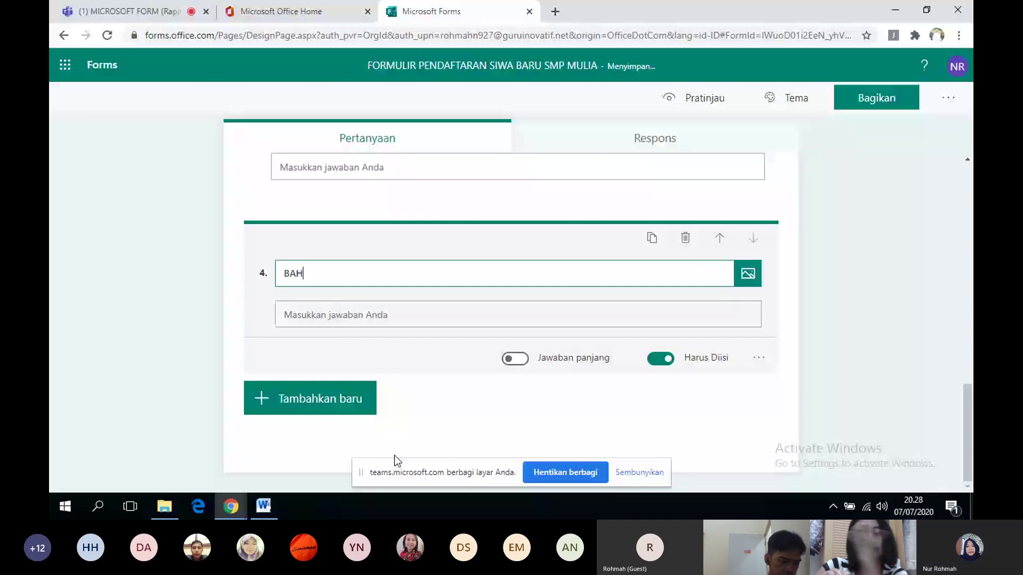
text(ASA INDONESIA)
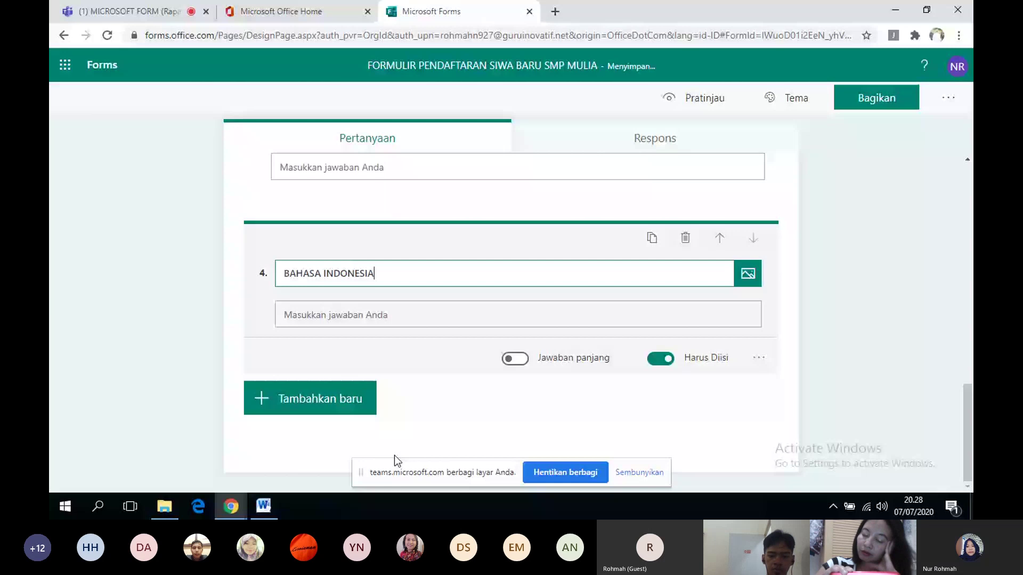
- Add a third, untitled section after the BAHASA INDONESIA question
click(326, 405)
click(658, 401)
click(690, 471)
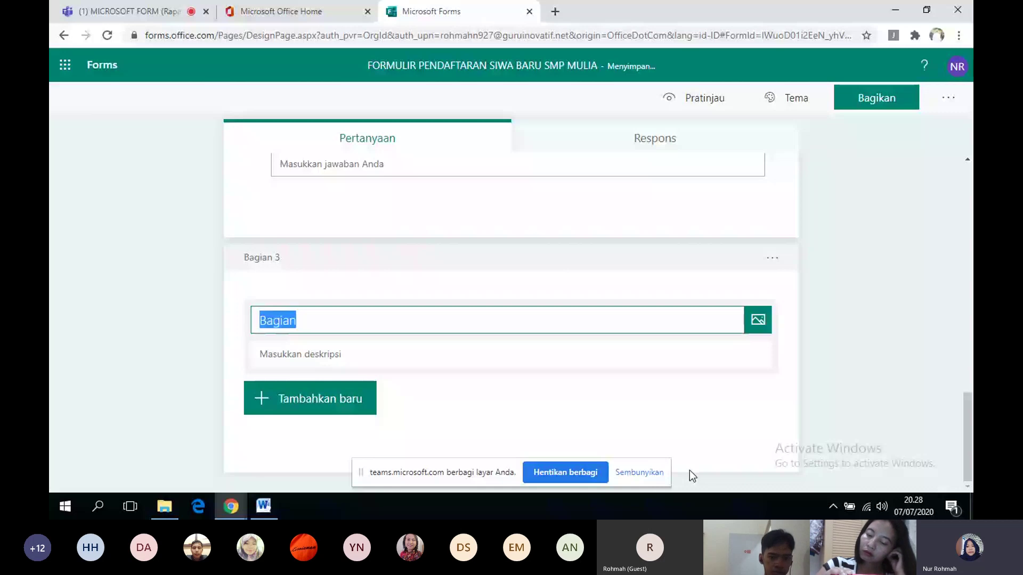
- Title the third section UNGGAH, add text question 'UNGGAH KK', and give it a subtitle line
text(UNGGAH)
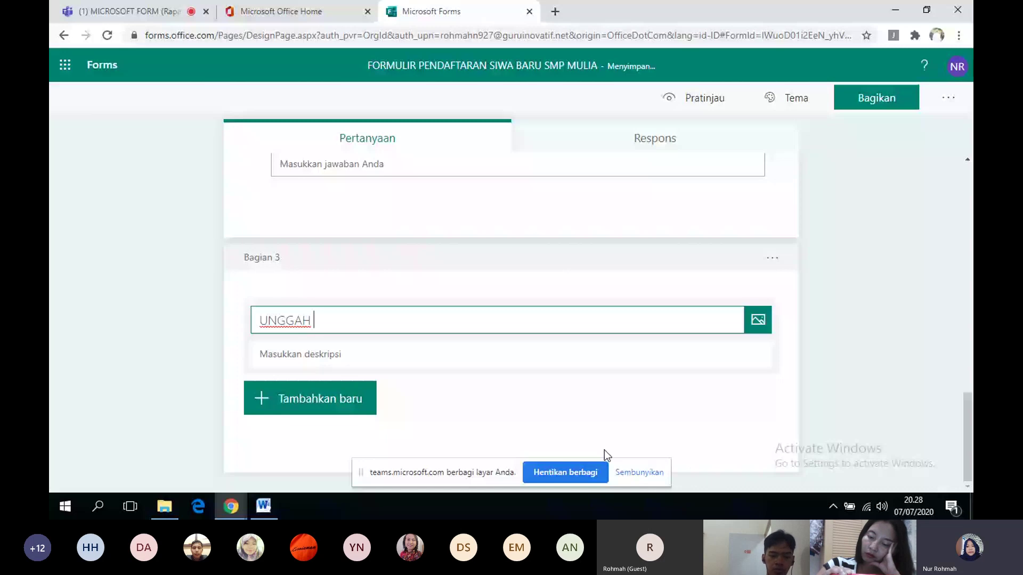
click(346, 400)
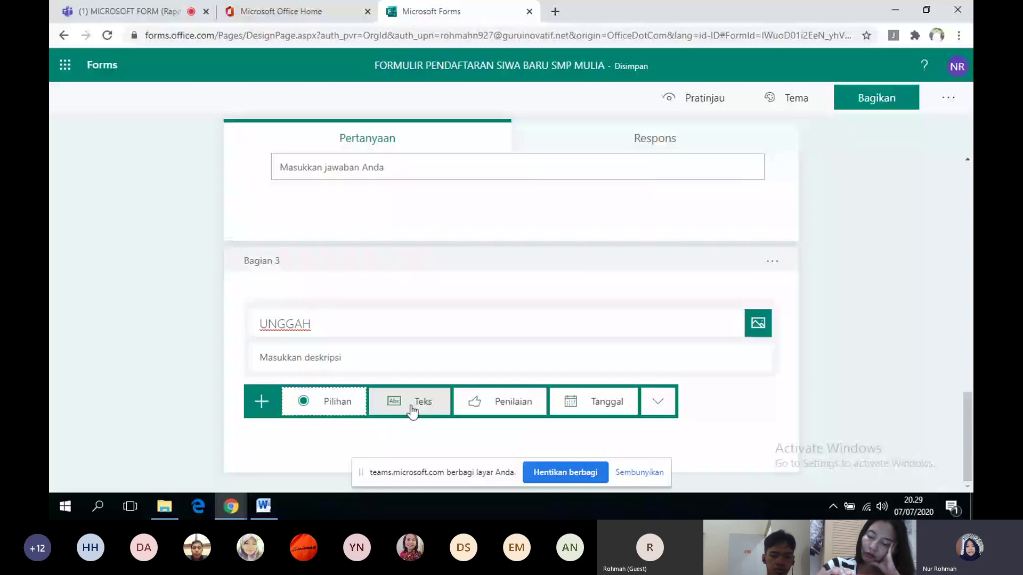
click(411, 409)
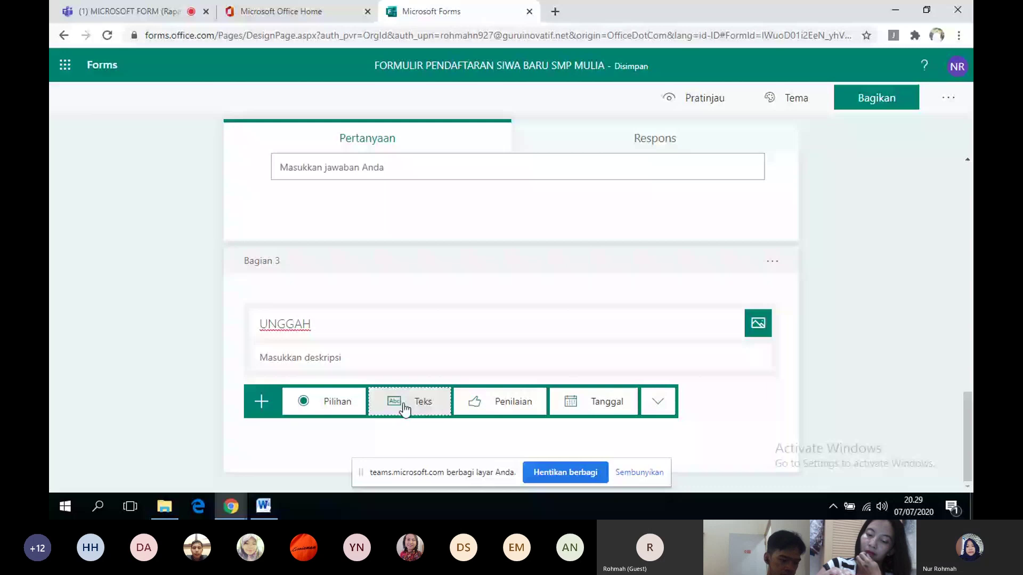
text(KK)
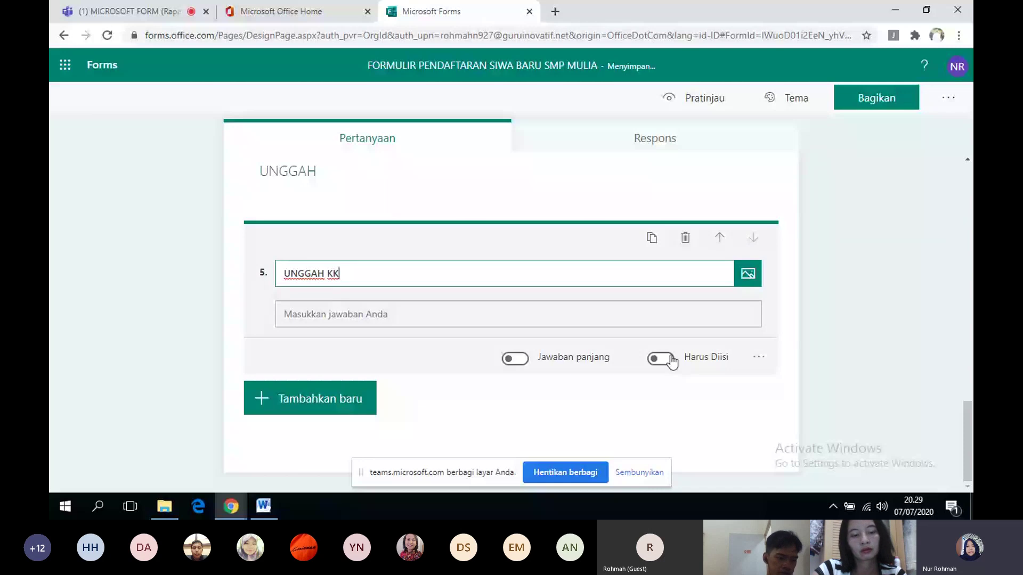
click(759, 358)
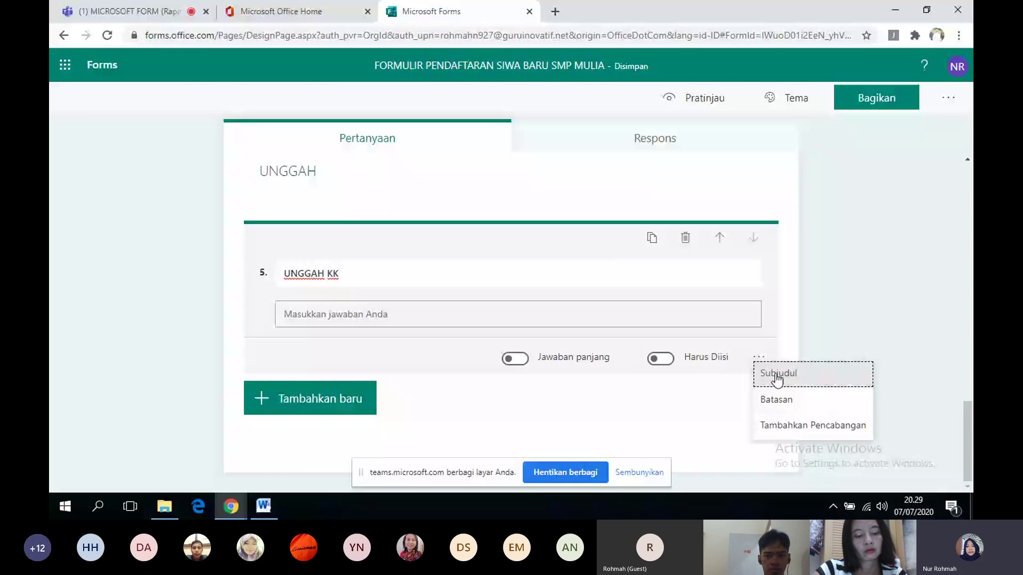
click(777, 376)
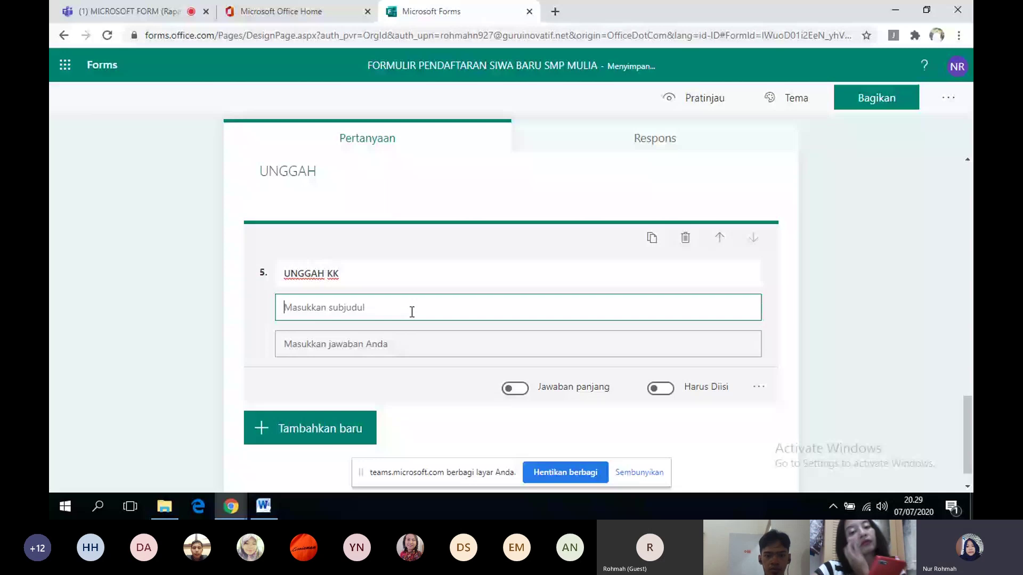
- Launch OneDrive's My files page from Office home via the app launcher
click(58, 68)
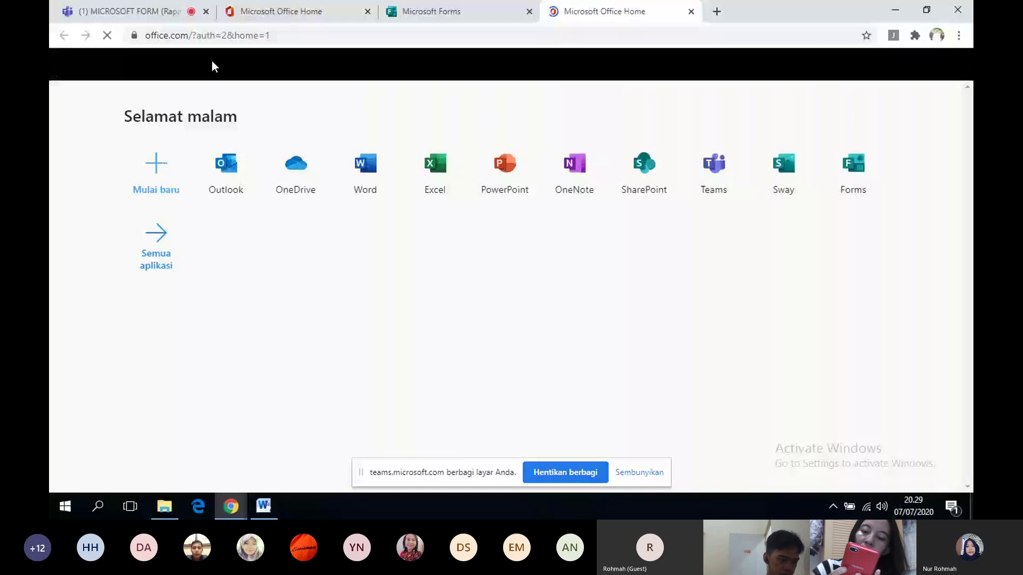
click(298, 177)
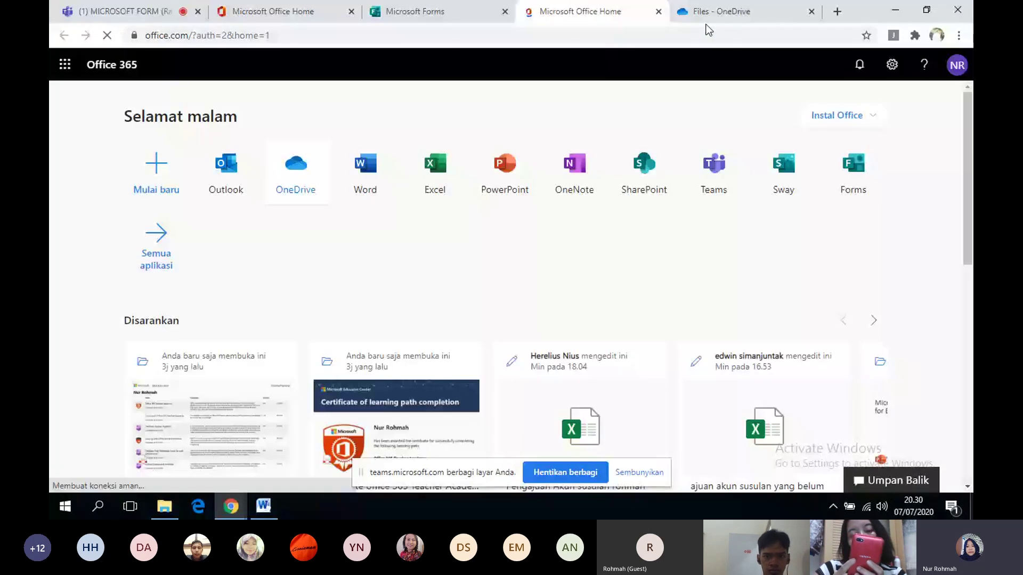
click(706, 20)
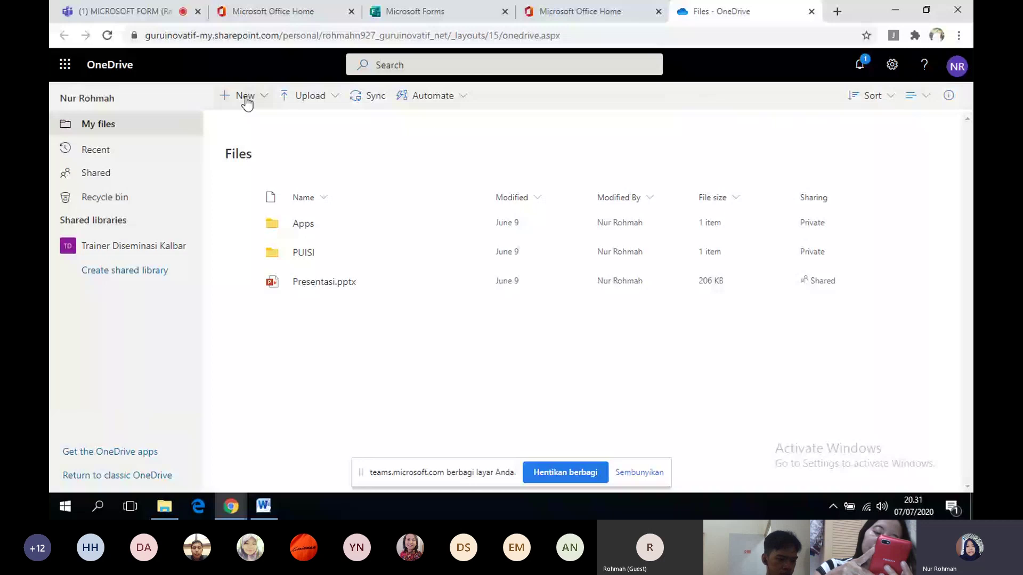
- Create a new folder named KK in OneDrive's My files
click(246, 102)
click(246, 114)
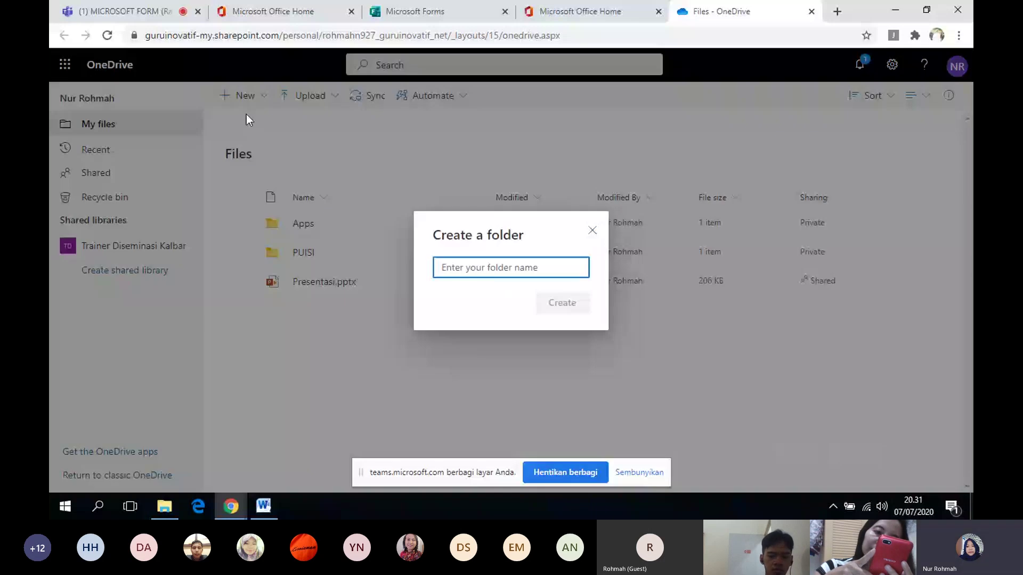
text(KK)
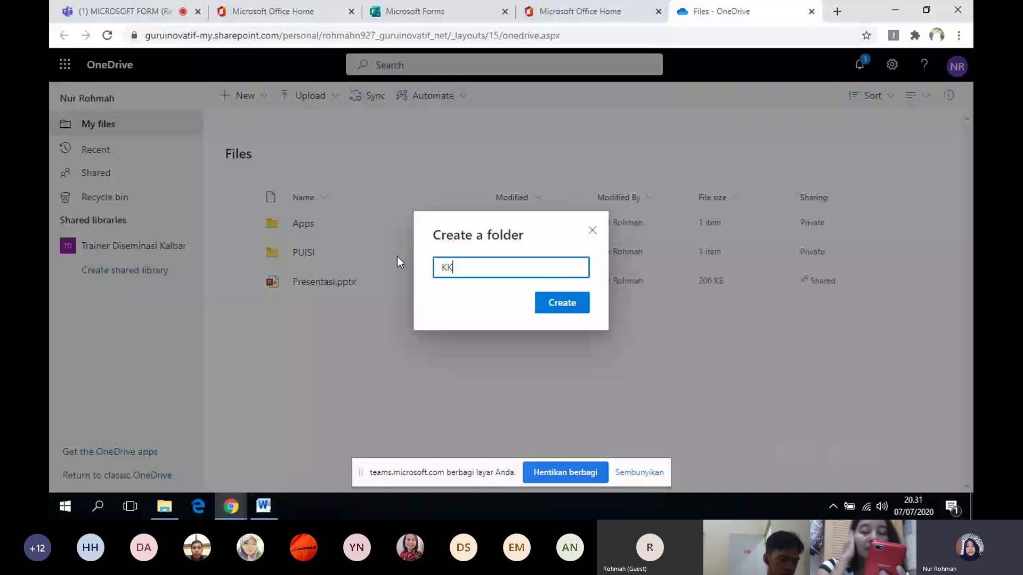
click(548, 300)
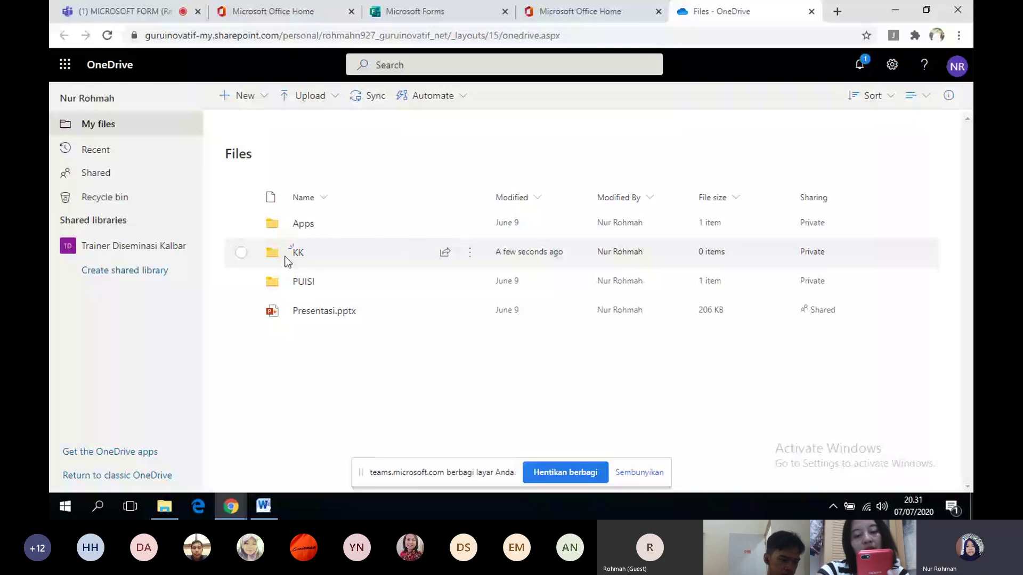
- Create a file request 'UNGGAH KK' for the KK folder, copy its upload link, and return to Forms
click(235, 251)
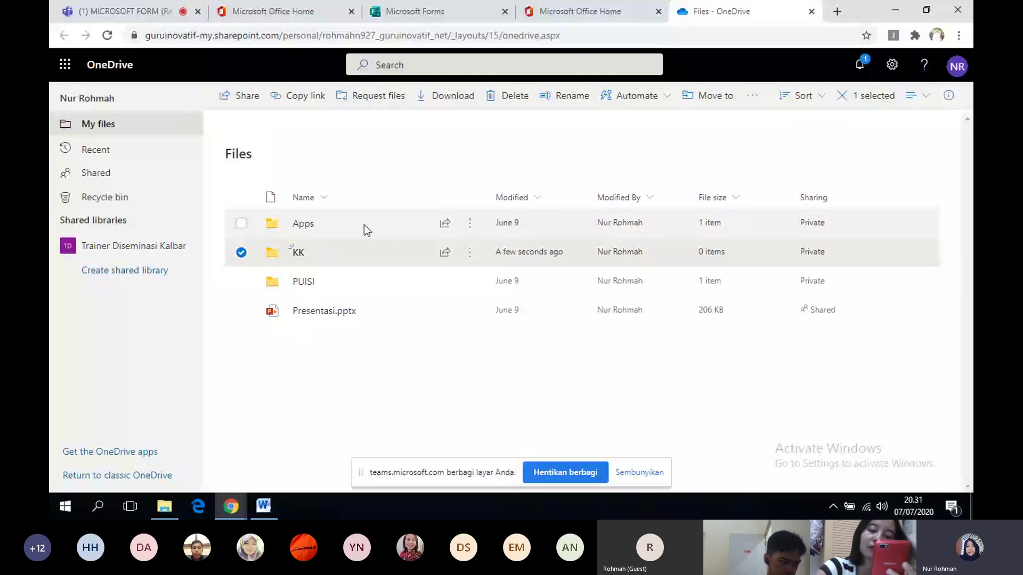
click(376, 97)
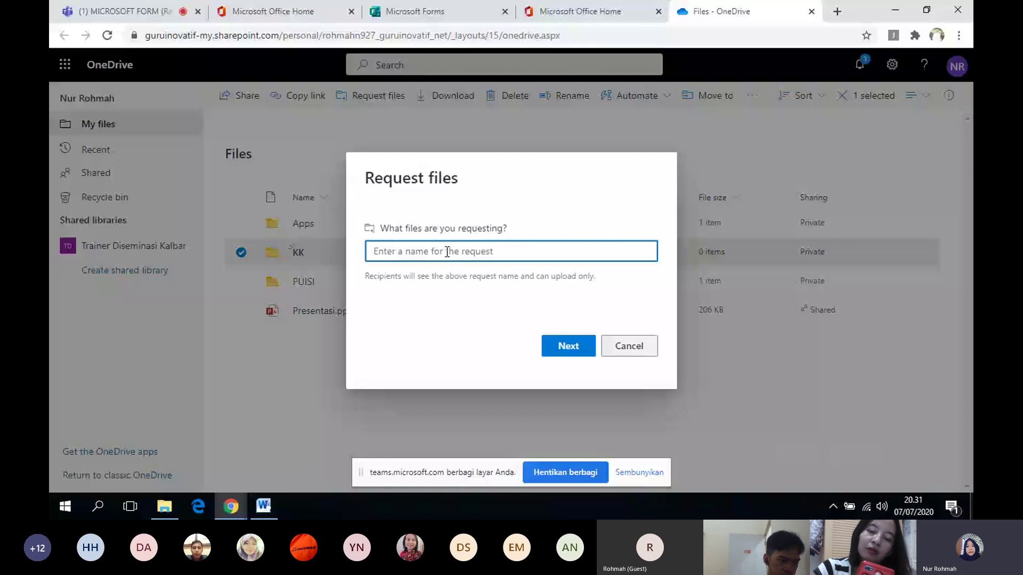
text(UNGGAH )
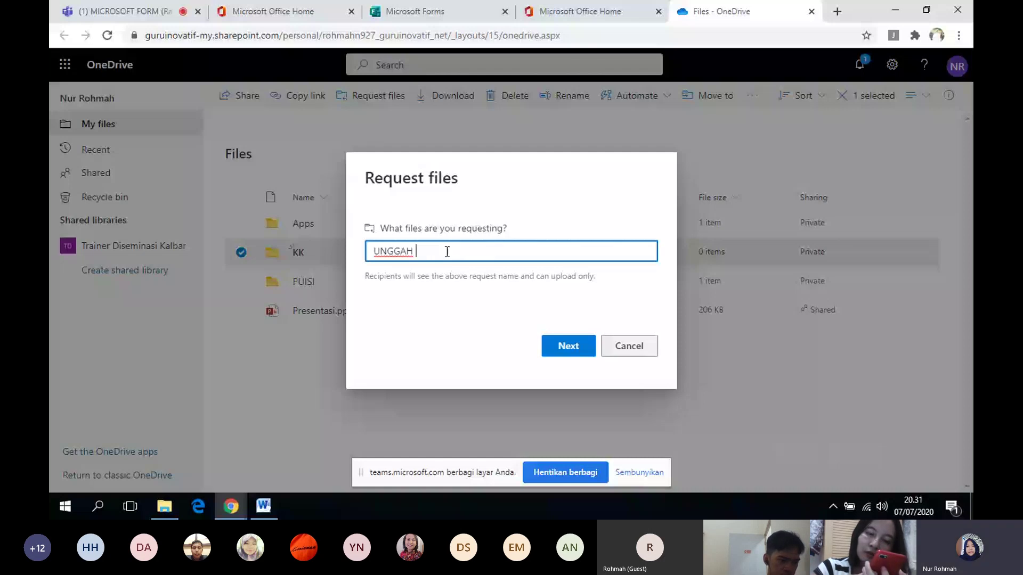
text(KK)
click(585, 345)
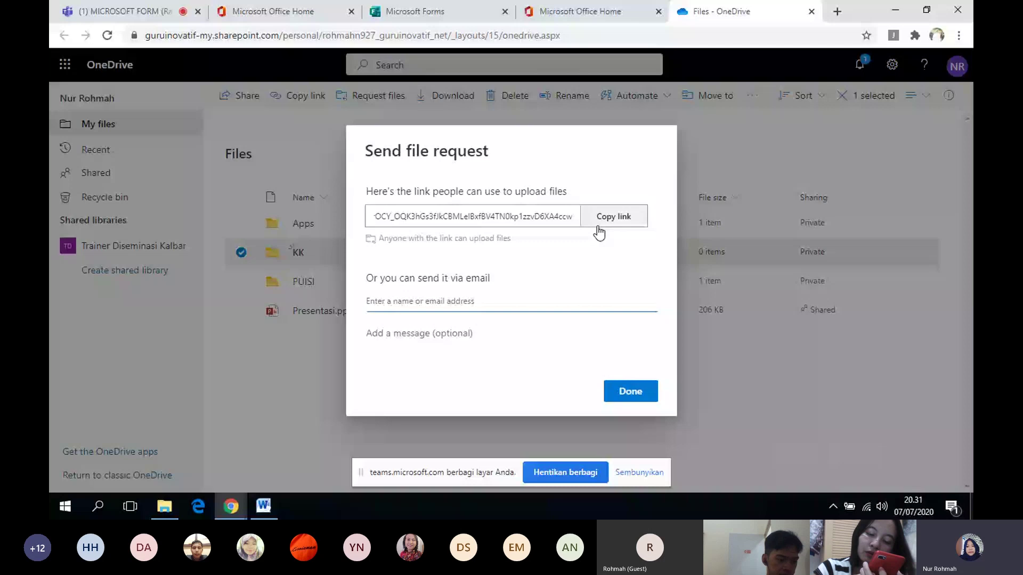
click(599, 232)
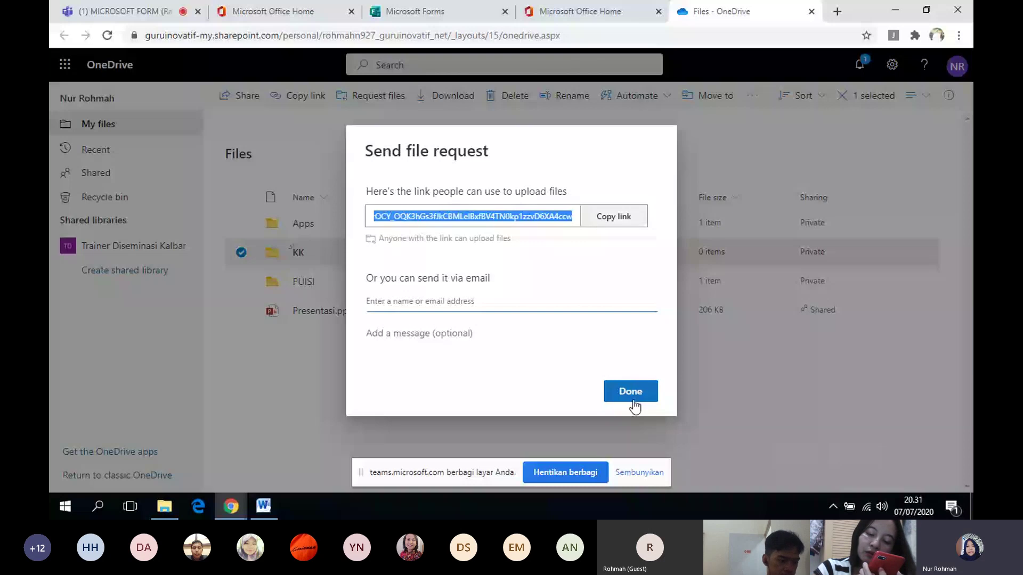
click(630, 392)
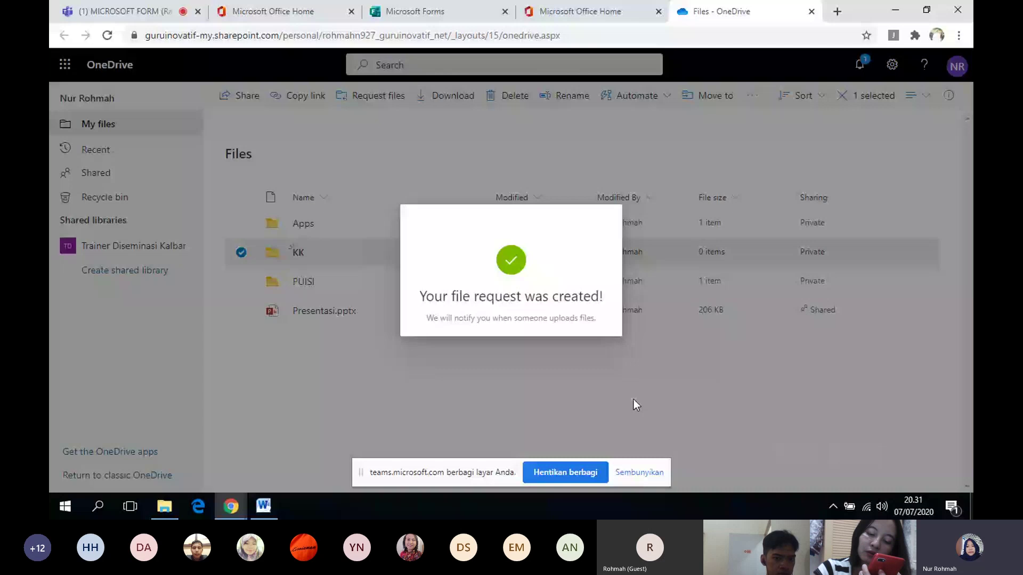
click(430, 15)
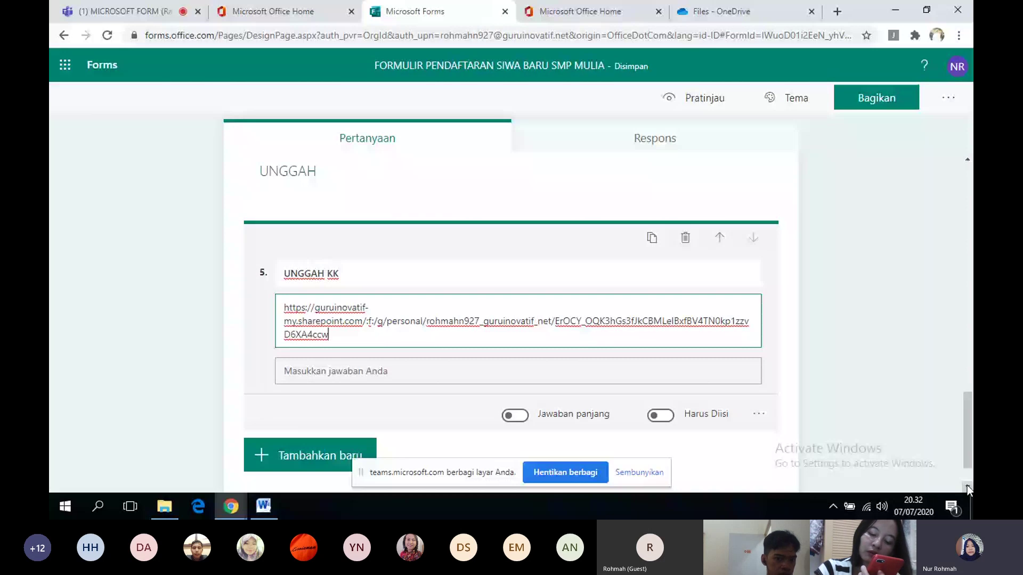
- Add a fourth section titled HOBI after question 5, UNGGAH KK
click(863, 405)
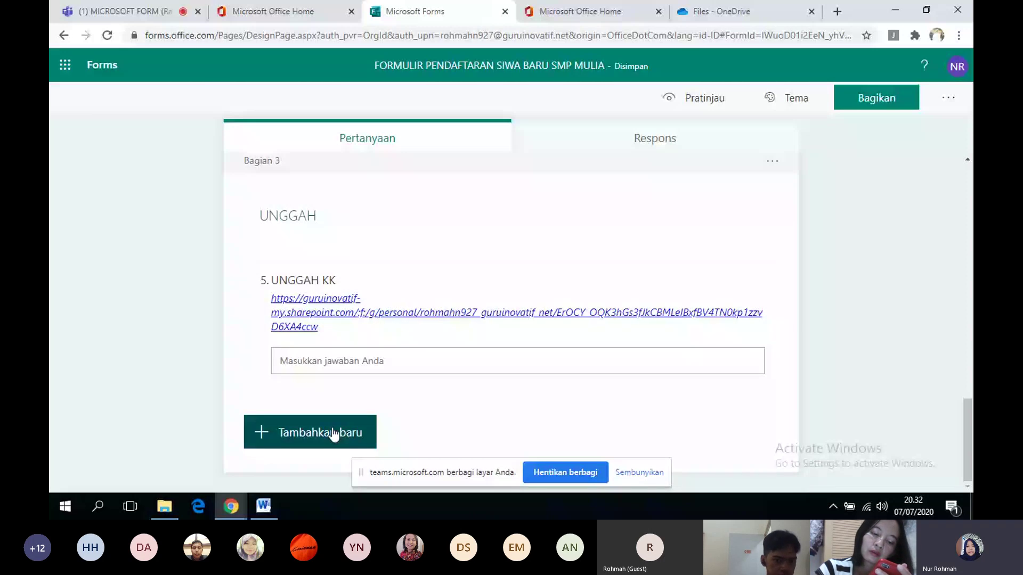
click(334, 435)
click(655, 435)
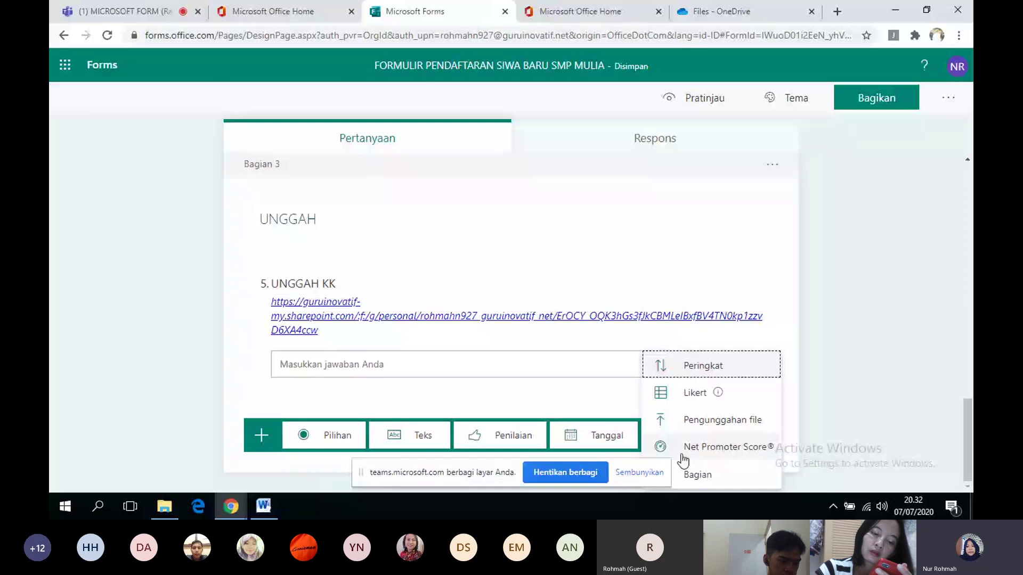
click(692, 474)
text(HOBI)
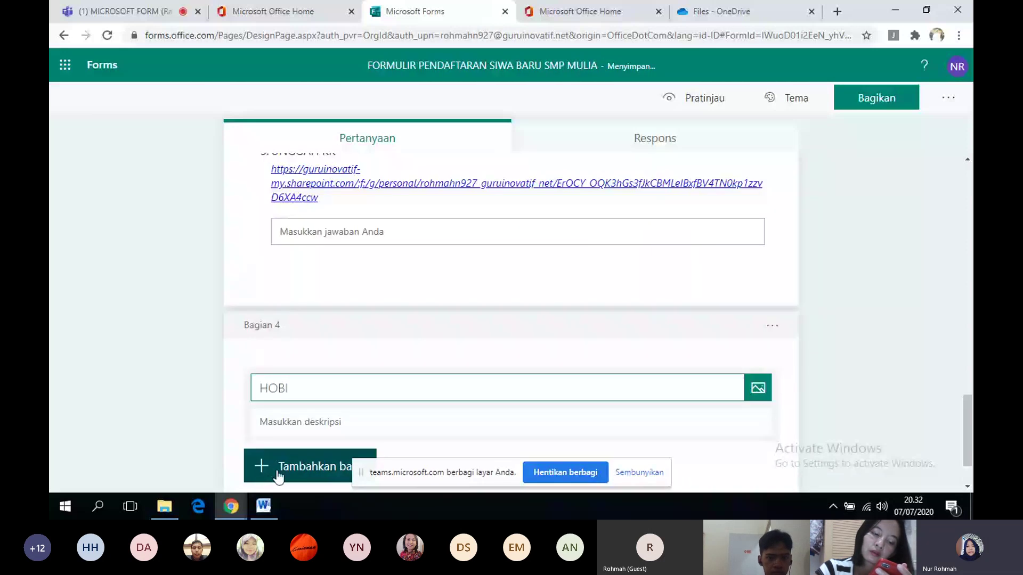
- Replace the mistaken text question under HOBI with a choice question titled JENIS KELAMIN
click(277, 474)
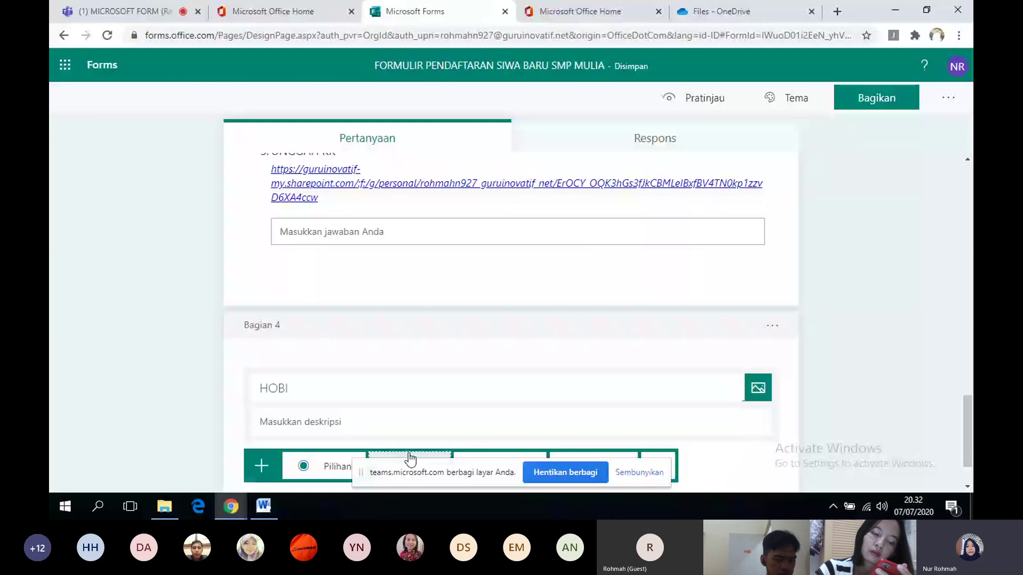
click(409, 457)
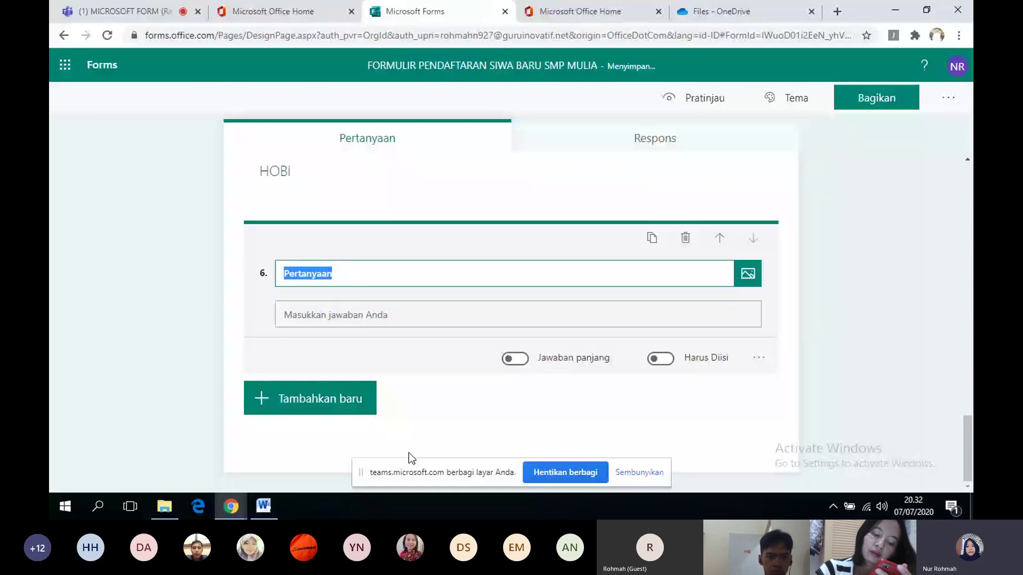
click(686, 240)
click(685, 239)
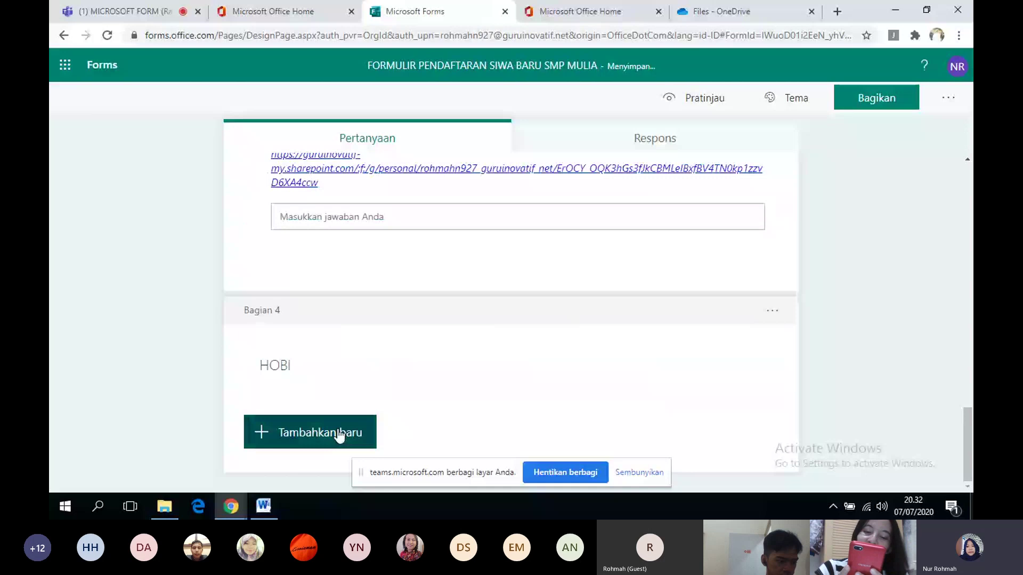
click(339, 436)
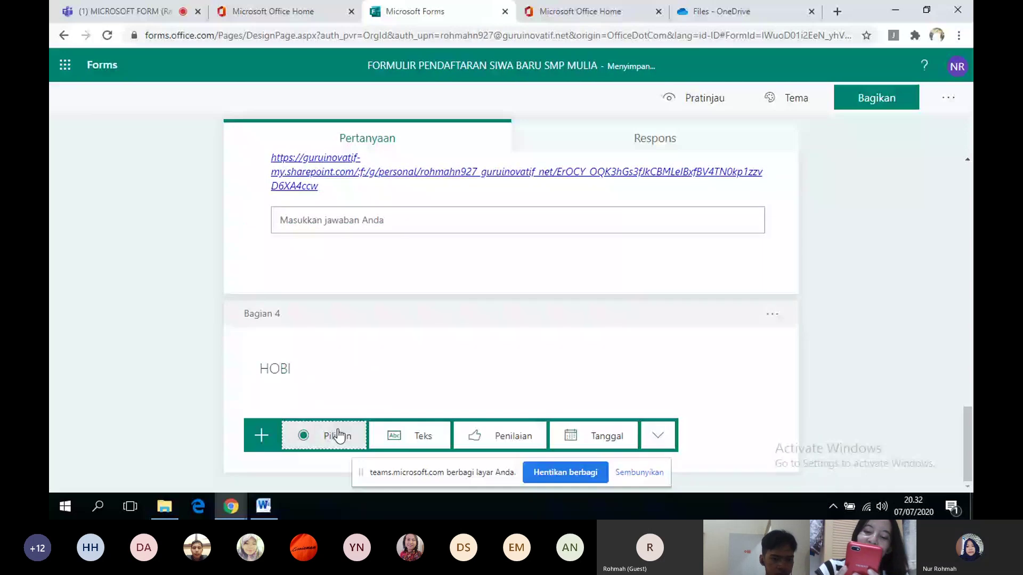
click(337, 436)
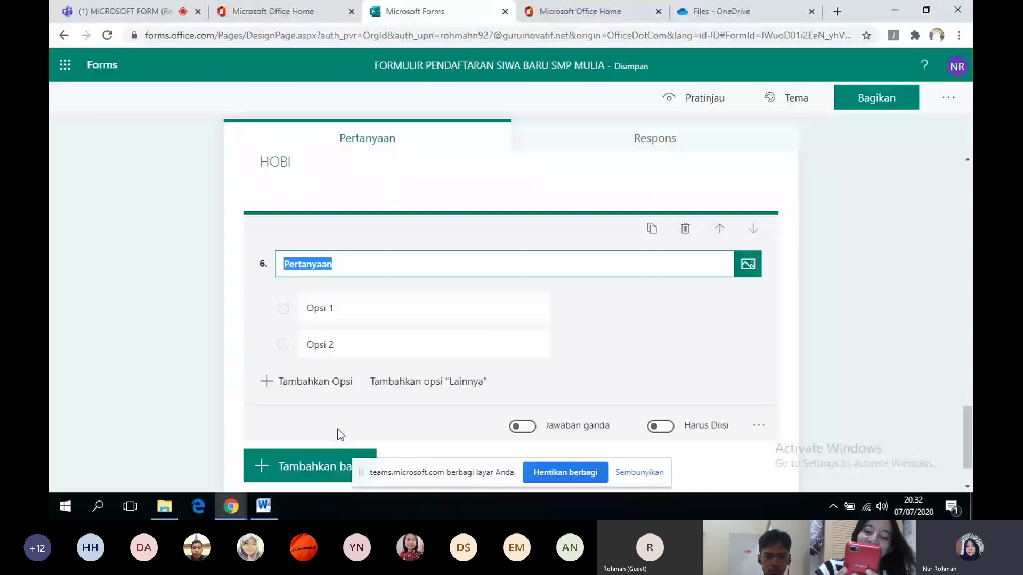
text(JENIS K)
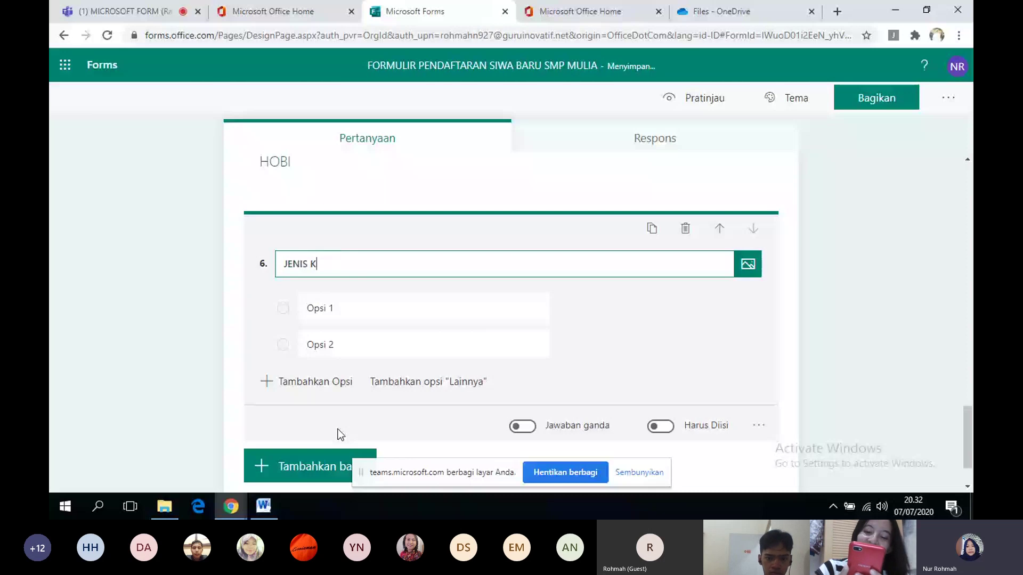
text(ELAMIN)
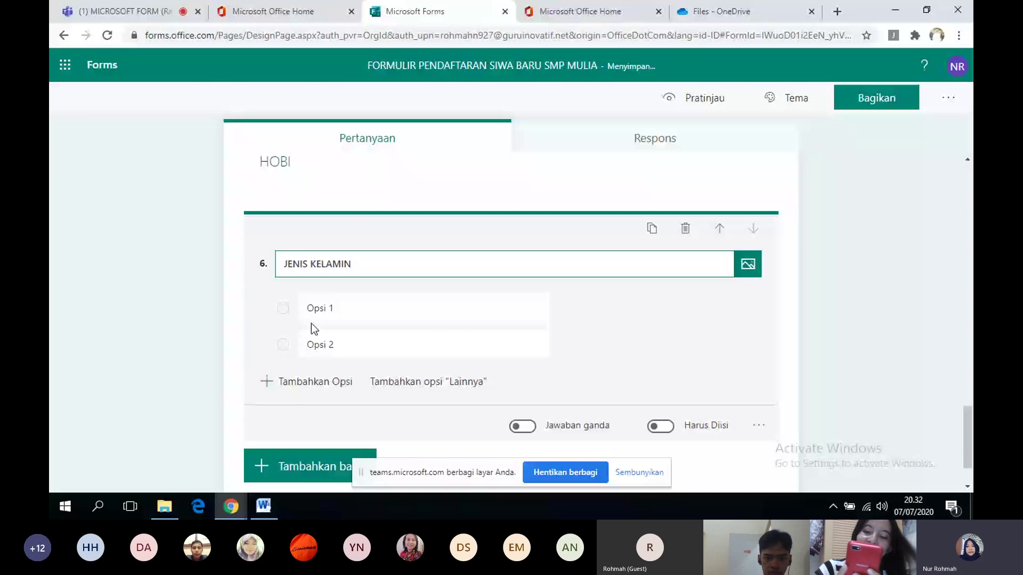
- Give question 6 the options LAKI-LAKI and PEREMPUAN and make it required
click(312, 313)
text(LAKI-LAKI)
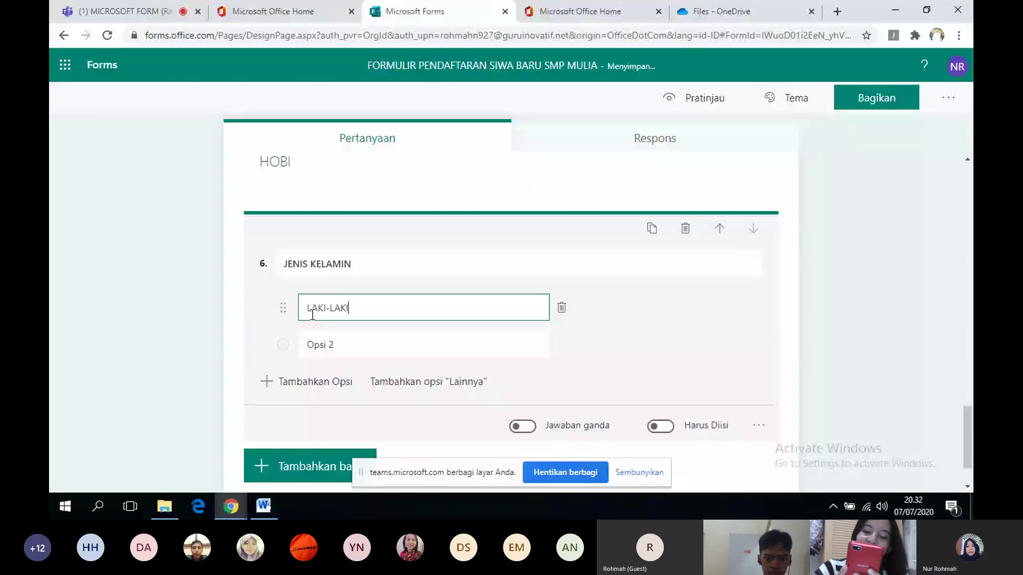
click(327, 344)
text(P)
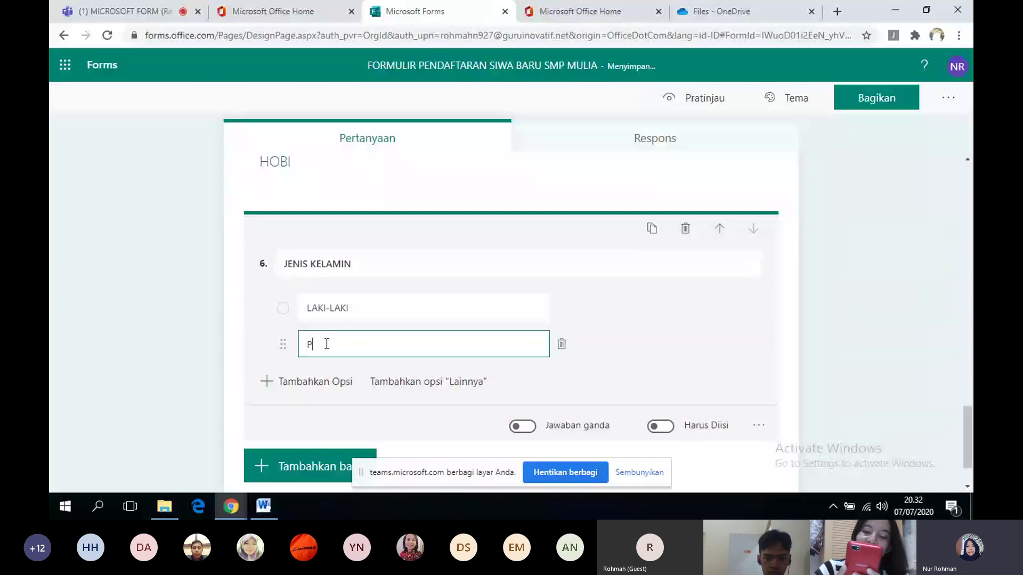
text(EREMPUAN)
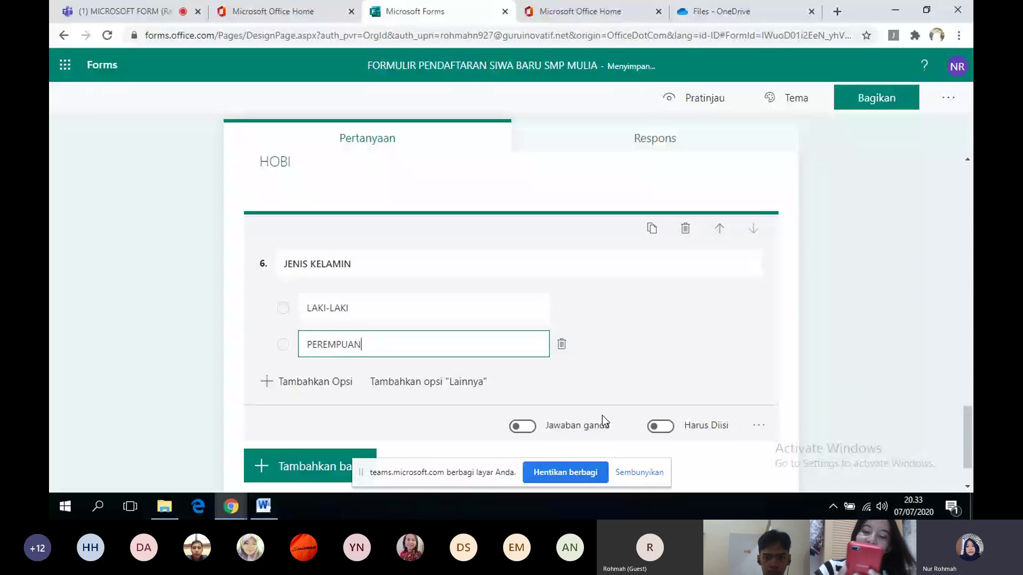
click(670, 427)
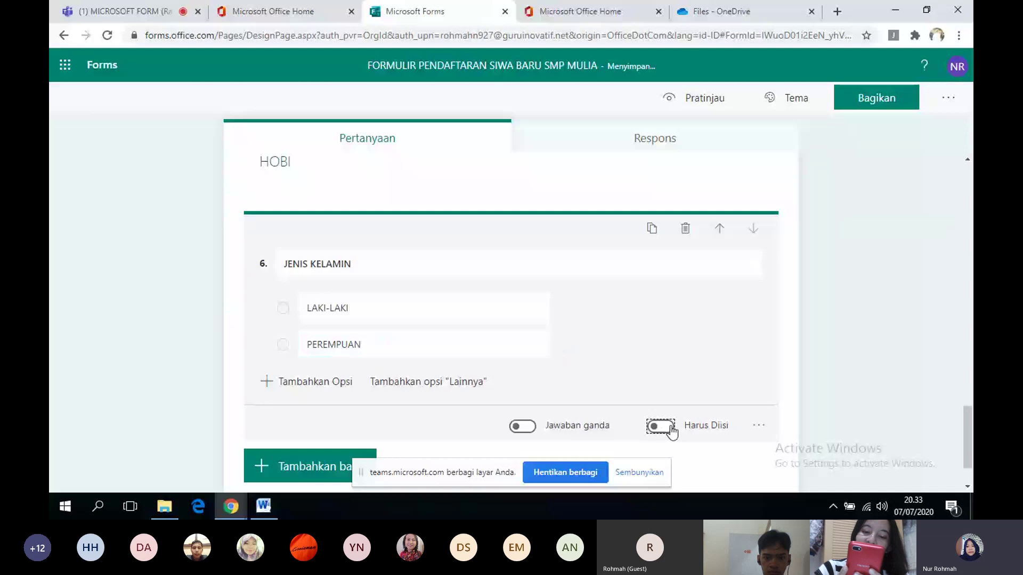
click(365, 465)
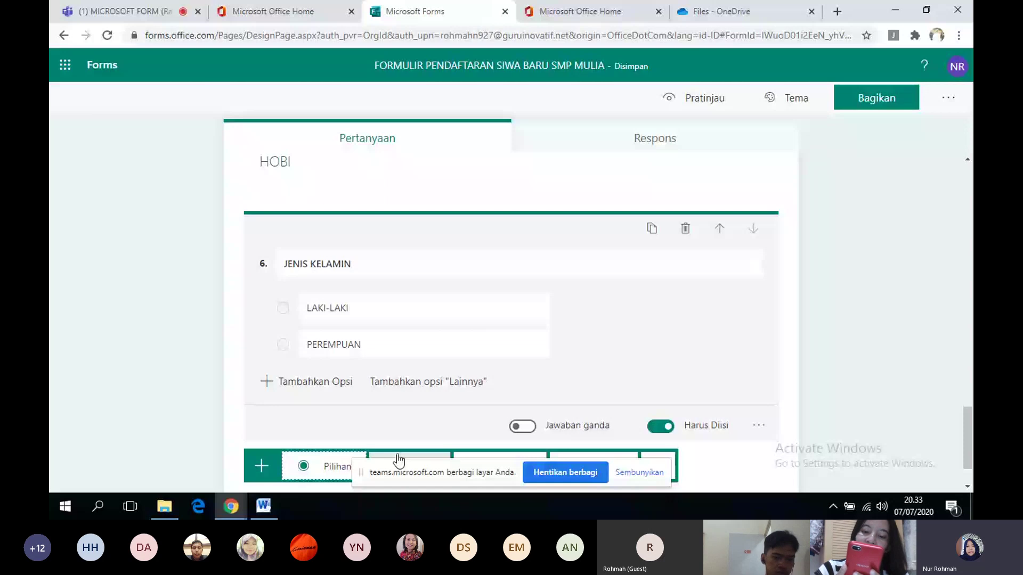
- Add text question 7 titled 'APAKAH KAMU SUKA BERMAIN SEPAK BOLA'
click(397, 456)
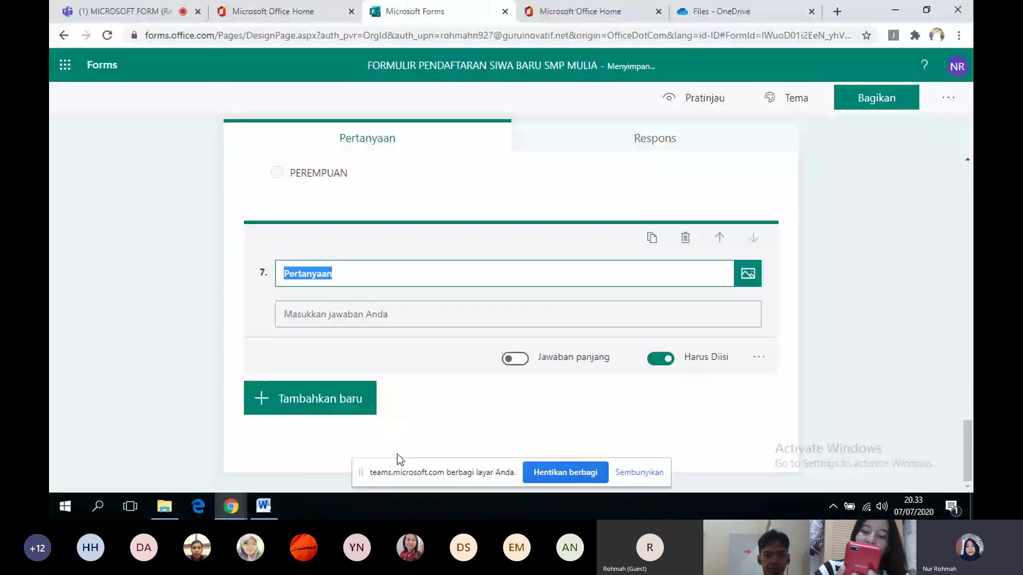
text(APAKAH KAMU )
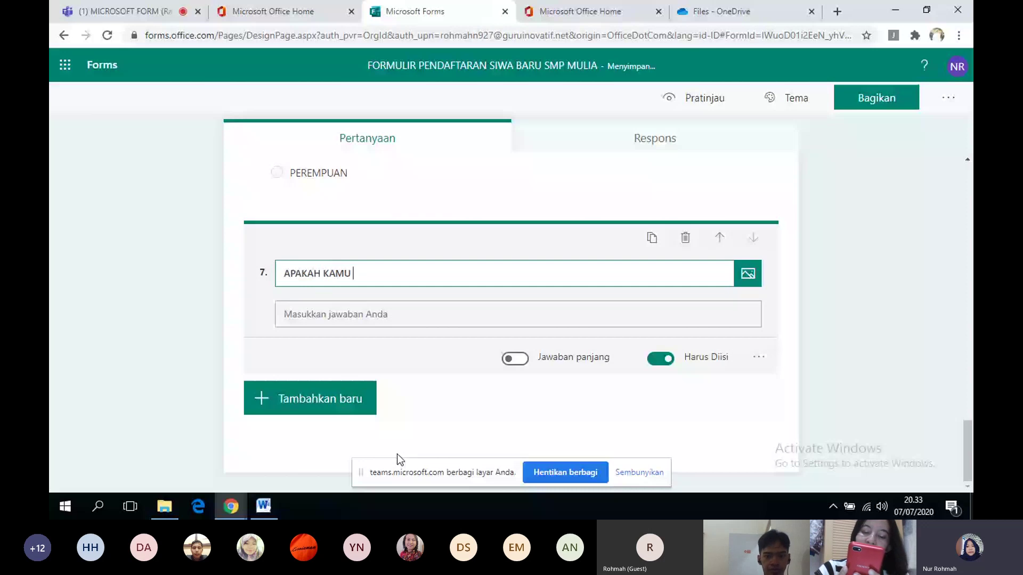
text(SUKA BERMAIN SE)
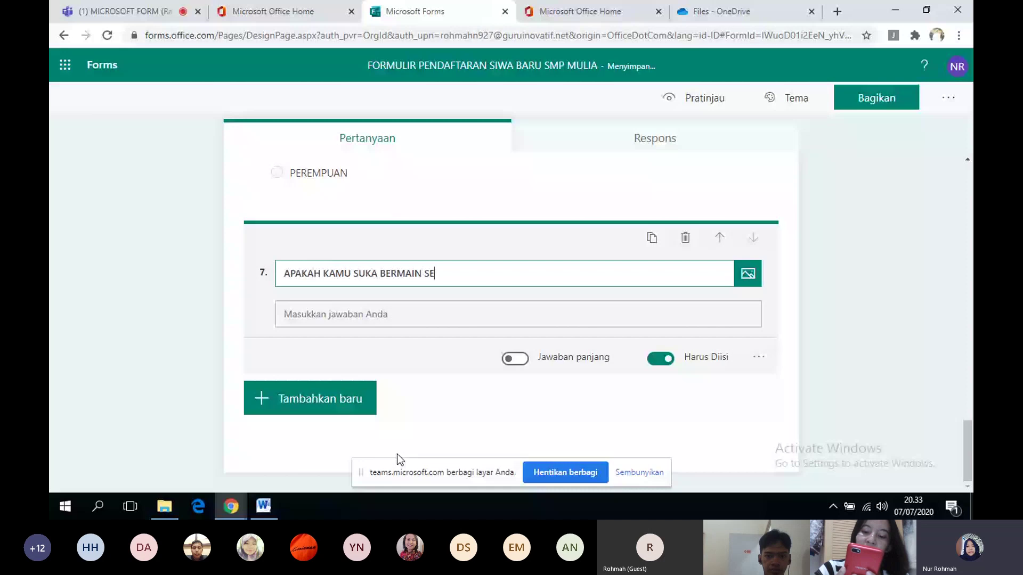
text(PAK BOLA)
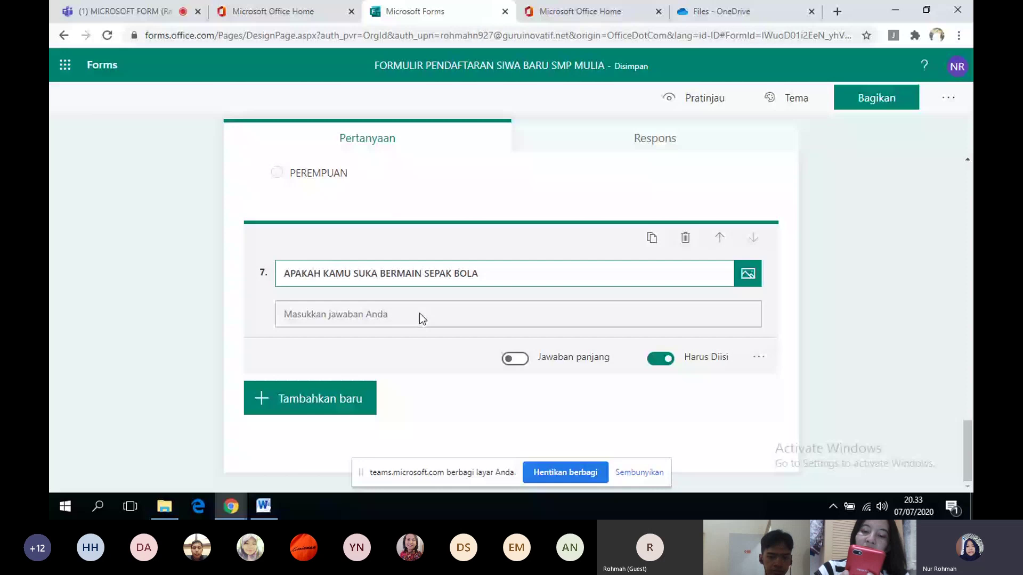
- Replace text question 7 with a choice question titled 'APAKAH KAMU SUKA BERMAIN SEPAK BOLA'
click(685, 243)
click(332, 434)
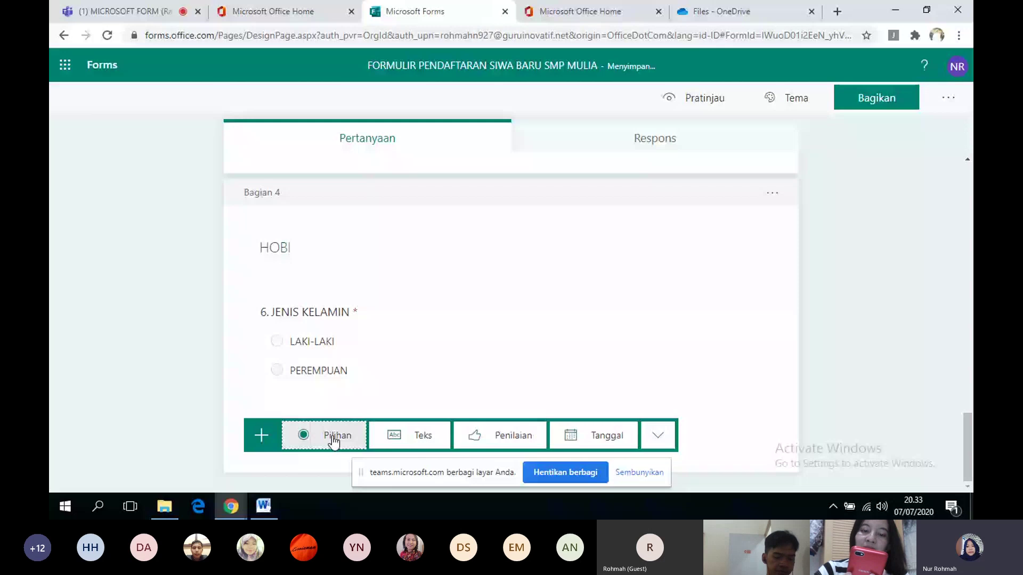
click(333, 439)
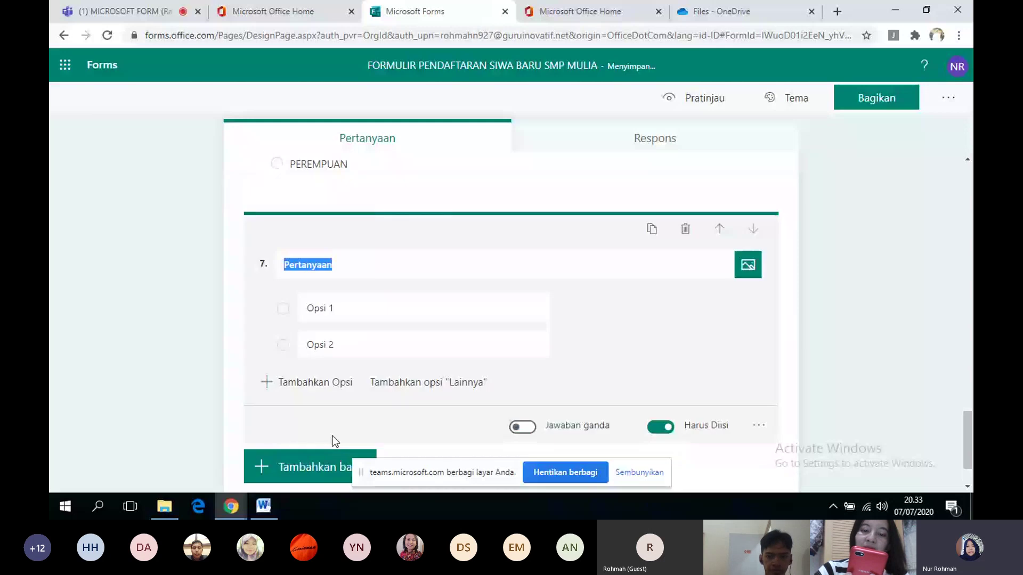
text(APAKA)
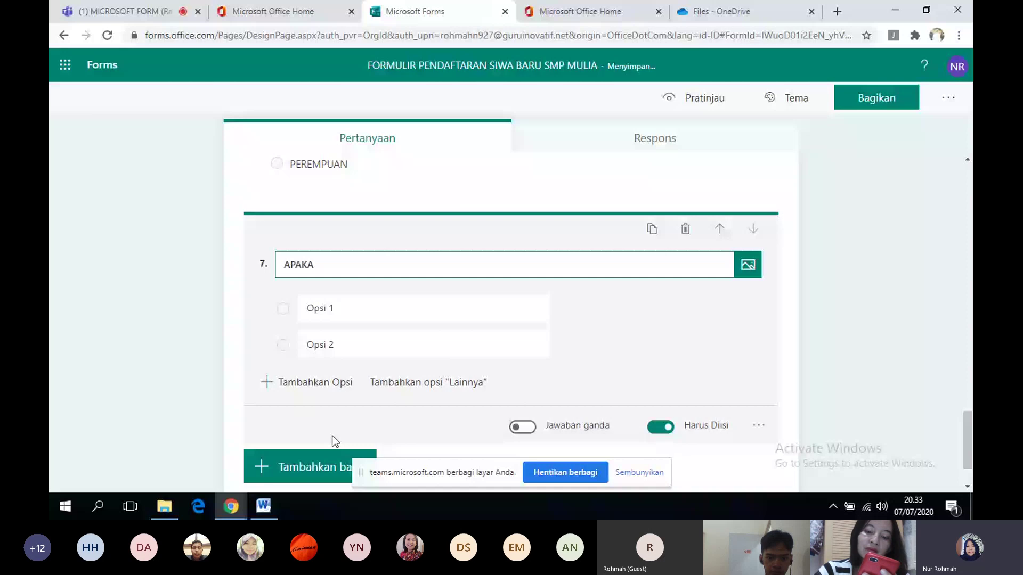
text(H KAMU SUKA BE)
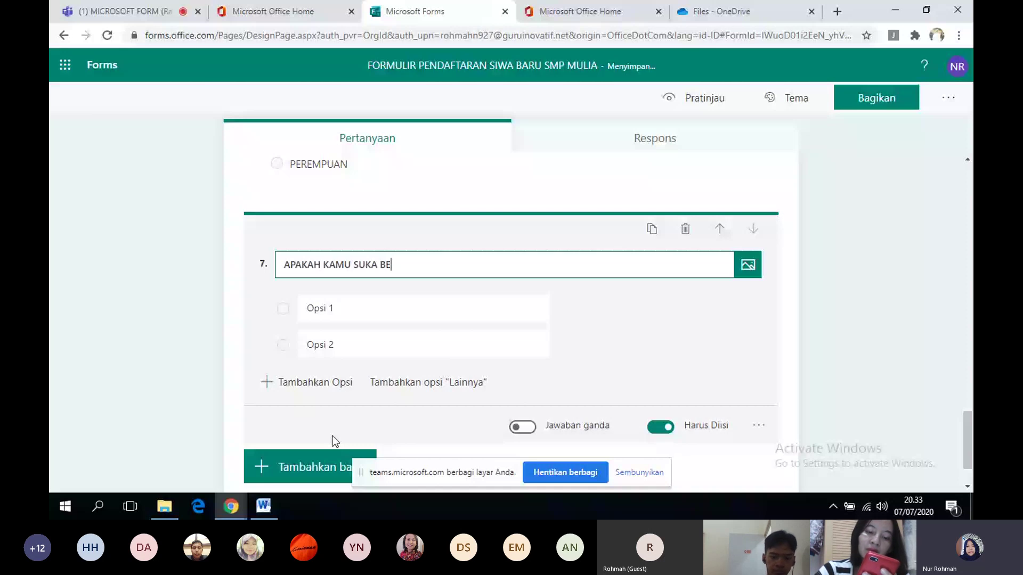
text(RMAIN SEPAK)
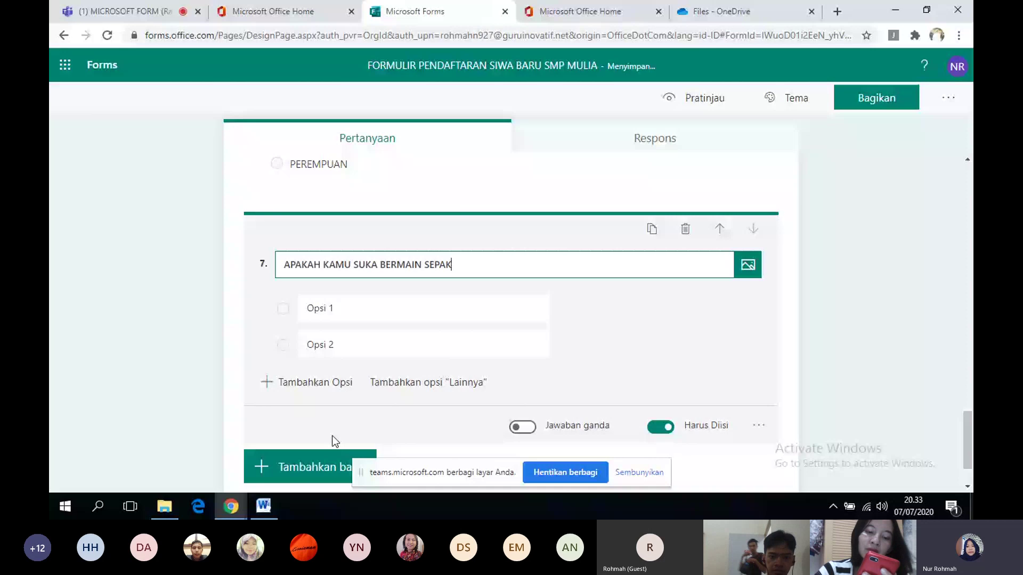
text( BOLA)
- Set question 7's options to YA and TIDAK and add a blank question 8
click(346, 316)
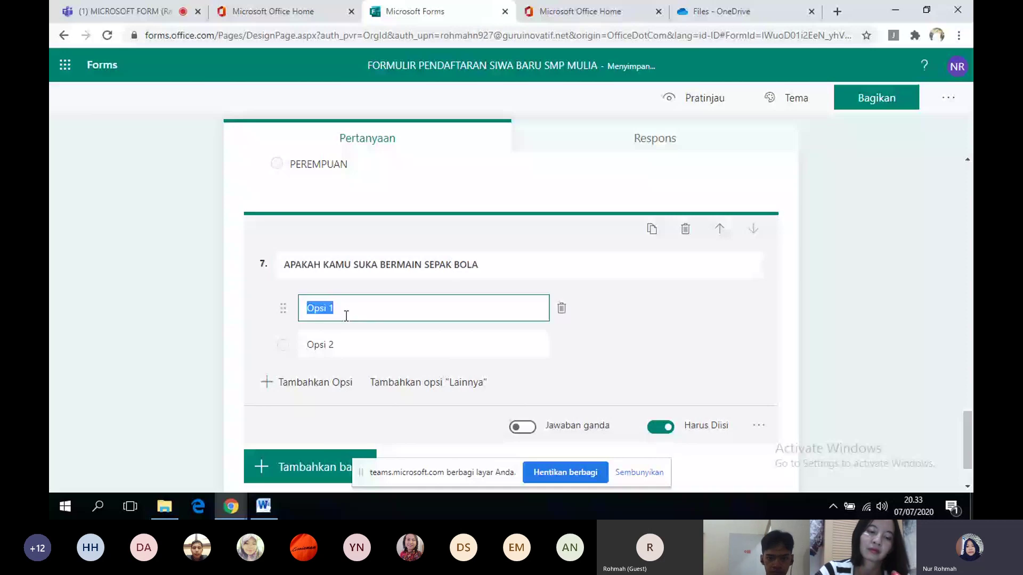
text(YA)
click(335, 336)
text(TIDA)
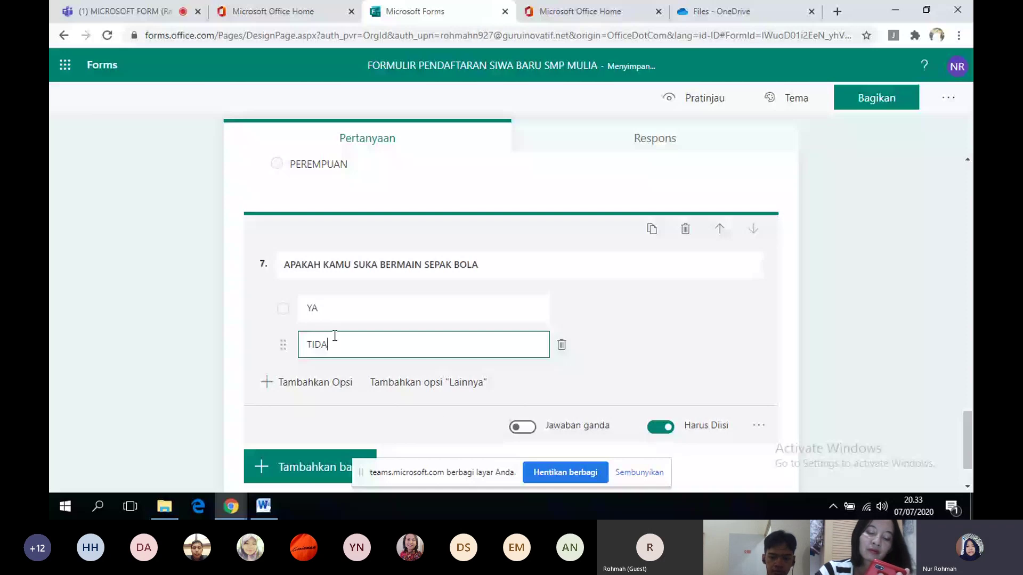
text(K)
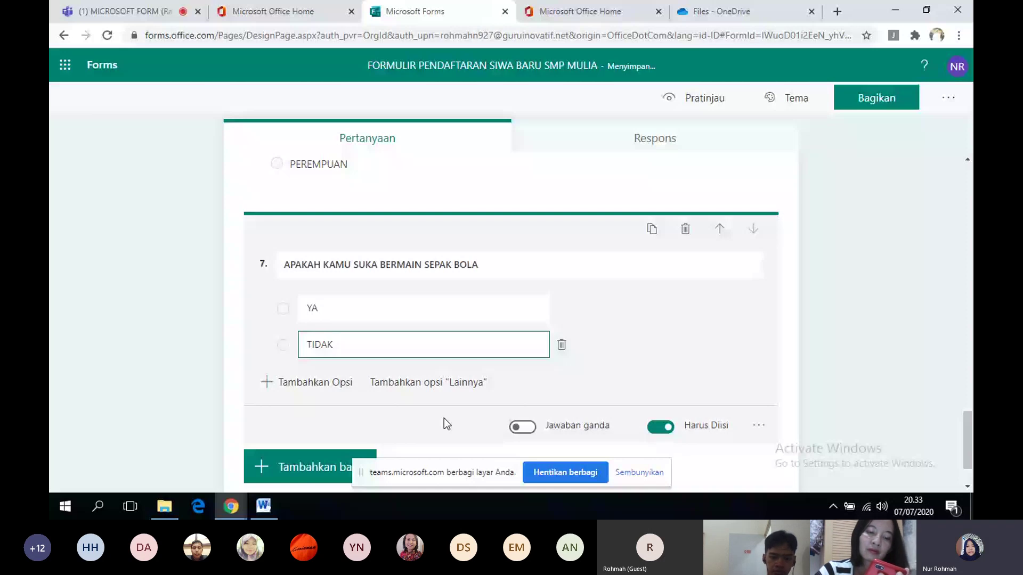
click(341, 465)
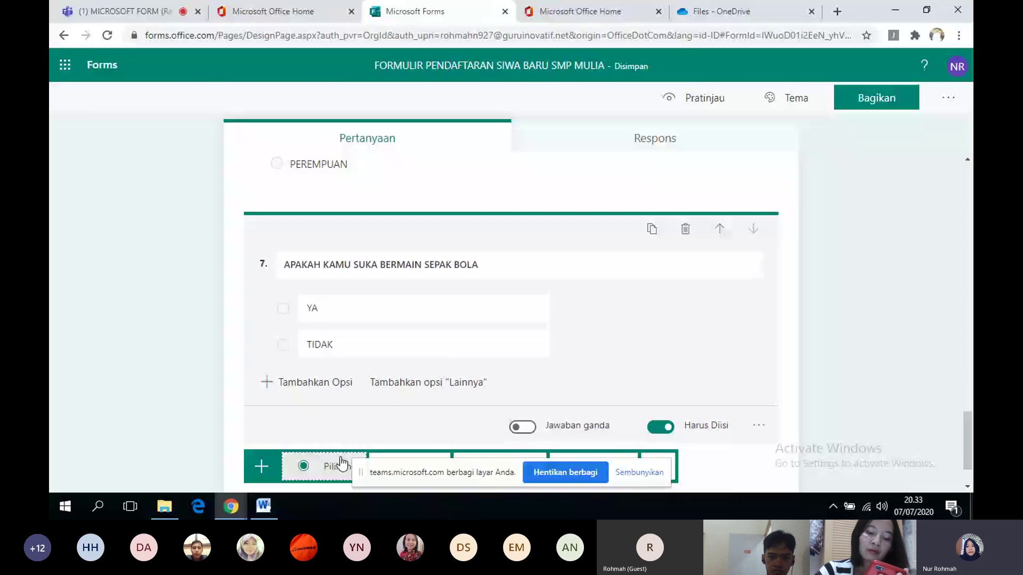
click(385, 456)
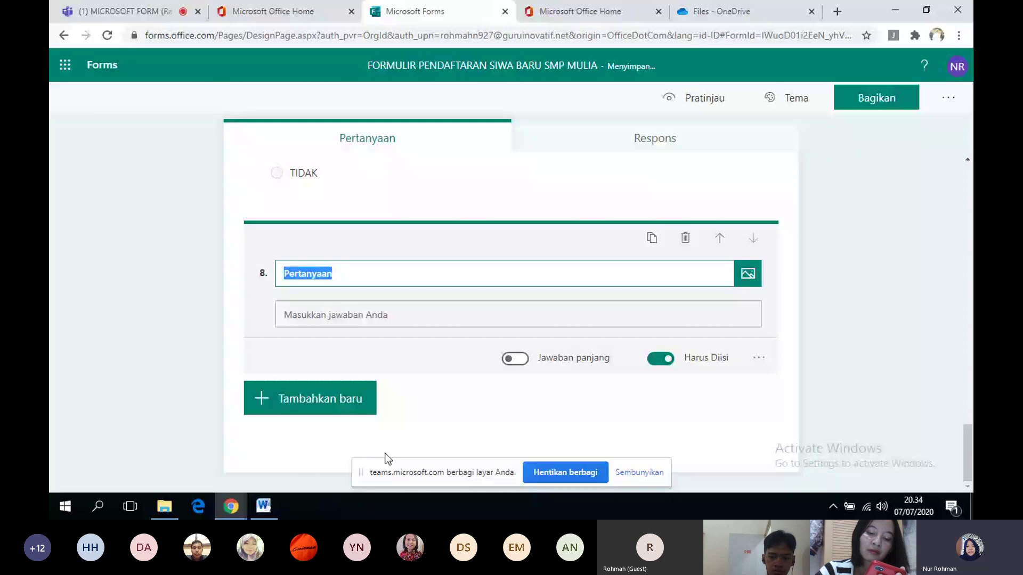
- Replace the blank question 8 with a choice question 'APAKAH KAMU SUKA MEMASAK' offering YA and TIDAK
click(391, 389)
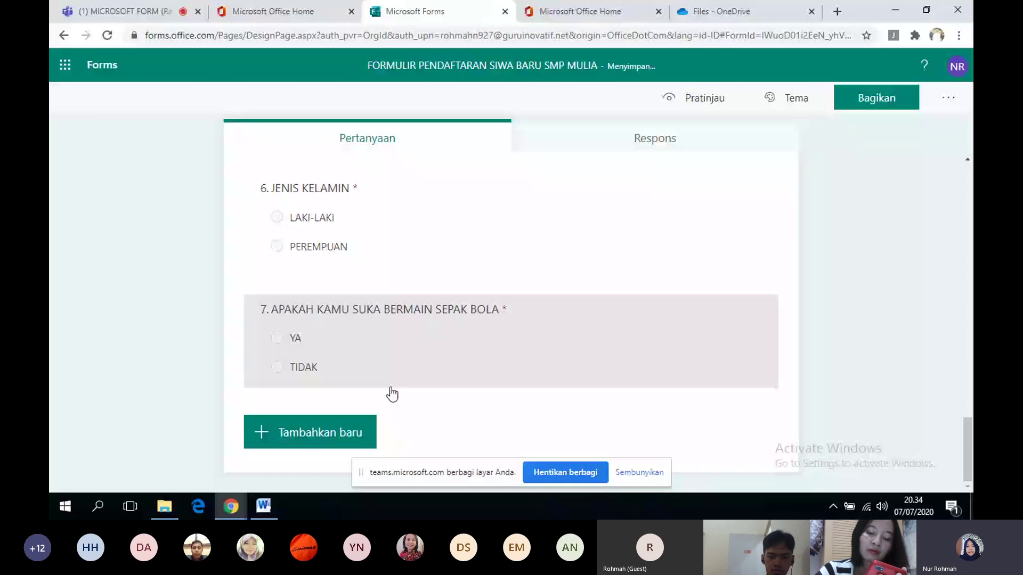
click(345, 429)
click(345, 429)
text(APAKAH KAMU)
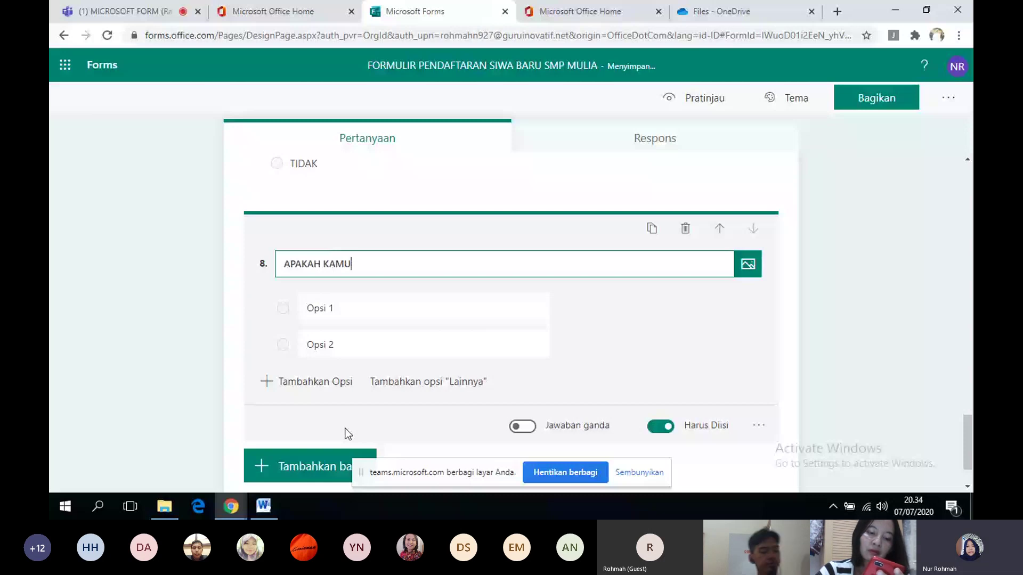
text(SUKA)
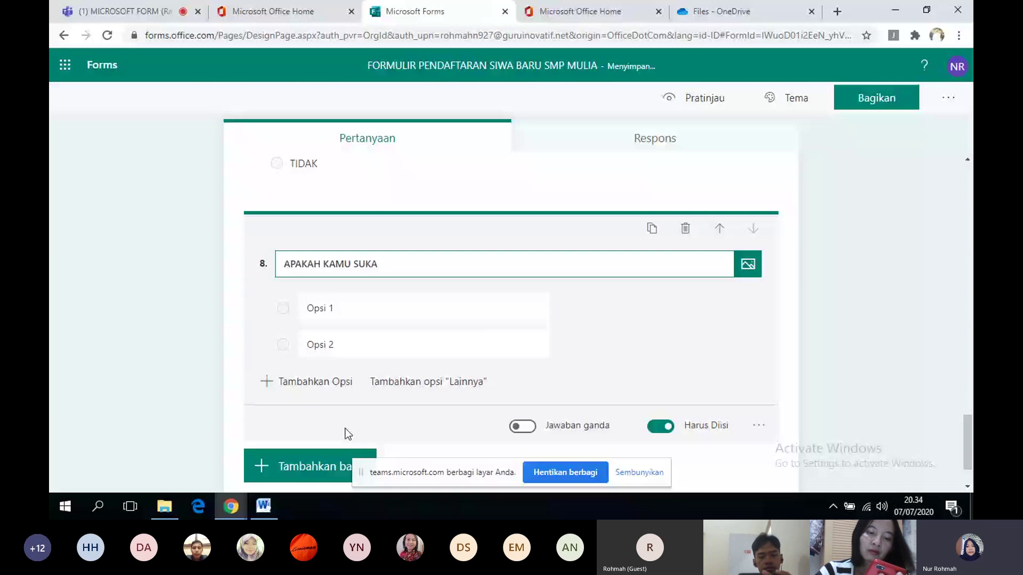
text( MEMASAK)
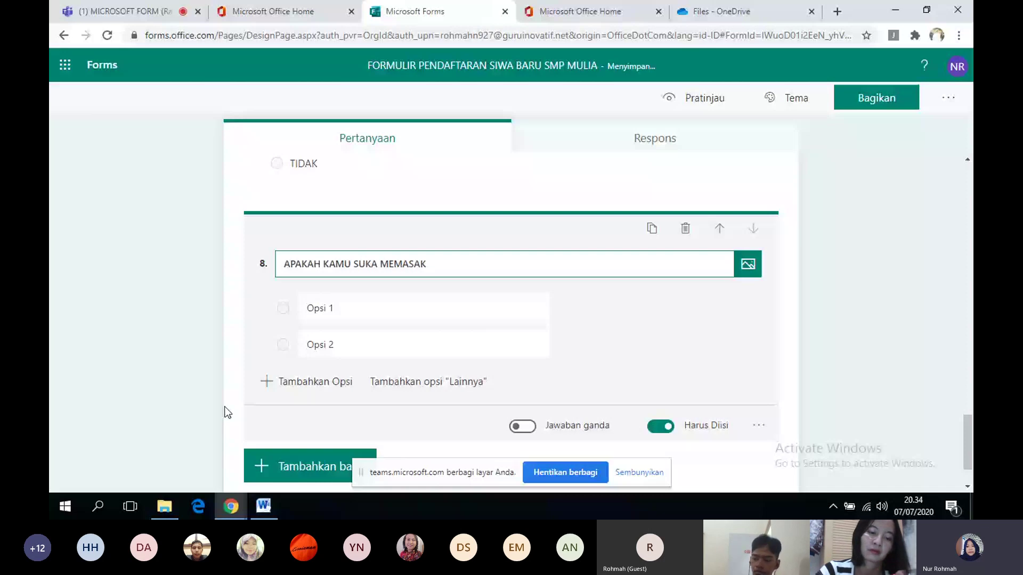
click(323, 308)
text(YA)
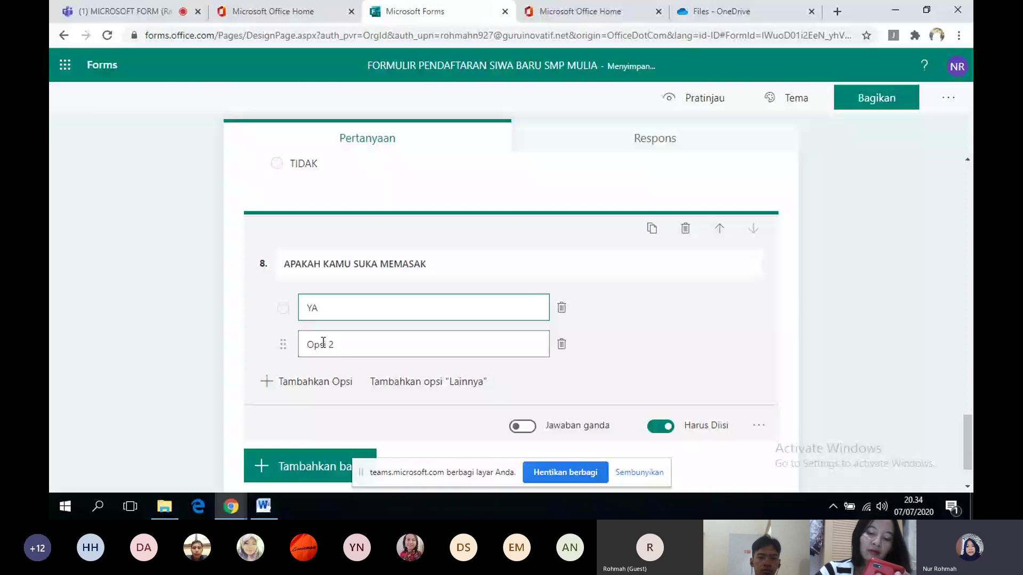
click(323, 343)
text(TIDAK)
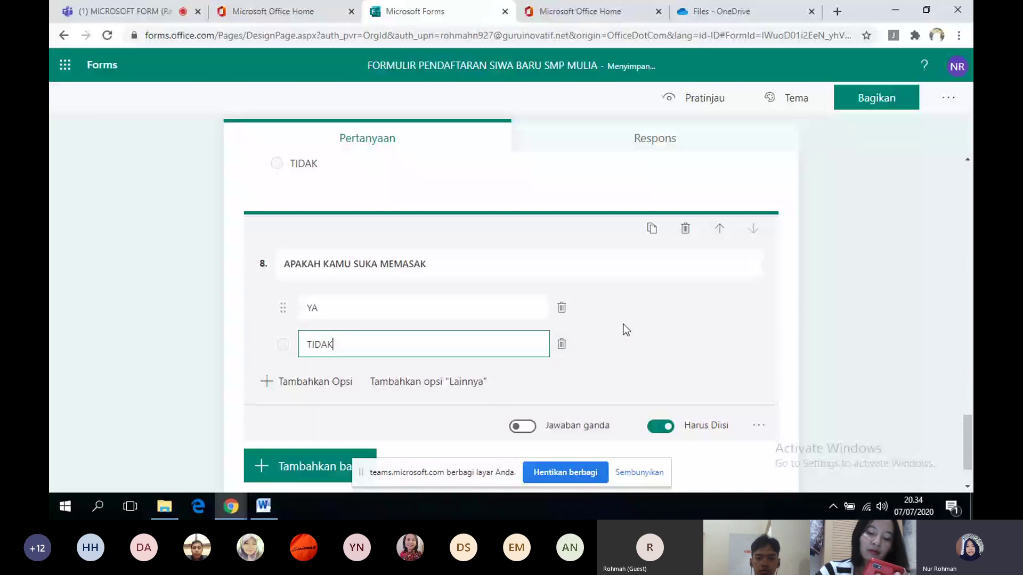
click(879, 235)
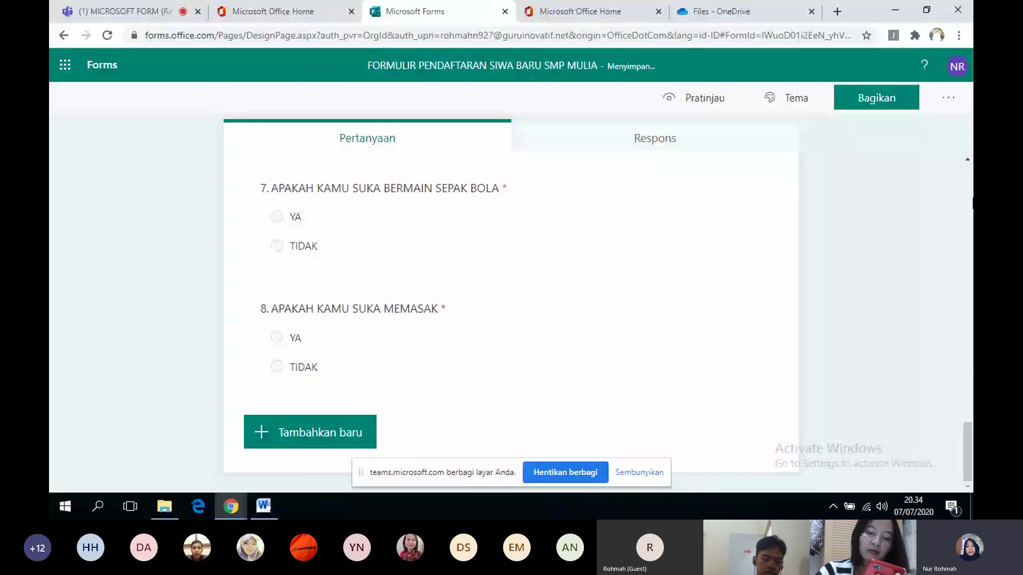
click(968, 159)
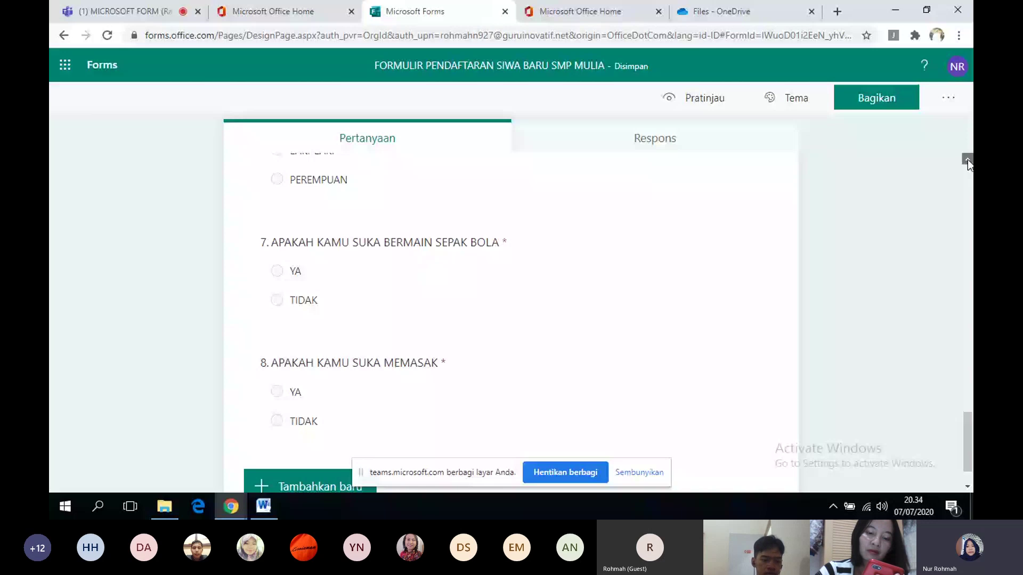
- In question 6's branching, route LAKI-LAKI to question 7 and PEREMPUAN to question 8
scroll(514, 310, up, 3)
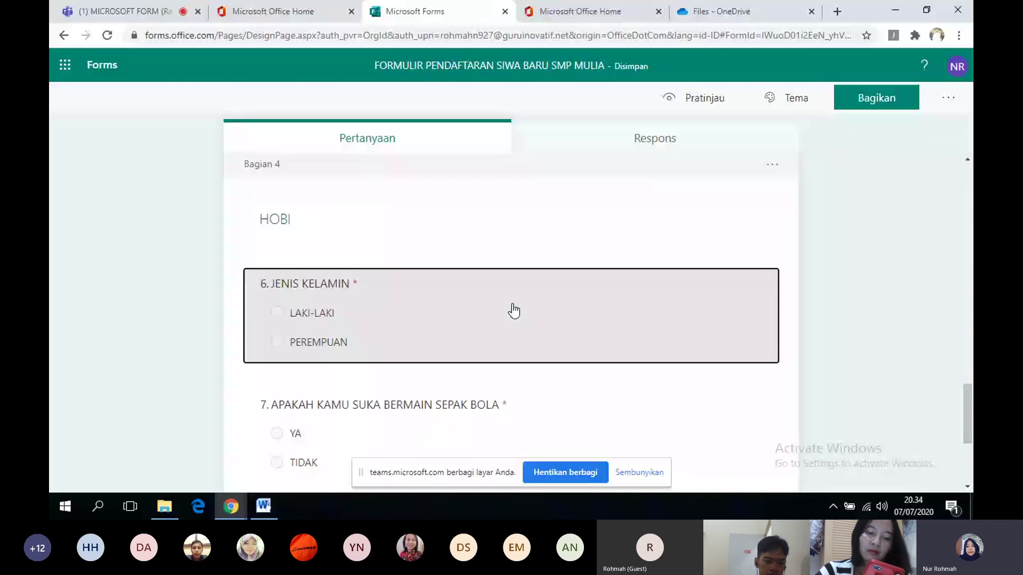
click(513, 309)
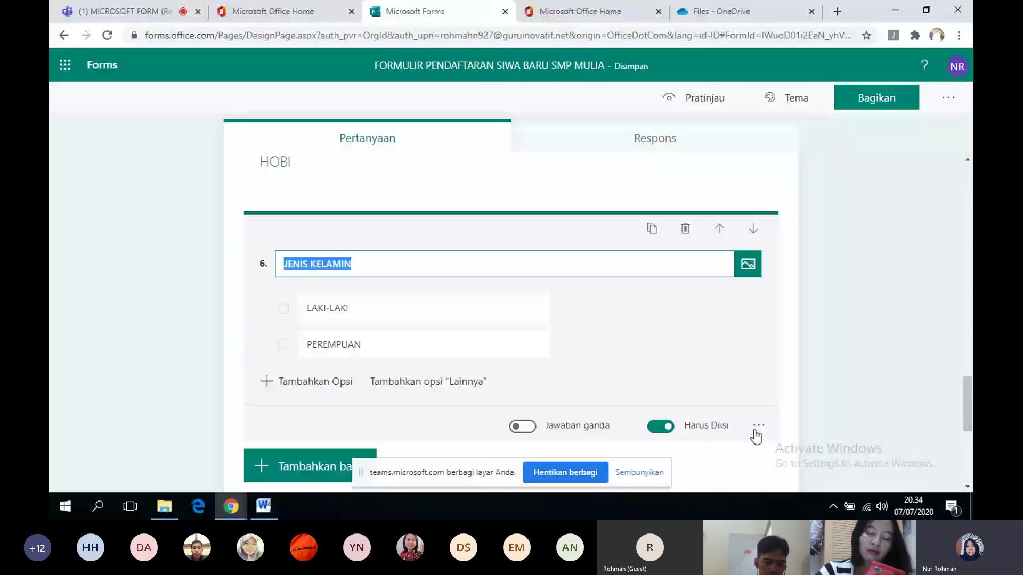
click(757, 430)
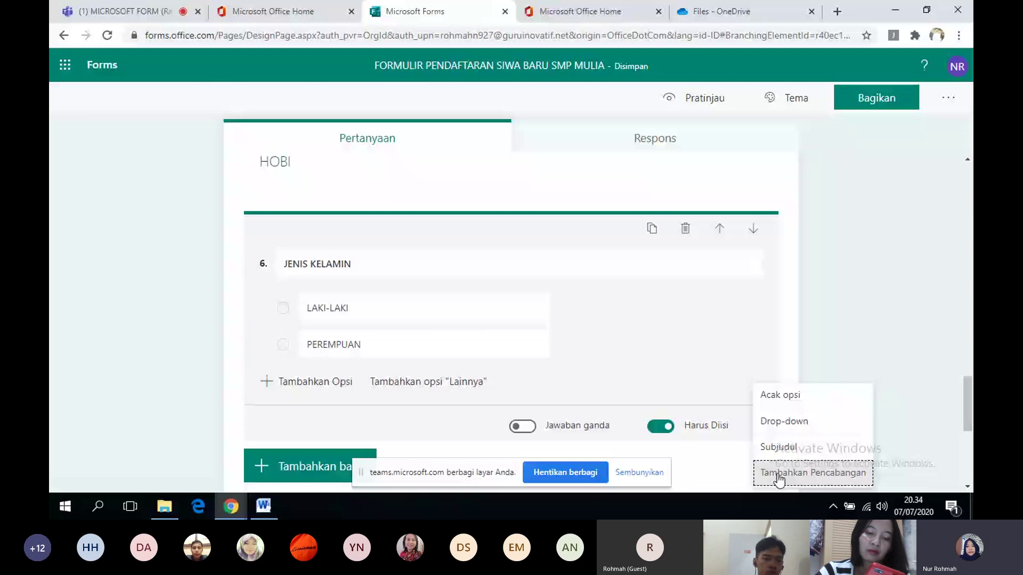
click(778, 479)
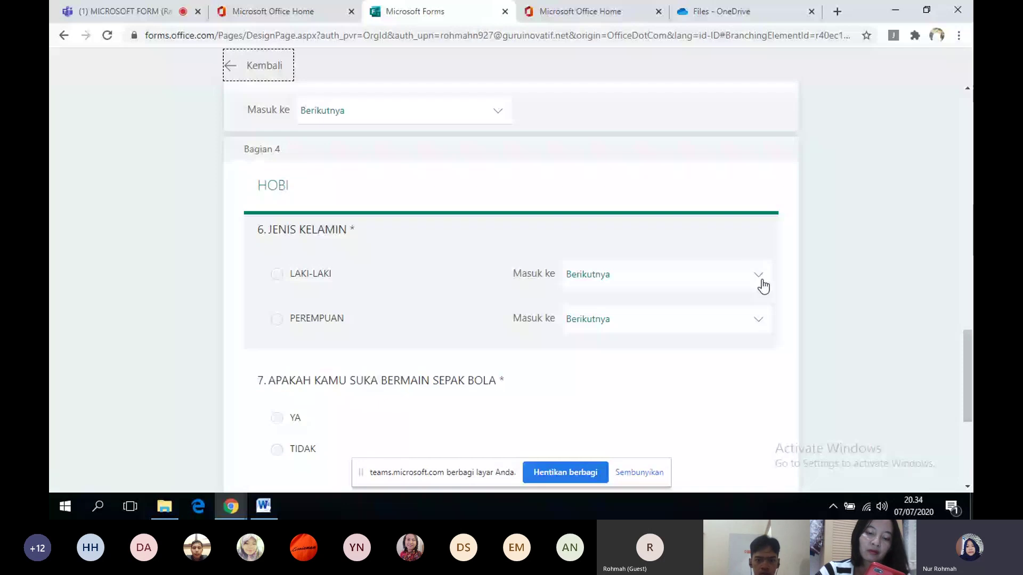
click(762, 282)
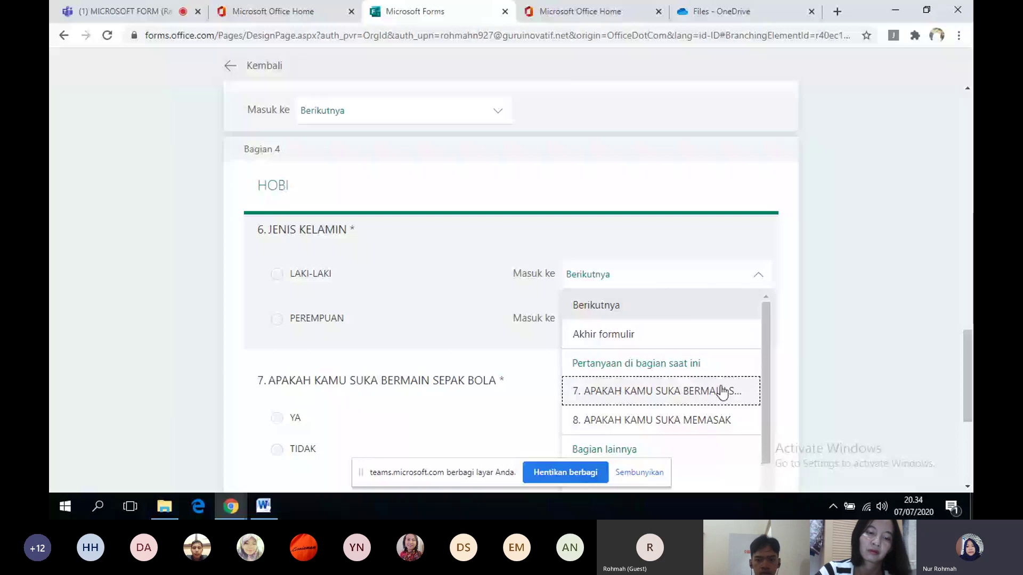
click(722, 392)
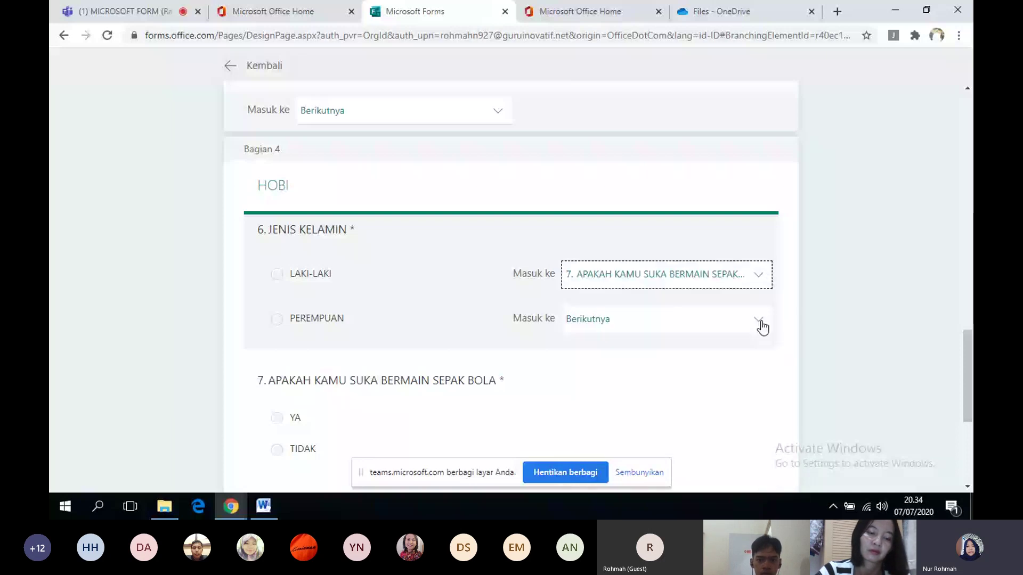
click(759, 323)
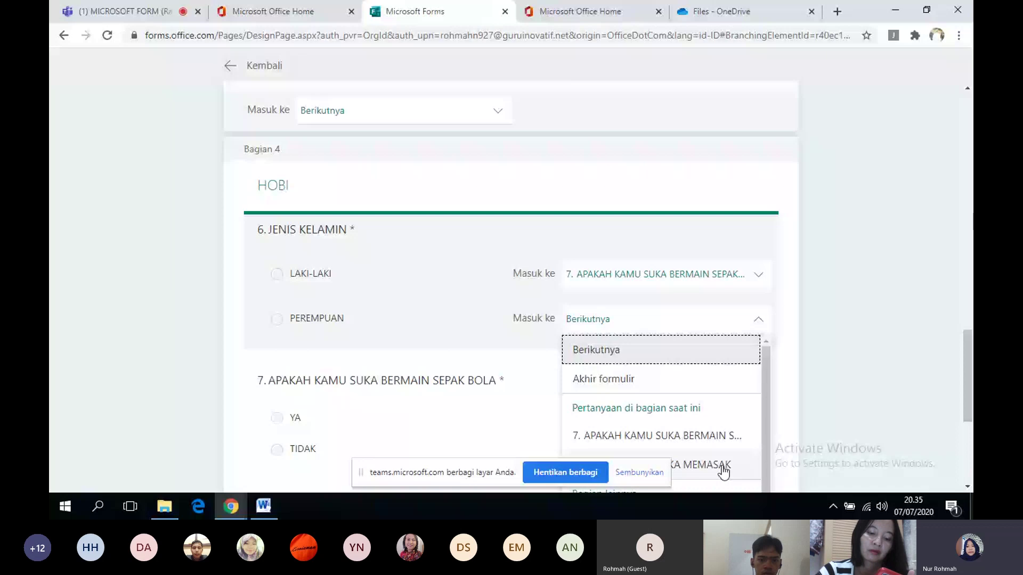
click(722, 467)
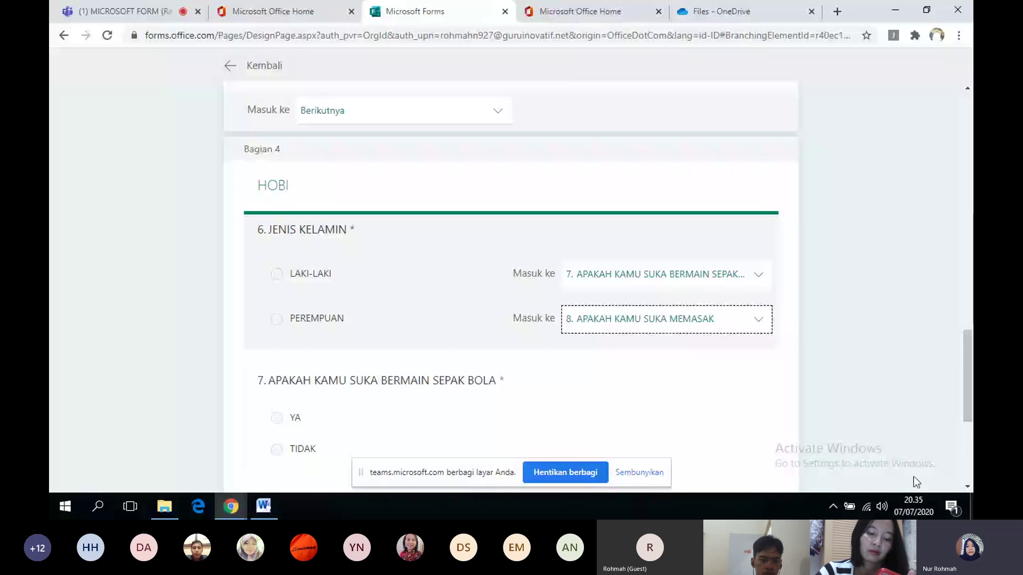
click(967, 487)
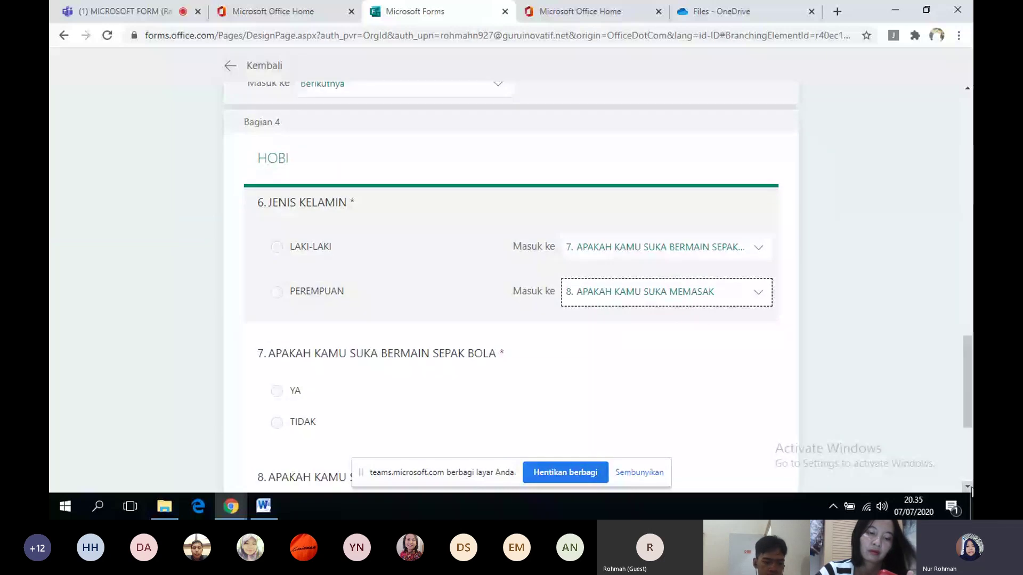
- Send both question 7 answers, YA and TIDAK, to the end of the form
click(728, 382)
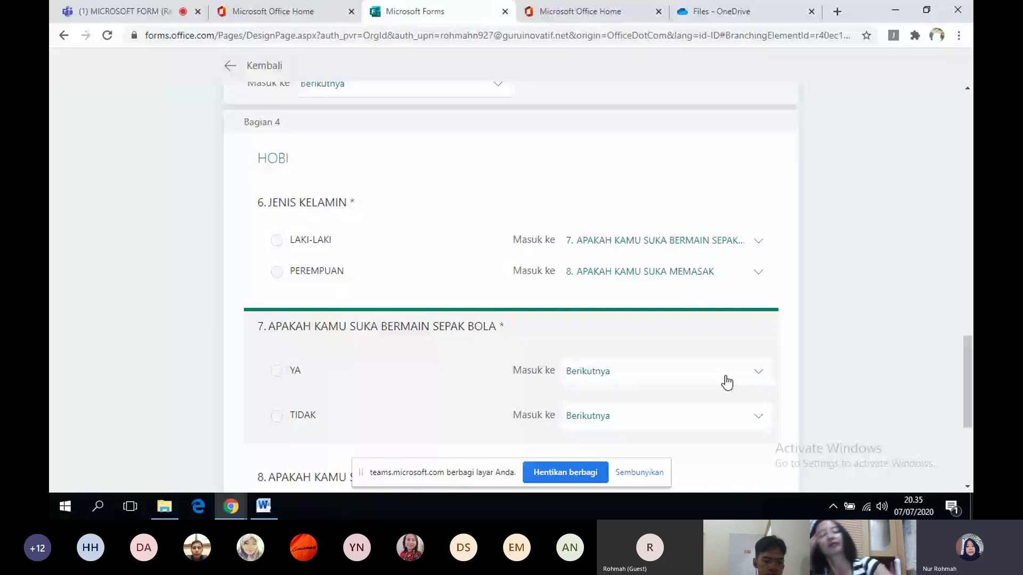
click(760, 373)
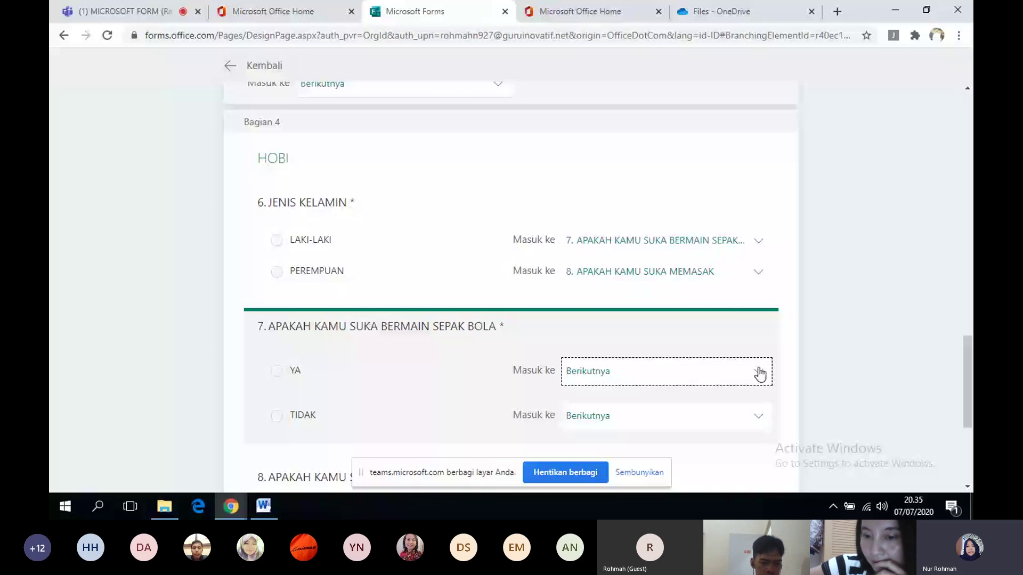
click(748, 423)
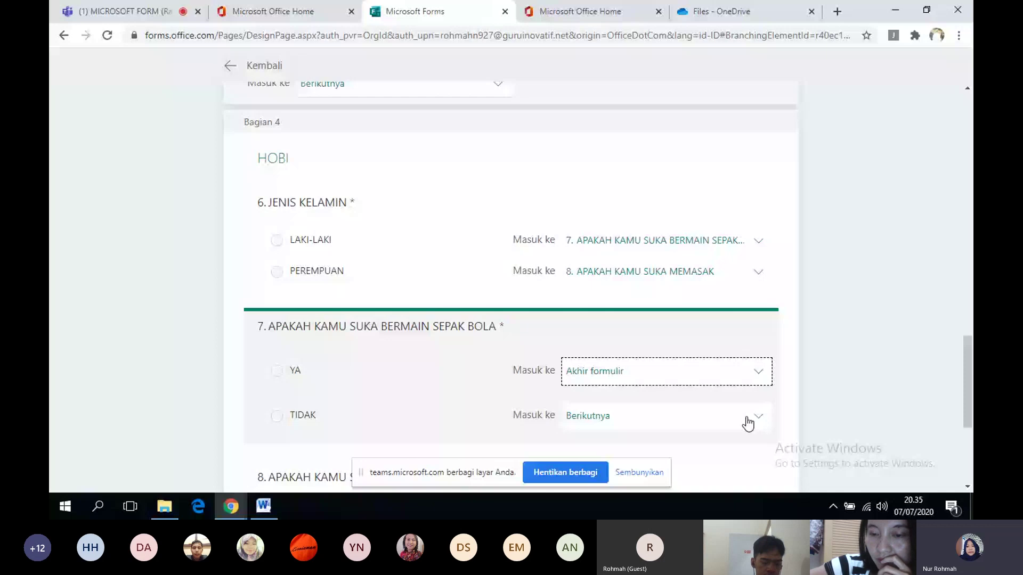
click(748, 423)
click(745, 479)
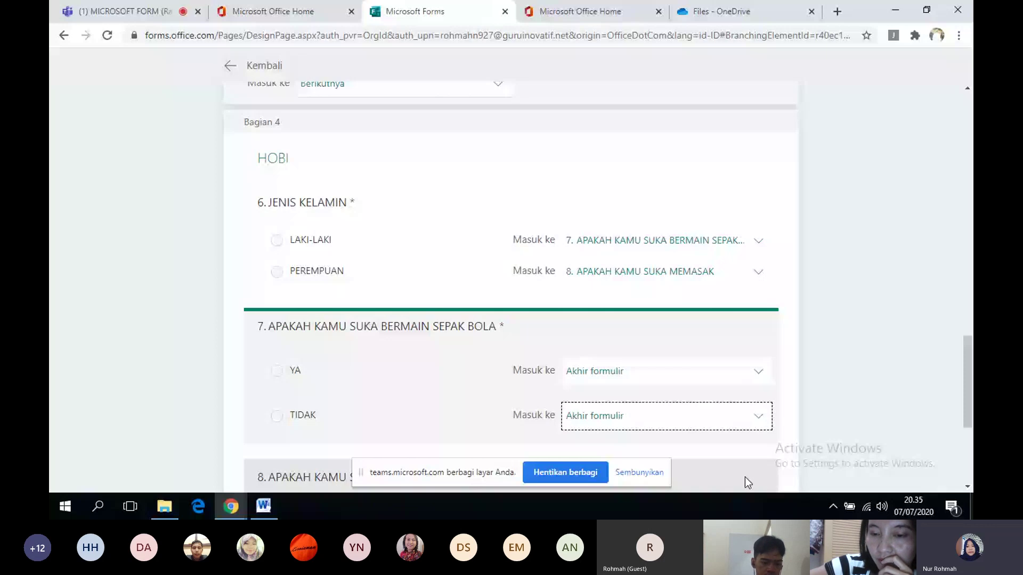
- Send question 8's YA answer to the end of the form
scroll(745, 482, down, 4)
click(756, 279)
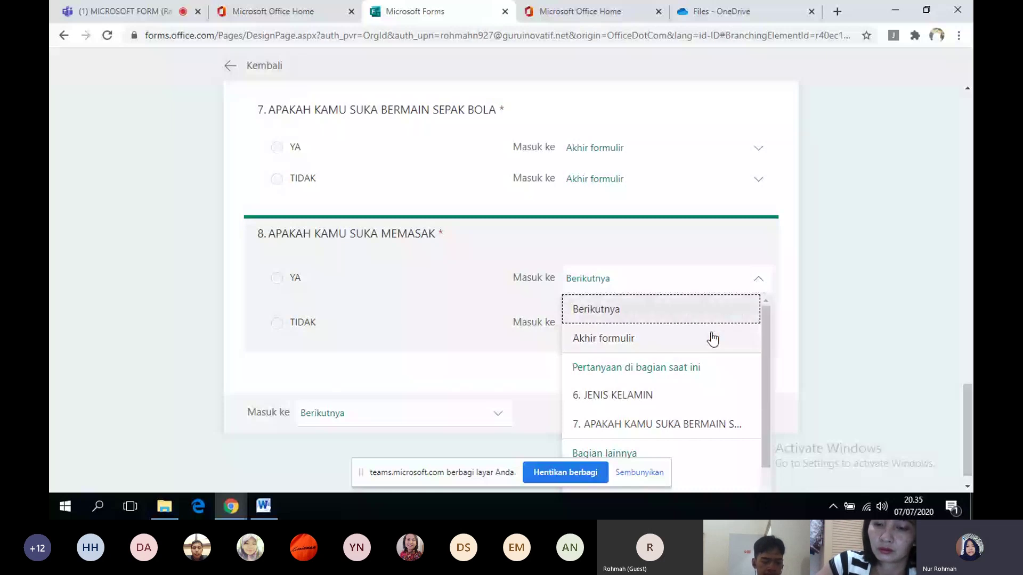
click(713, 339)
click(720, 323)
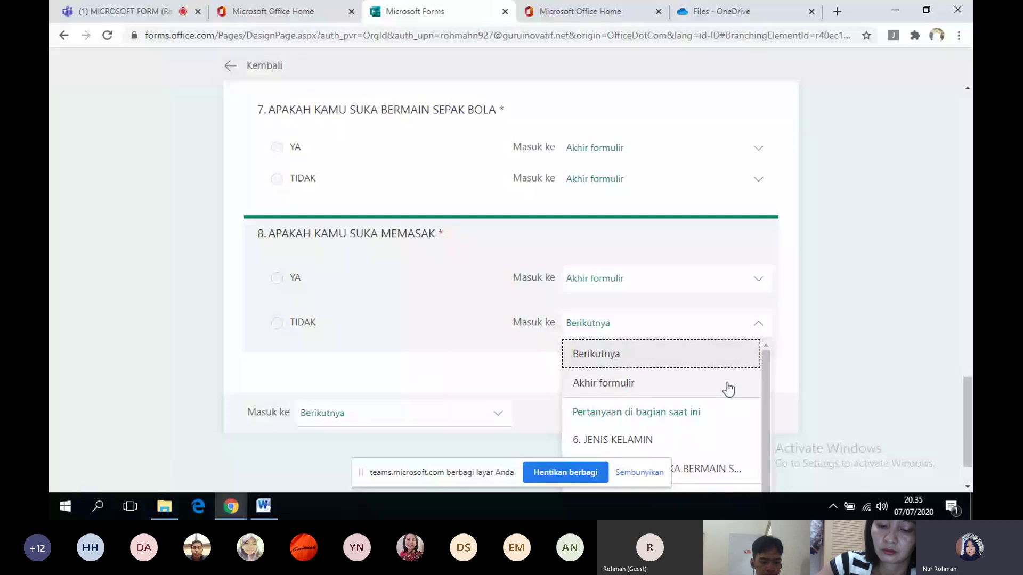
click(968, 102)
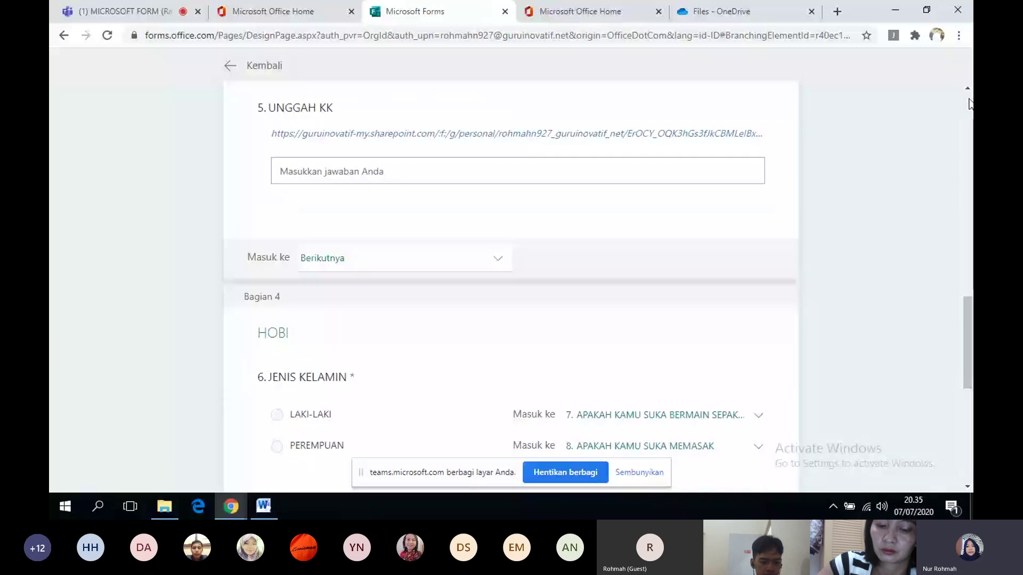
click(968, 94)
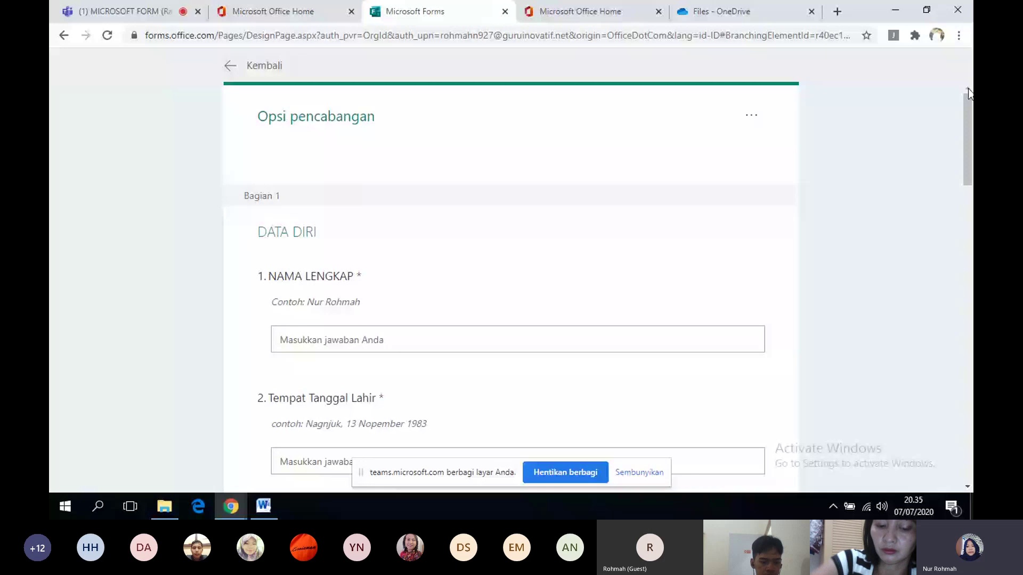
- Apply the purple hands-and-tablet illustration theme and open the form's Pengaturan settings
click(787, 101)
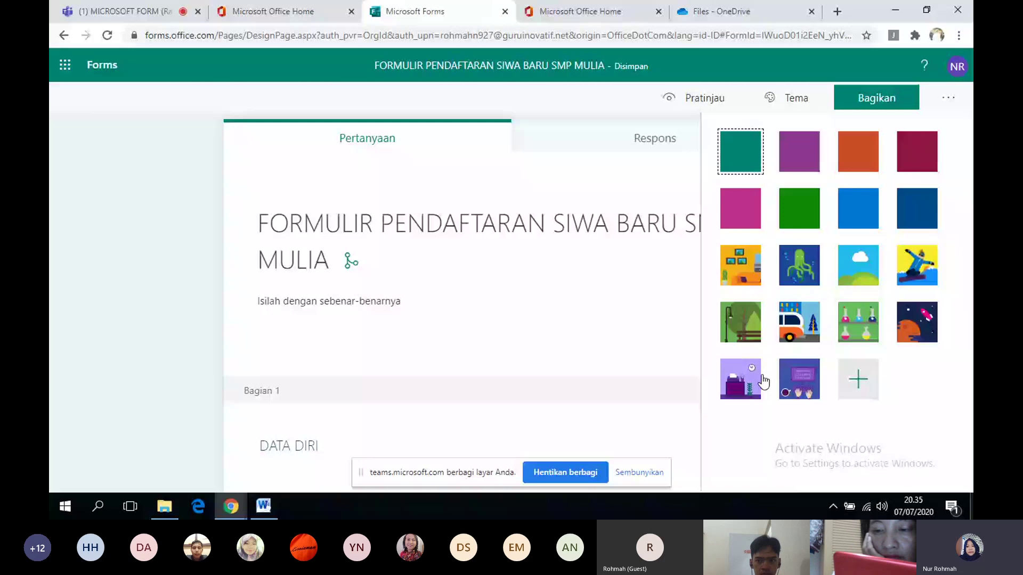
click(799, 379)
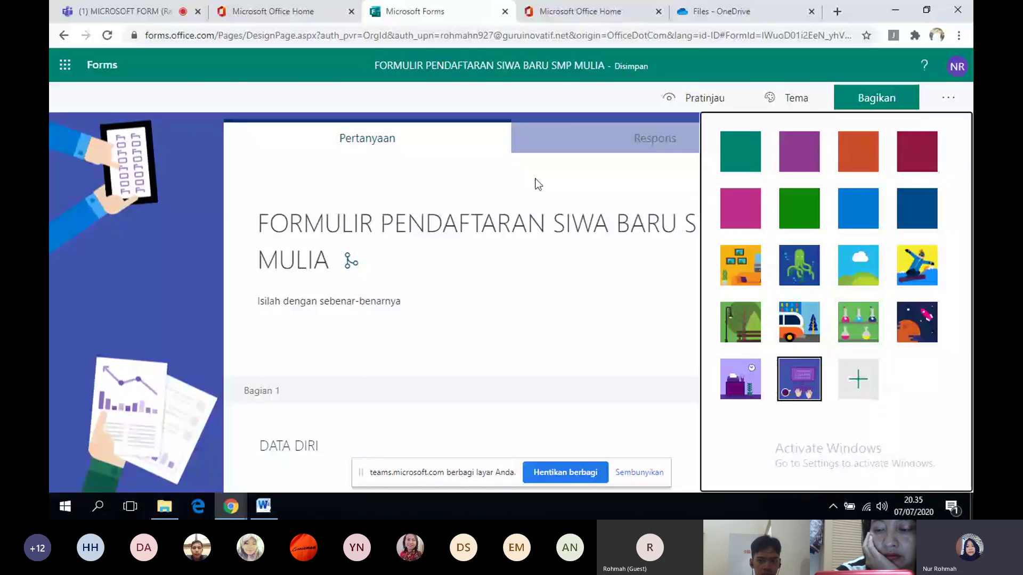
click(959, 100)
click(922, 129)
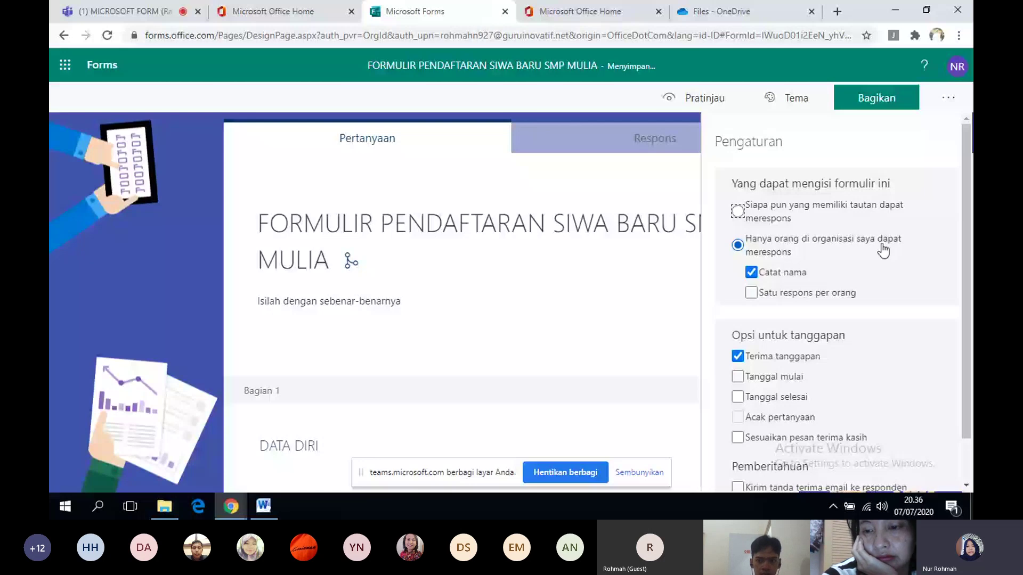
- Let anyone with the link respond and enable the custom thank-you message 'Terimakasih'
click(737, 212)
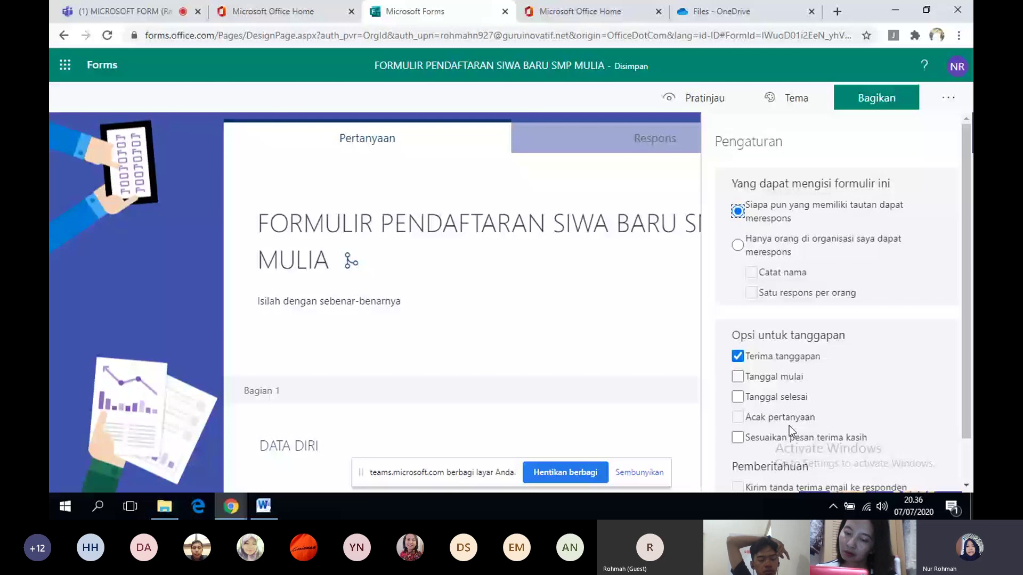
click(769, 444)
text(Terima kasih)
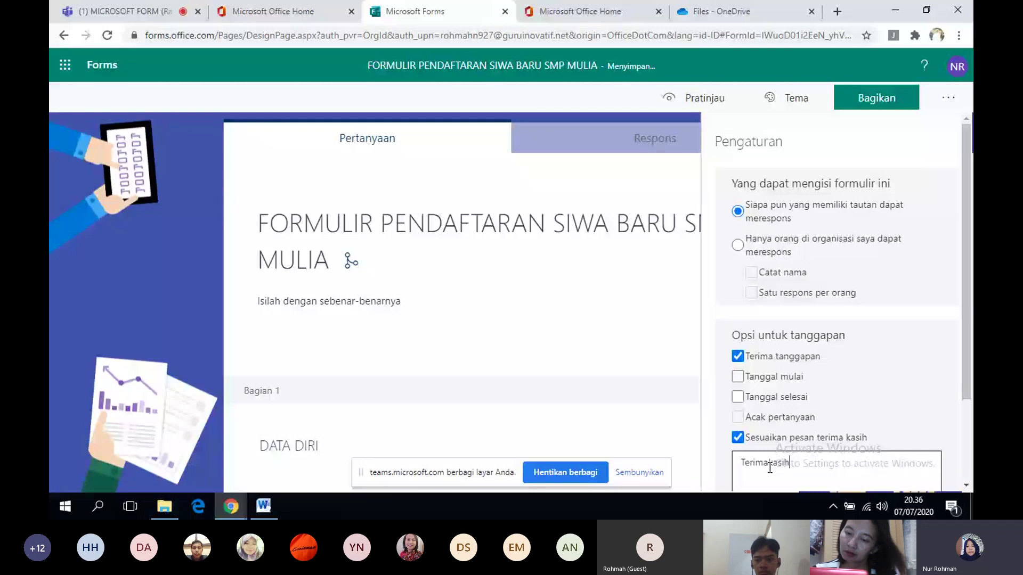
click(768, 464)
key(BackSpace)
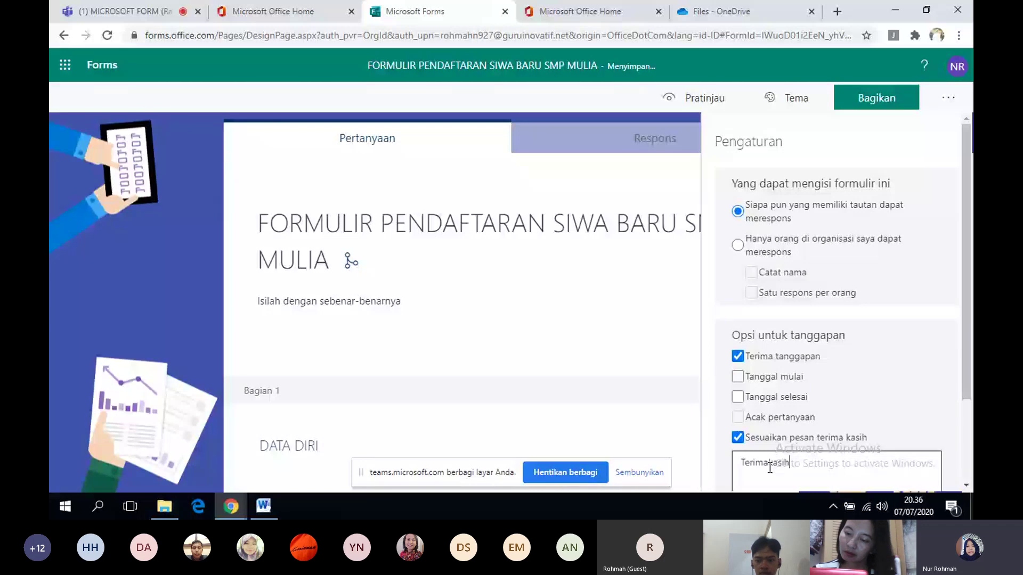
click(871, 415)
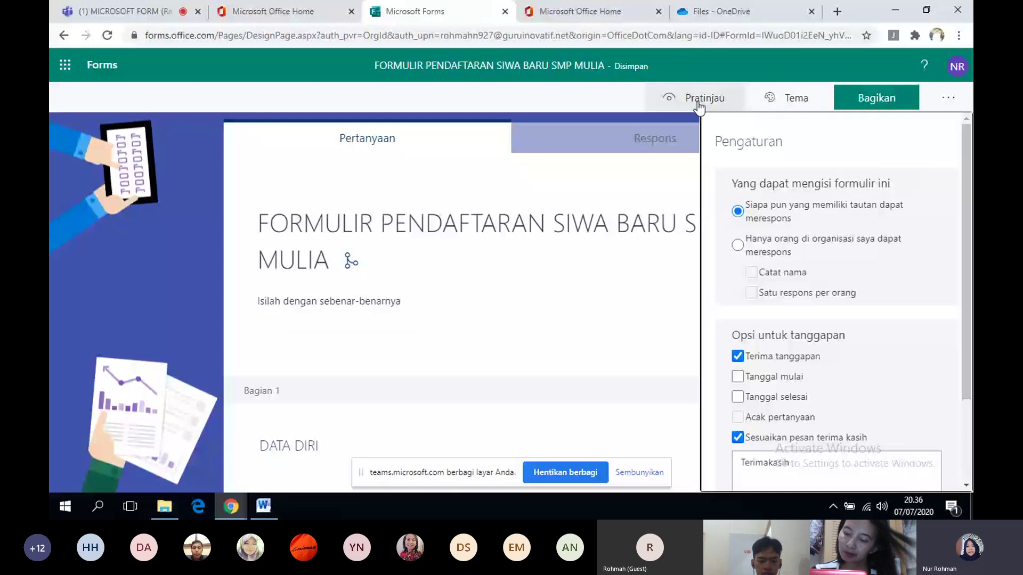
- Open the form in Pratinjau preview mode
click(698, 99)
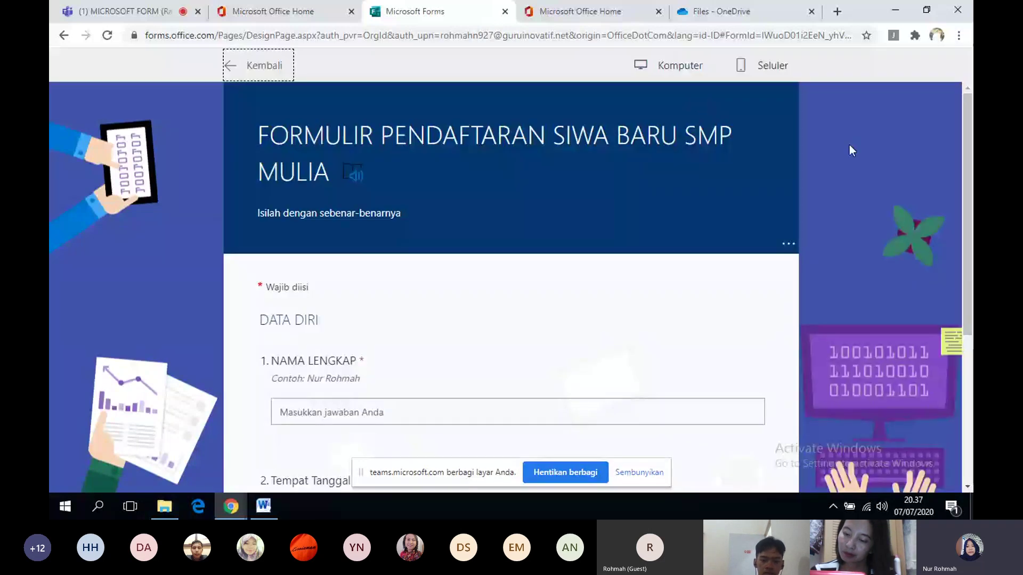
click(966, 487)
scroll(965, 487, down, 4)
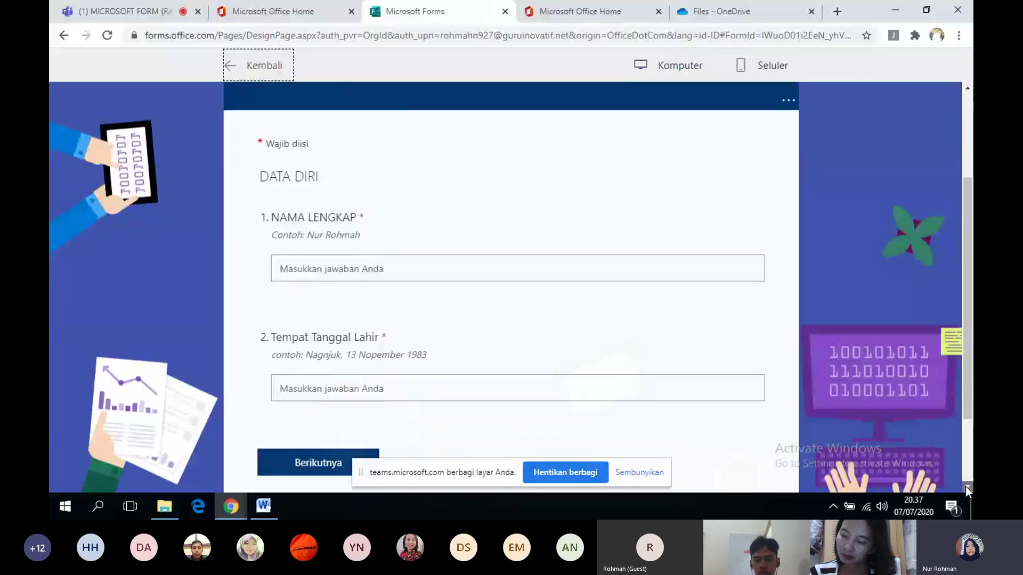
click(965, 487)
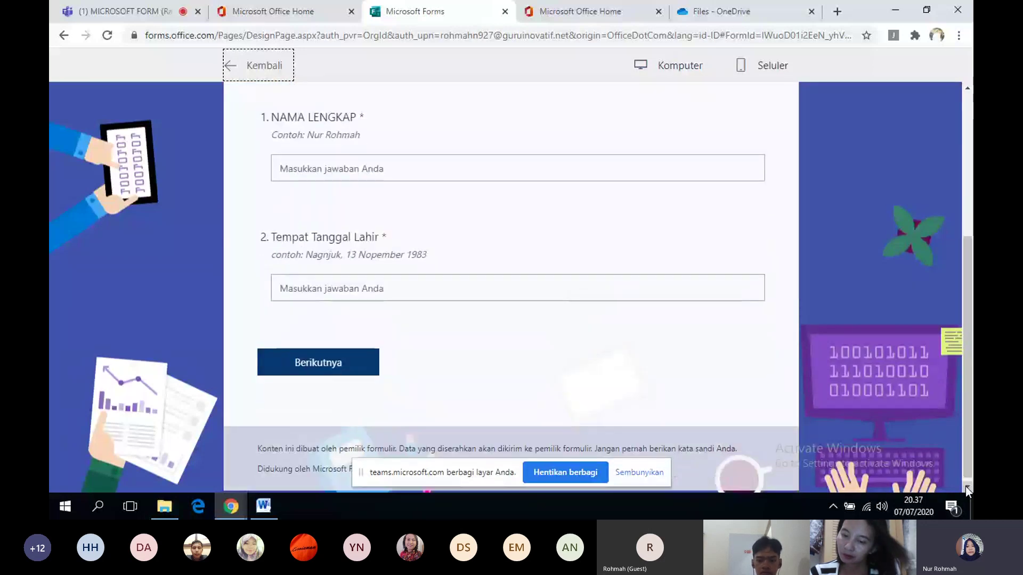
click(966, 487)
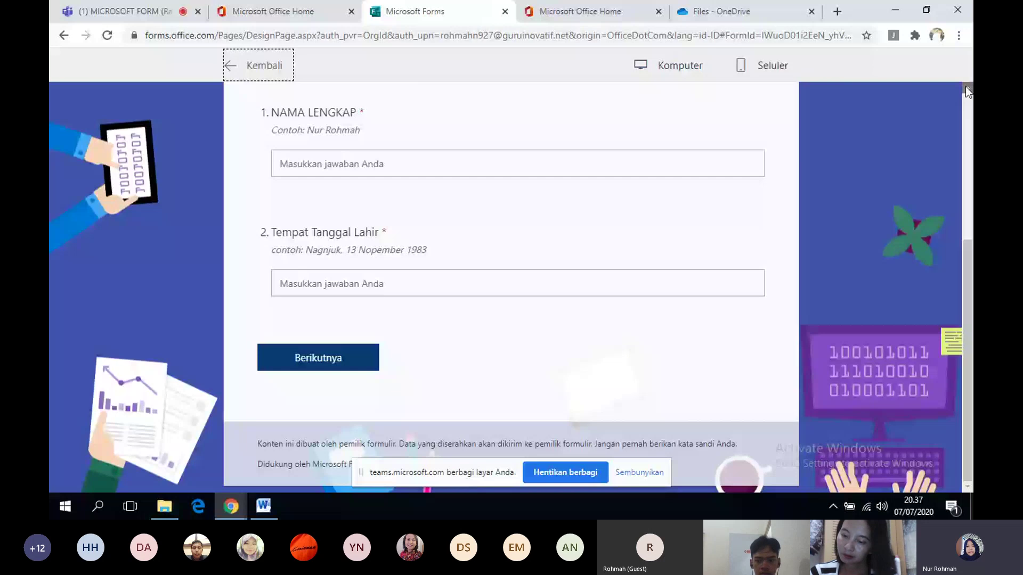
click(966, 88)
- Fill NAMA LENGKAP with a test name and Tempat Tanggal Lahir with a birthplace and date
click(339, 349)
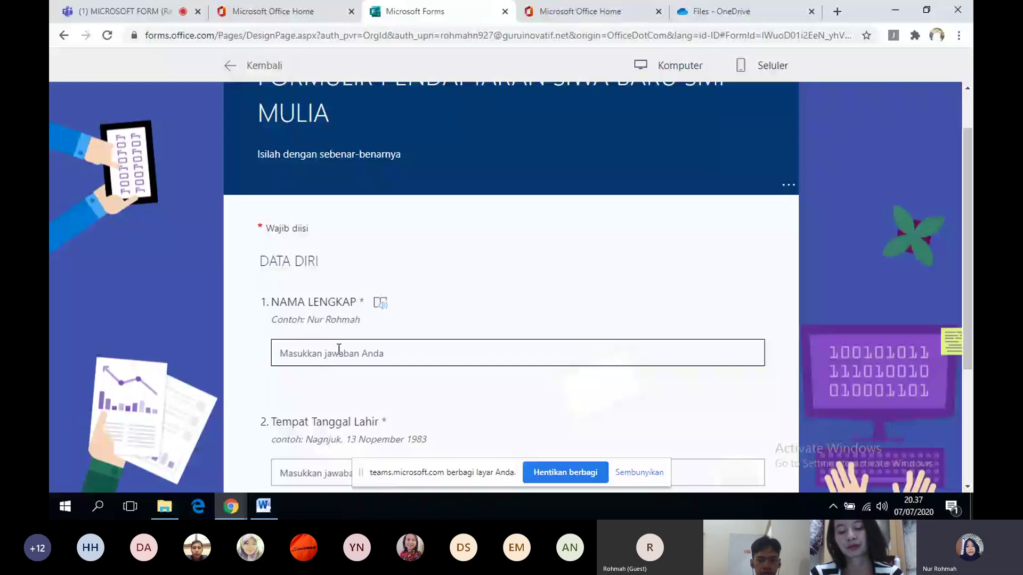
text(naswa)
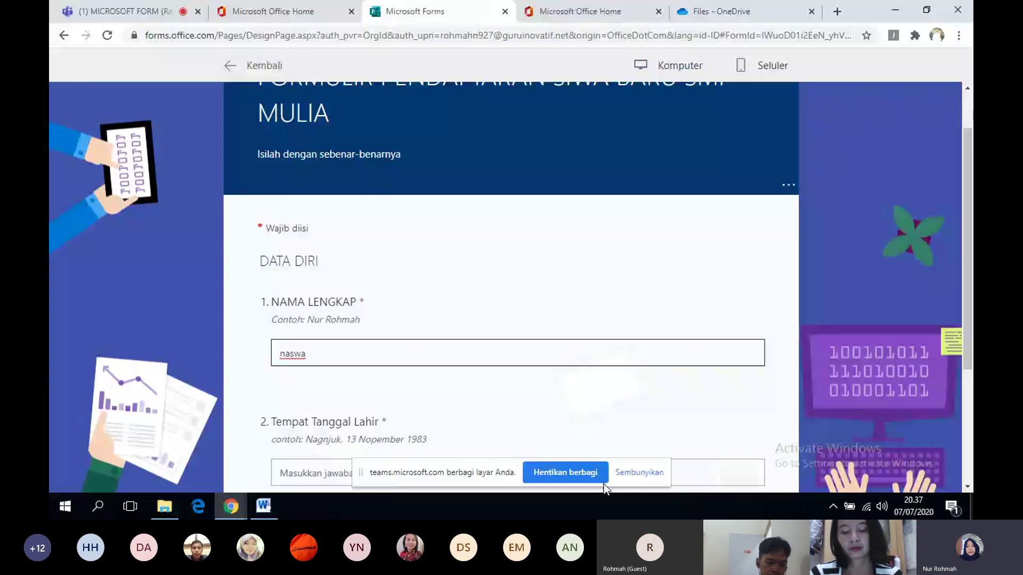
scroll(619, 346, down, 3)
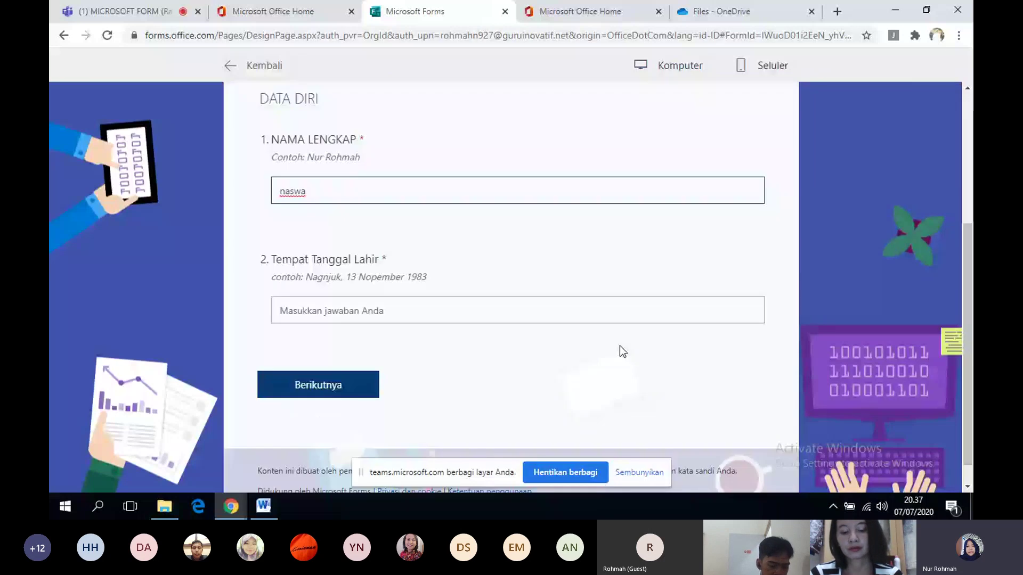
click(528, 312)
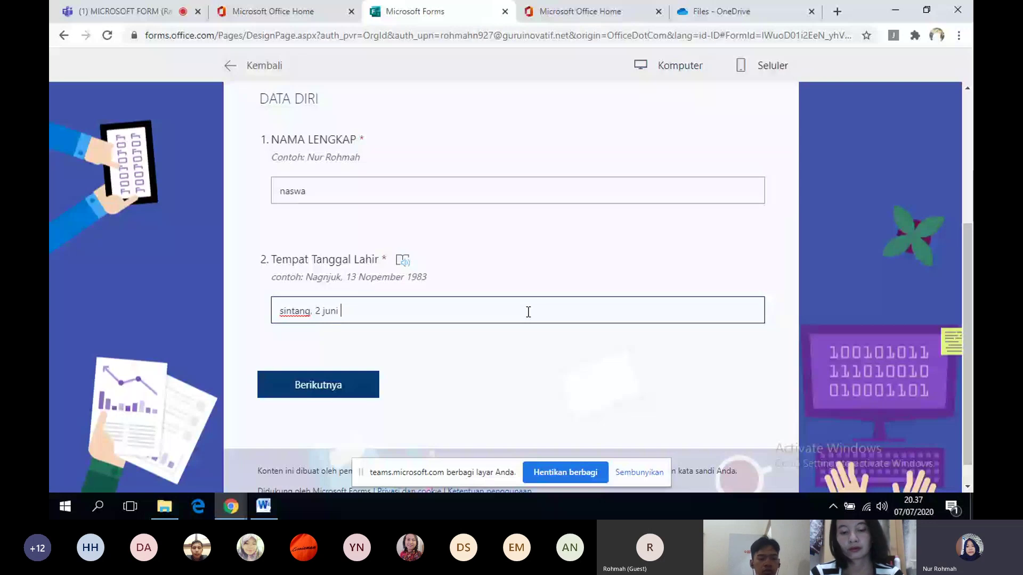
- Go to the NILAI IJAZAH page and enter 80 for MATEMATIKA and BAHASA INDONESIA
click(341, 392)
click(396, 236)
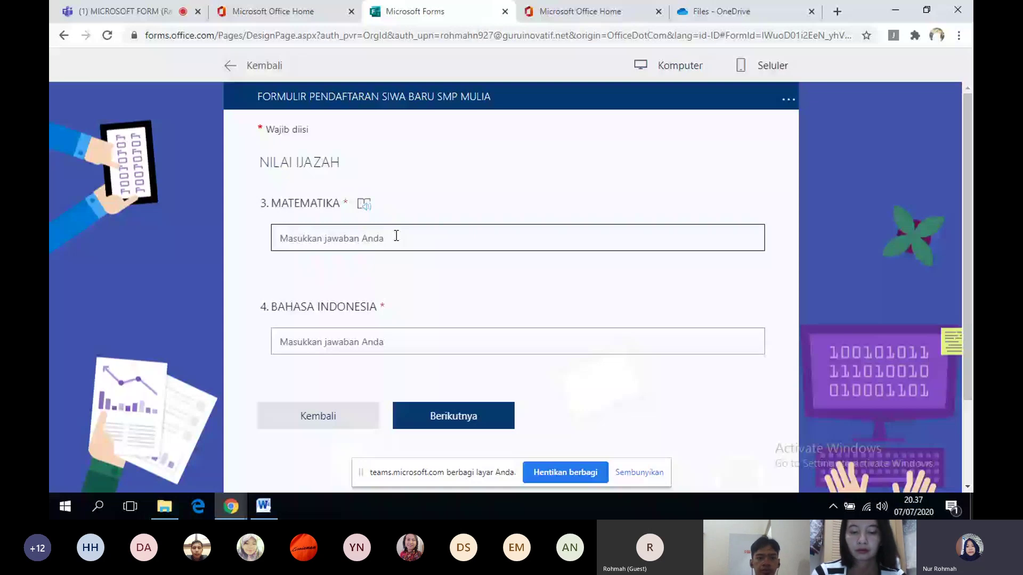
text(80)
click(322, 341)
text(80)
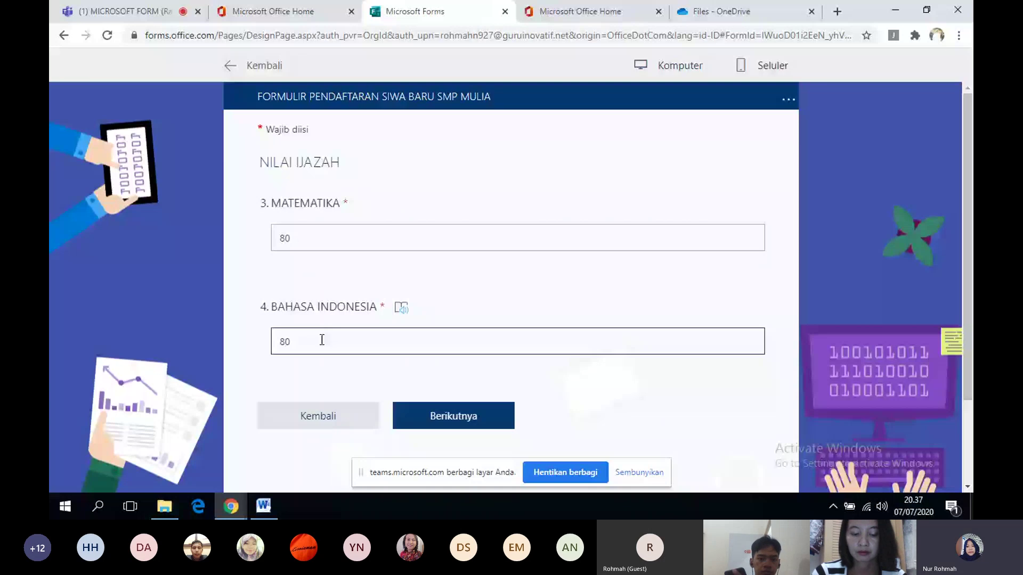
click(443, 410)
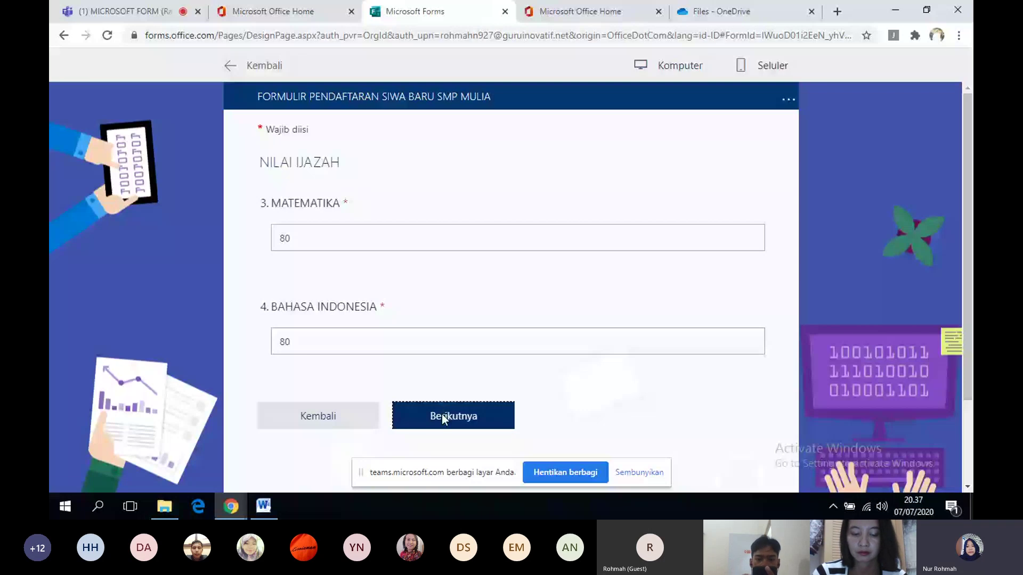
- Advance to the upload section and open question 5's UNGGAH KK SharePoint link in a new tab
click(442, 416)
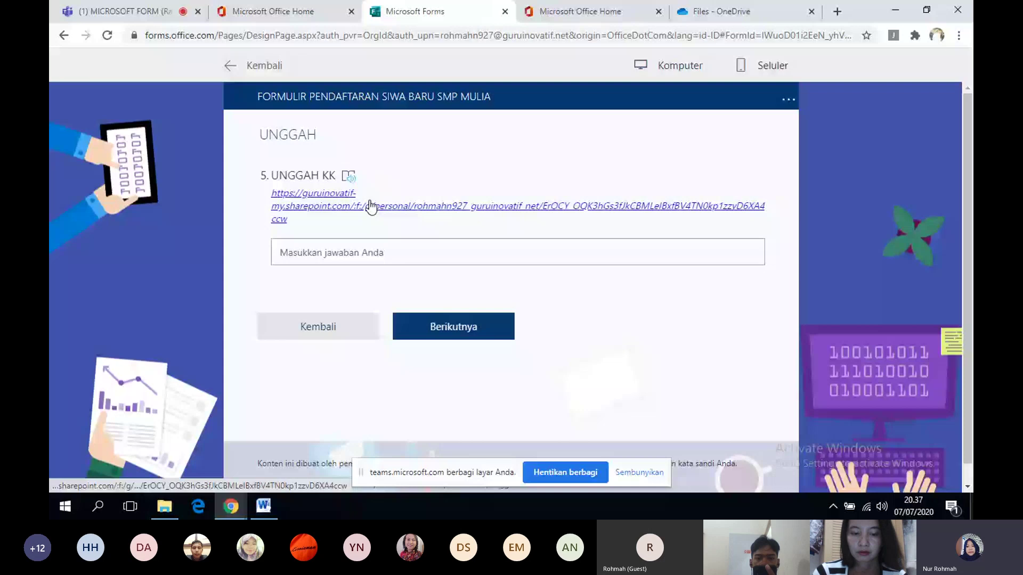
click(370, 205)
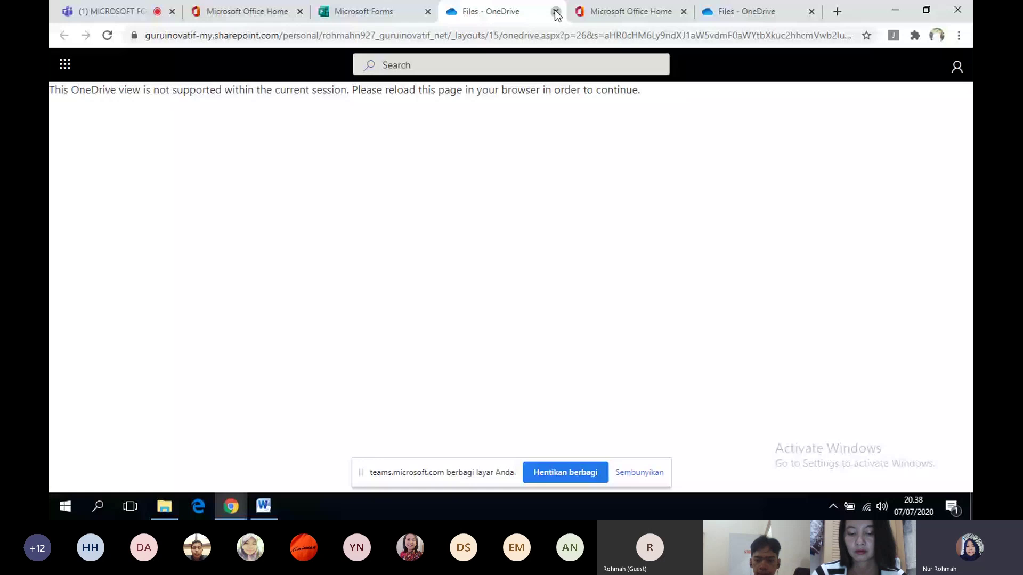
- Upload the first photo from Pictures through the UNGGAH KK file request, then return to Teams
click(555, 12)
click(328, 197)
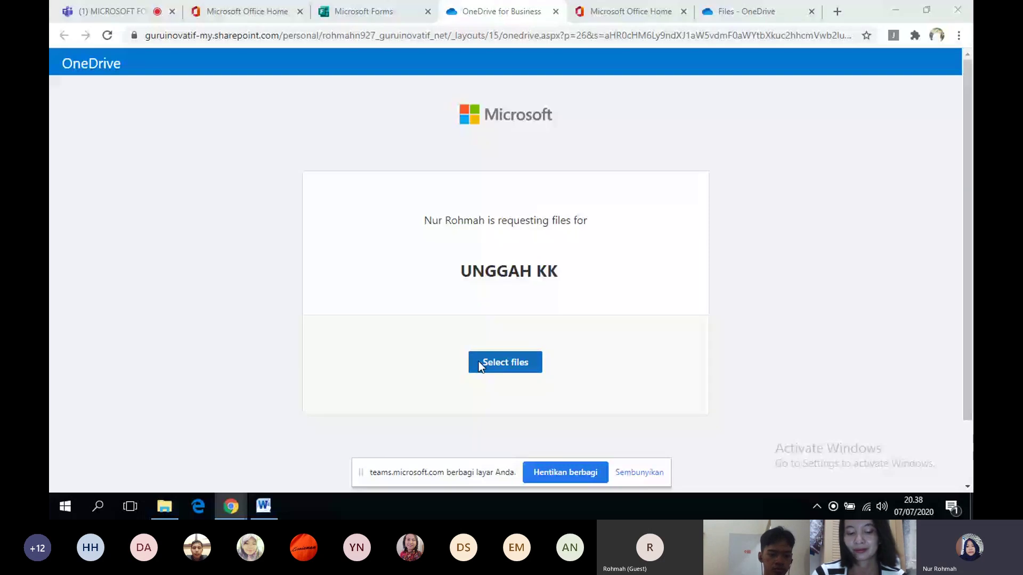
click(478, 362)
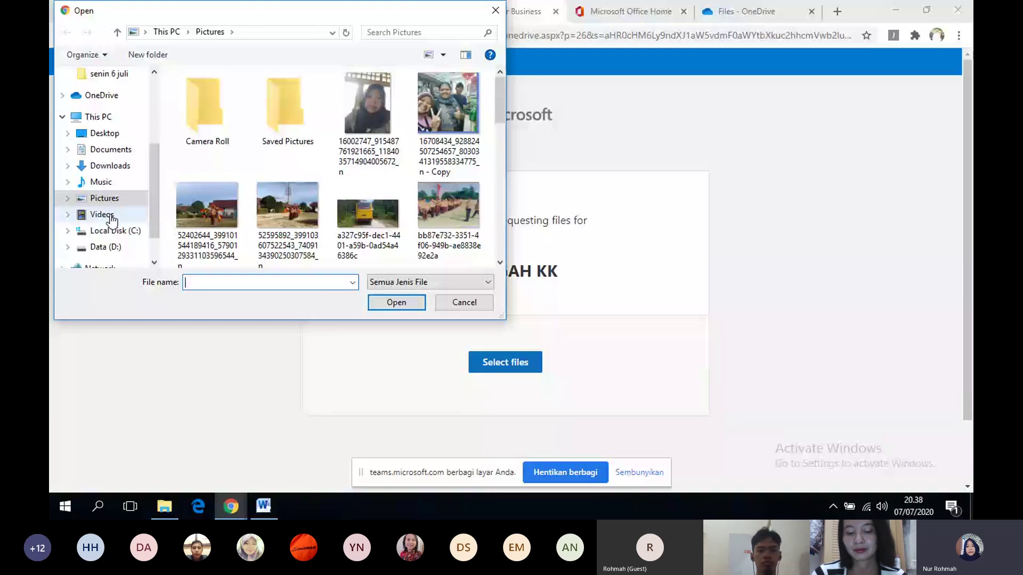
click(378, 119)
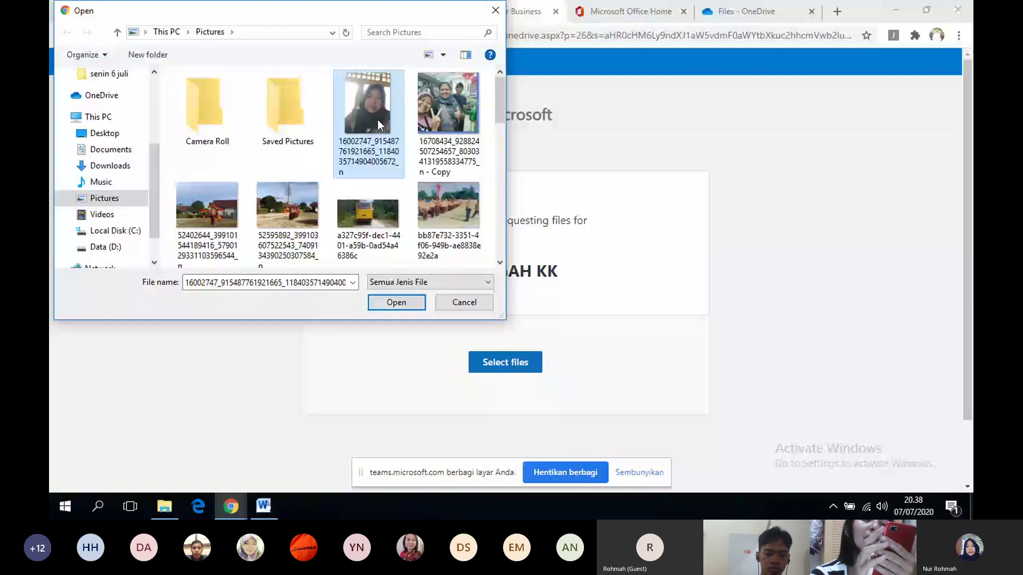
click(392, 303)
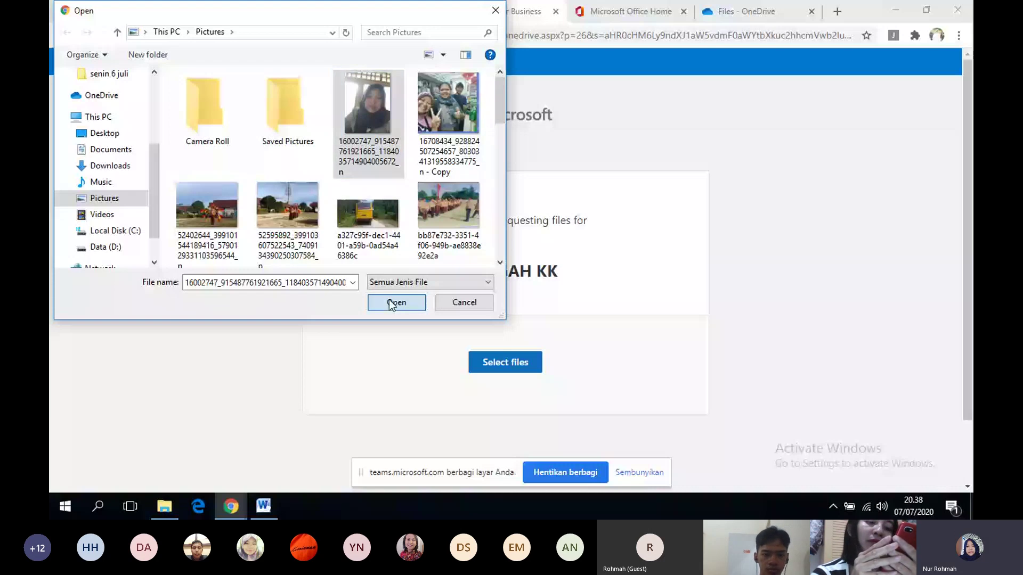
click(394, 302)
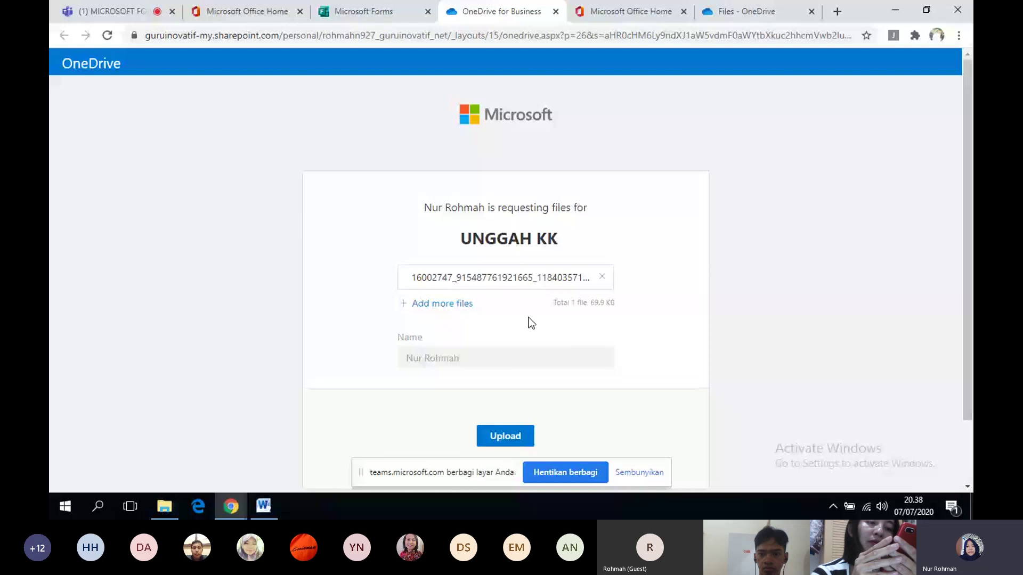
click(495, 434)
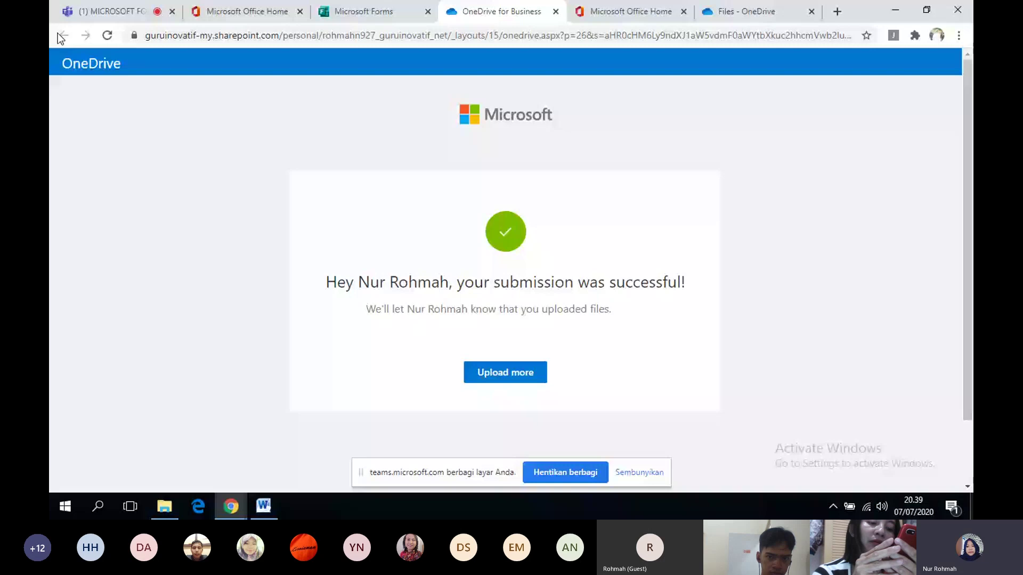
click(124, 14)
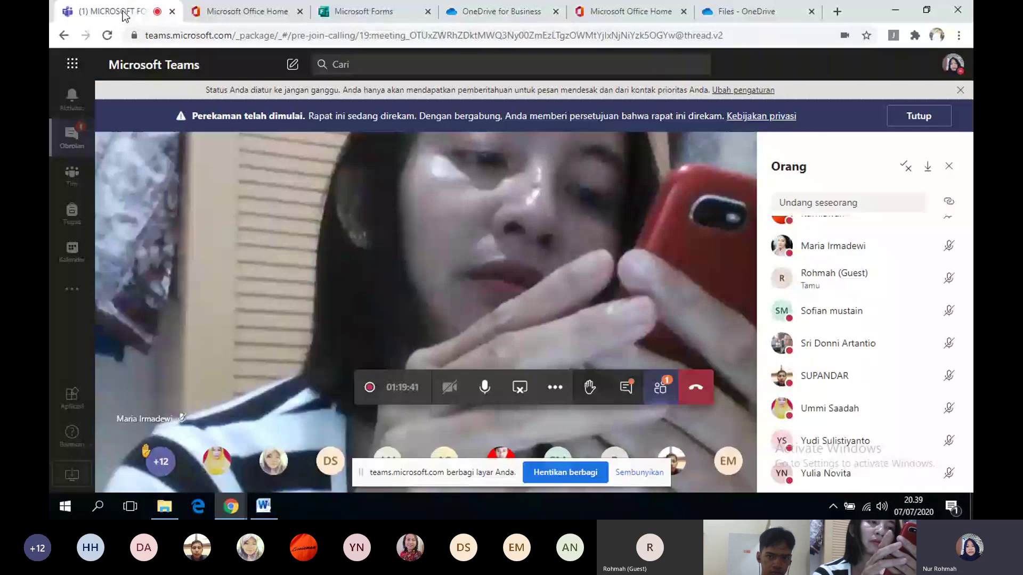
- Open OneDrive from the Office 365 app launcher to find the uploaded photo in KK
click(69, 64)
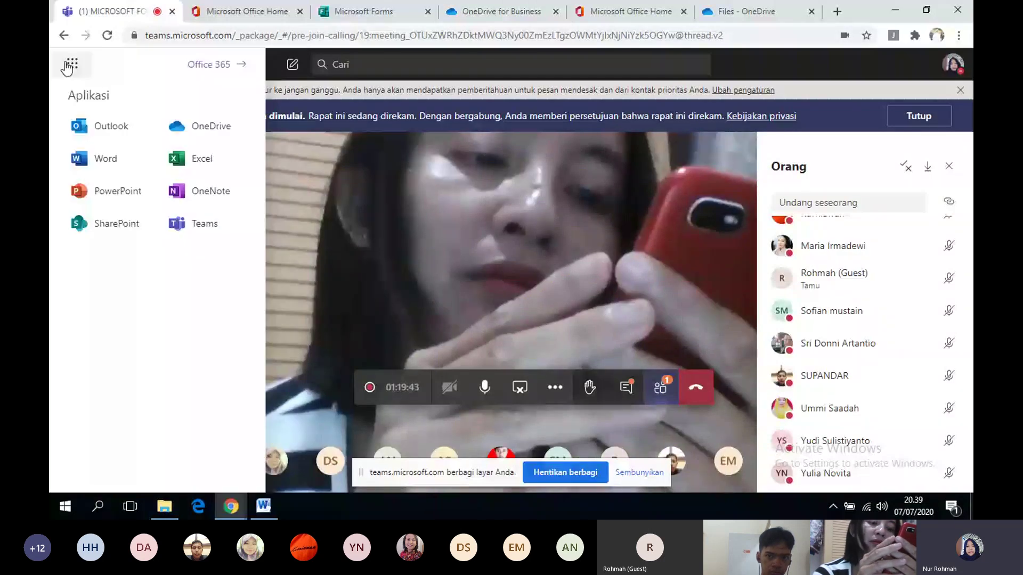
click(209, 64)
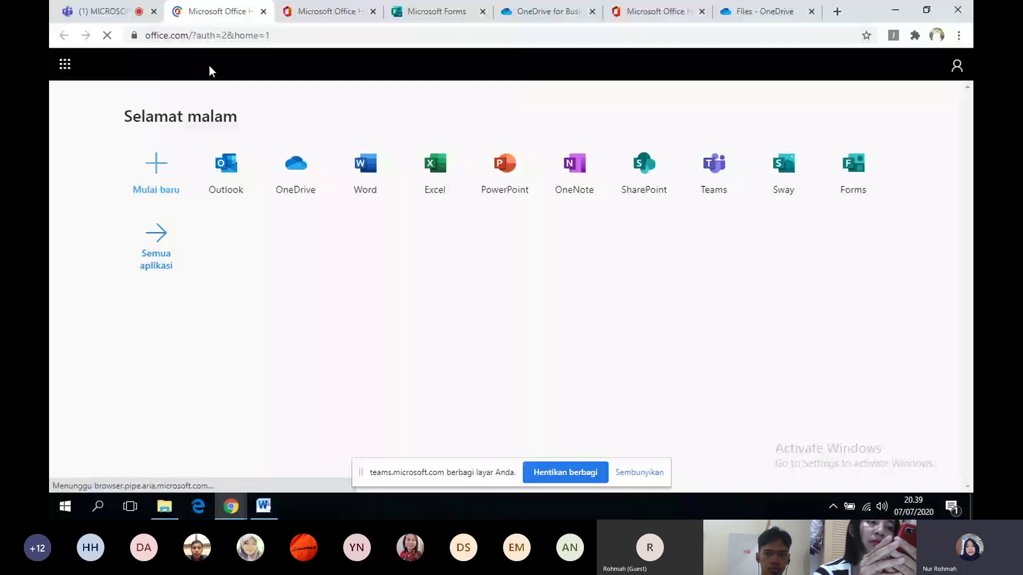
click(363, 206)
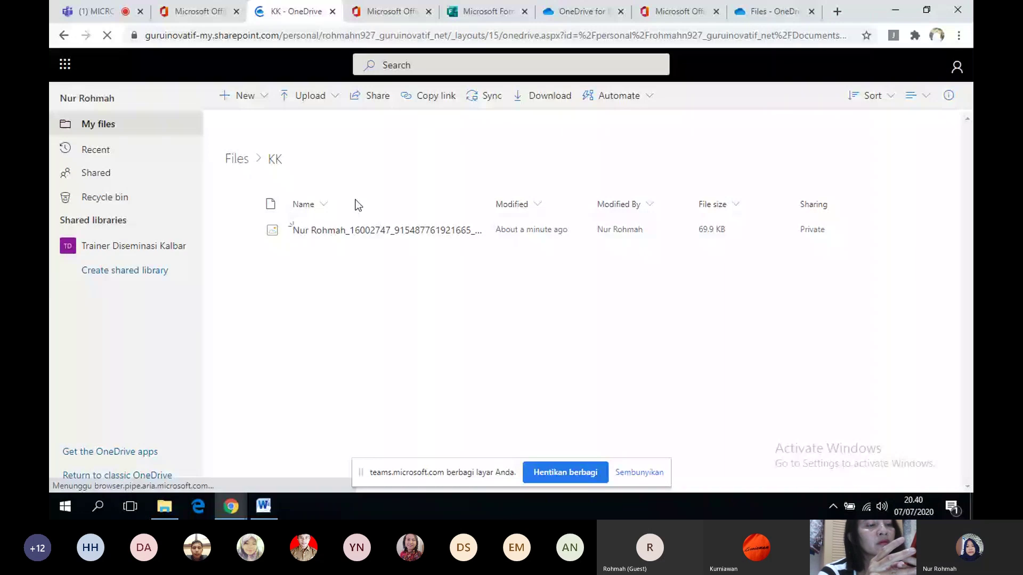
- Continue the preview to HOBI, answer PEREMPUAN and YA, and submit the response
click(505, 15)
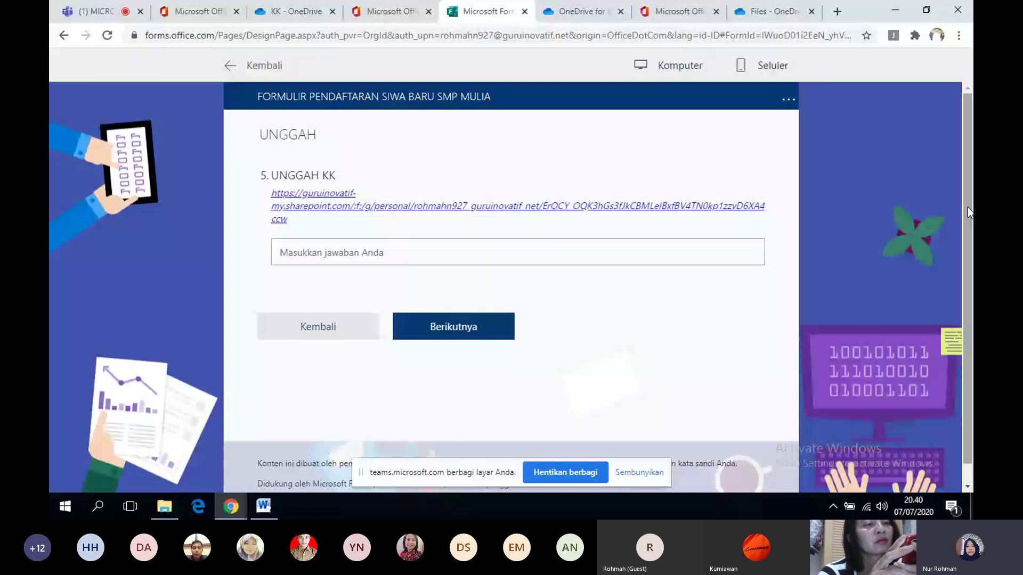
click(453, 326)
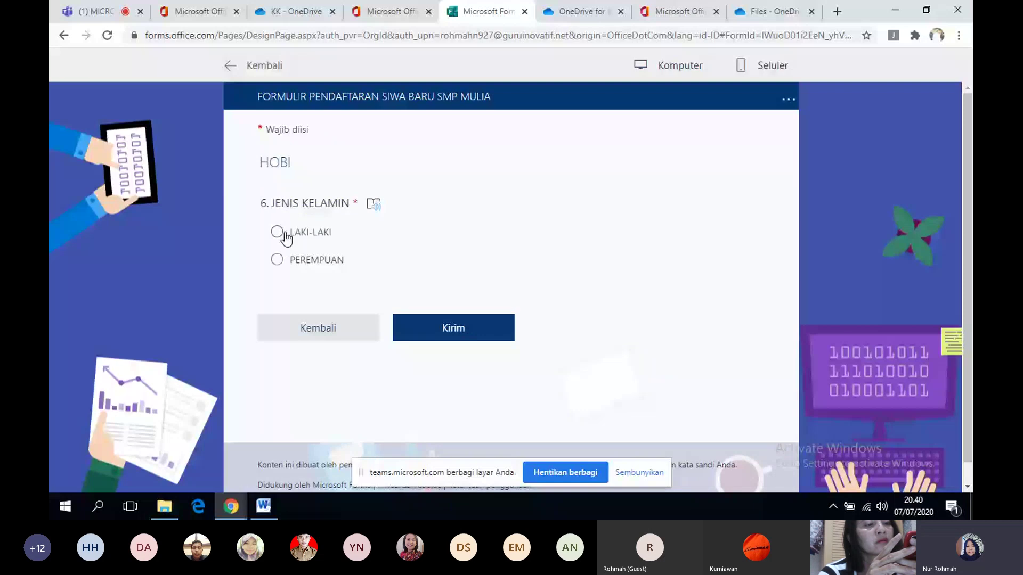
click(275, 261)
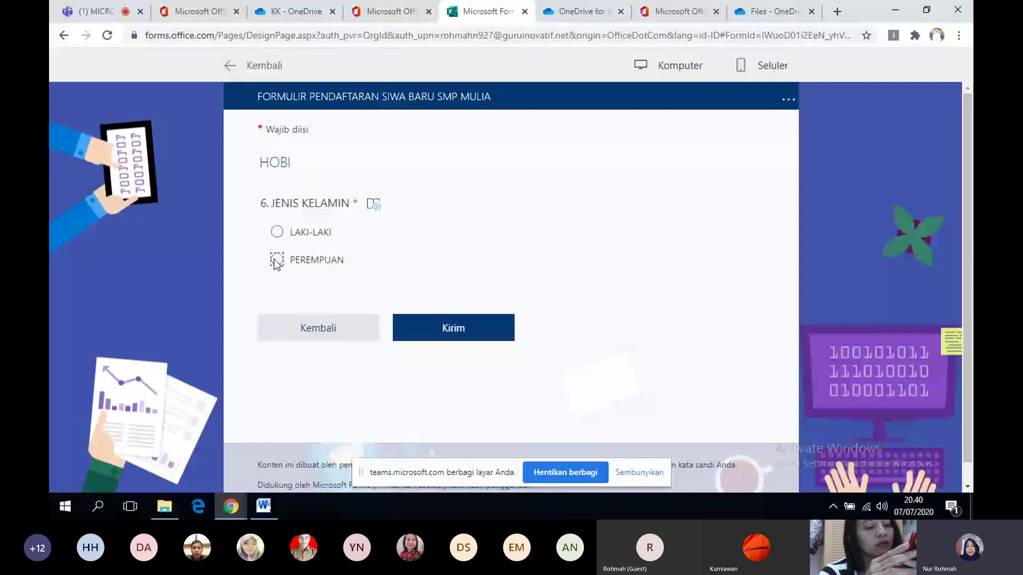
click(276, 351)
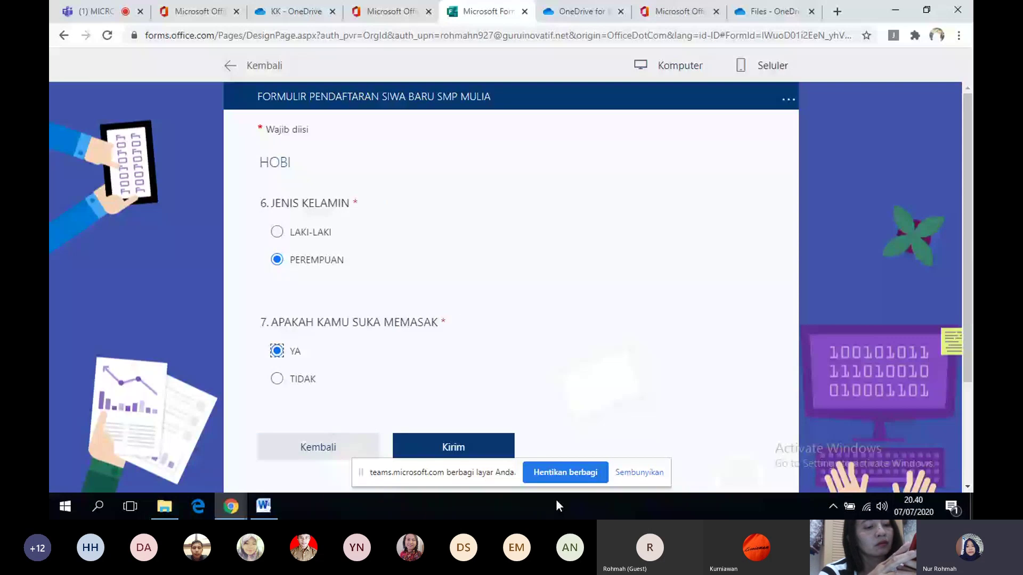
click(505, 457)
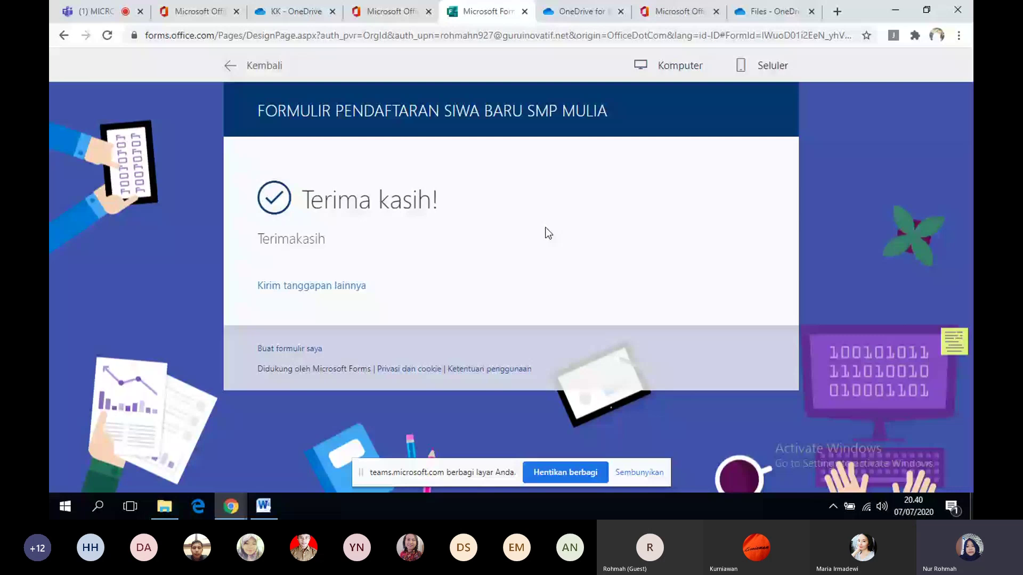
- Leave the preview and copy the form's anyone-can-respond link from Bagikan
click(227, 66)
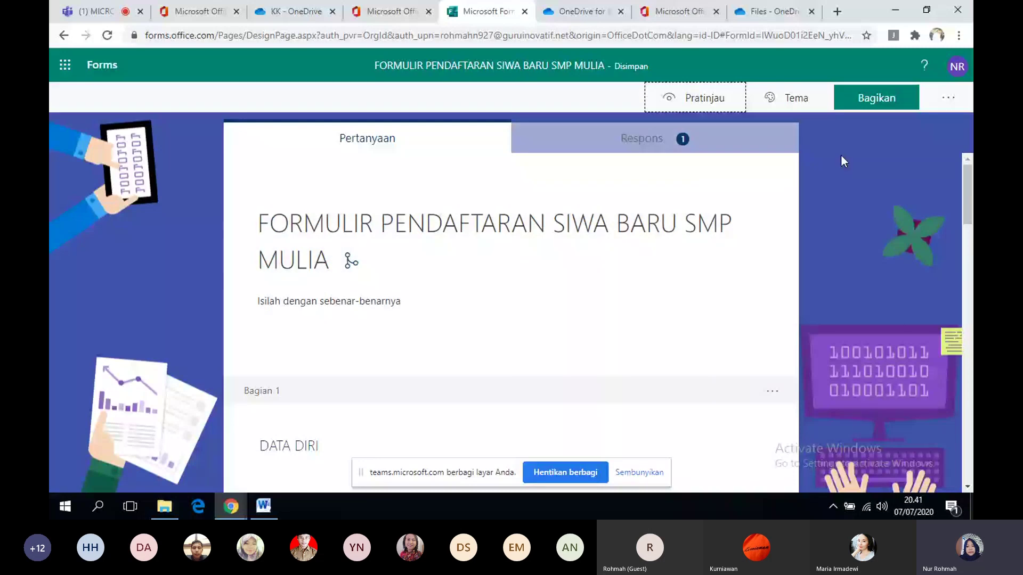
click(866, 108)
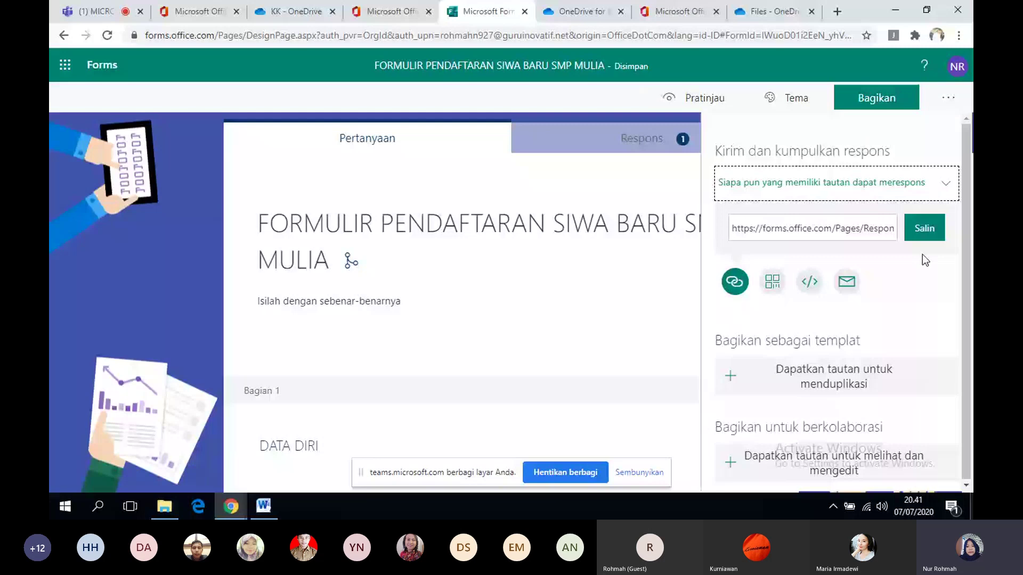
click(922, 234)
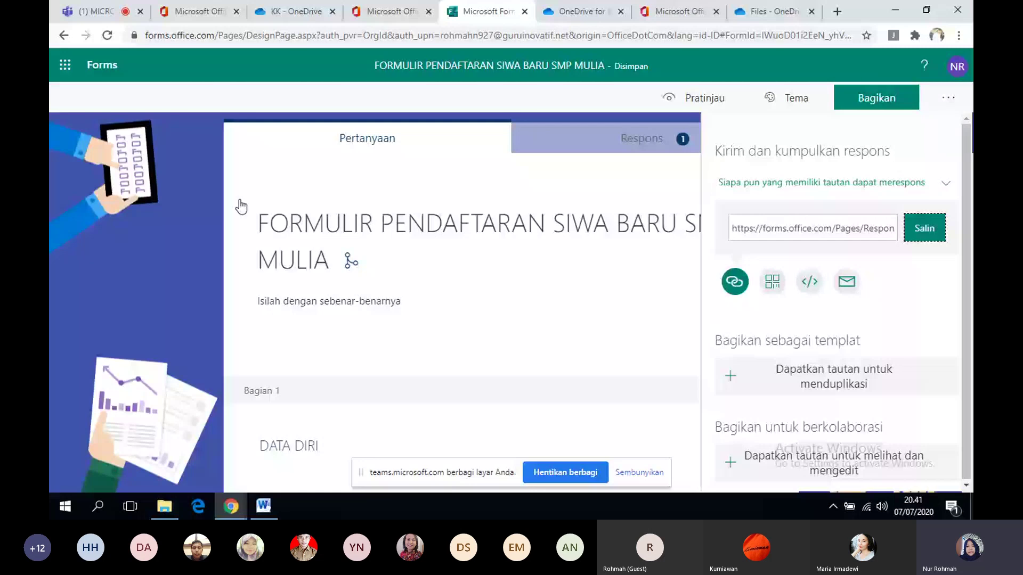
- Download the form's single response as an Excel file, then go back to the Teams meeting
click(539, 138)
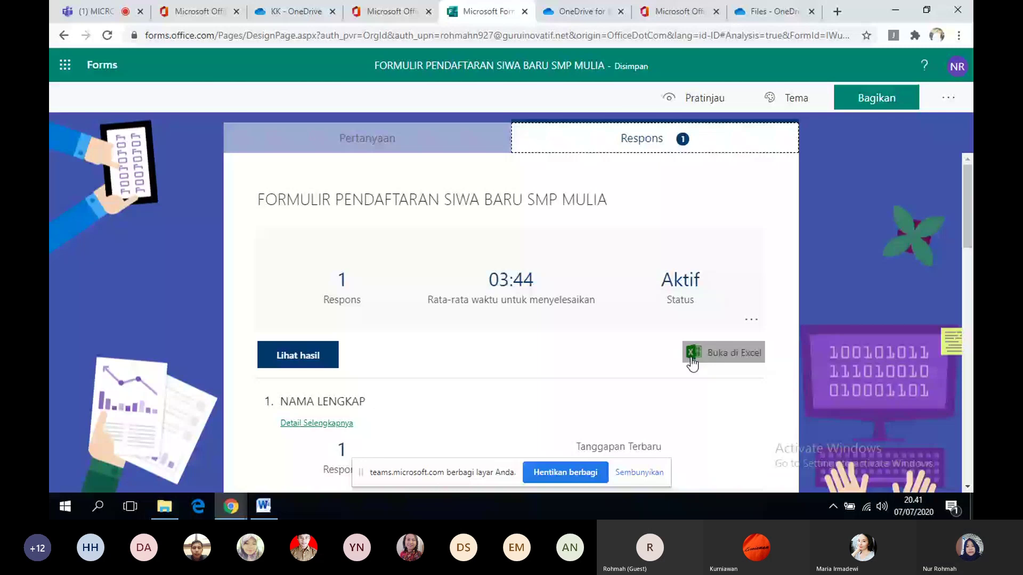
click(692, 357)
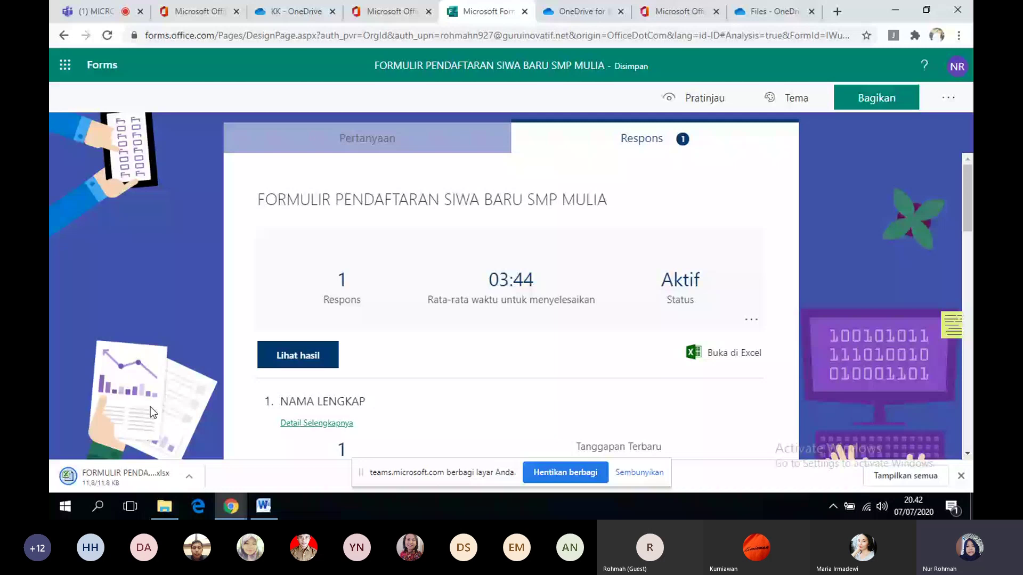
click(108, 18)
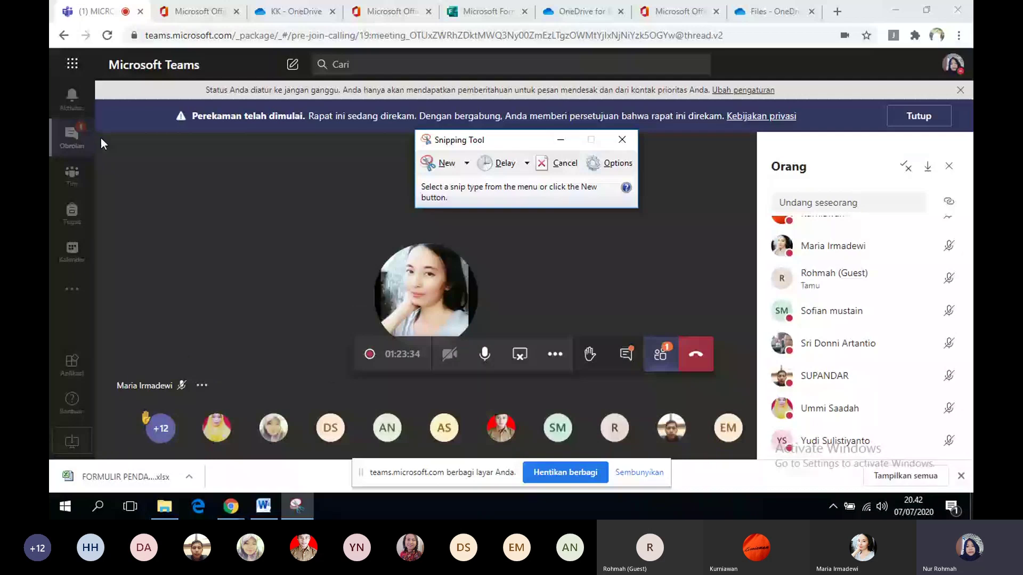
- Take a new rectangular snip of the Teams meeting area, including the participant panel
key(ctrl+n)
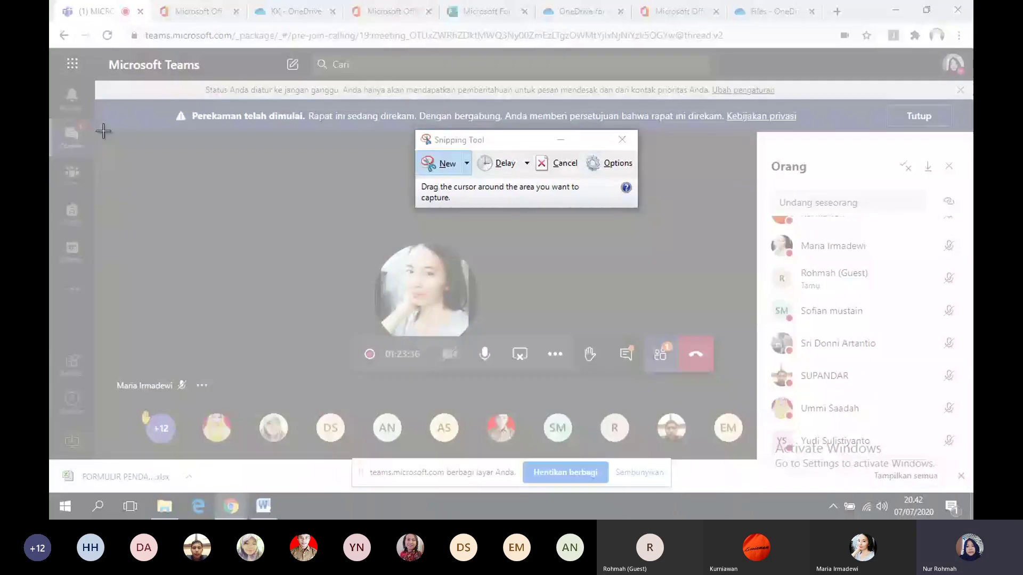
drag(103, 131, 970, 489)
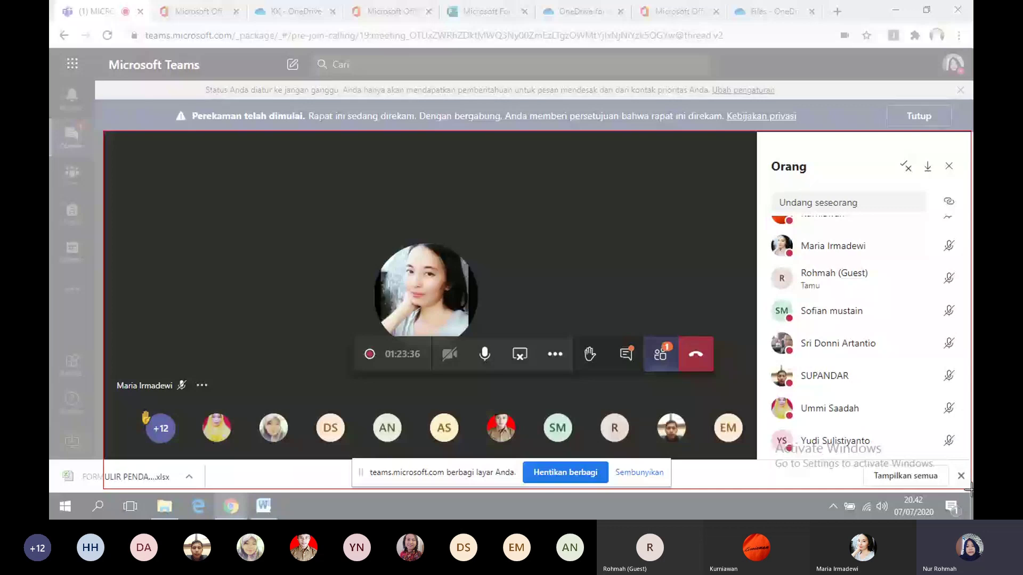
drag(969, 489, 969, 489)
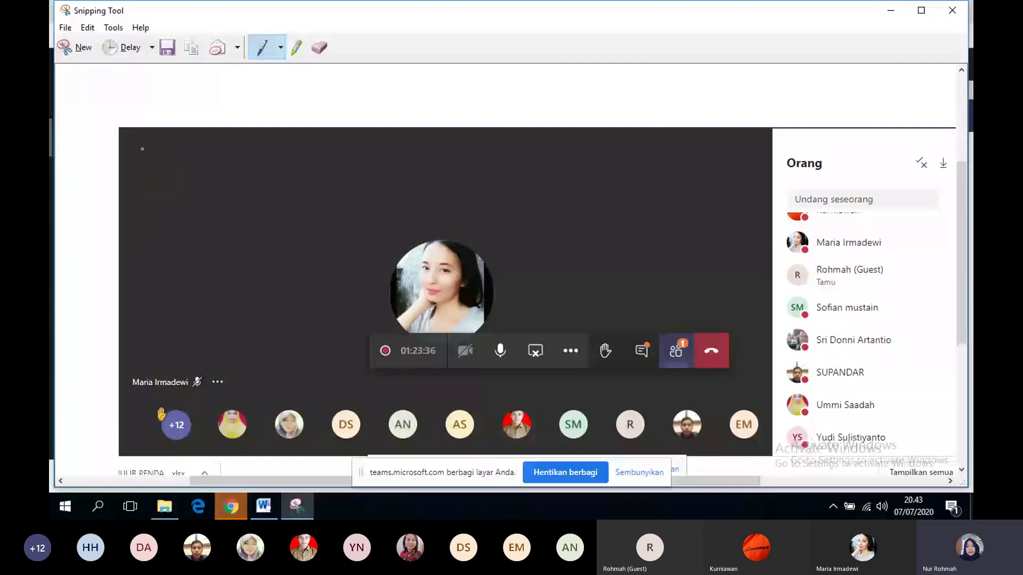